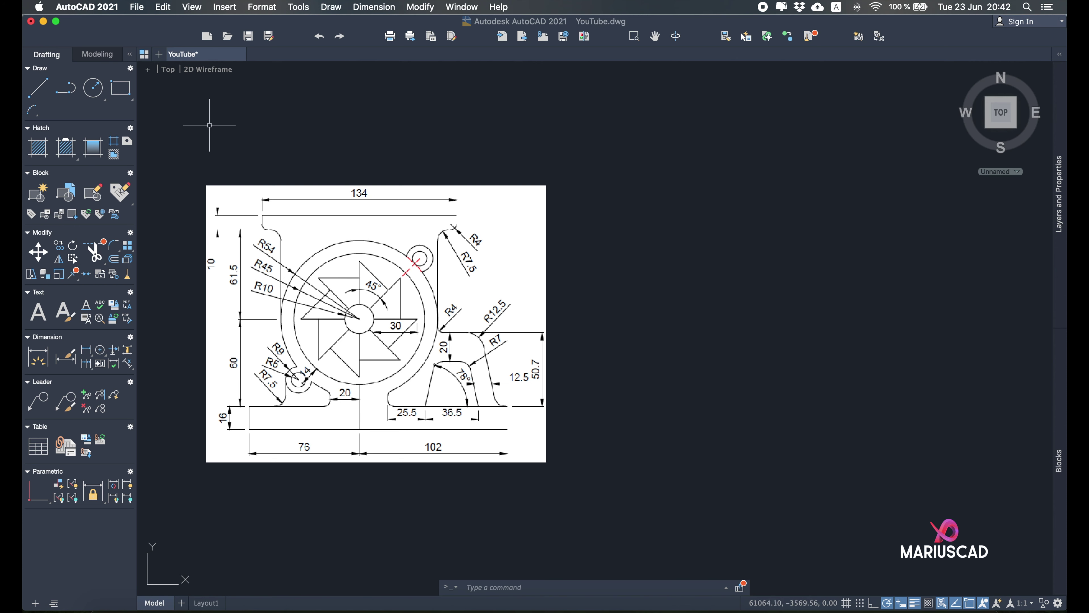
Draw a circle of radius 54 in the empty area to the right of the reference drawing.
click(93, 88)
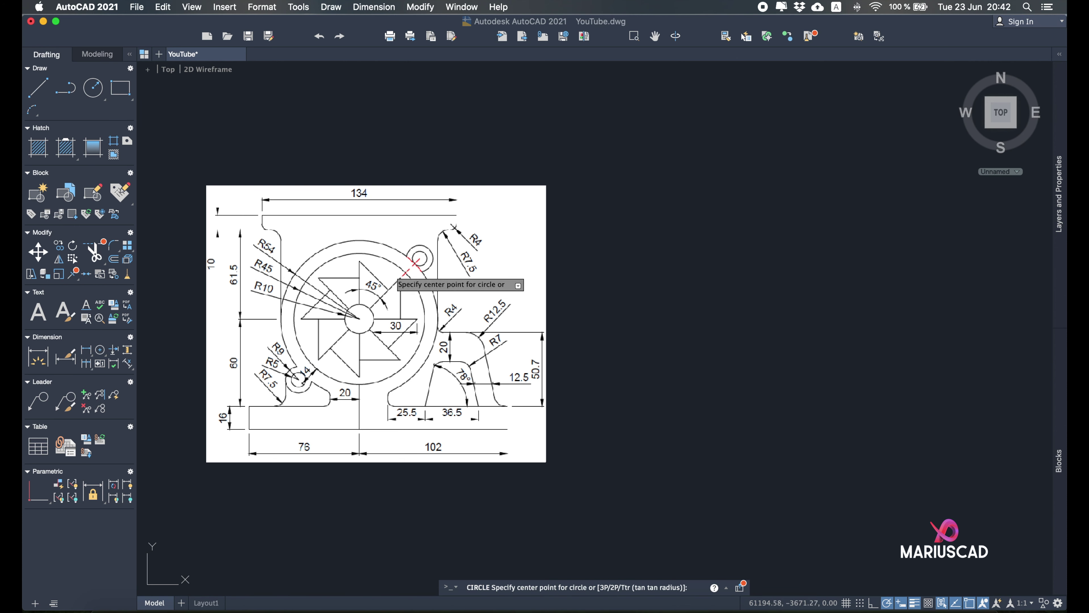
scroll(300, 288, up, 4)
scroll(472, 386, down, 2)
middle_drag(586, 318, 519, 279)
scroll(738, 296, down, 2)
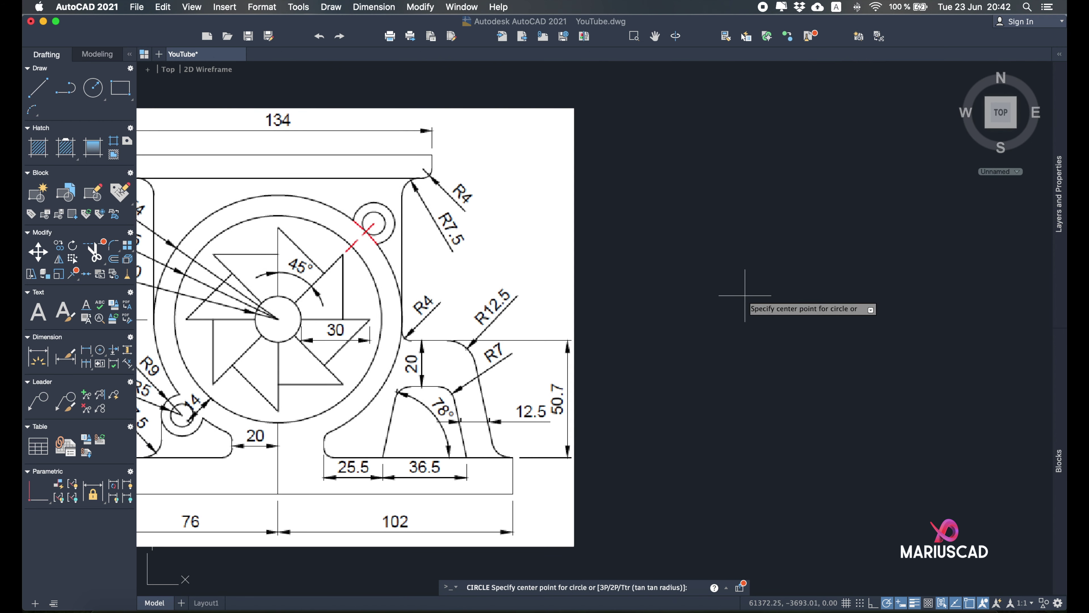
click(824, 317)
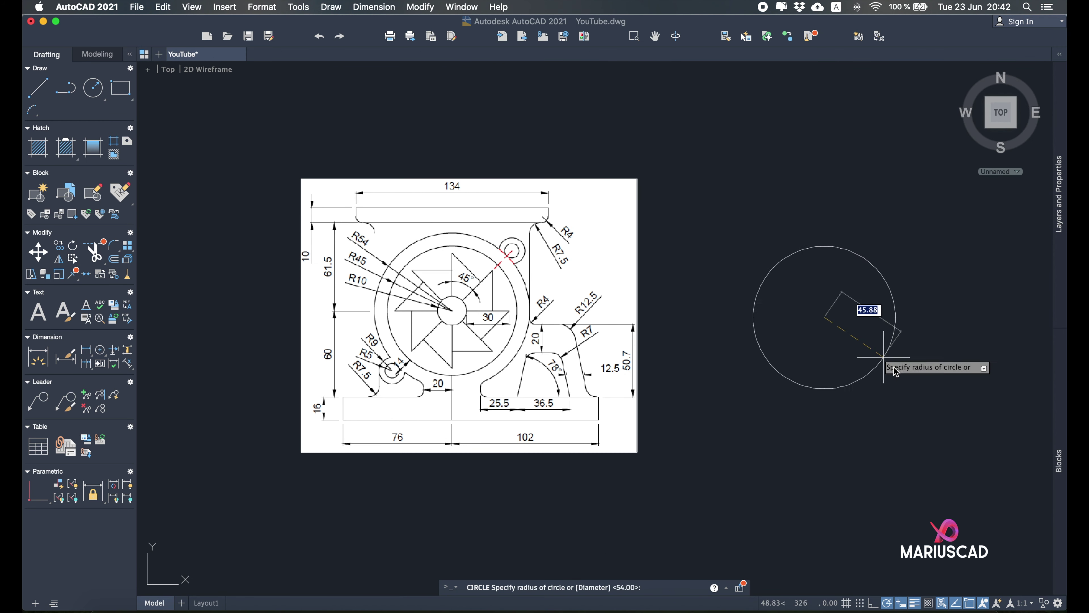
key(Return)
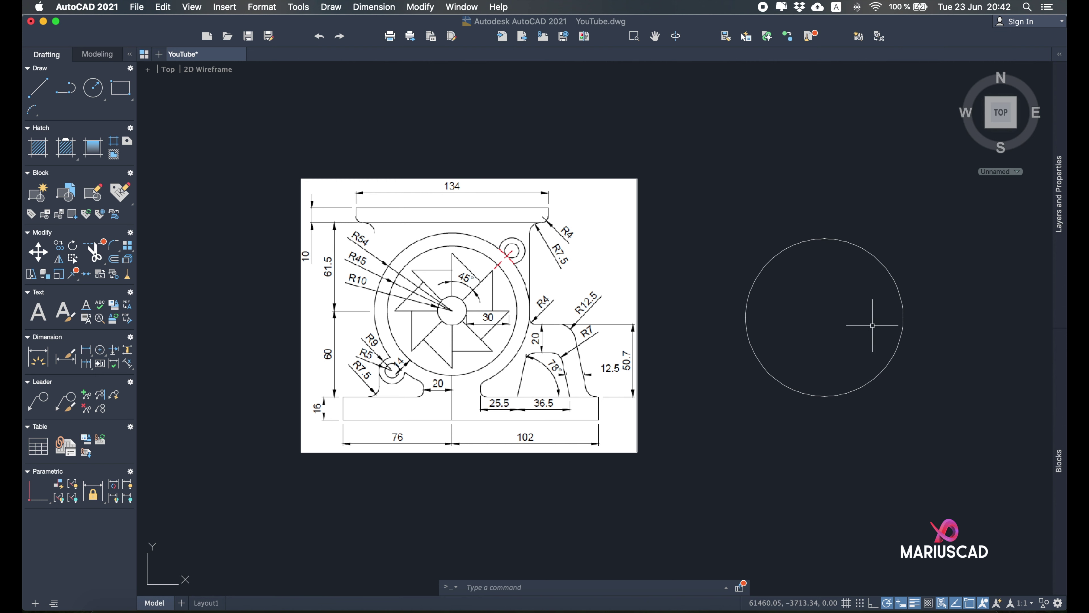
Draw two circles of radius 45 and 10 concentric with the R54 circle.
click(103, 90)
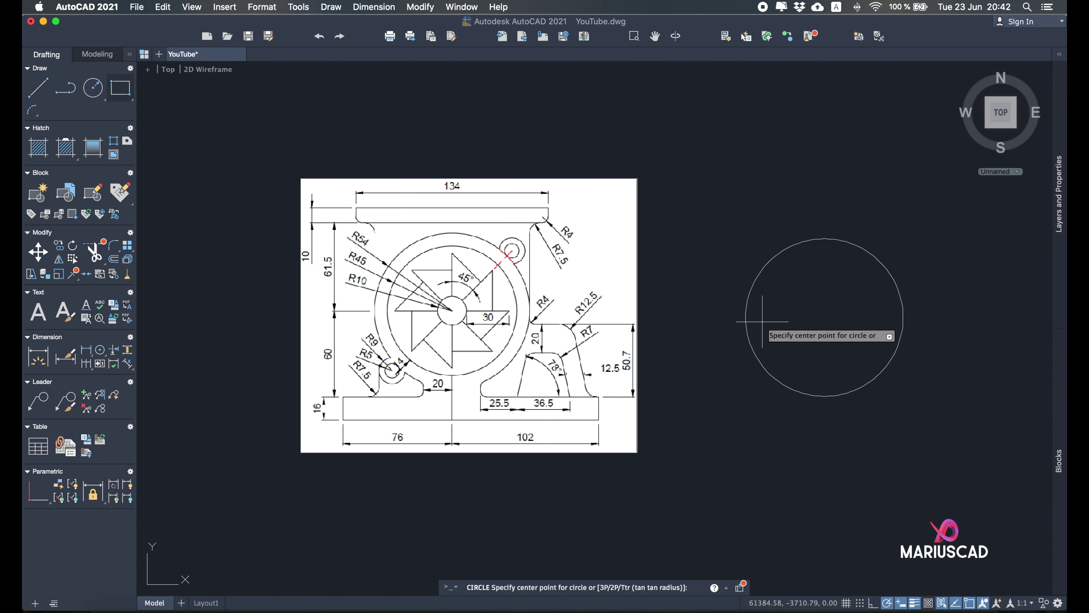
click(825, 318)
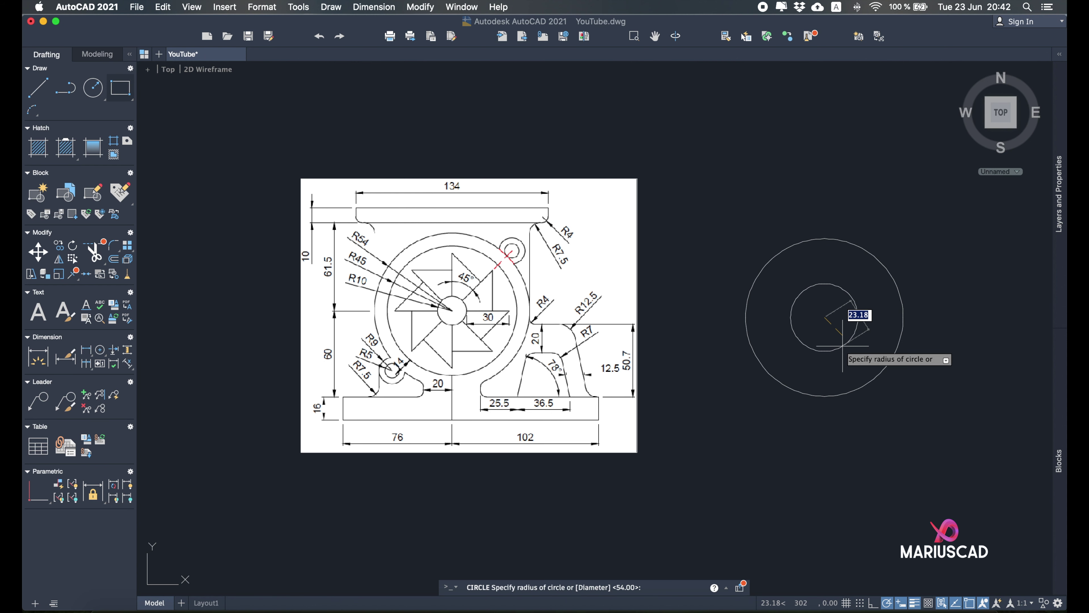
text(45)
key(Return)
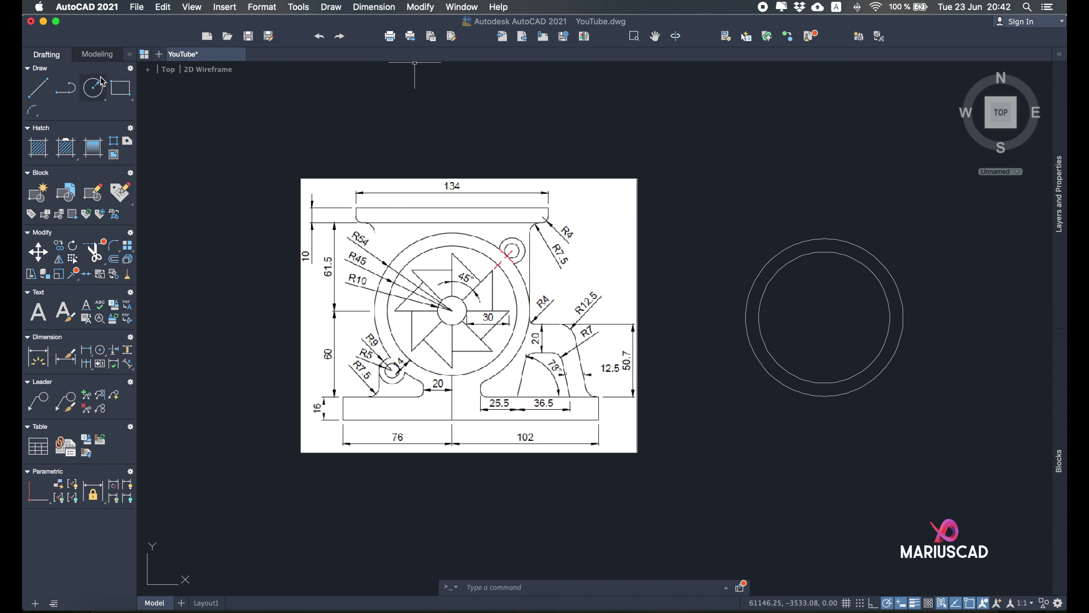
click(103, 86)
click(825, 318)
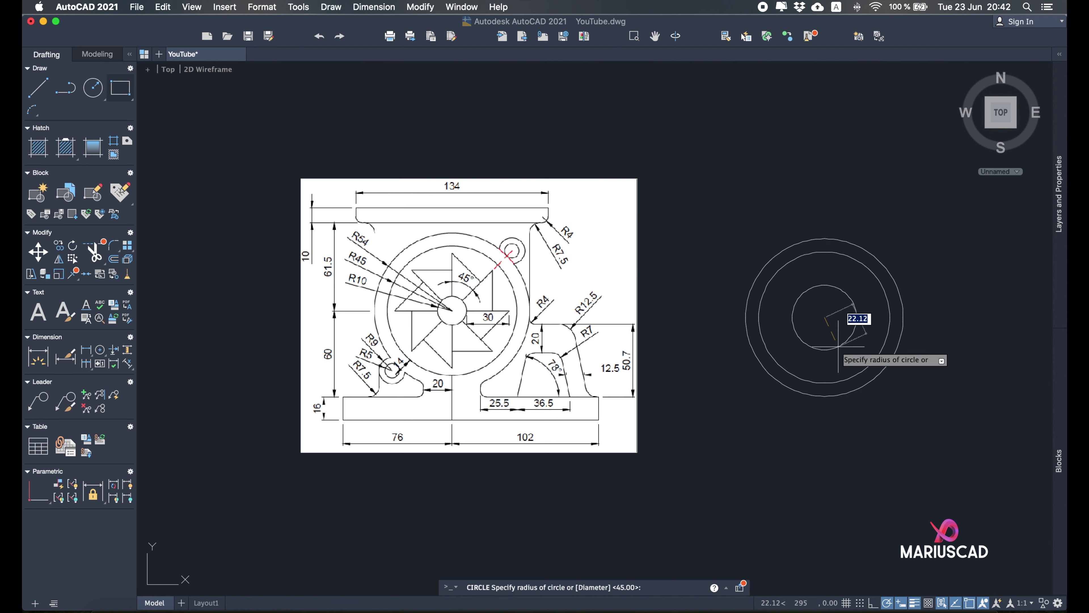
text(10)
key(Return)
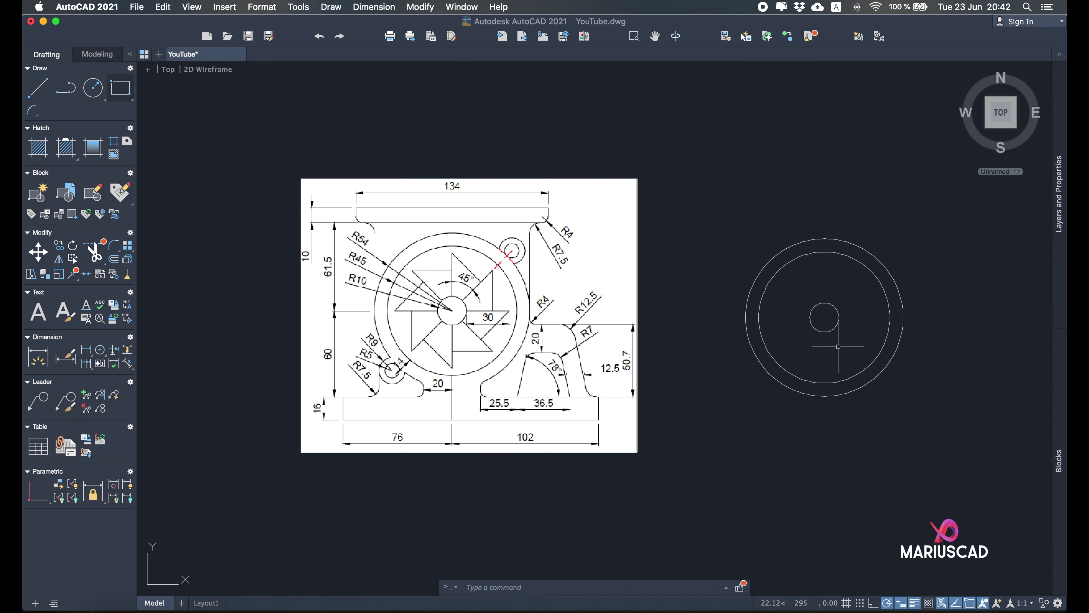
Draw two horizontal lines of length 67 from the circles' centre, one to the right and one to the left.
middle_drag(822, 332, 796, 346)
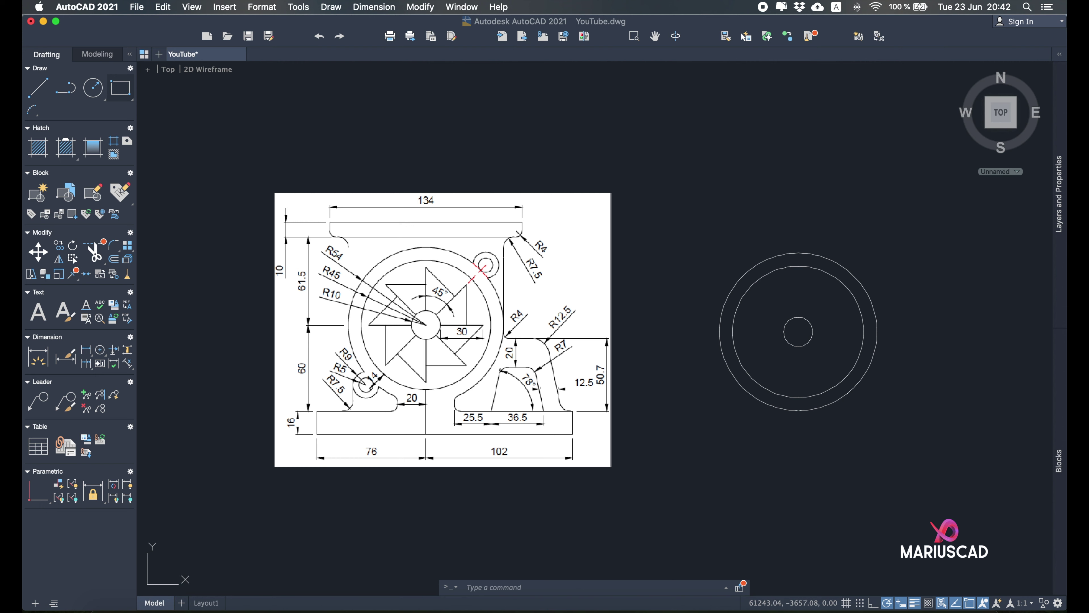
click(43, 88)
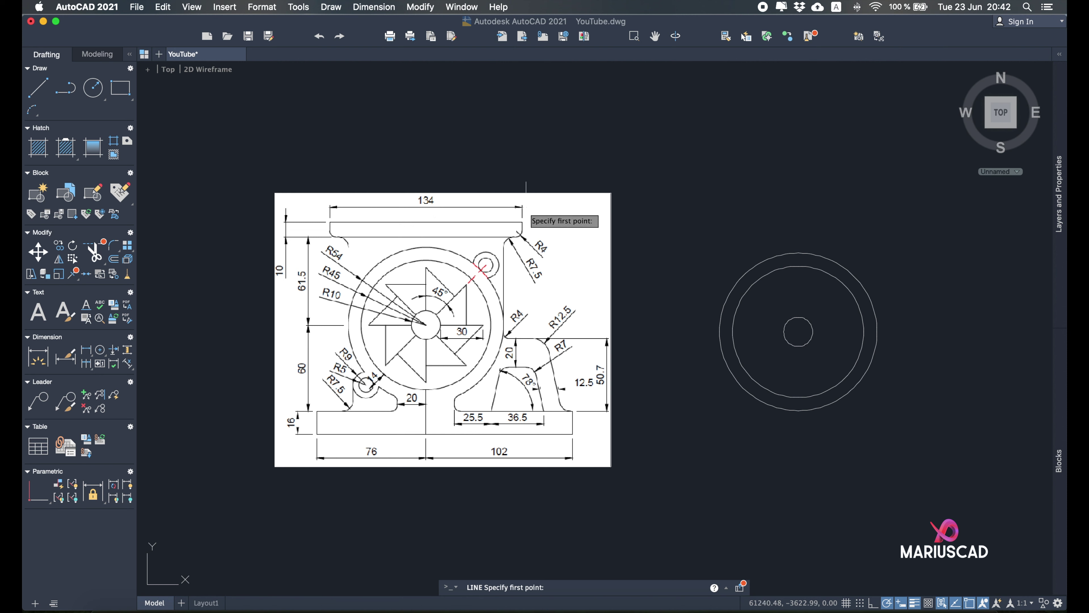
click(798, 332)
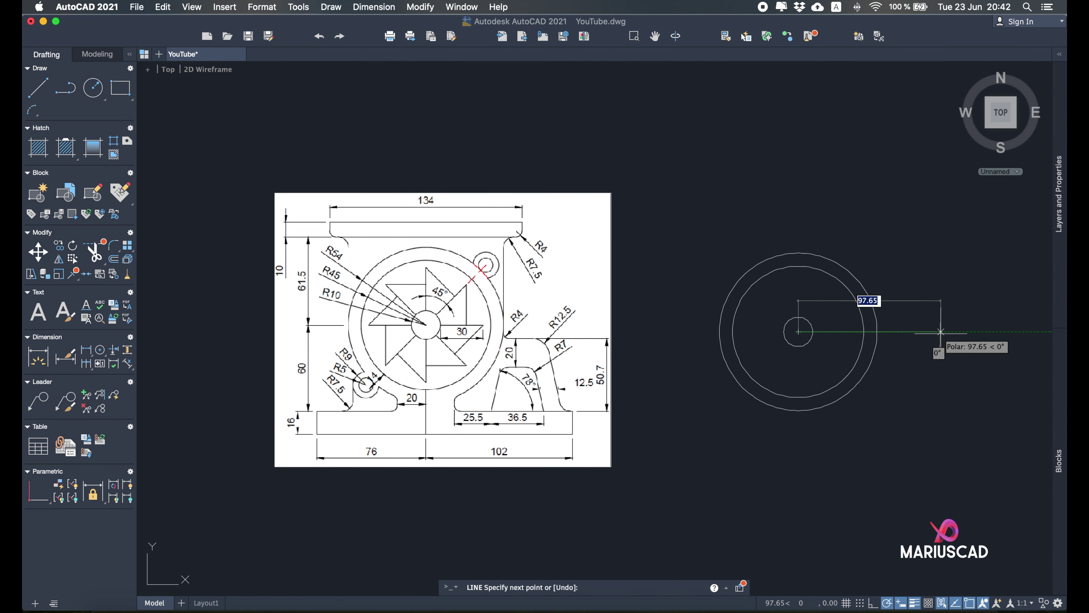
text(6)
key(Return)
key(Return)
click(38, 88)
click(798, 332)
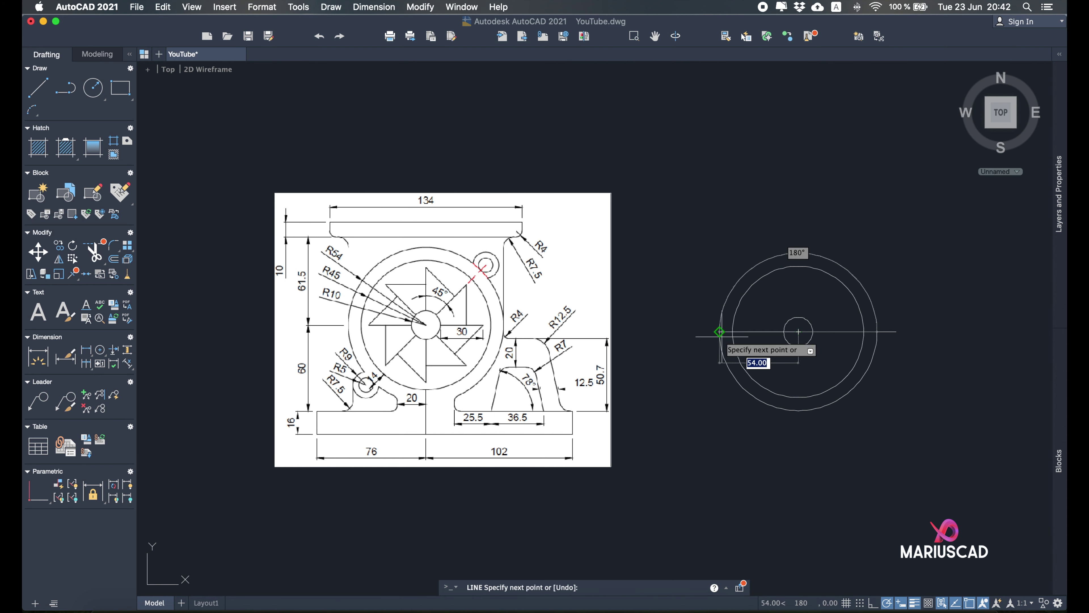
text(67)
key(Return)
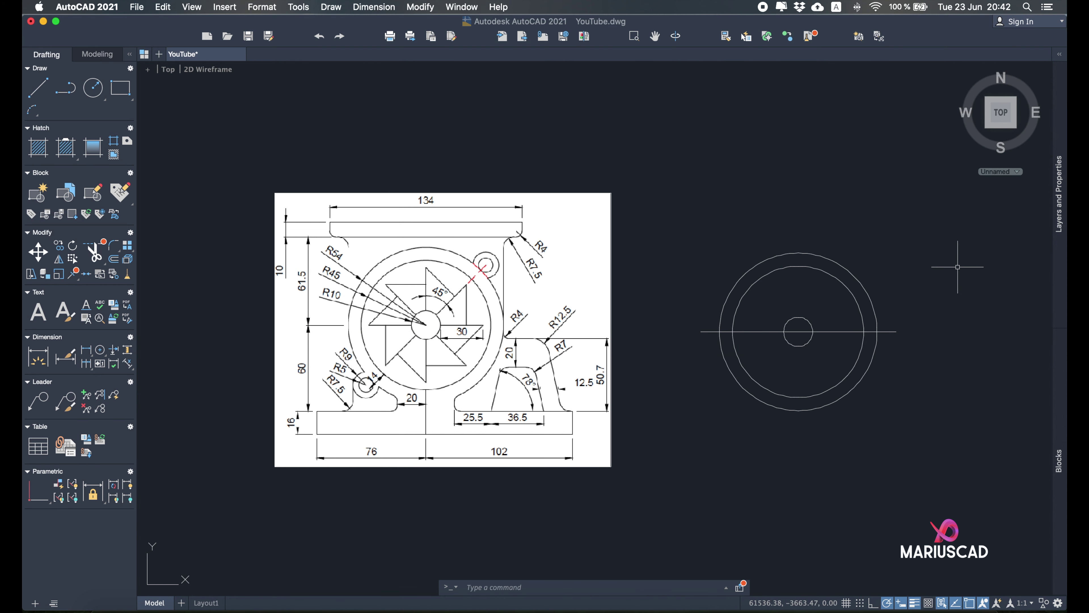
Join the two horizontal centre lines into a single line.
key(Return)
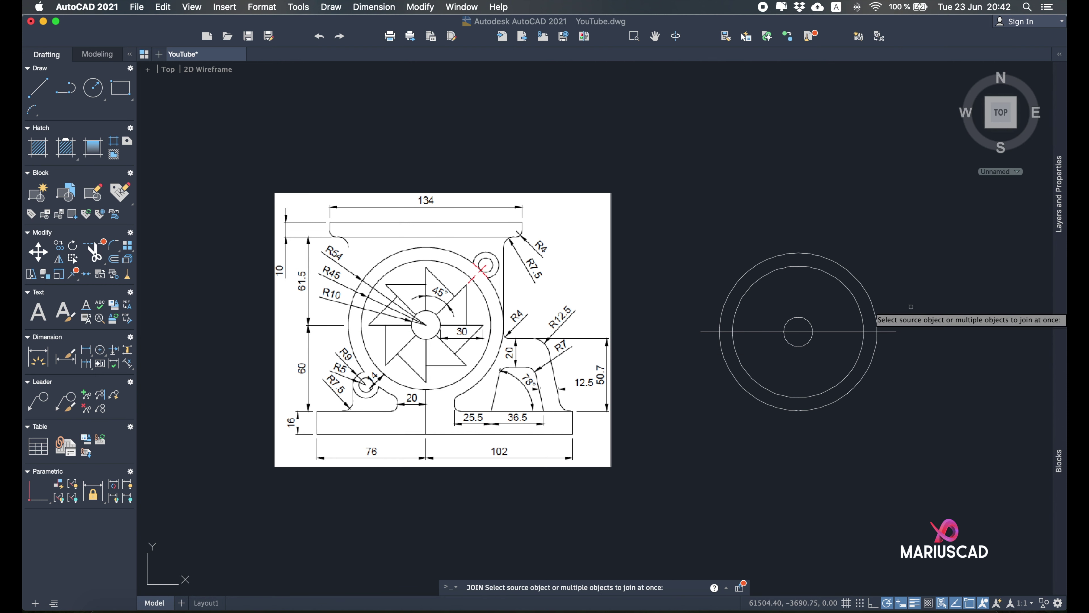
click(839, 333)
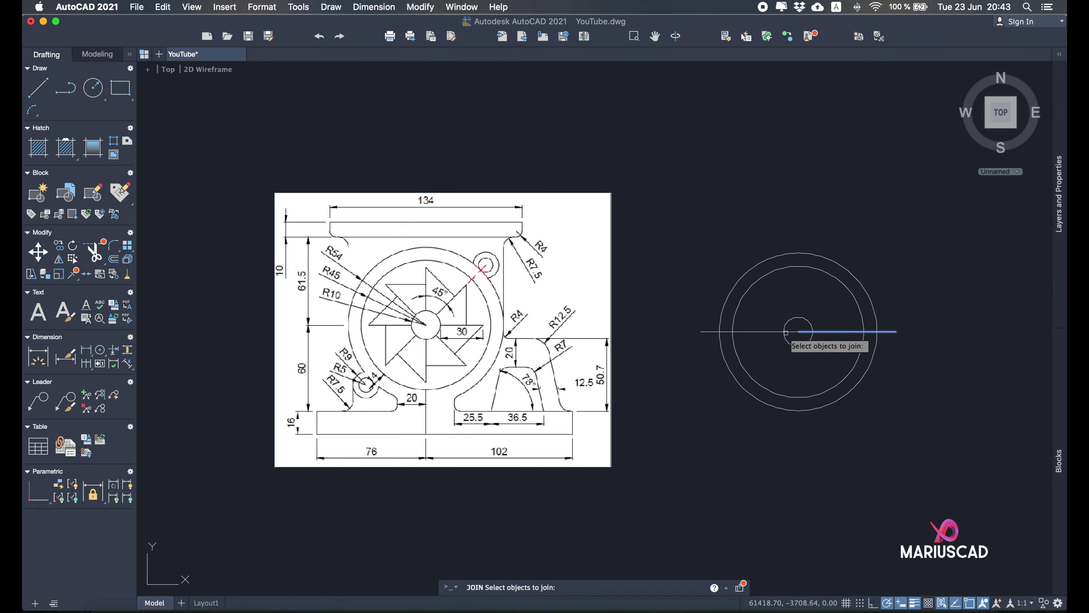
key(Return)
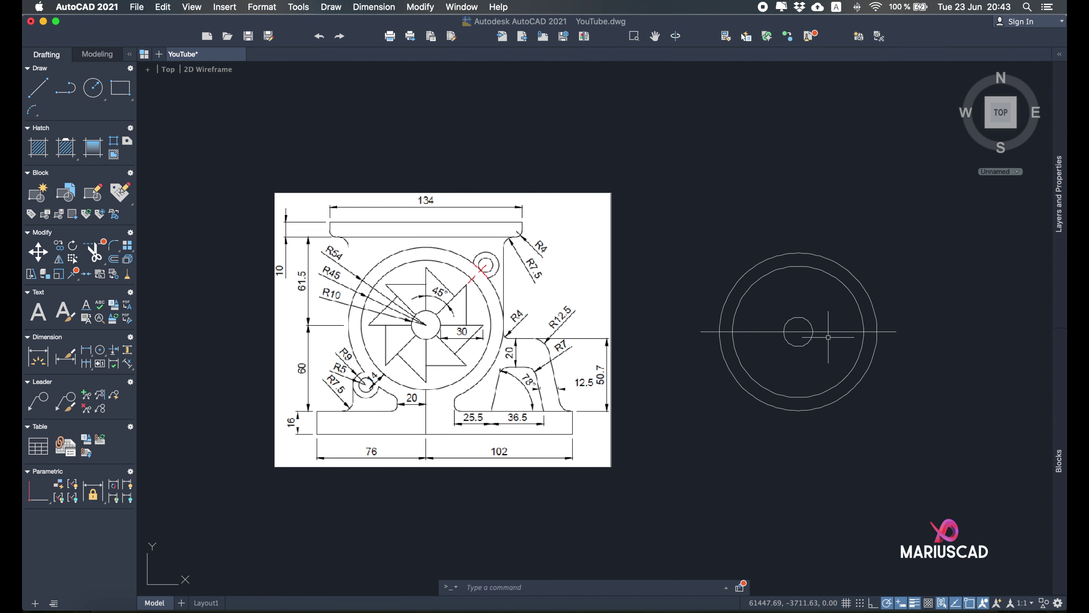
Offset the joined horizontal line upward by 61.6, placing the copy above the circles.
text(off)
key(Return)
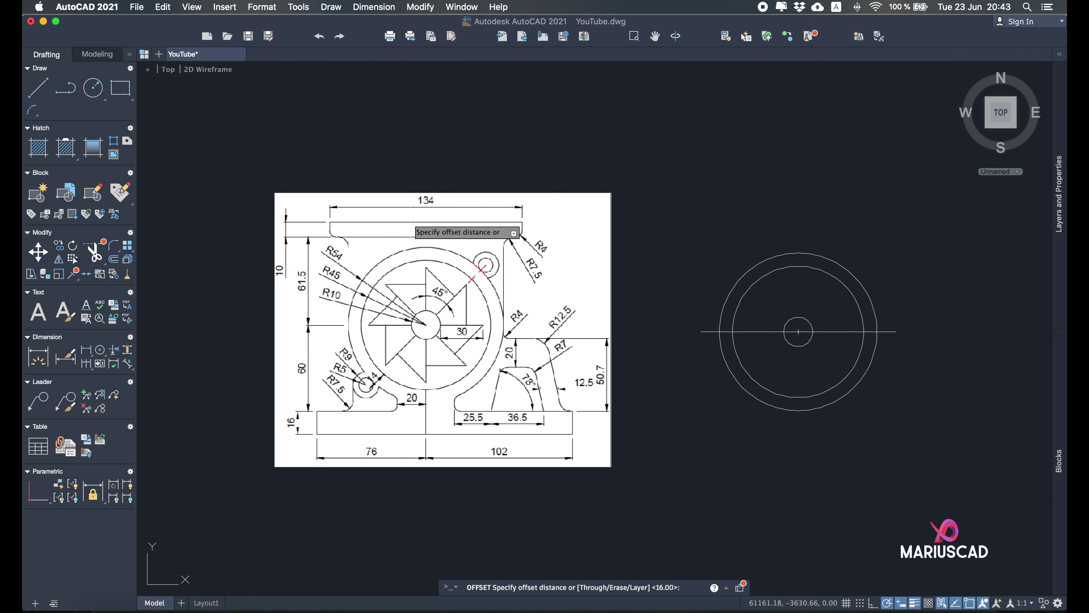
text(30)
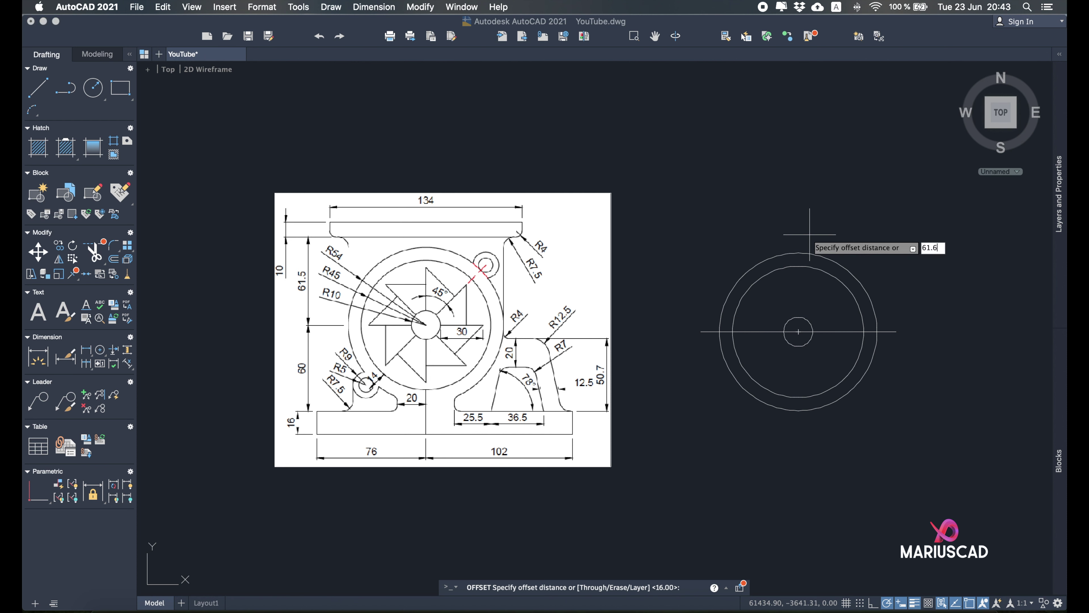
key(Return)
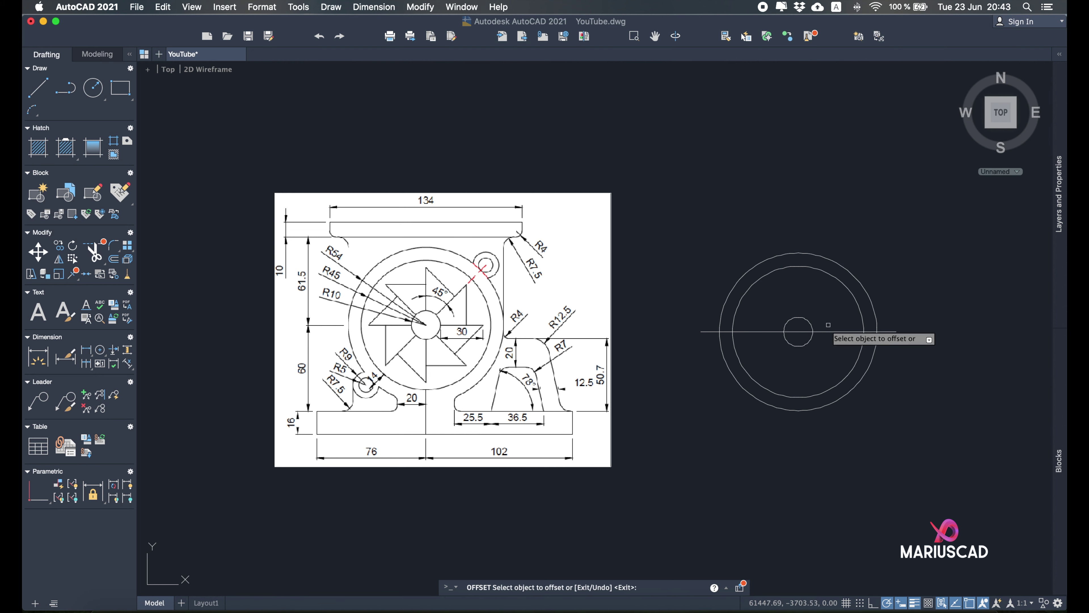
click(828, 332)
click(826, 232)
key(Return)
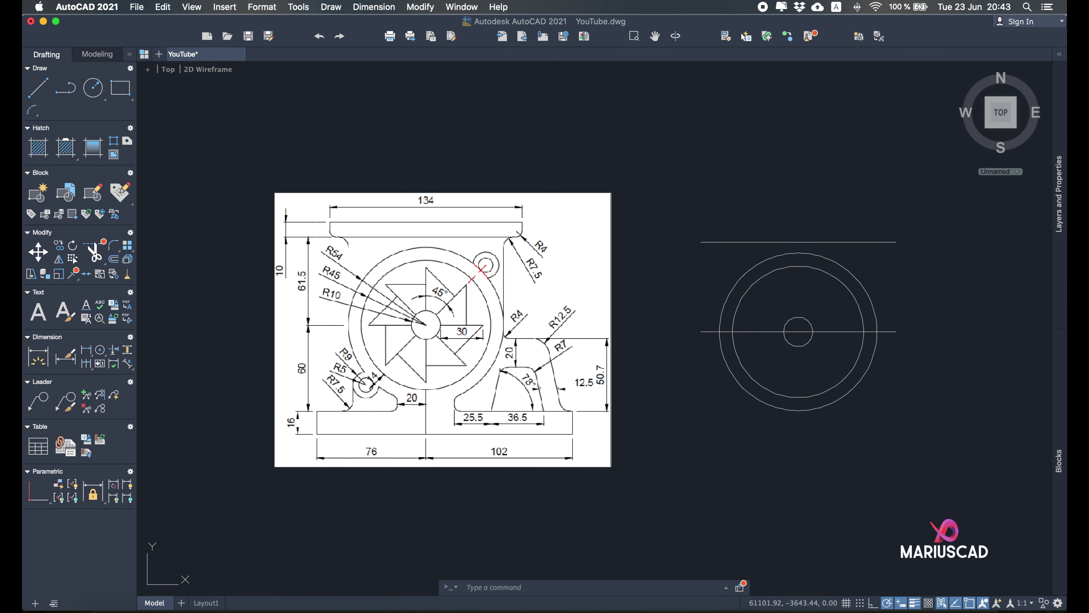
Offset the line above the circles upward by 10 and delete the horizontal line through the circles' centre.
text(of)
key(Return)
key(Return)
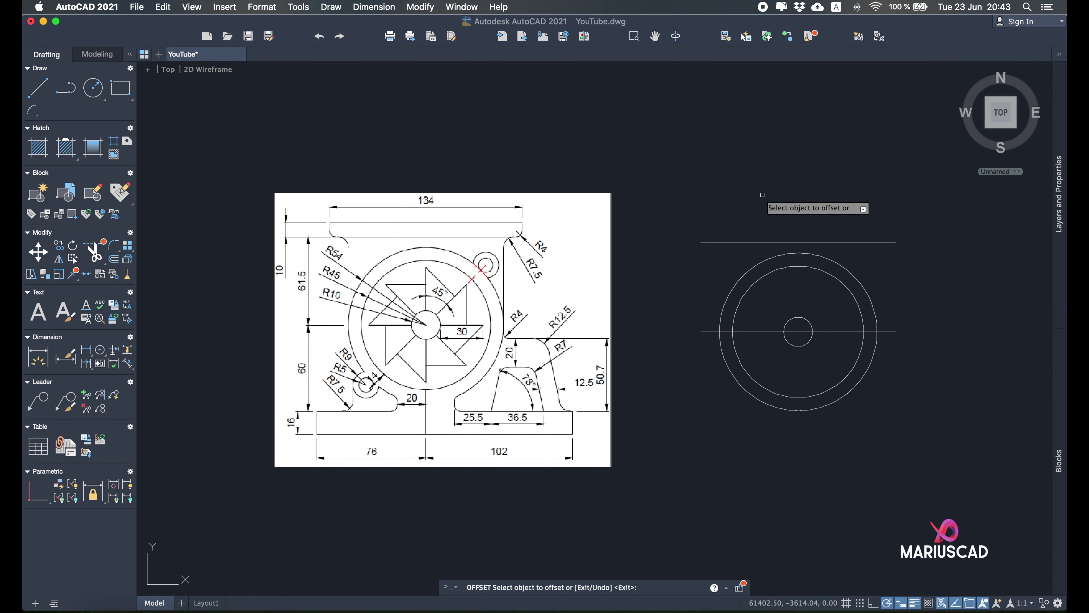
click(807, 240)
click(811, 202)
key(Return)
click(846, 331)
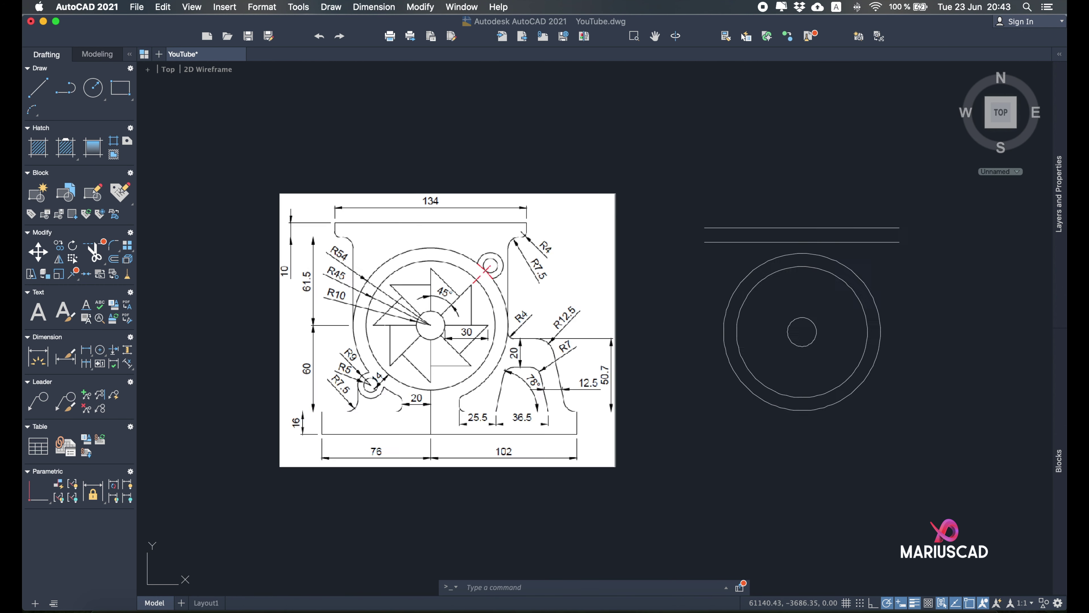
Draw vertical lines from the outer circle's left and right quadrants up to the lower line of the top plate.
scroll(260, 259, up, 3)
click(37, 87)
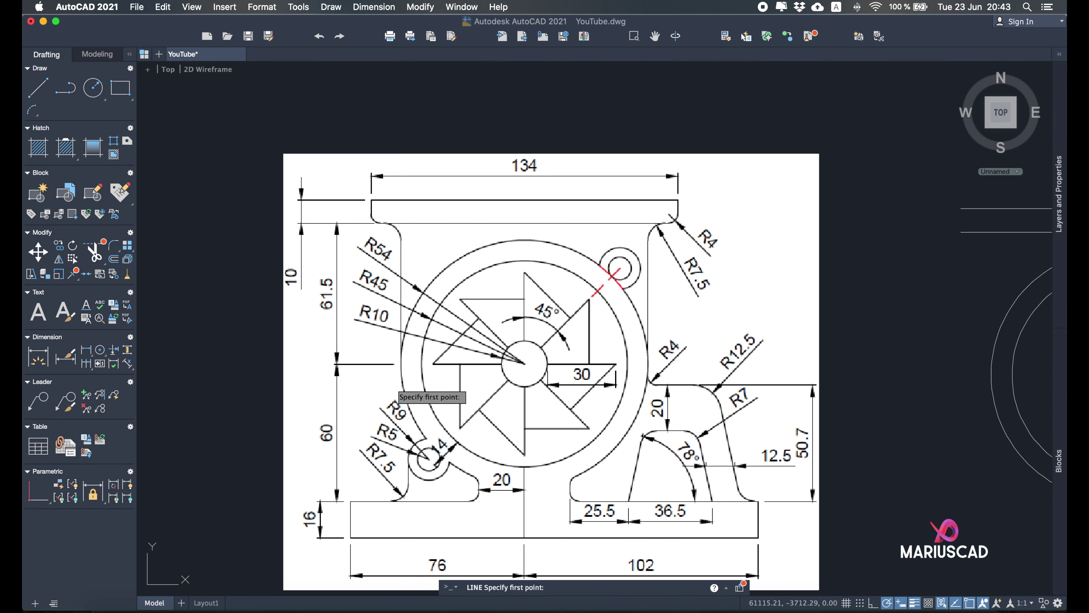
middle_drag(888, 292, 711, 309)
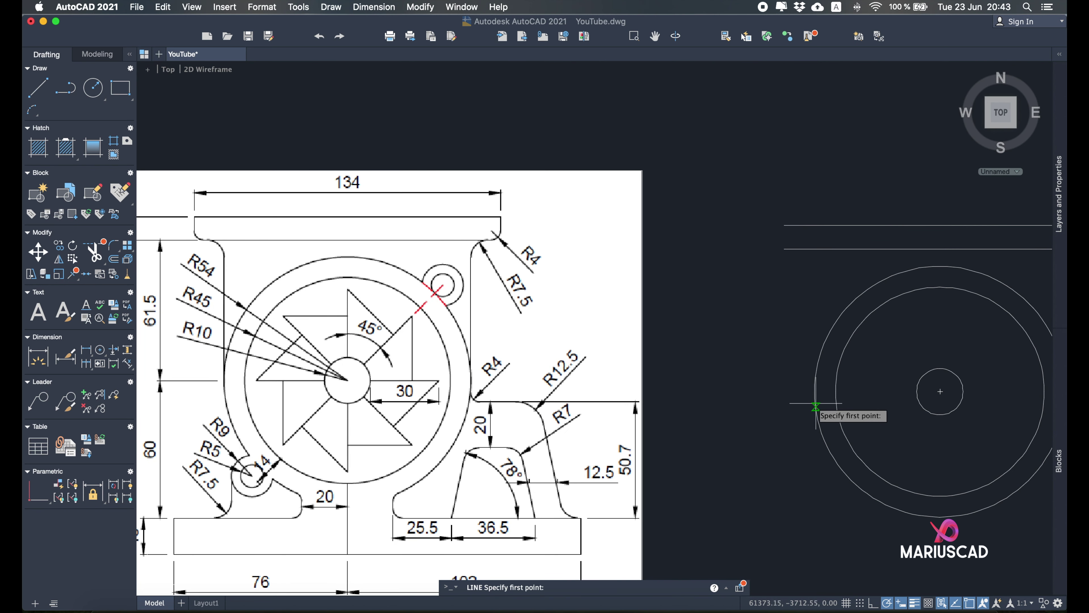
click(813, 391)
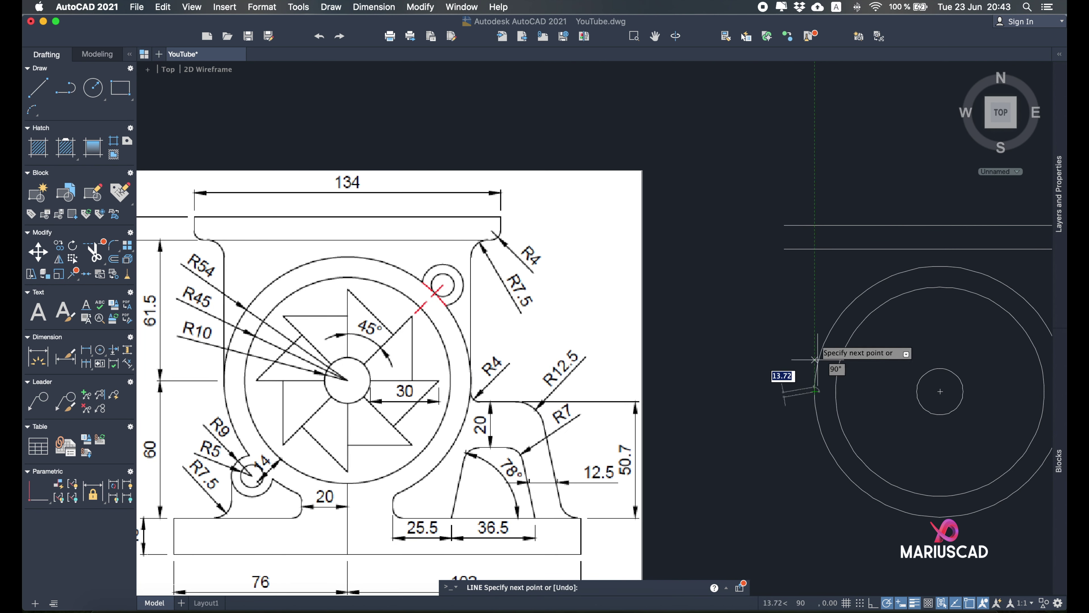
click(815, 249)
key(Escape)
click(38, 88)
middle_drag(901, 326, 664, 329)
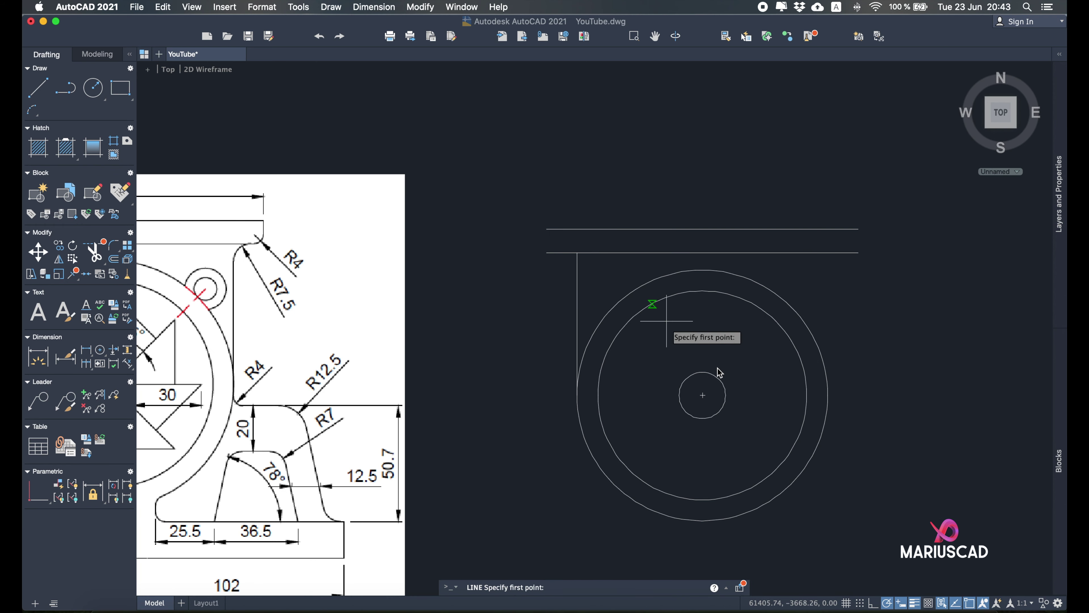
click(828, 395)
click(828, 252)
key(Escape)
Close both ends of the top plate with short vertical lines between the endpoints of its two horizontal lines.
middle_drag(609, 411, 752, 408)
click(34, 96)
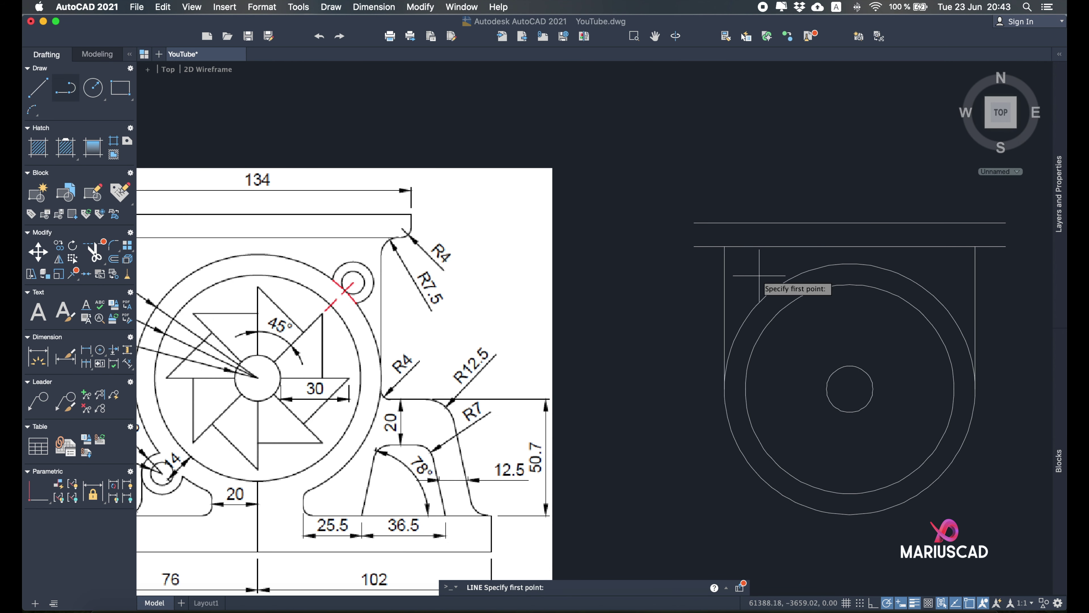
click(693, 246)
click(694, 223)
key(Escape)
click(38, 88)
click(1005, 246)
click(1006, 222)
key(Escape)
middle_drag(587, 296, 809, 307)
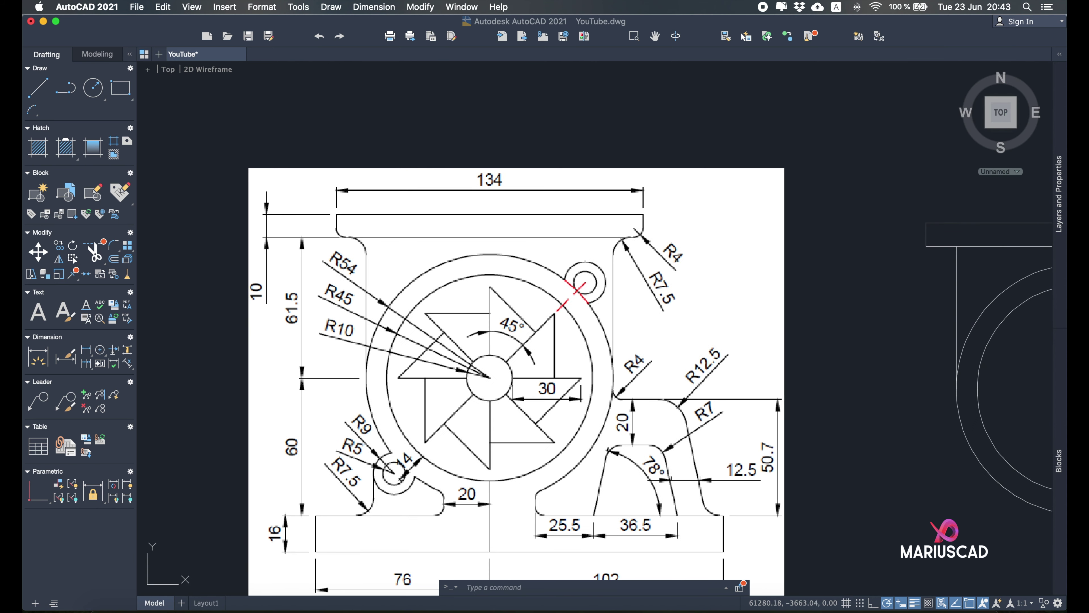
click(43, 86)
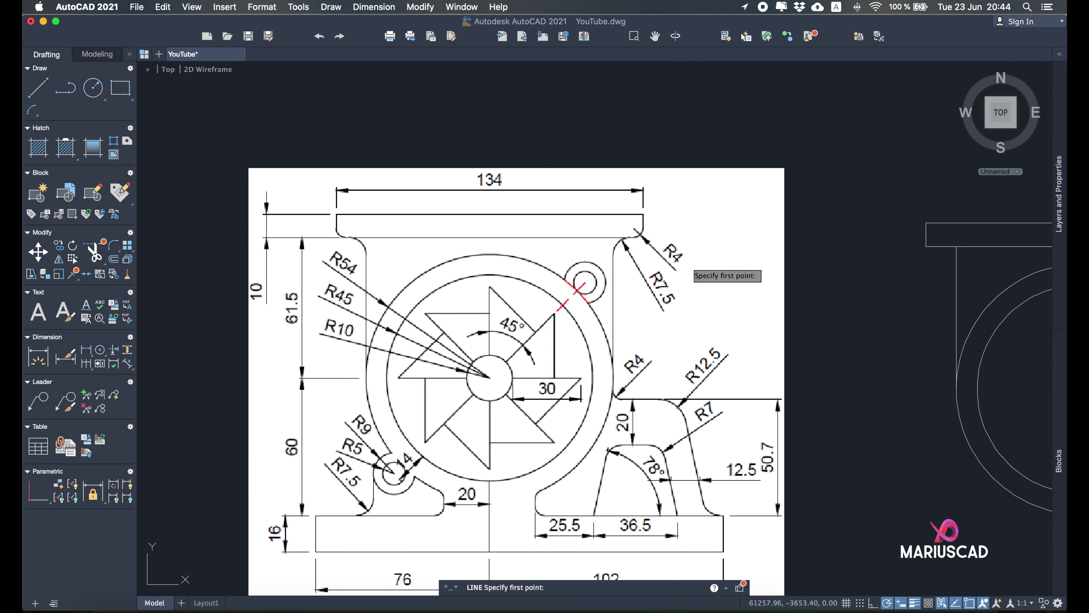
middle_drag(807, 305, 586, 315)
middle_drag(927, 320, 798, 322)
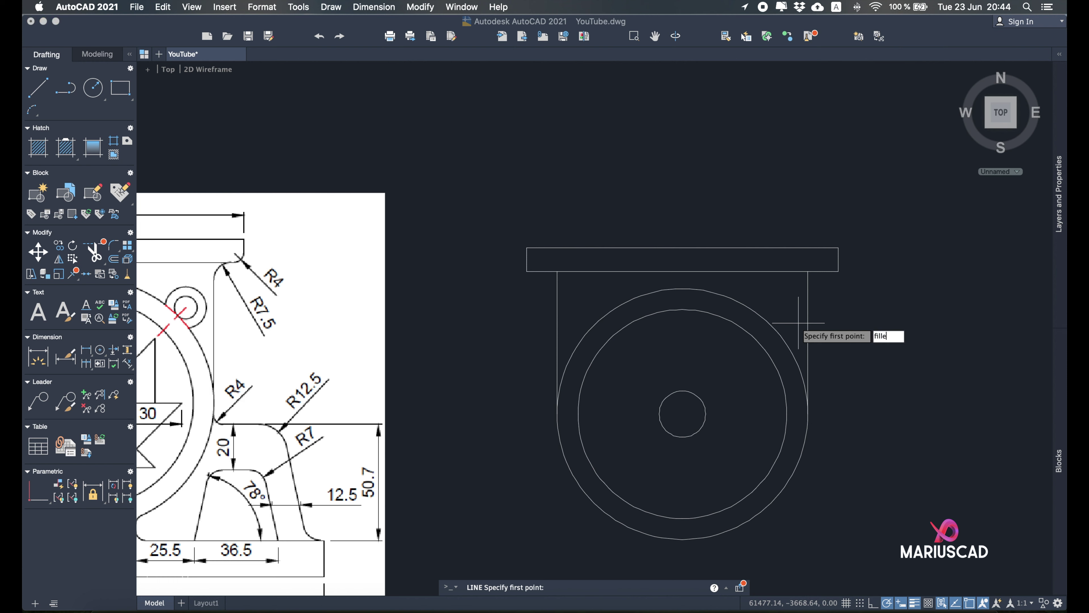
key(Return)
key(Escape)
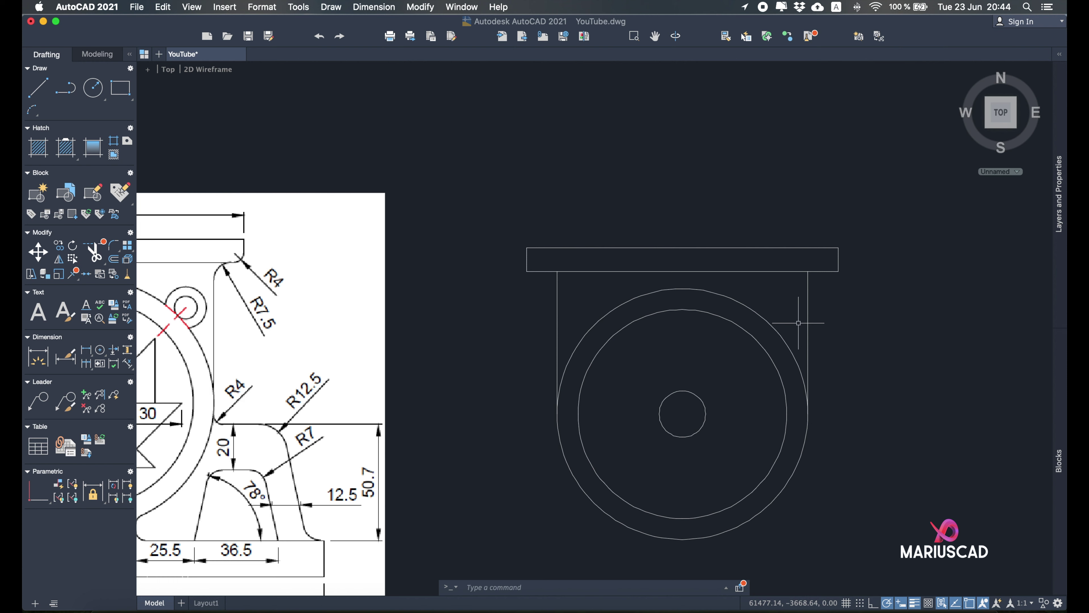
Fillet the lower-right corner of the top plate with radius 4.
text(fillet)
key(Return)
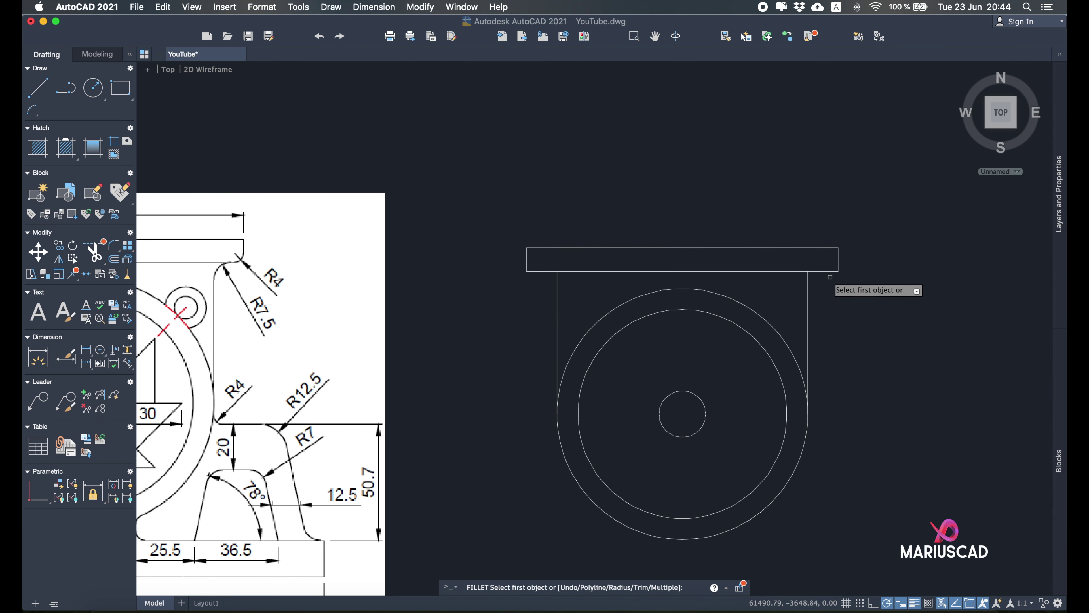
click(836, 265)
click(832, 271)
Fillet the corner between the top plate's lower line and the right side wall with radius 7.5.
text(fillet)
key(Return)
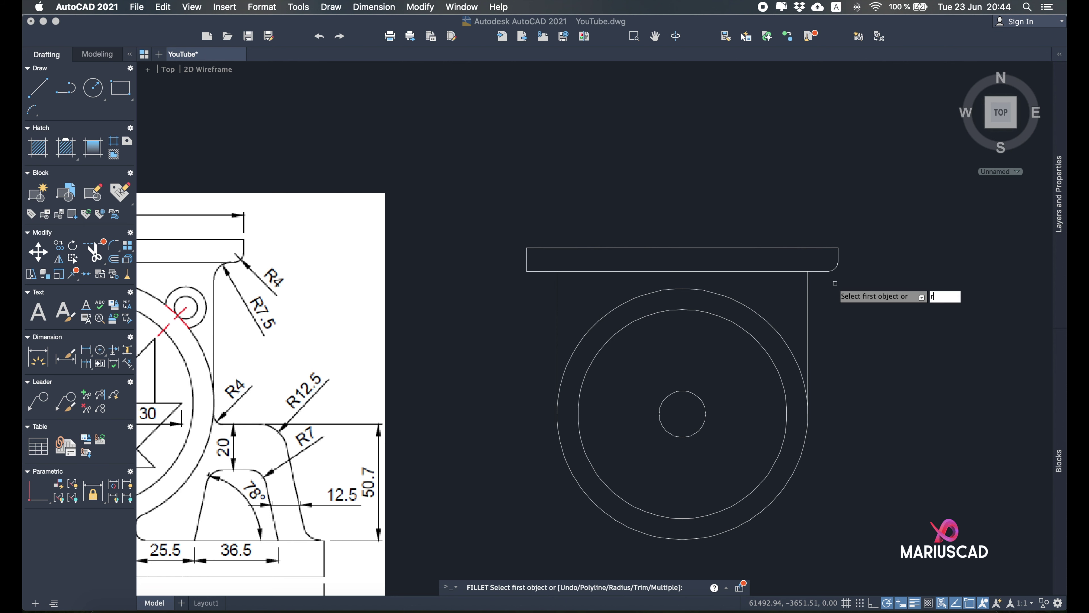
text(r)
key(Return)
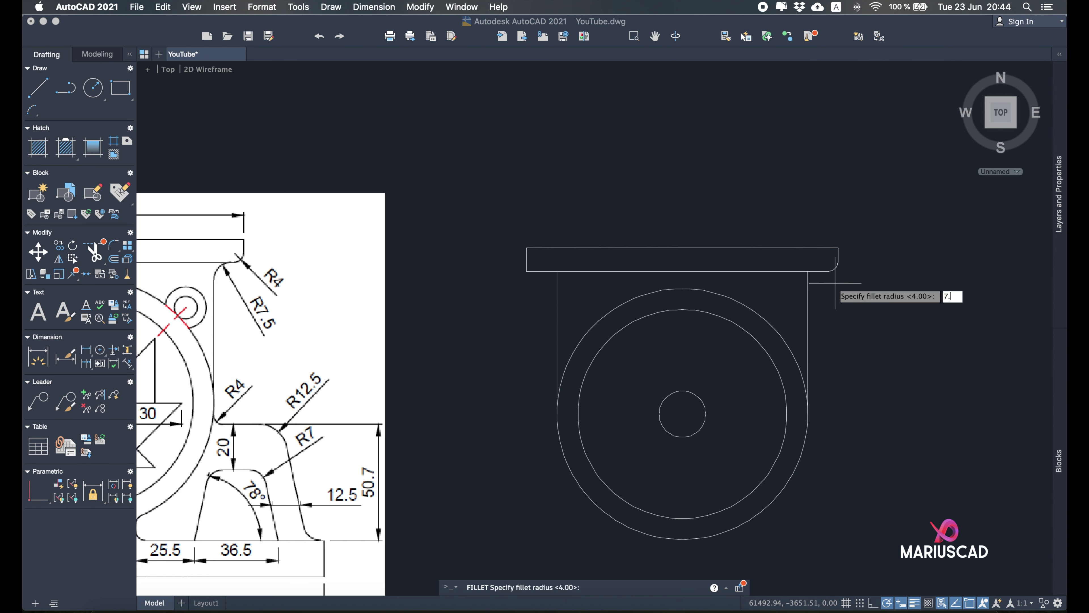
key(Return)
click(813, 275)
click(808, 282)
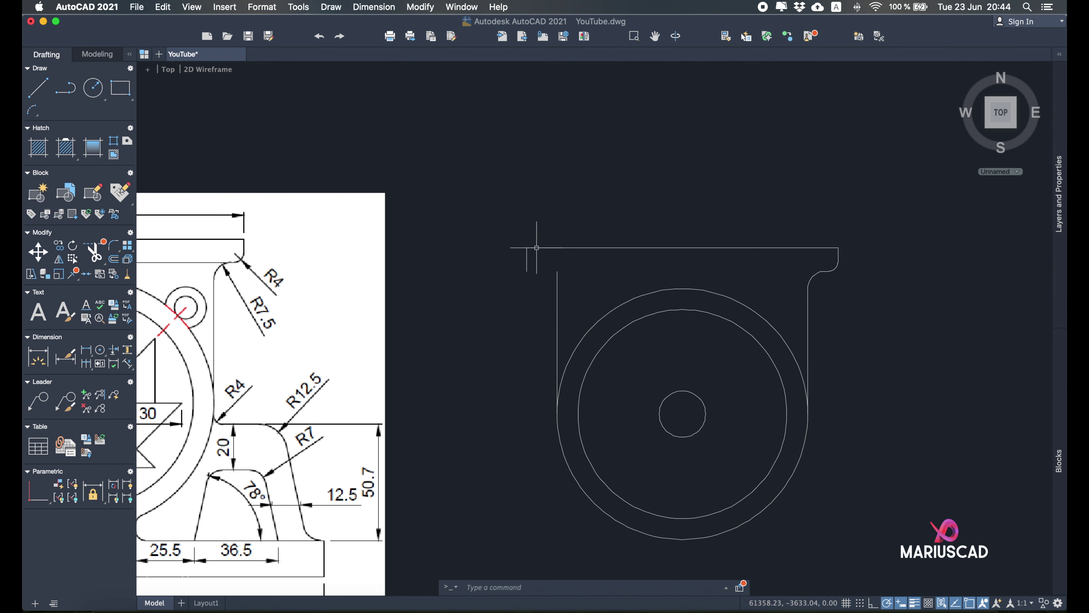
Draw a horizontal line from the lower end of the plate's left edge to about the middle of the plate.
click(40, 92)
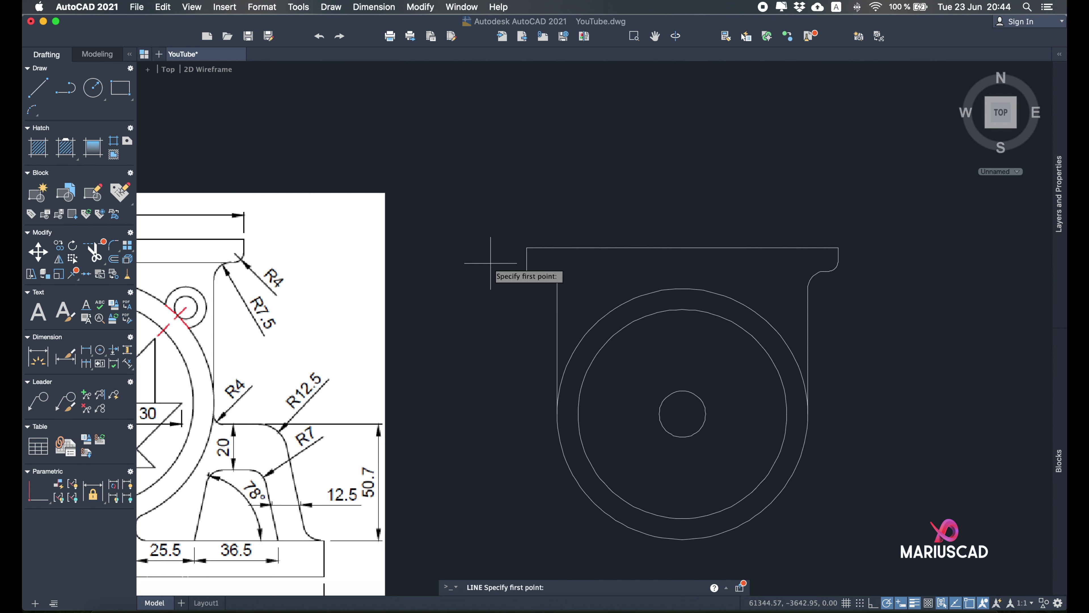
click(527, 271)
click(691, 271)
key(Return)
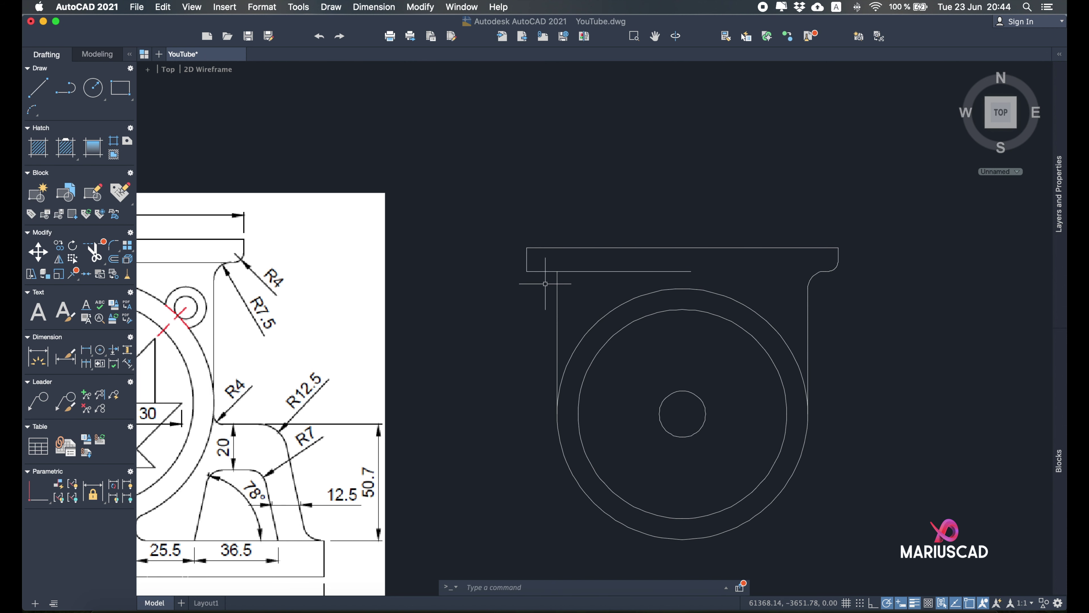
Fillet the lower-left corner of the top plate with radius 4.
text(filet)
key(Return)
text(fillet)
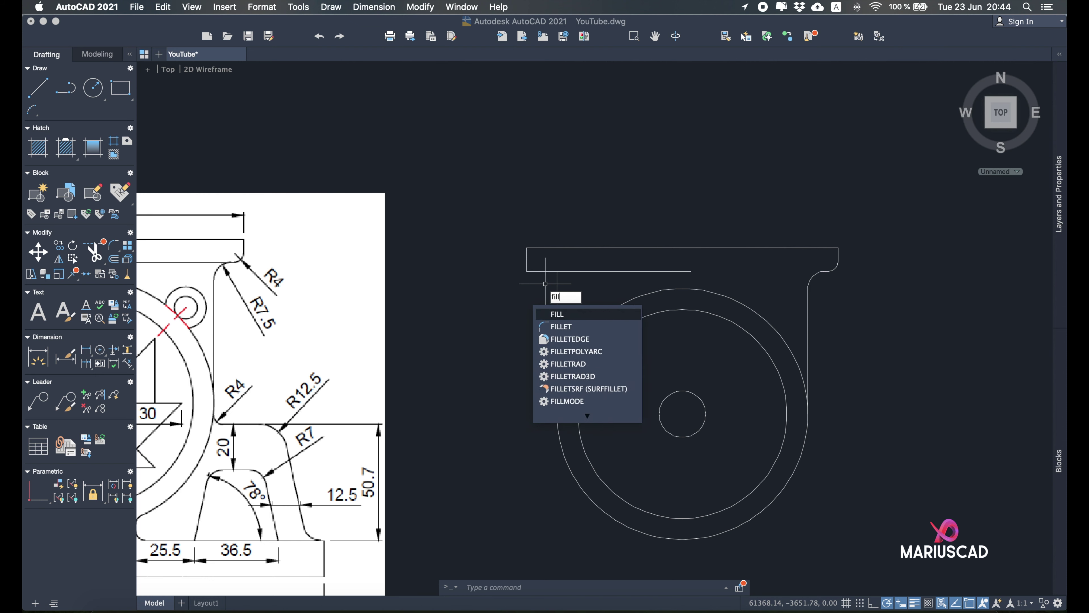
key(Return)
text(r)
key(Return)
text(4)
key(Return)
click(534, 271)
click(527, 263)
Fillet the corner between the top plate's lower line and the left side wall with radius 7.5.
text(illet)
key(Return)
text(r)
key(Return)
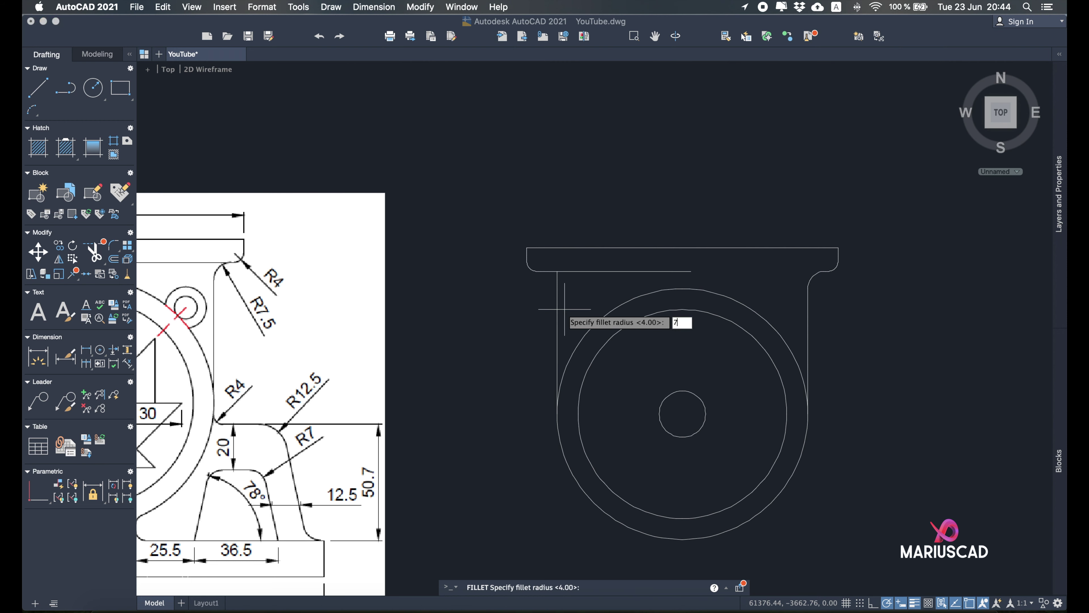
text(7.5)
key(Return)
click(557, 279)
click(549, 271)
Close the underside of the top plate with a horizontal line between its left and right fillets.
click(38, 88)
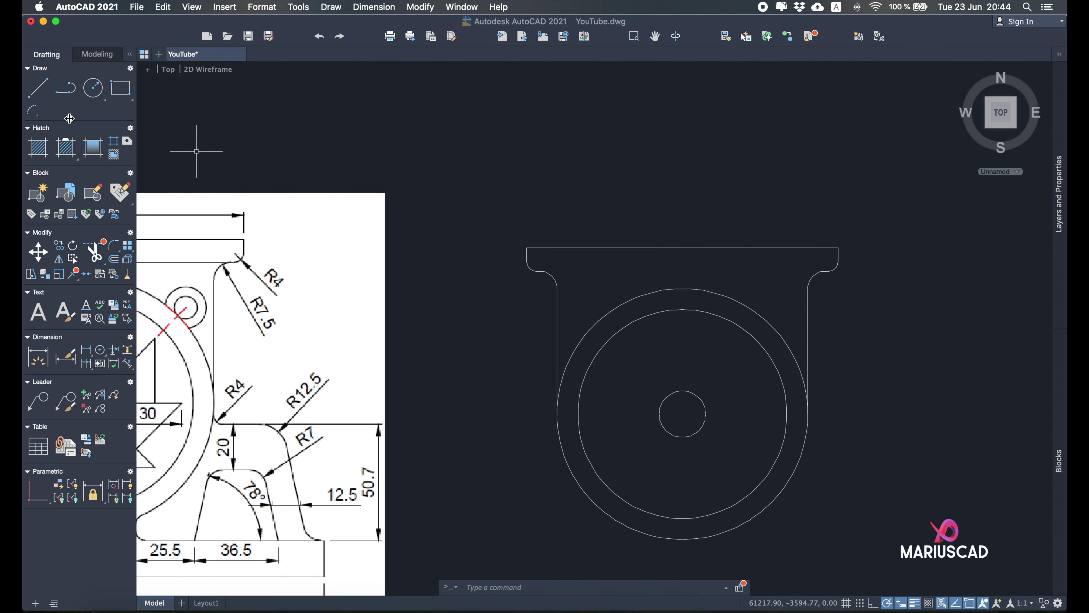
click(540, 271)
click(827, 271)
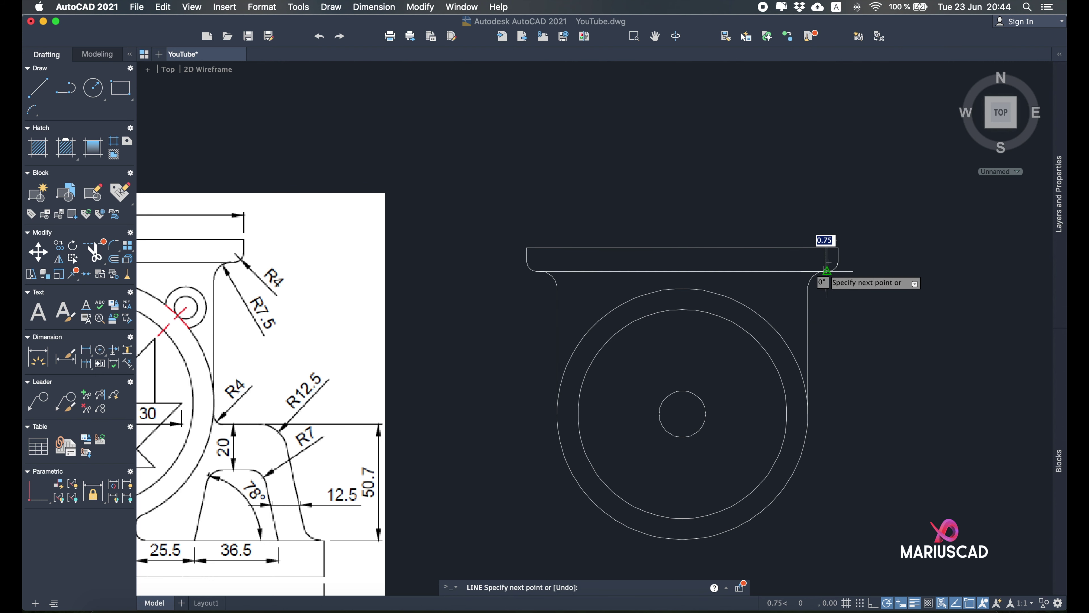
key(Escape)
Draw a horizontal line 76 long from the circles' centre to the left.
middle_drag(800, 375, 831, 346)
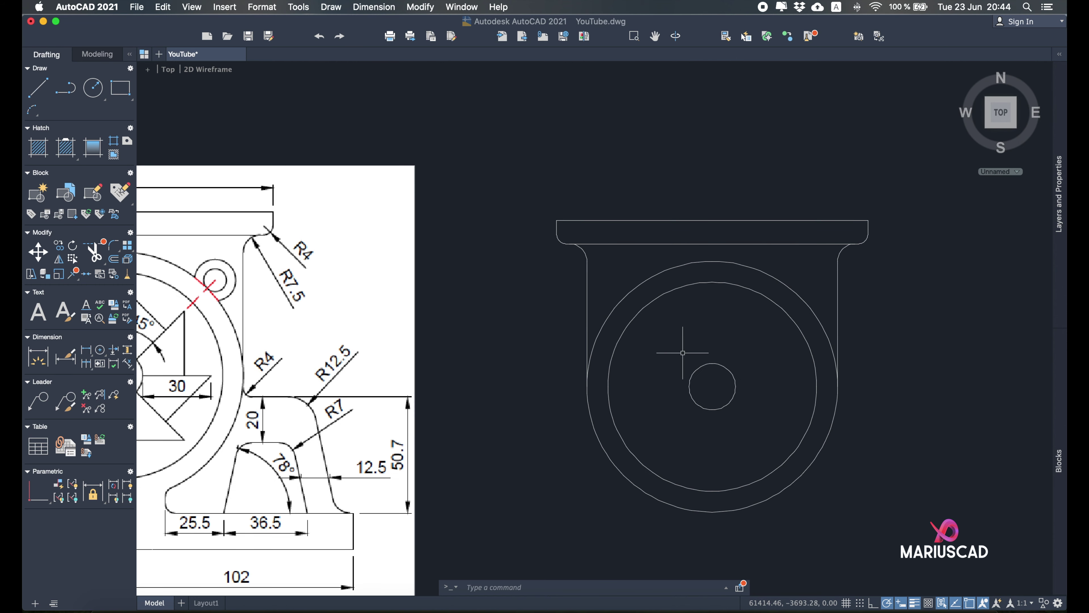
scroll(683, 353, down, 1)
middle_drag(664, 351, 743, 319)
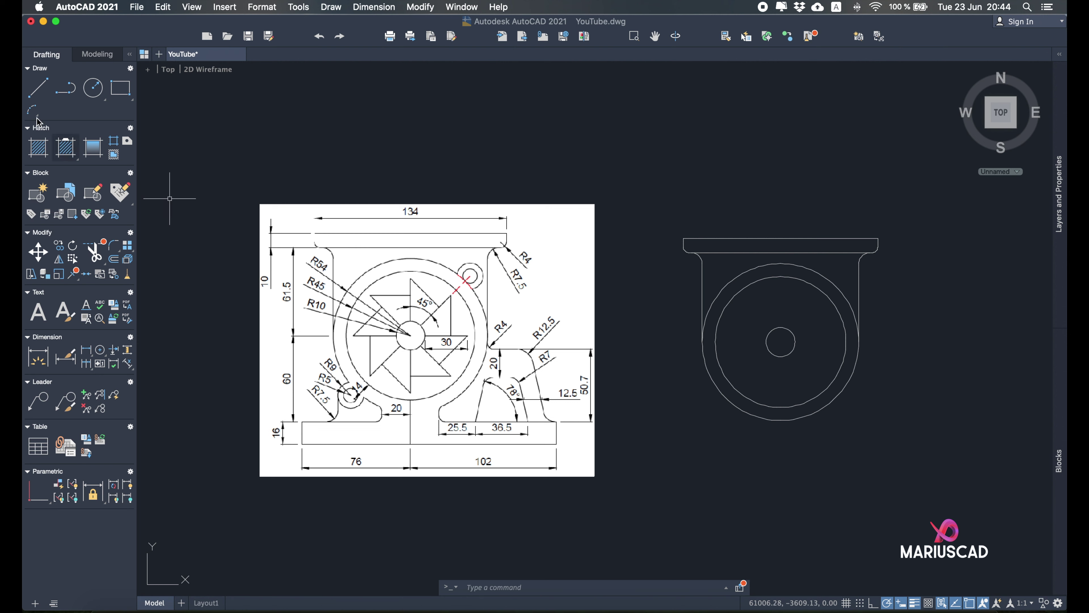
click(35, 85)
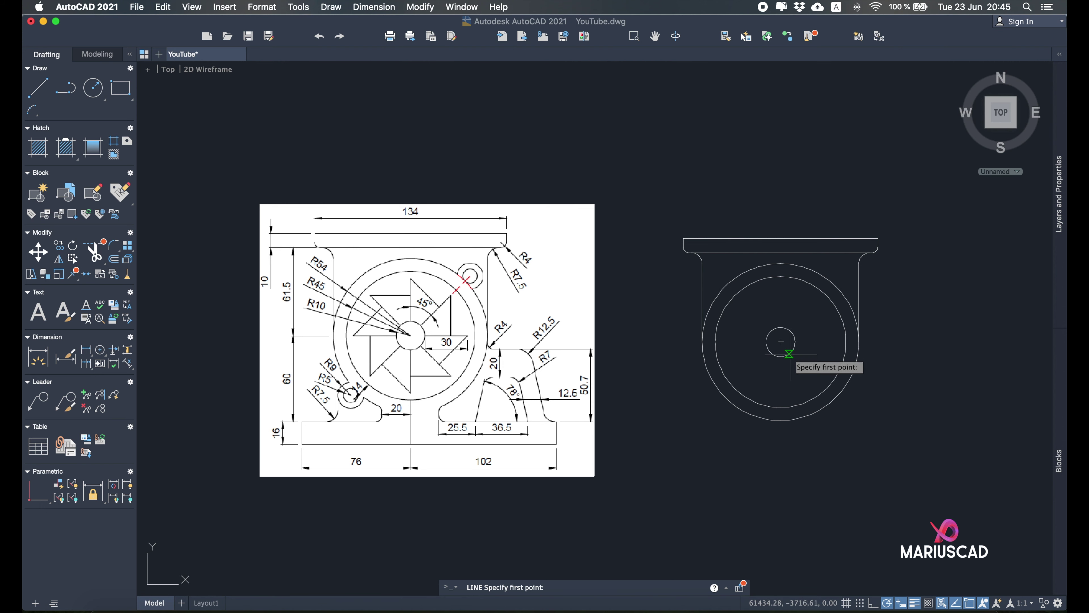
click(780, 341)
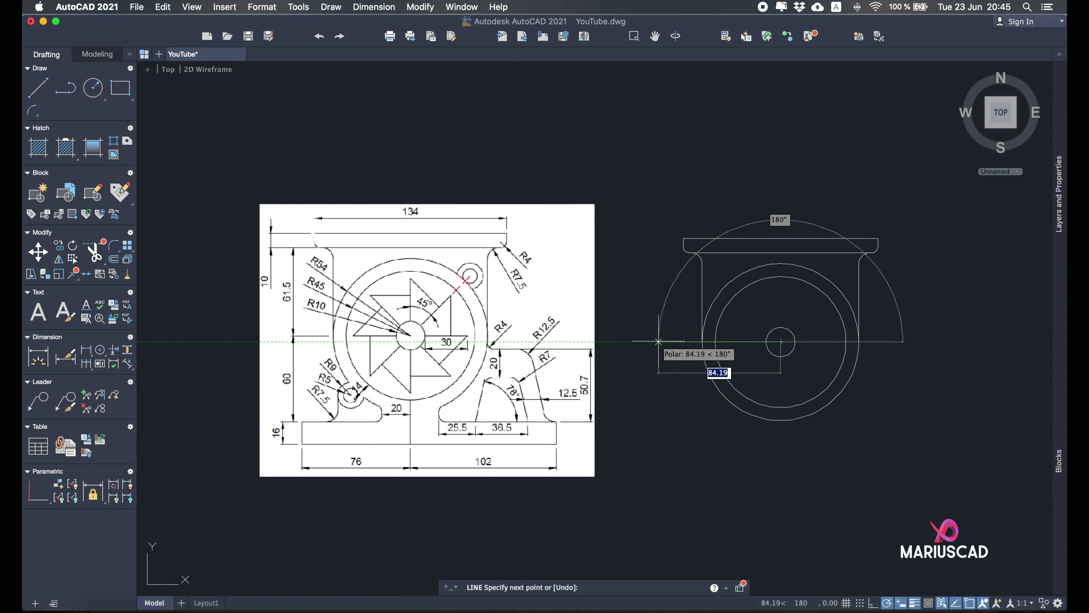
text(7)
key(Return)
key(Return)
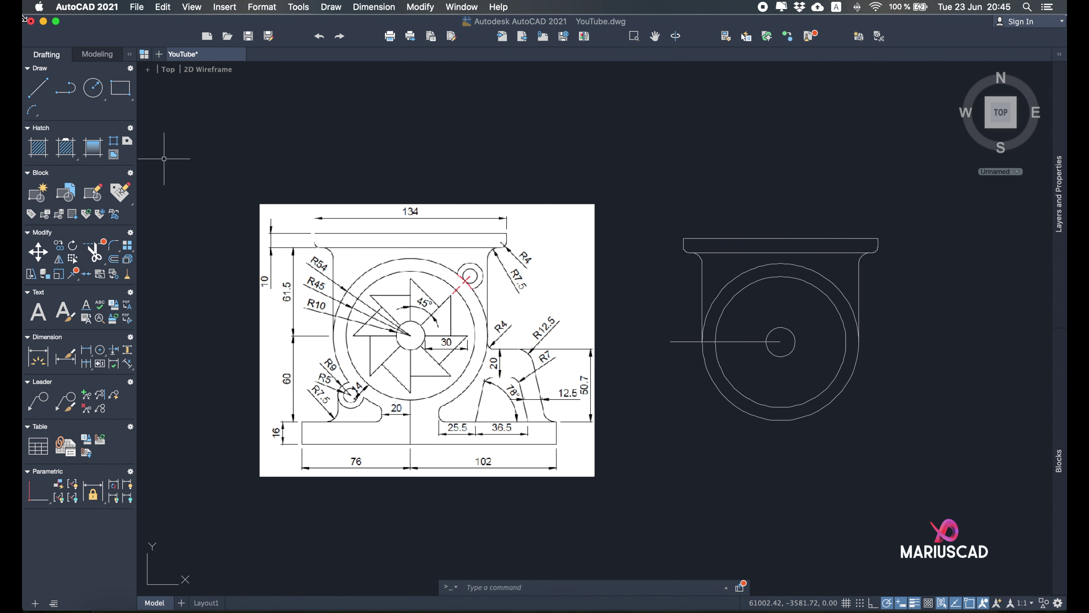
Draw a horizontal line 102 long from the circles' centre to the right.
click(46, 81)
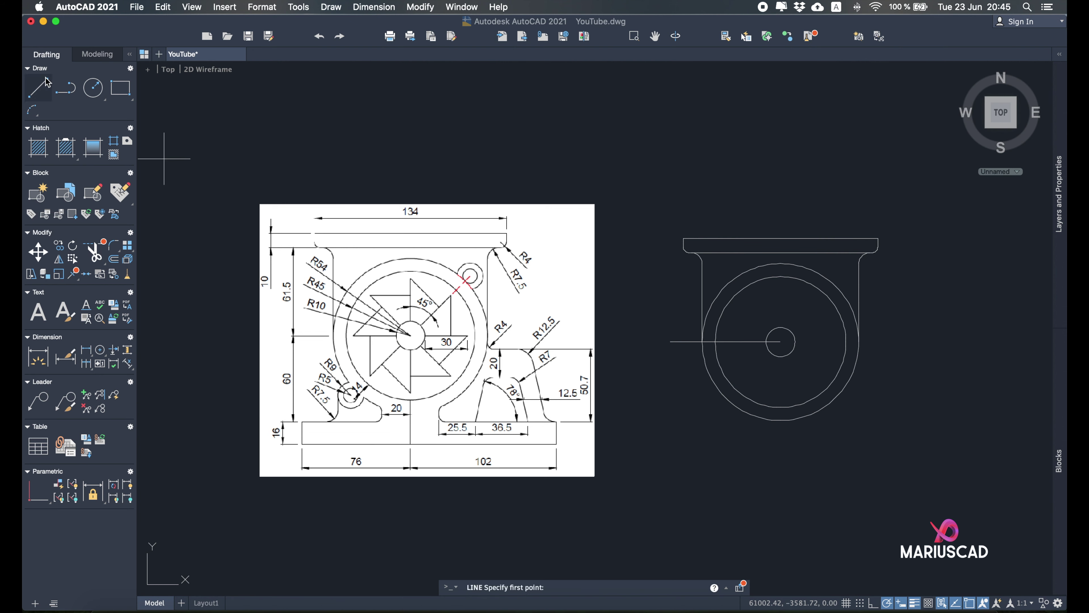
click(780, 341)
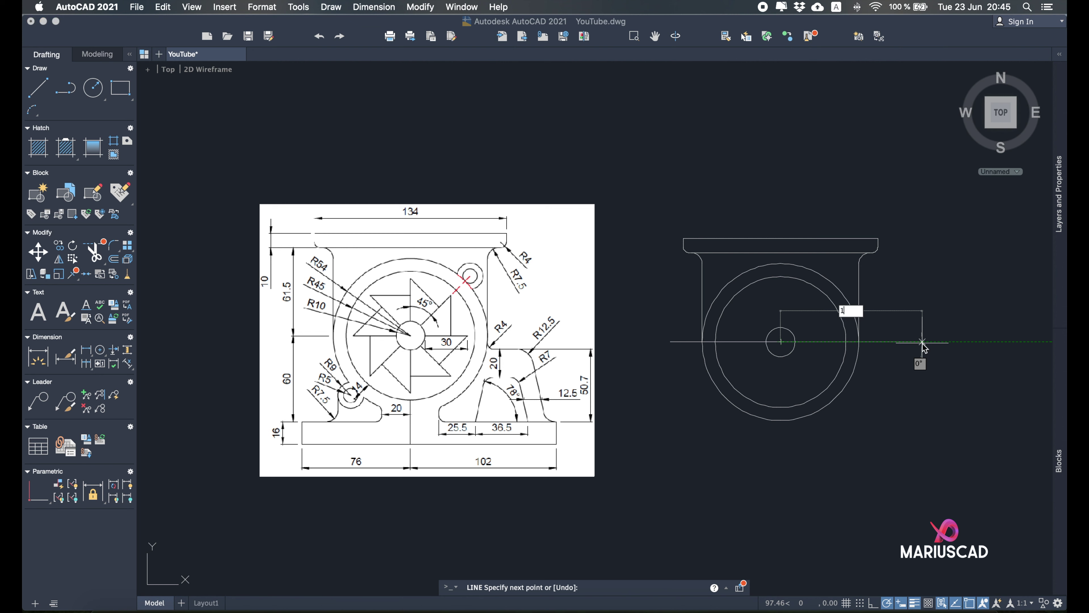
click(922, 342)
key(Return)
Copy both horizontal centre lines straight down by 60 and by 76 with ortho on to form the base lines.
text(copy)
key(Return)
click(813, 357)
click(814, 329)
click(743, 365)
click(735, 334)
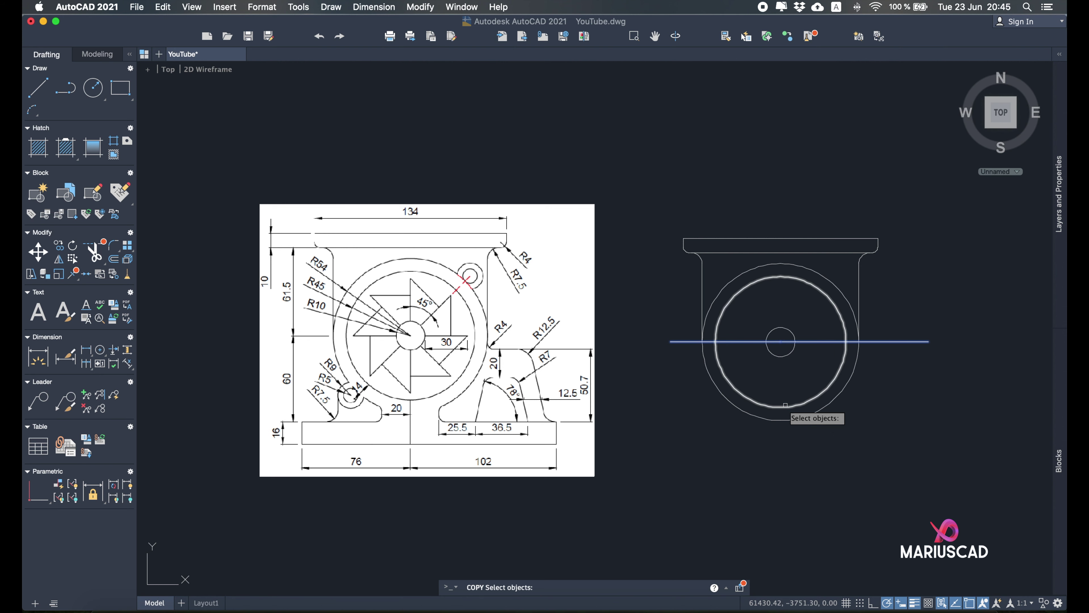
key(Return)
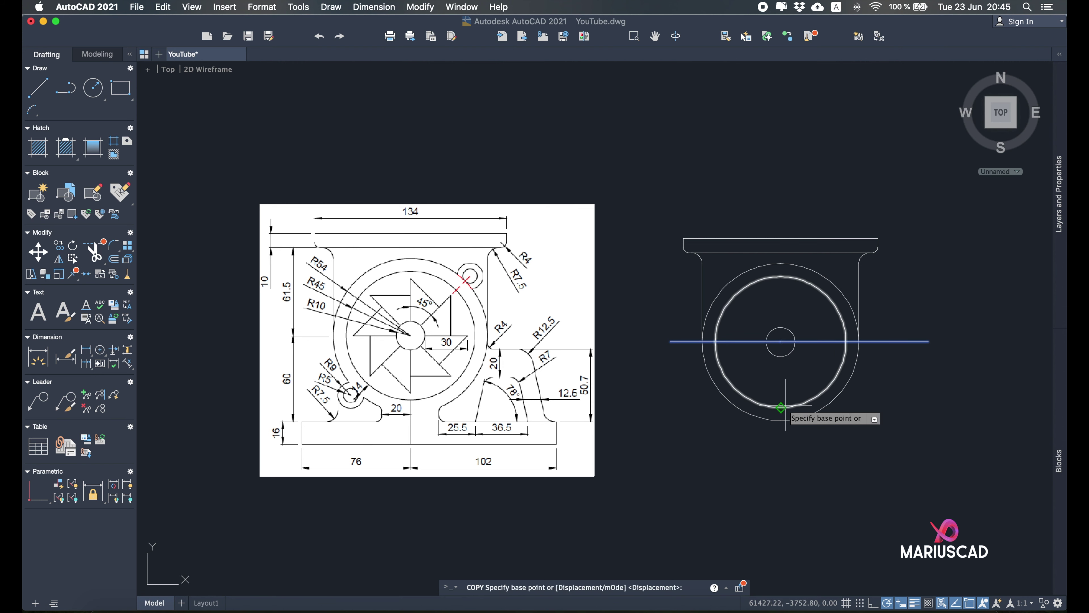
click(642, 367)
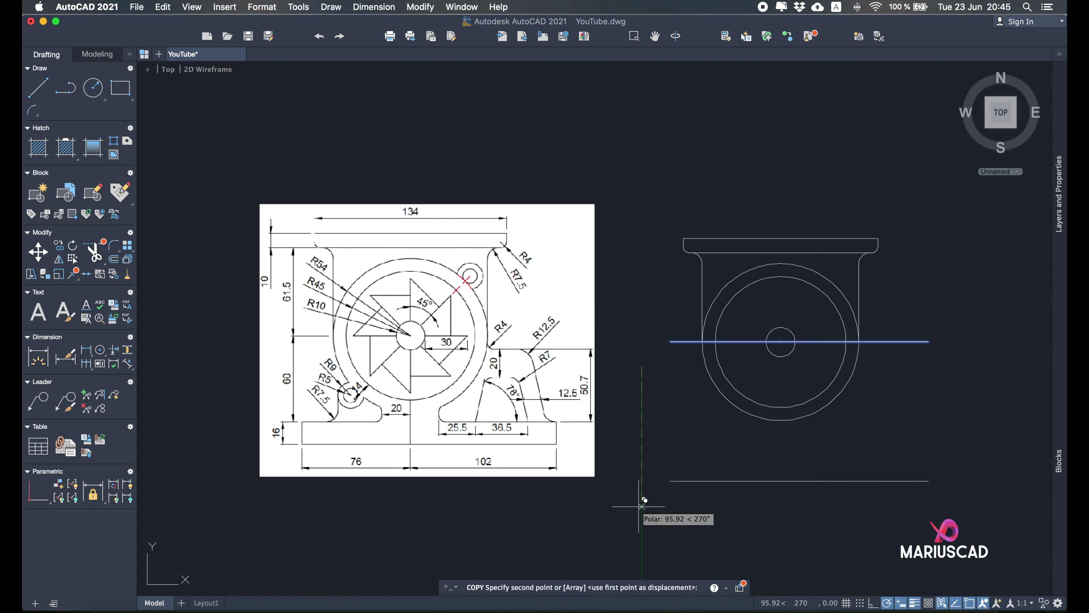
click(873, 602)
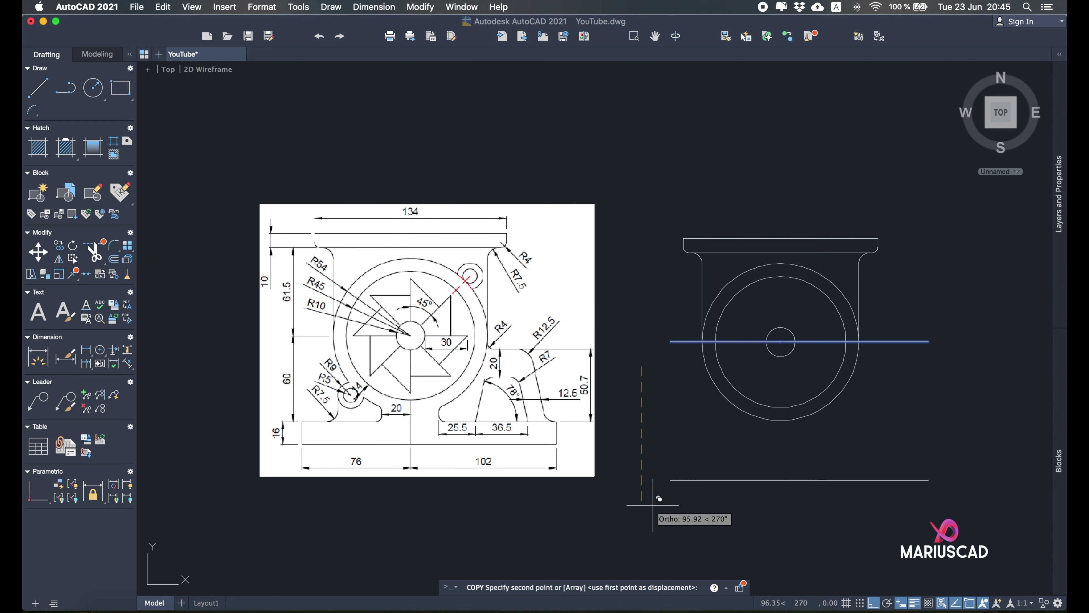
text(60)
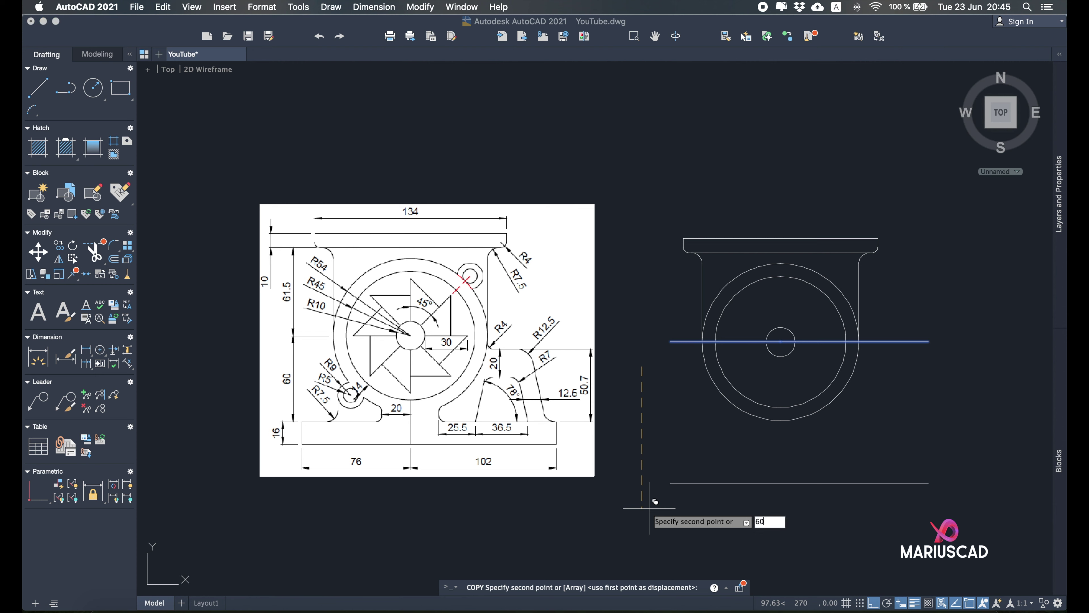
key(Return)
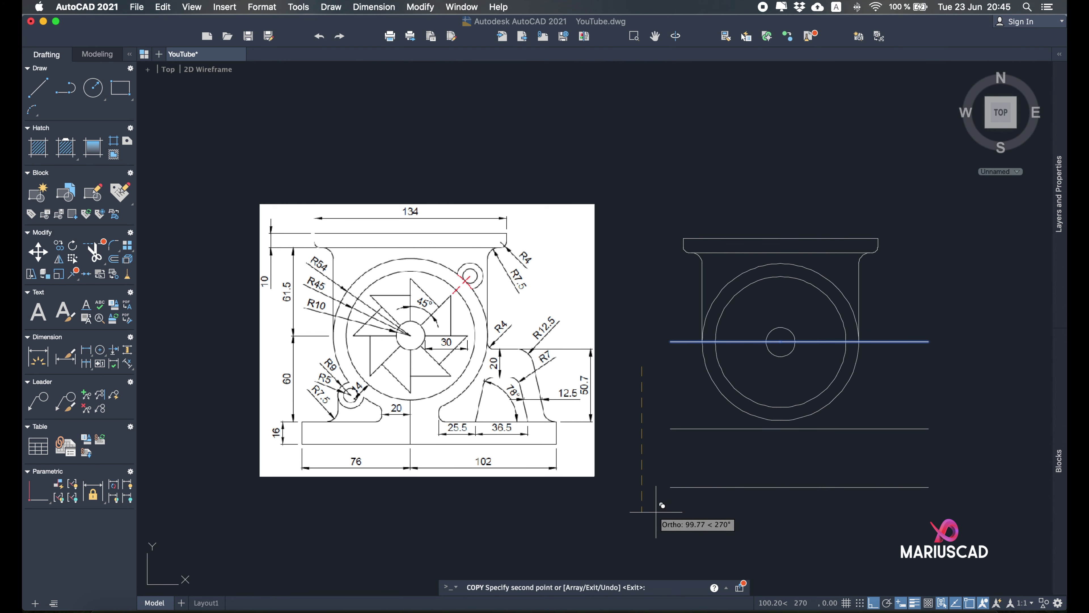
text(76)
key(Return)
key(Return)
Delete the two horizontal lines that pass through the circles' centre.
scroll(763, 466, down, 1)
scroll(772, 446, up, 4)
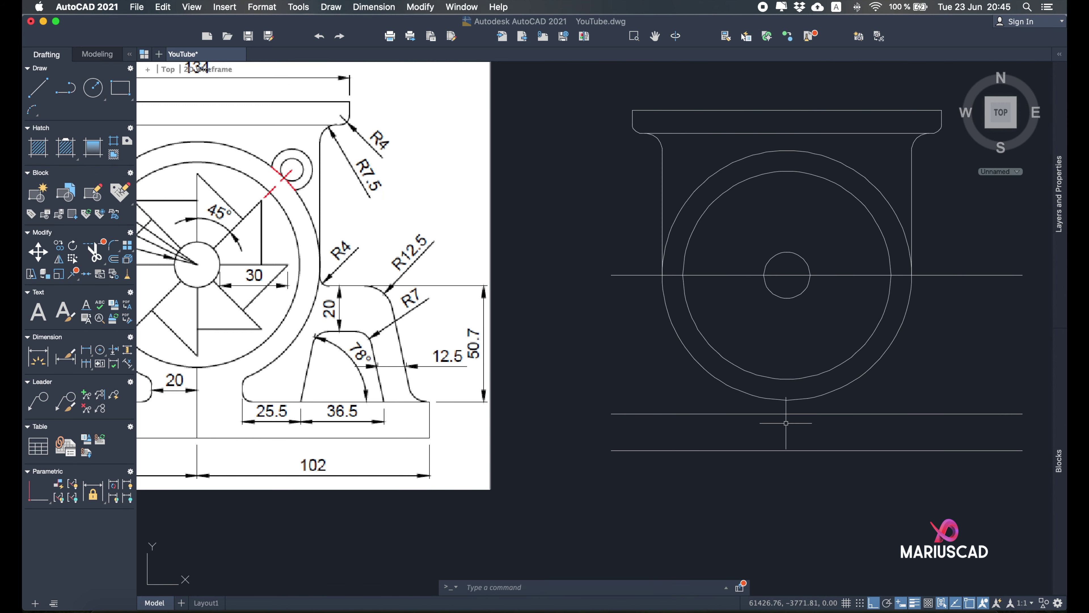
scroll(767, 455, down, 2)
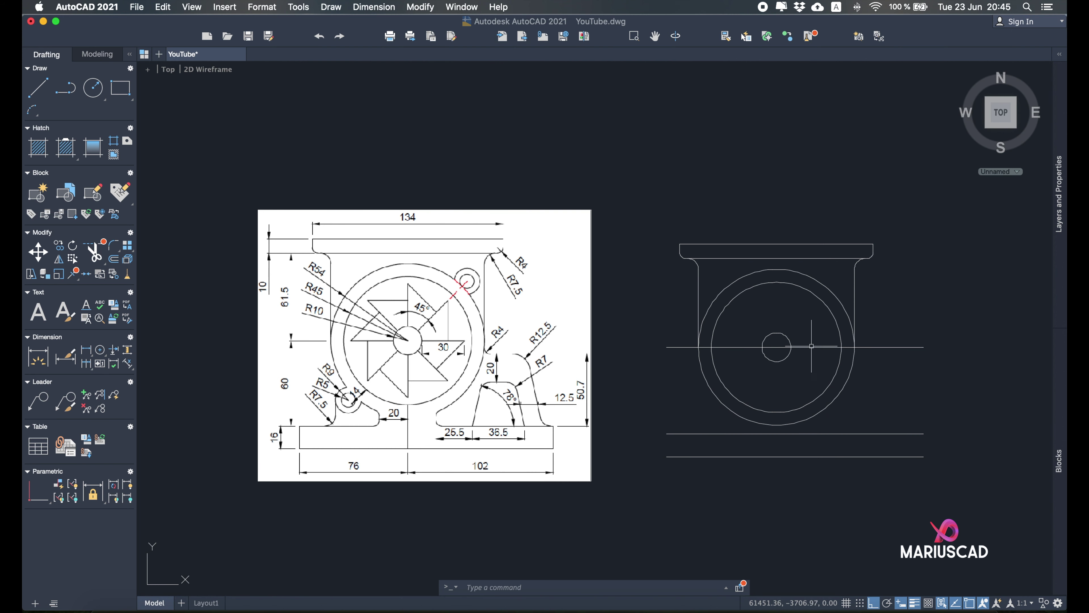
click(842, 382)
click(791, 328)
click(752, 358)
click(735, 327)
key(Delete)
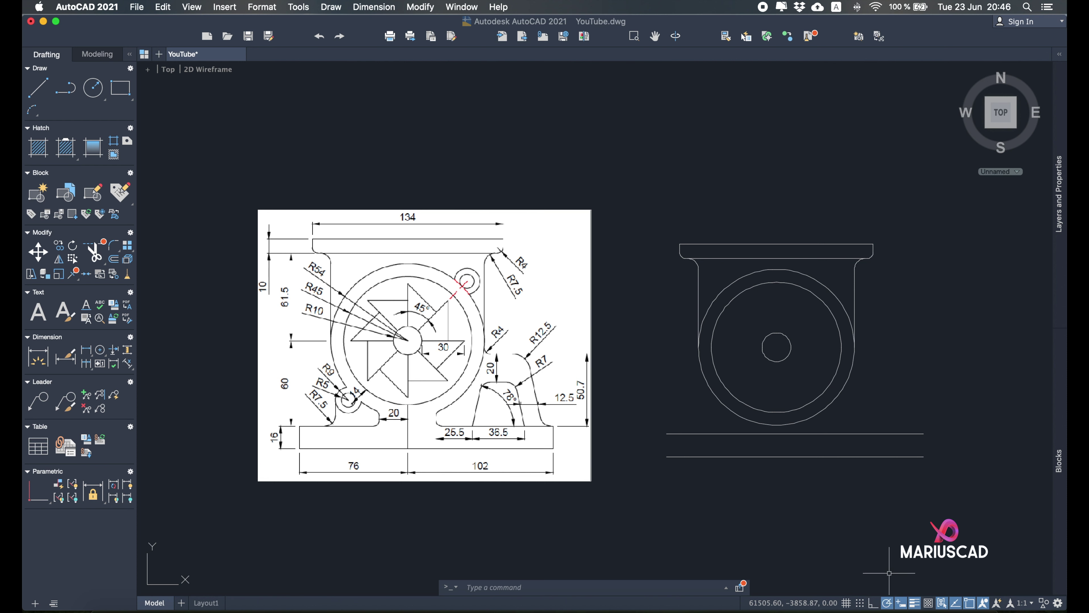
Set polar tracking to 45° and draw a line about 138 long from the circles' centre up to the right at 45°.
click(890, 604)
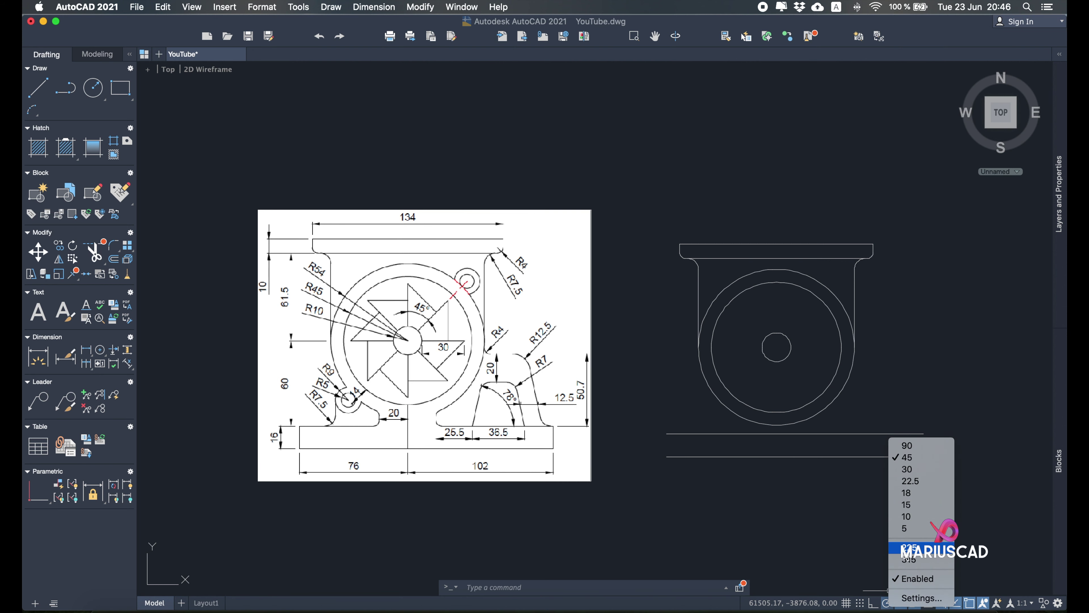
click(923, 461)
click(41, 92)
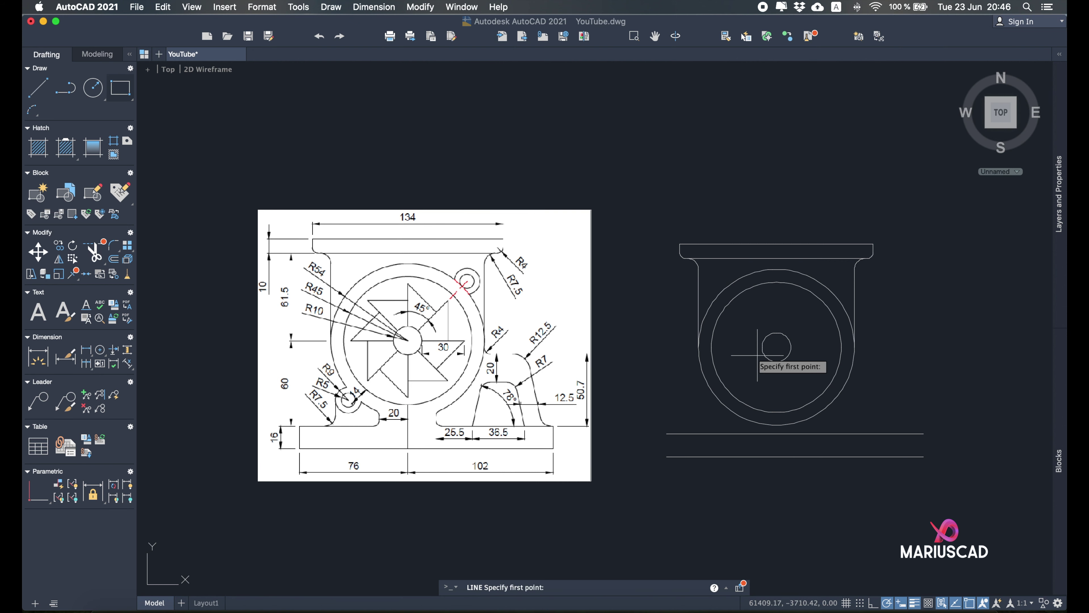
click(777, 347)
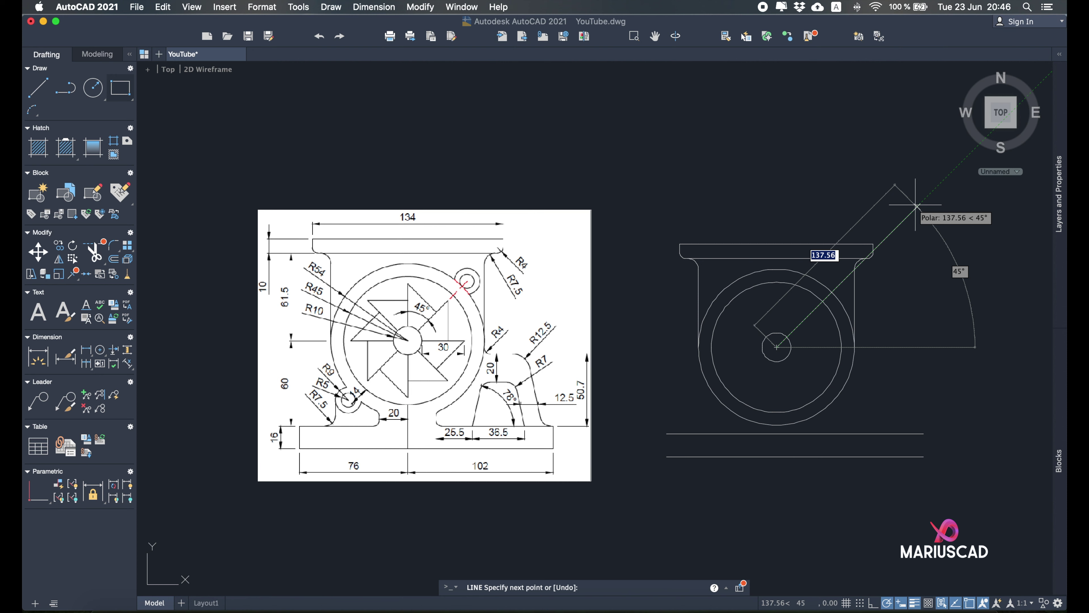
click(915, 205)
key(Escape)
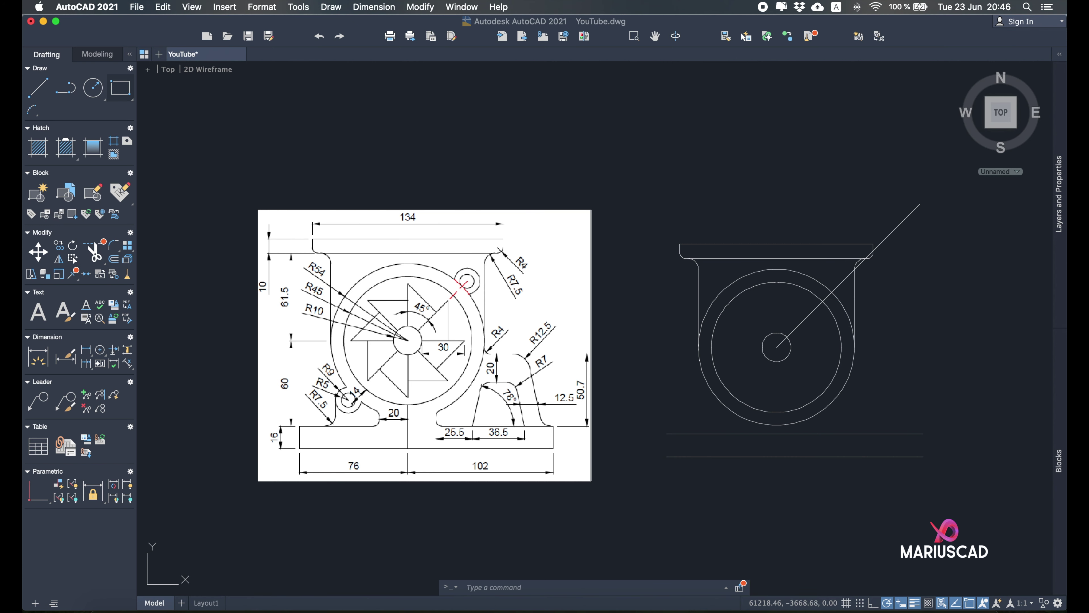
scroll(475, 301, down, 2)
scroll(475, 301, up, 6)
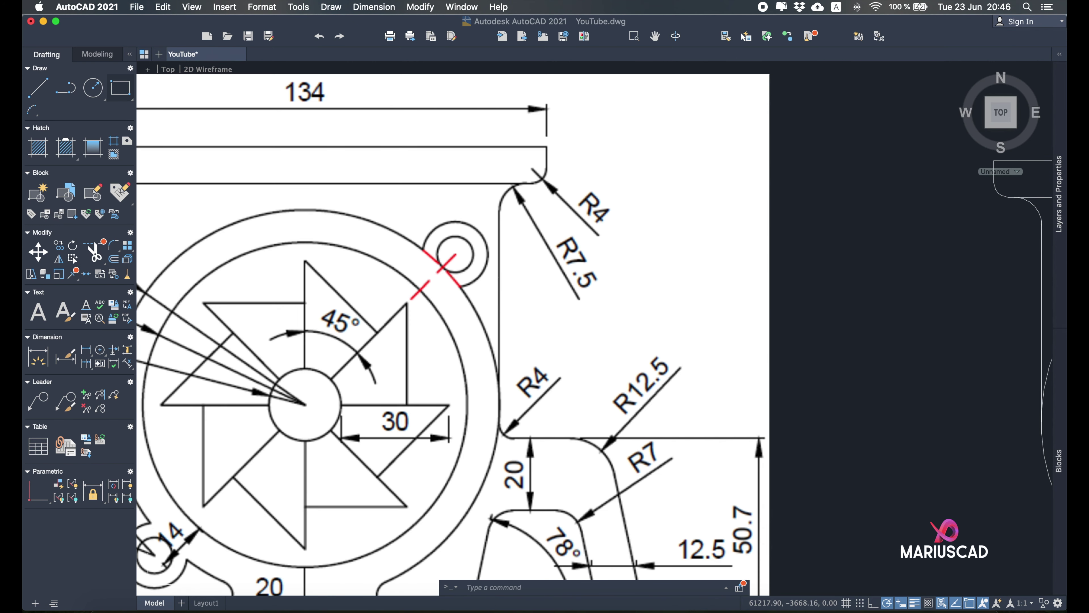
scroll(467, 267, down, 3)
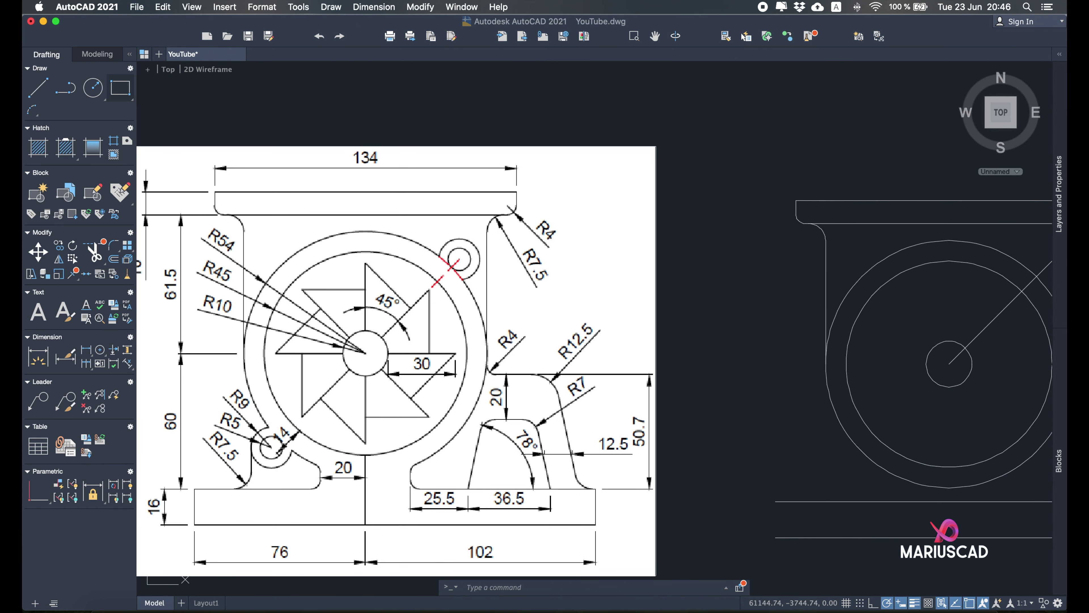
click(38, 88)
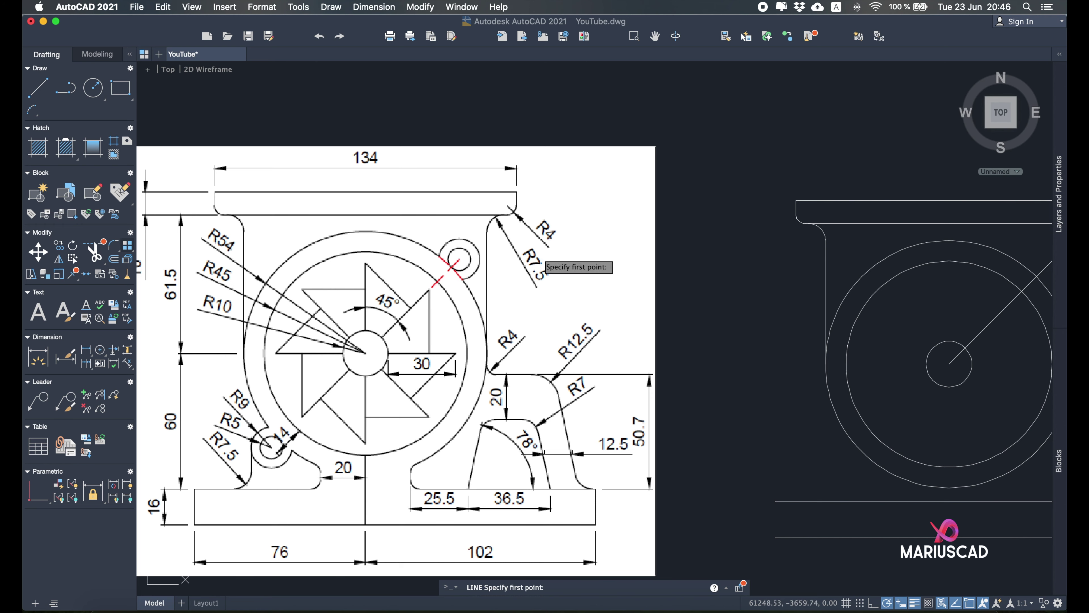
scroll(793, 300, right, 5)
scroll(793, 300, up, 2)
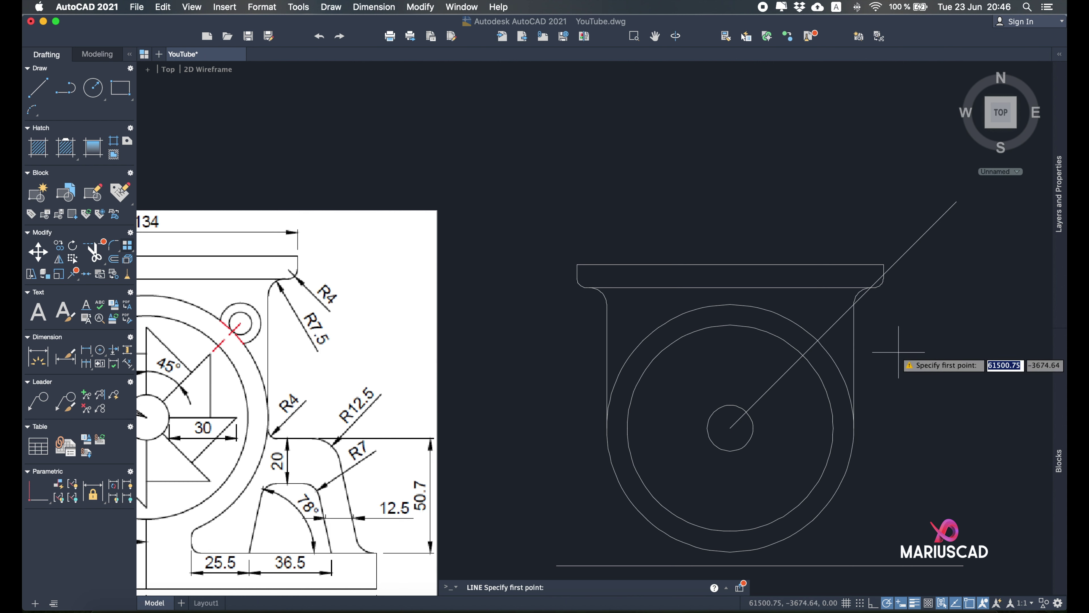
key(Escape)
Trim the 45° line at the outer circle and delete its leftover part outside the circle.
text(trim)
key(Return)
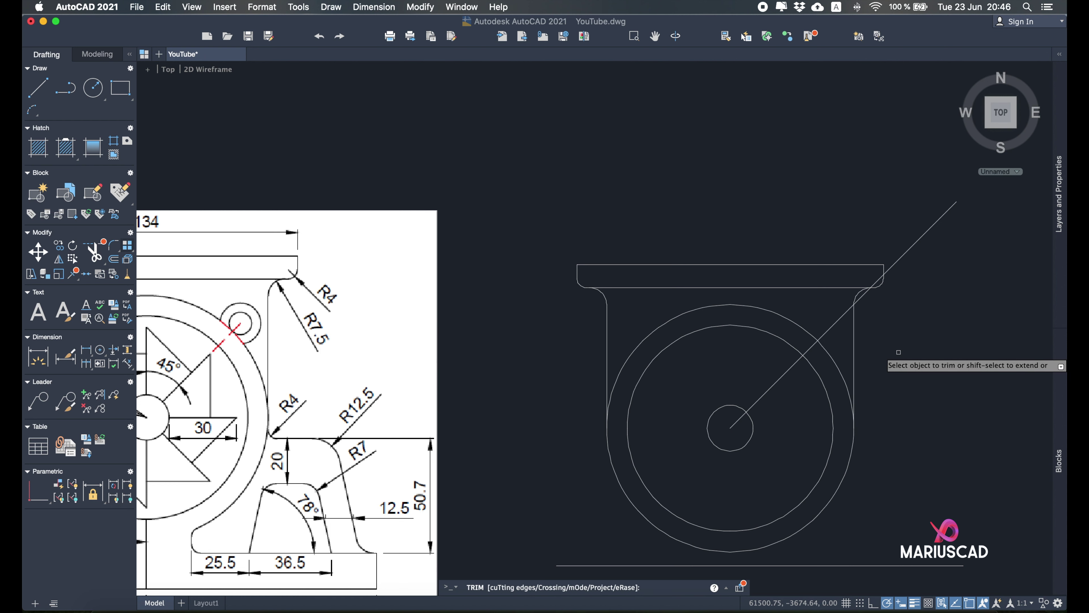
click(847, 317)
key(Escape)
drag(1042, 234, 938, 198)
key(Delete)
Draw a 5-long line at 45° outward from the point where the 45° line meets the outer circle.
click(37, 87)
click(818, 340)
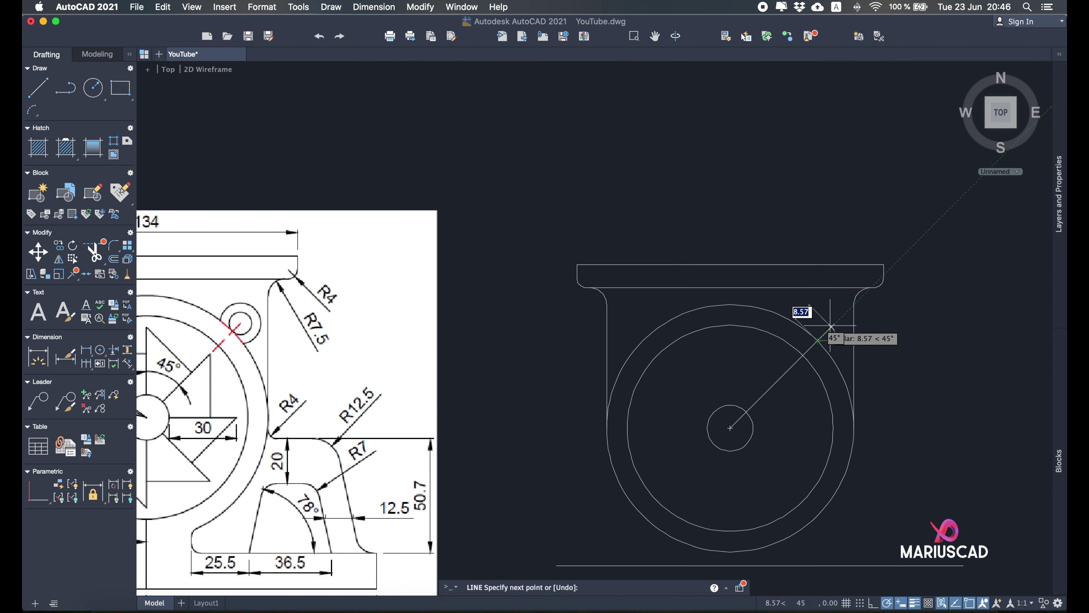
text(5)
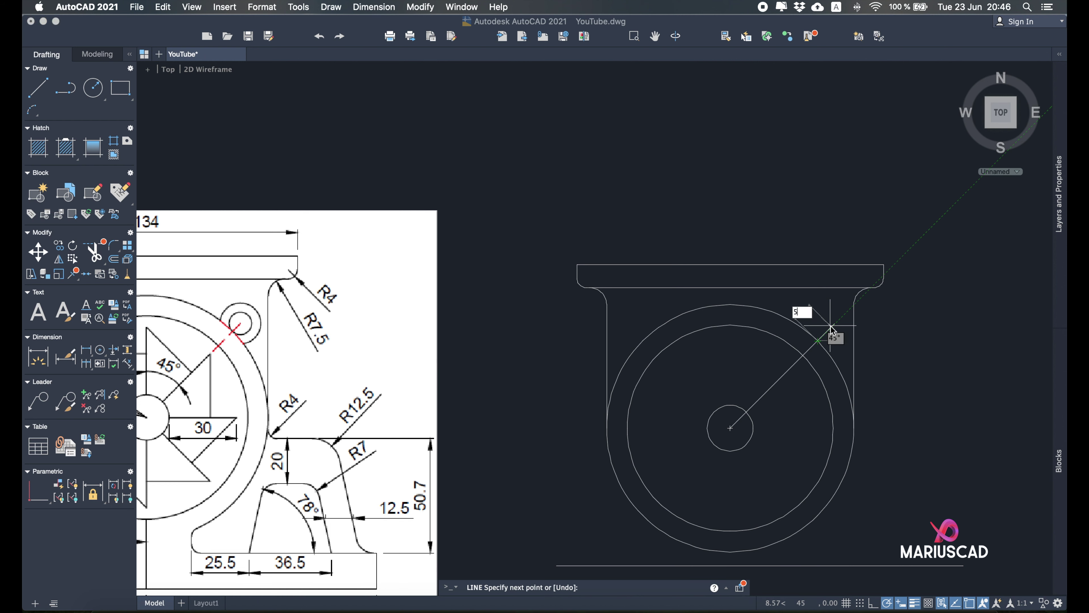
key(Return)
key(Return)
Draw two concentric circles with radii 5 and 9 centred on the outer end of the 45° construction line.
click(92, 86)
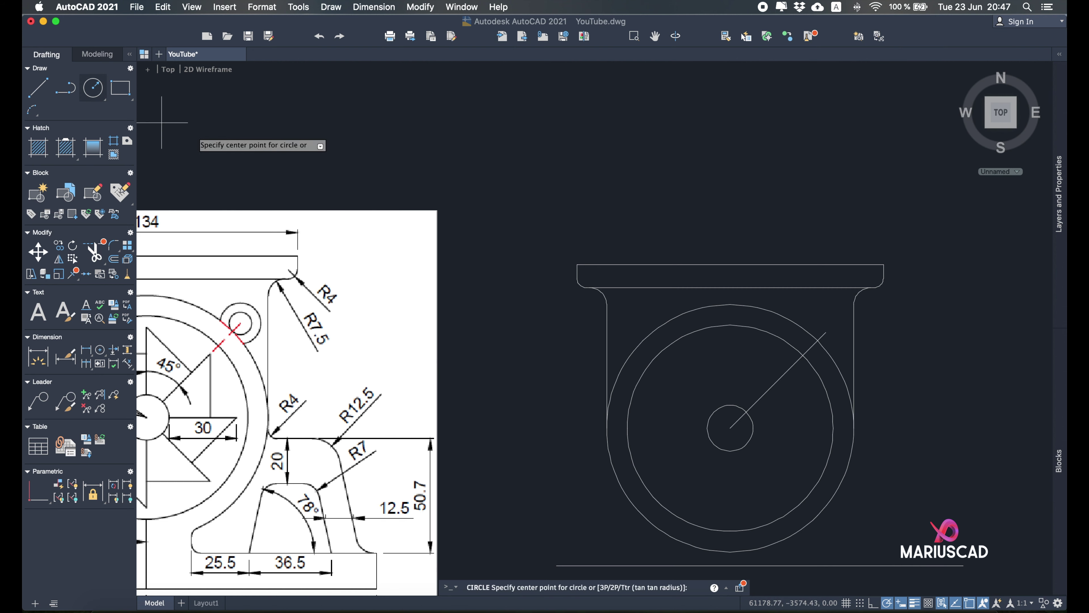
click(826, 332)
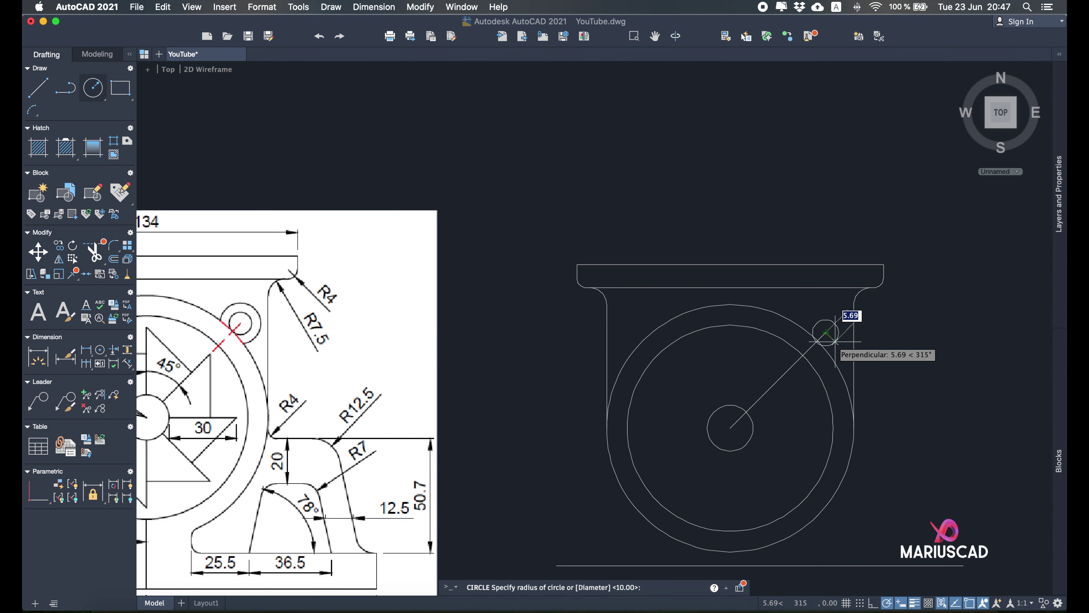
text(5)
key(Return)
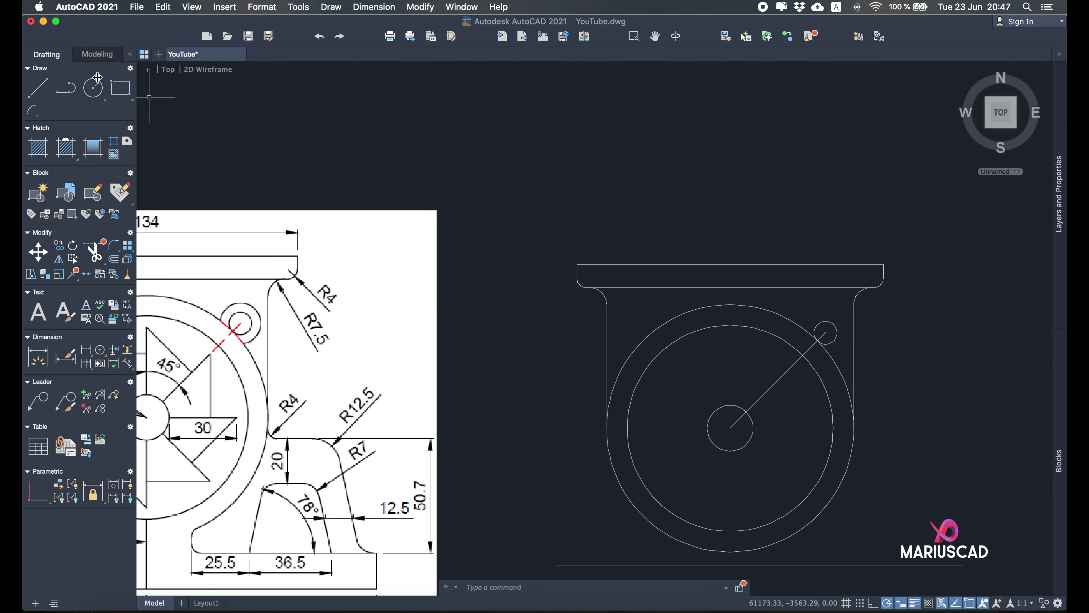
click(93, 88)
click(826, 332)
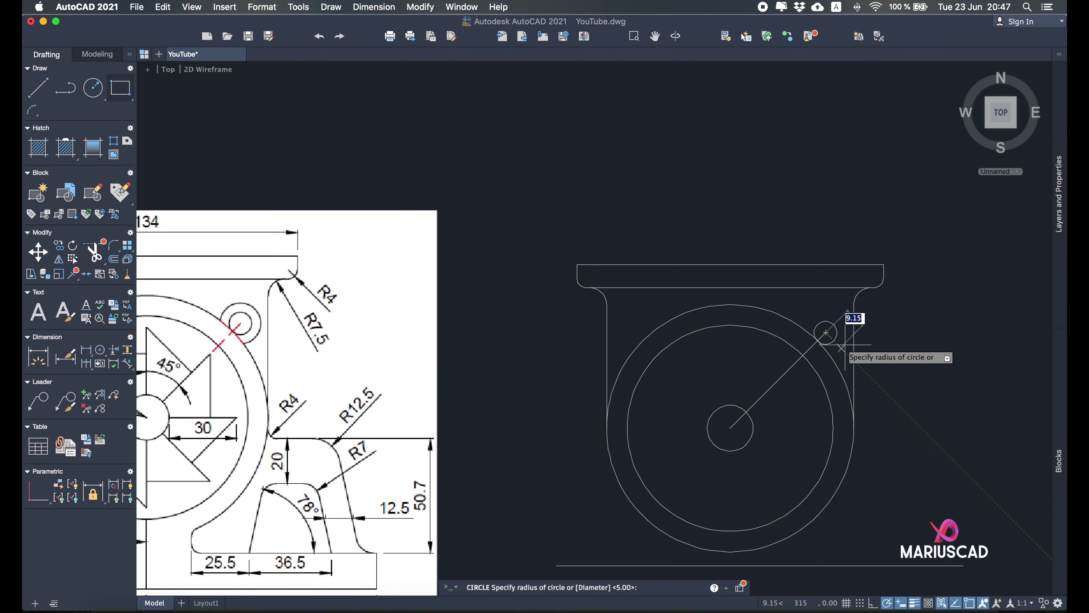
text(9)
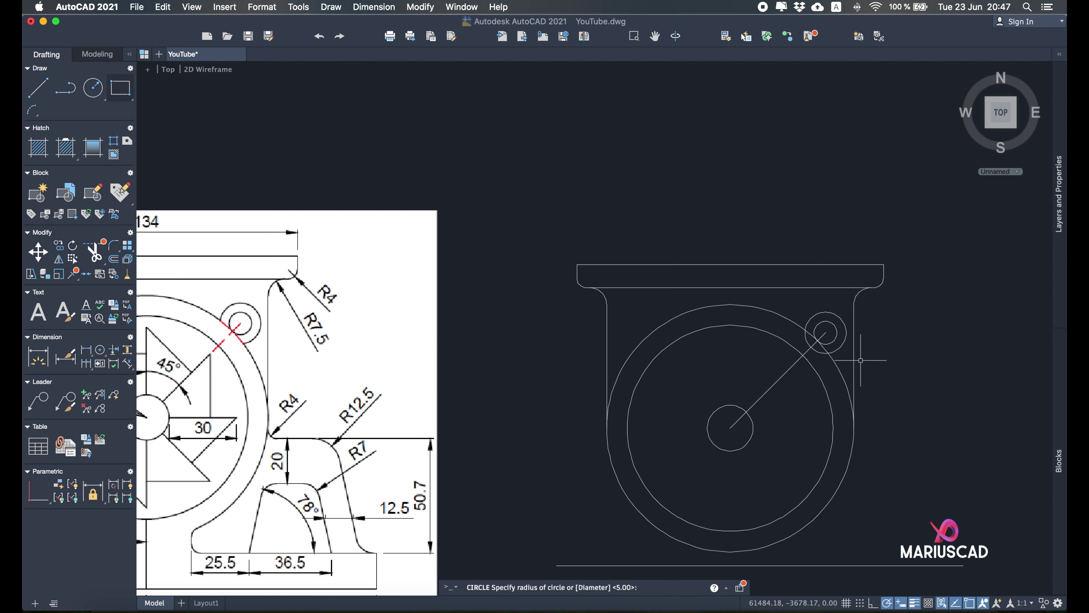
key(Return)
Trim the upper-right lug's outer circle inside the housing's outer circle, and cut the 45° line back out of the lug.
text(tri)
key(Return)
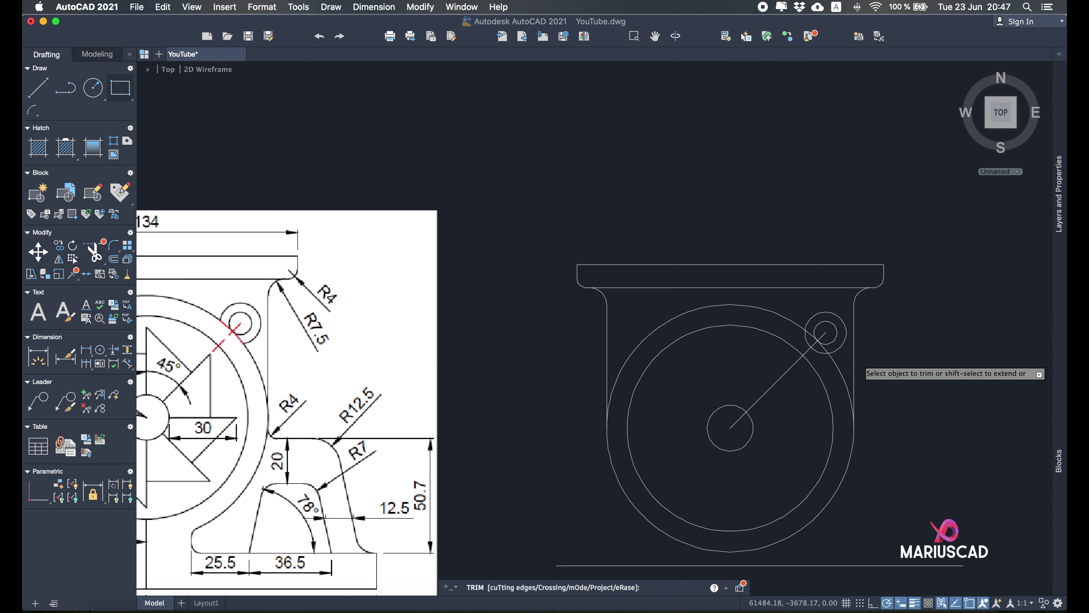
scroll(820, 333, down, 2)
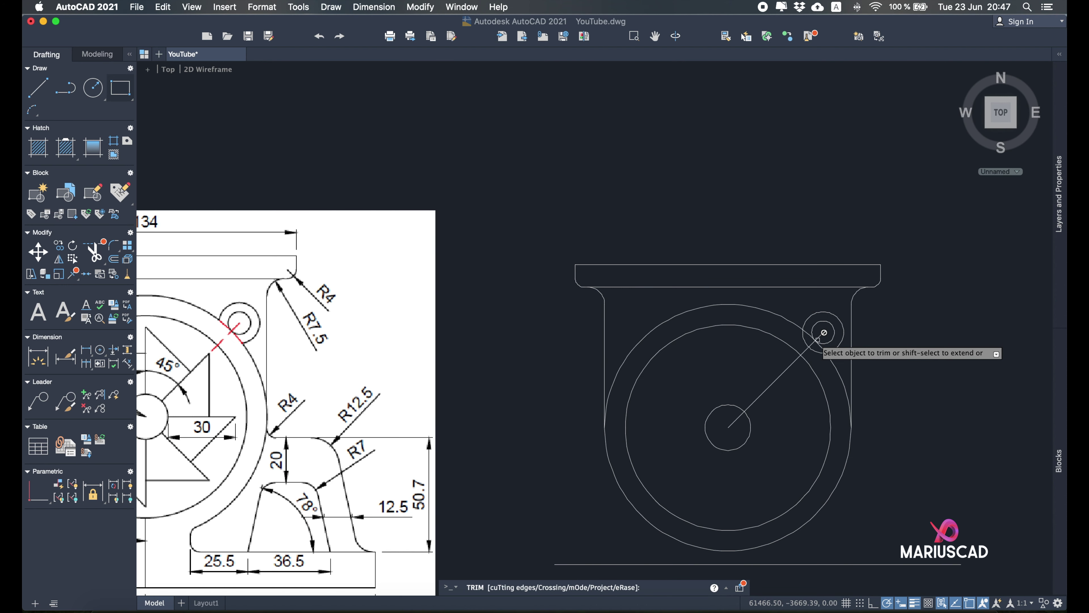
scroll(821, 340, up, 6)
click(815, 370)
click(808, 329)
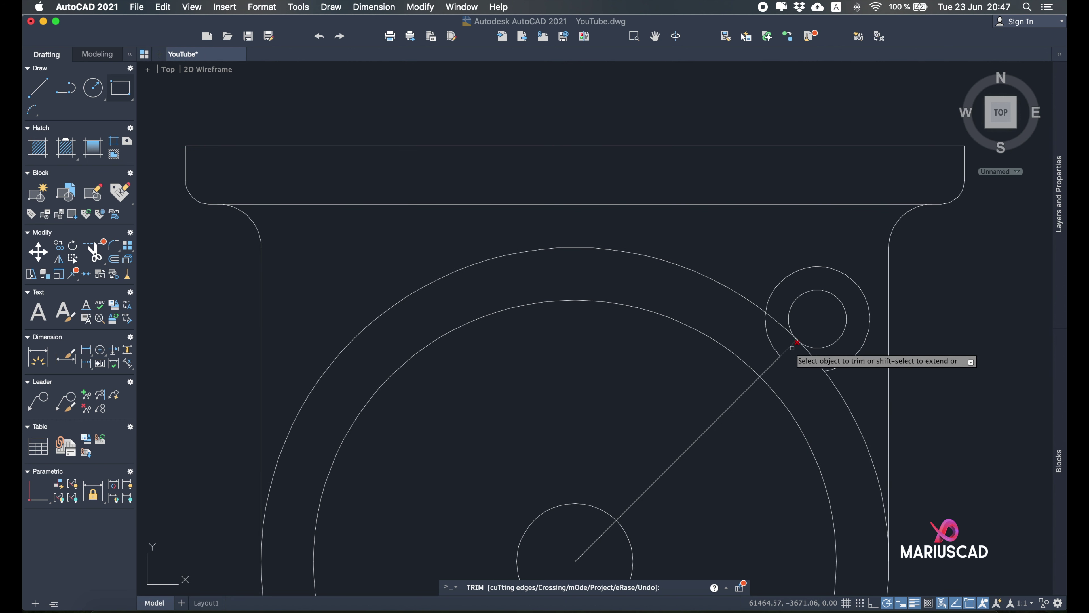
click(773, 343)
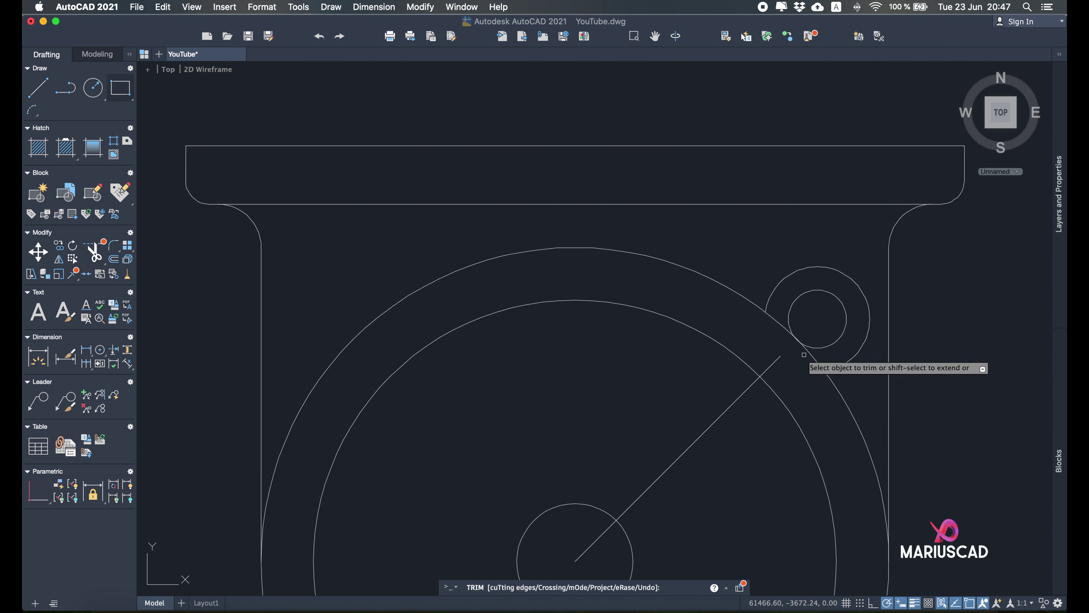
scroll(783, 370, up, 3)
key(Escape)
Delete the remaining 45° construction line between the circles' centre and the upper-right lug.
click(784, 370)
click(771, 353)
key(Delete)
Draw a 45° line from the circles' centre down to the left and trim it at the outer circle.
scroll(766, 374, down, 5)
scroll(762, 374, down, 1)
mouse_move(675, 409)
middle_down()
mouse_move(692, 404)
mouse_move(693, 360)
mouse_move(775, 267)
middle_up()
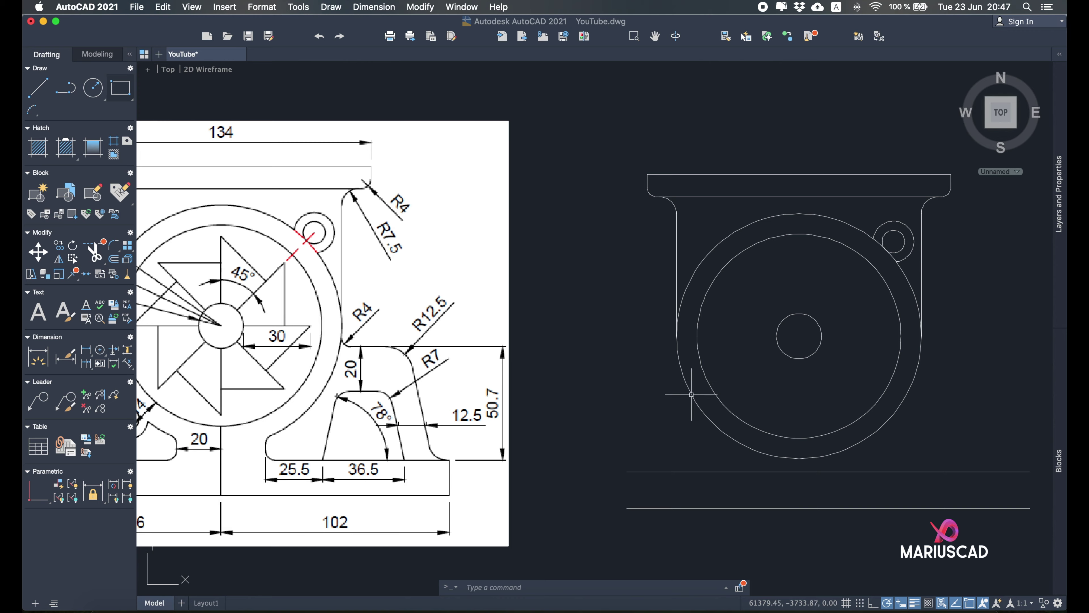
middle_drag(692, 393, 782, 355)
click(39, 92)
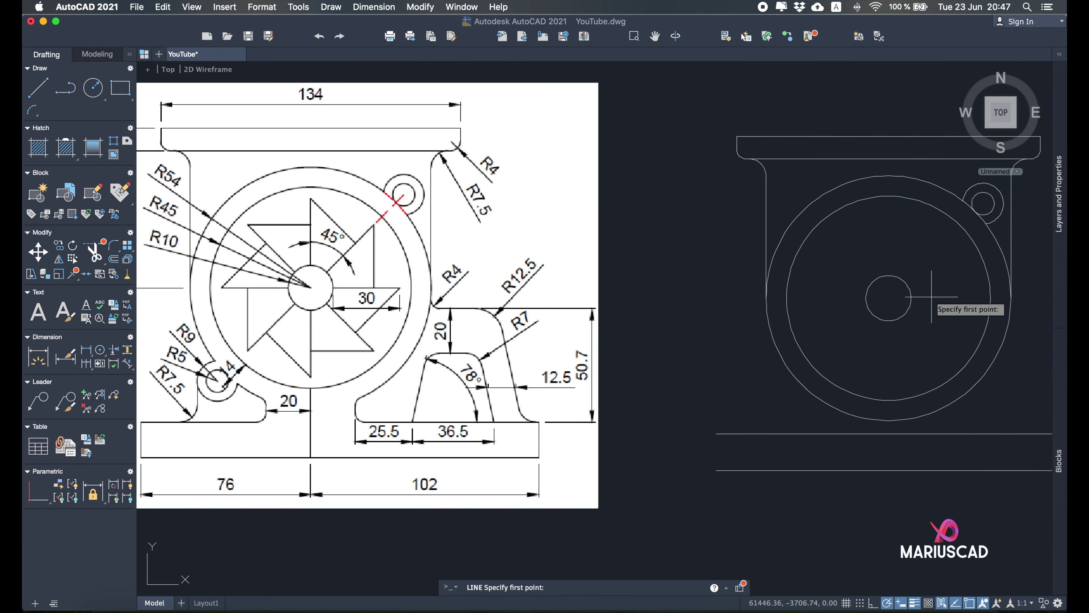
click(888, 298)
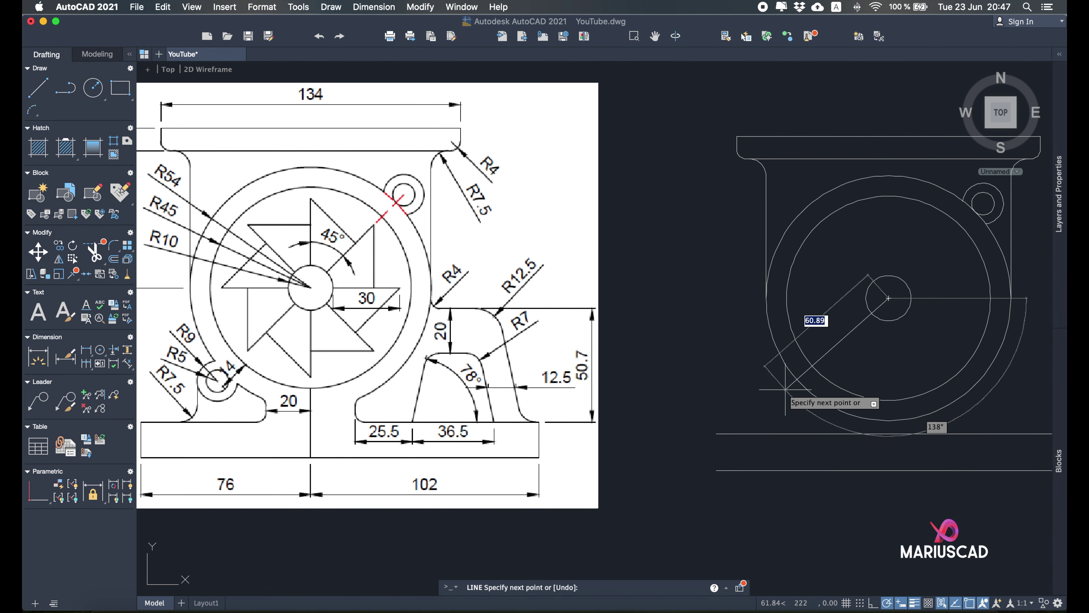
click(771, 411)
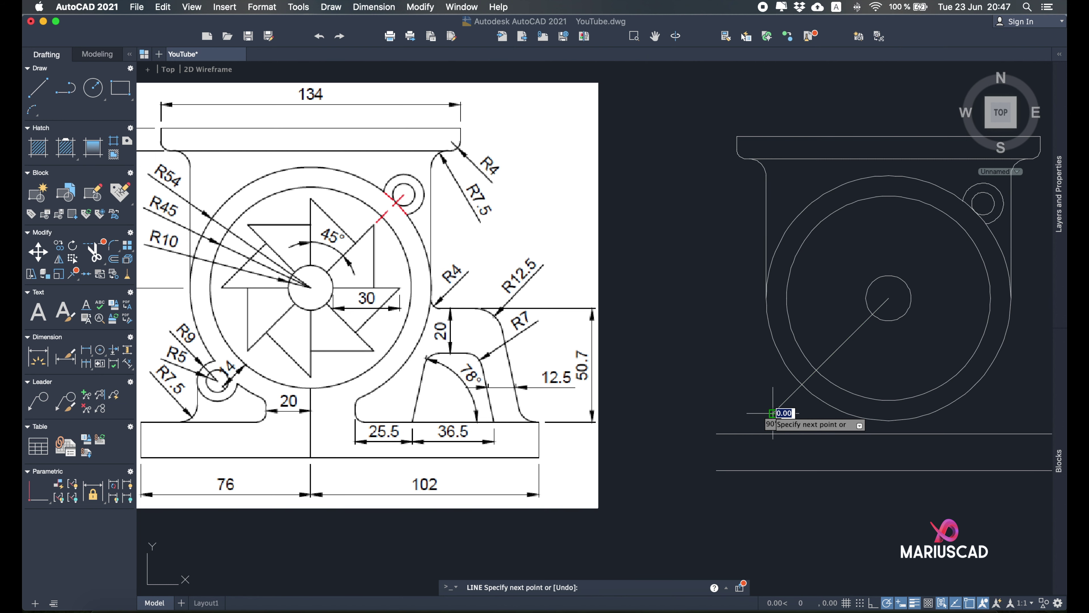
key(Escape)
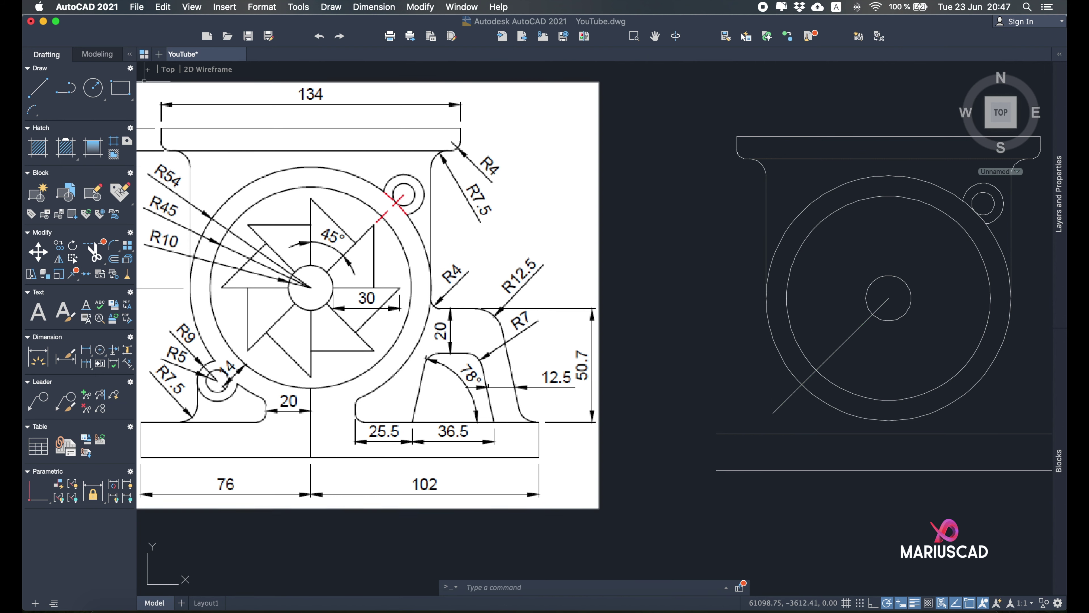
text(tr)
key(Return)
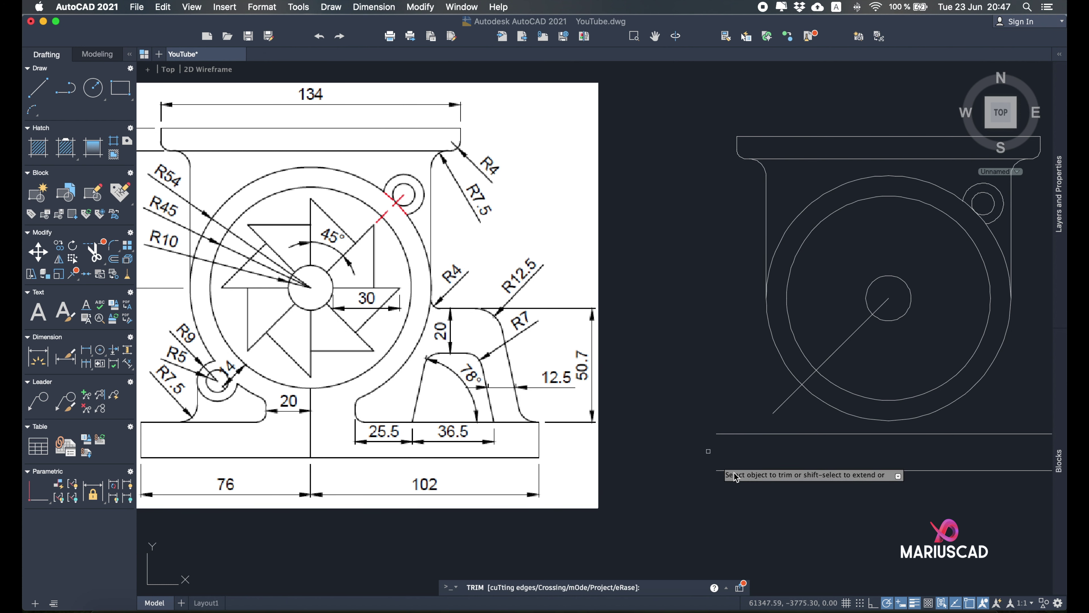
key(Escape)
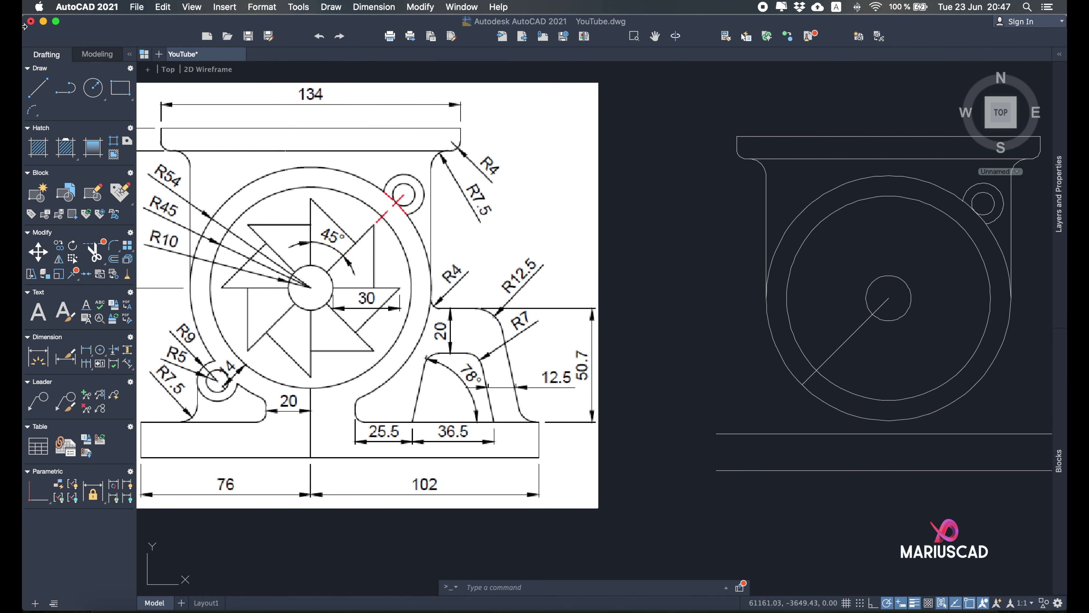
Draw a 5-long line at 45° outward from the trimmed line's end on the outer circle and delete the long construction line.
click(37, 87)
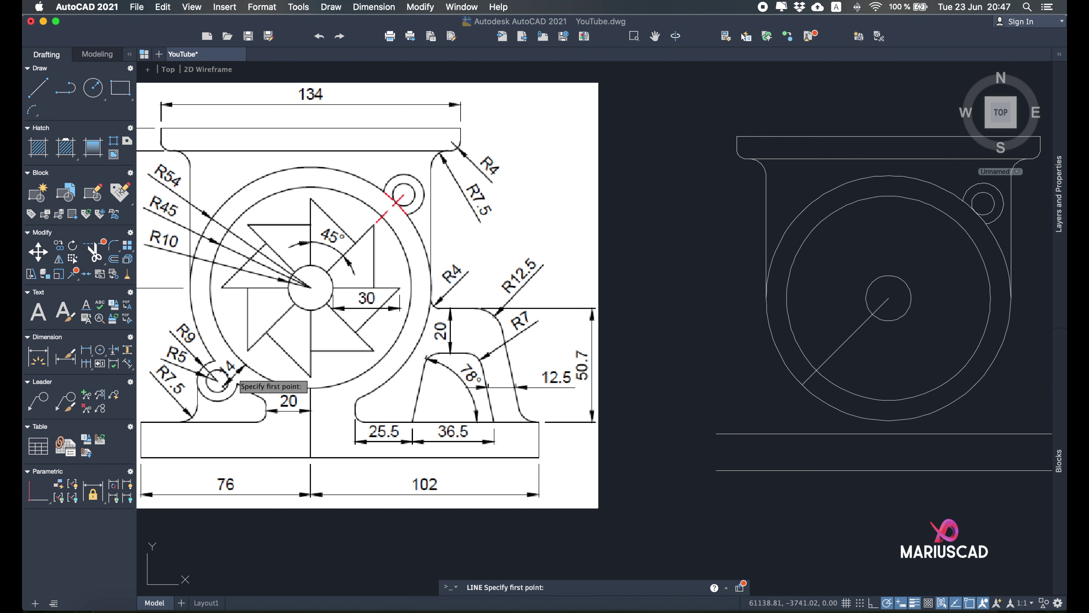
click(801, 384)
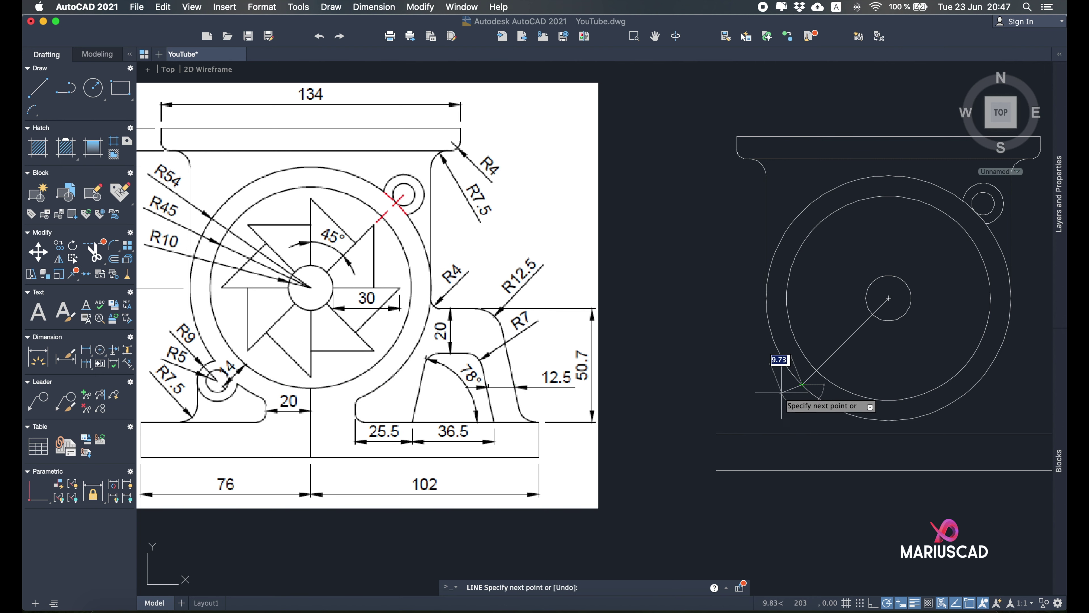
text(5)
key(Return)
key(Escape)
click(848, 338)
key(Delete)
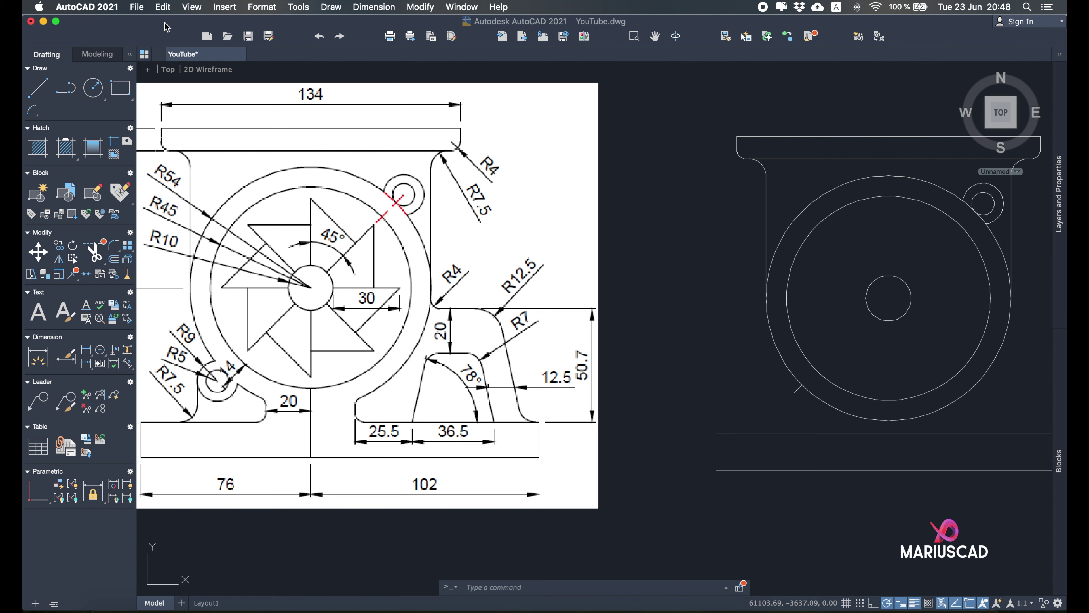
Draw concentric circles with radii 5 and 9 at the outer end of the short line to form the lower-left lug.
click(92, 87)
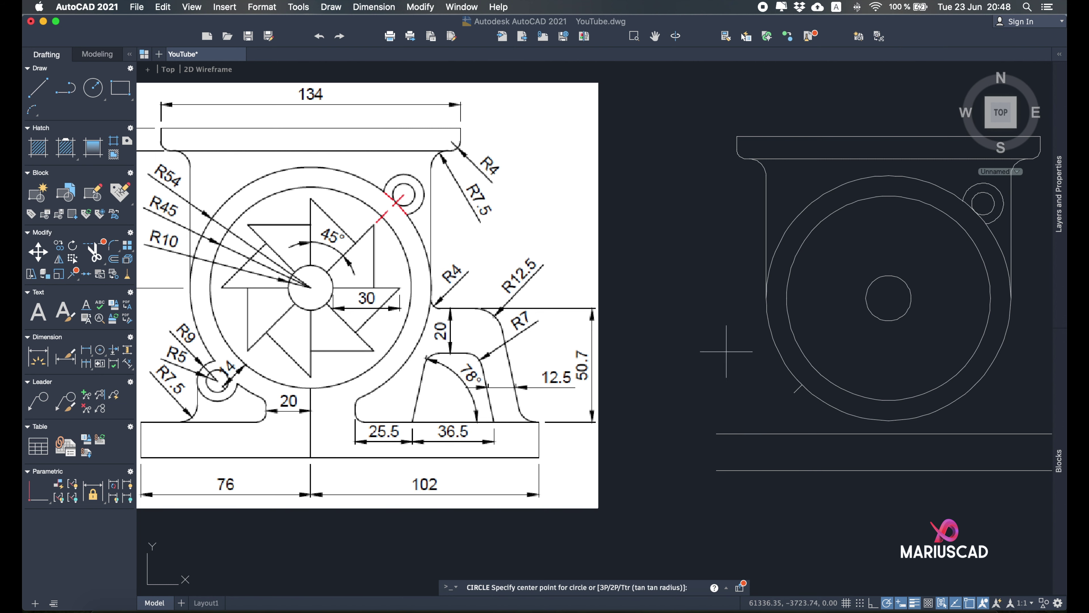
click(795, 391)
click(802, 403)
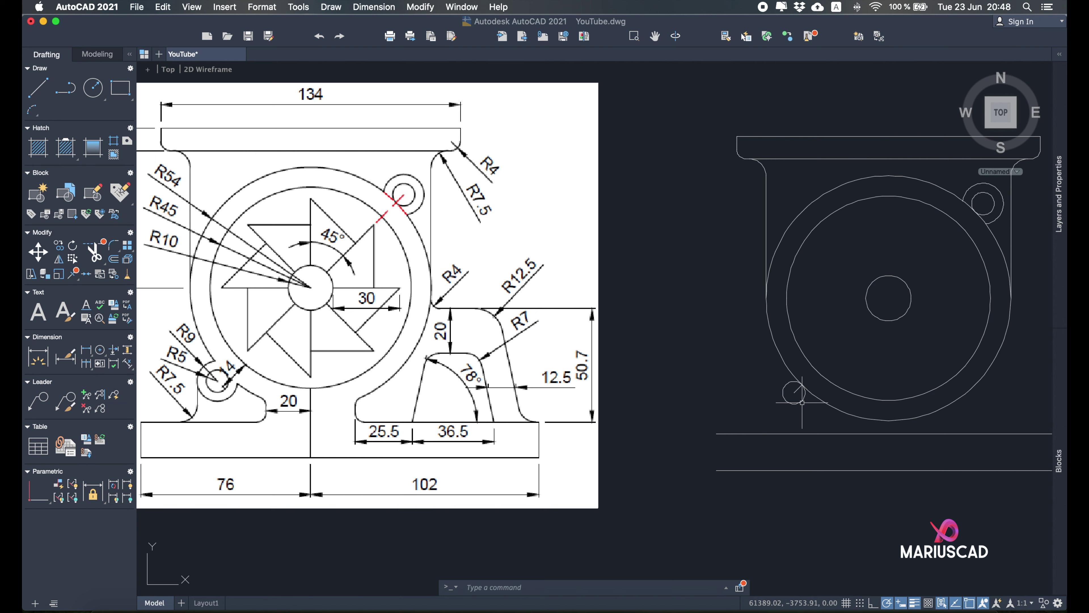
click(93, 87)
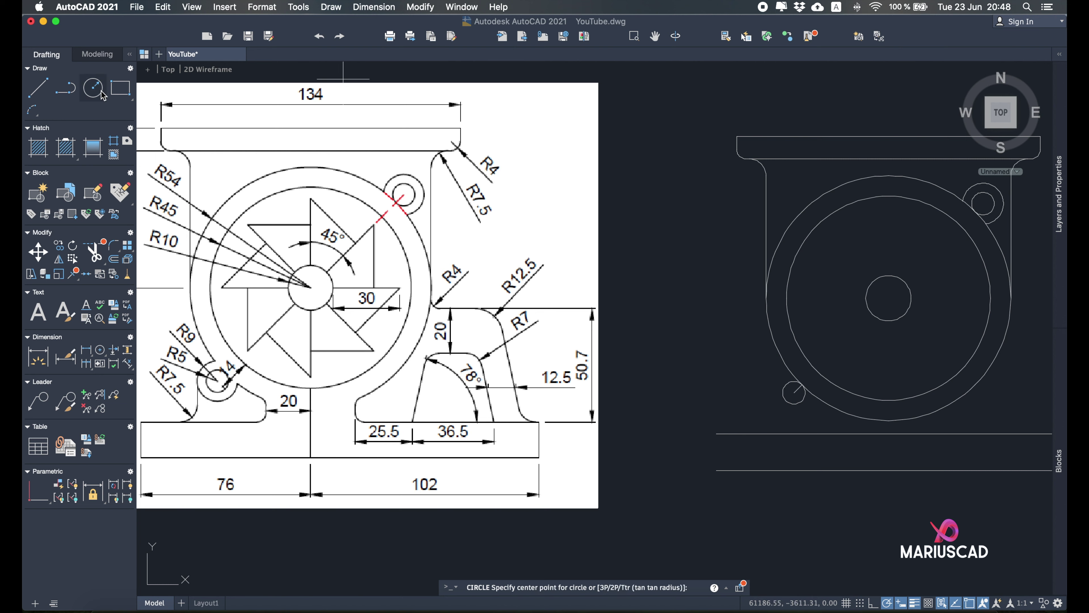
click(795, 392)
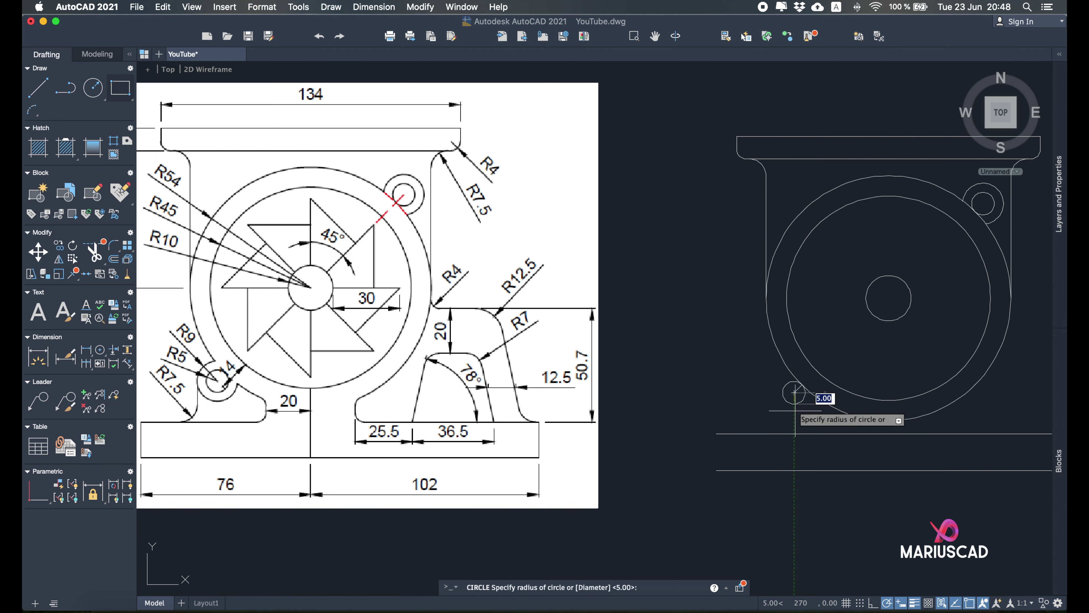
click(795, 415)
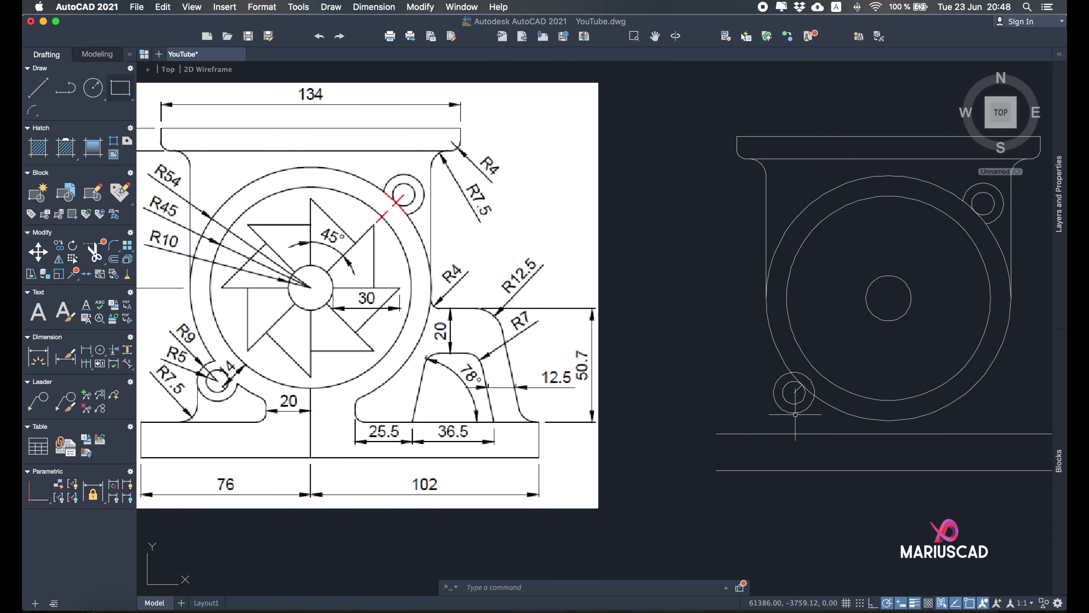
Trim away the arc of the housing's outer circle that crosses the lower-left lug, together with the short construction line.
key(Return)
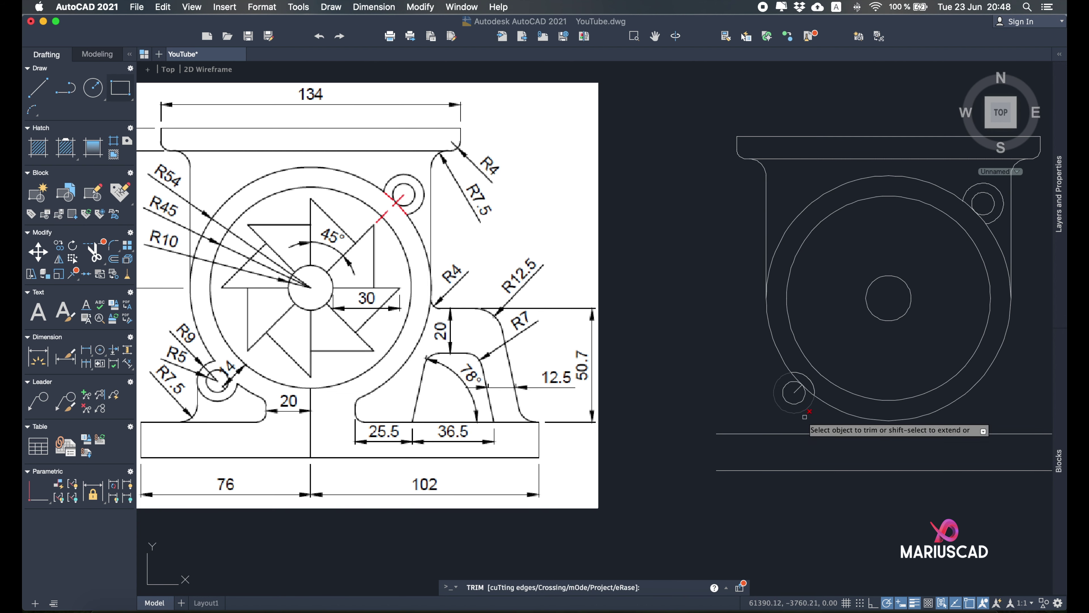
scroll(829, 361, up, 3)
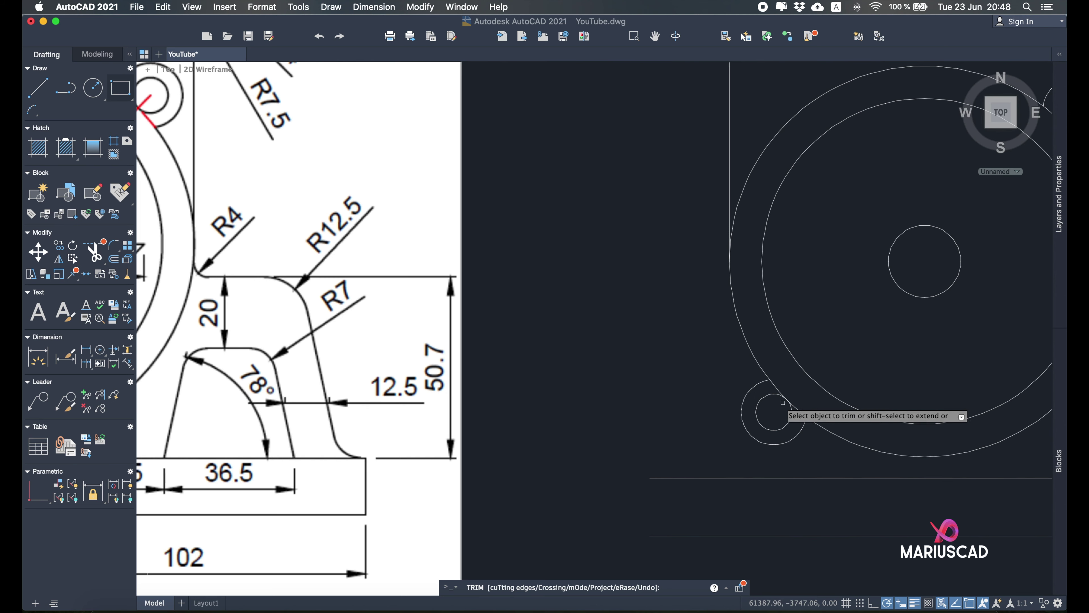
click(780, 388)
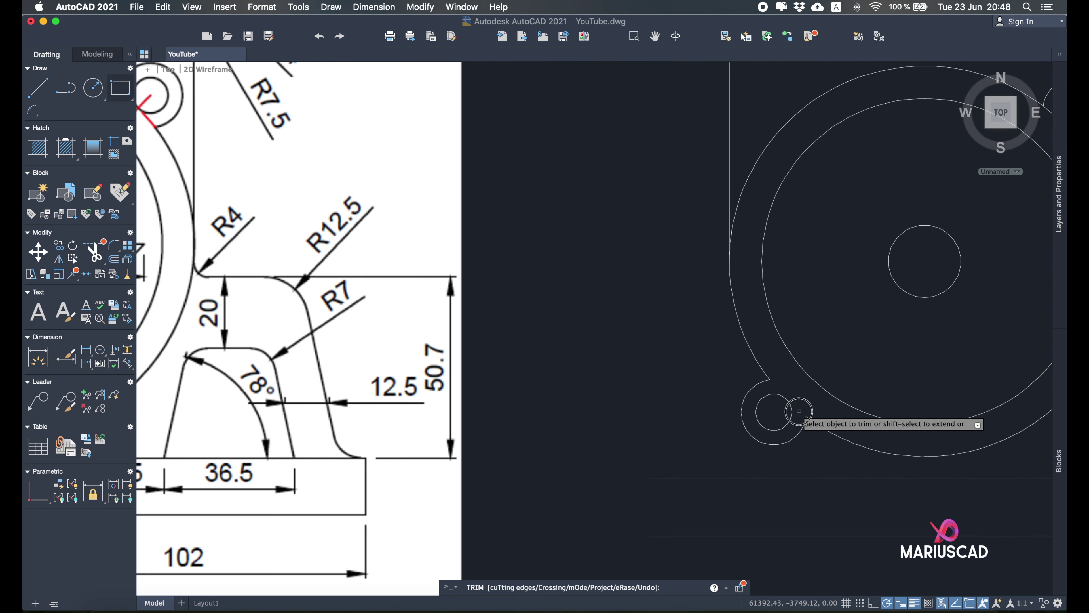
scroll(876, 411, down, 5)
key(Escape)
scroll(871, 395, up, 3)
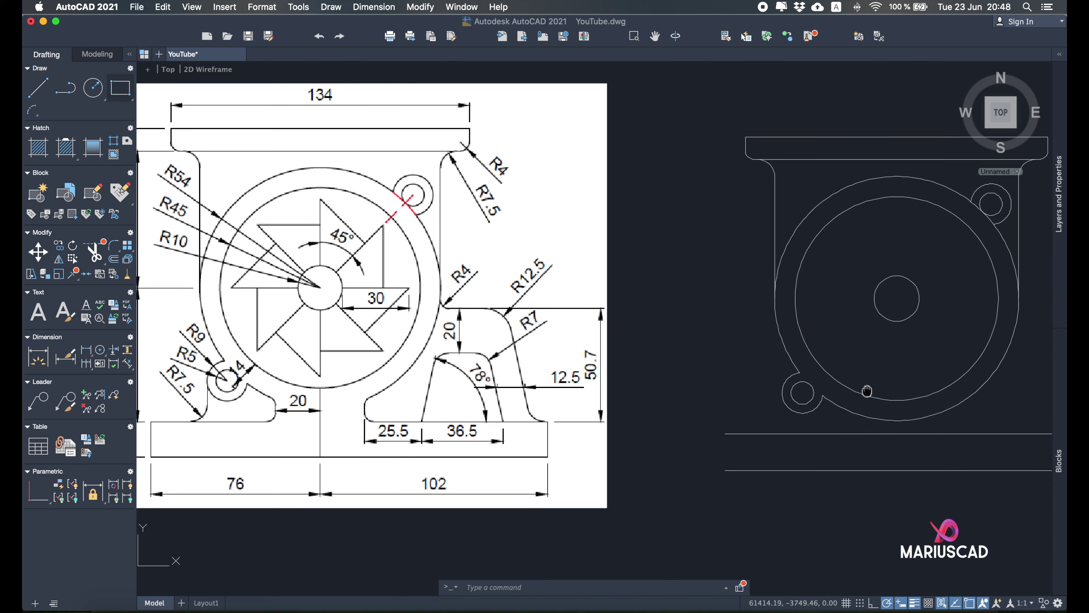
Draw a vertical line from the left quadrant of the lower-left lug's outer circle down to the upper base line.
click(38, 88)
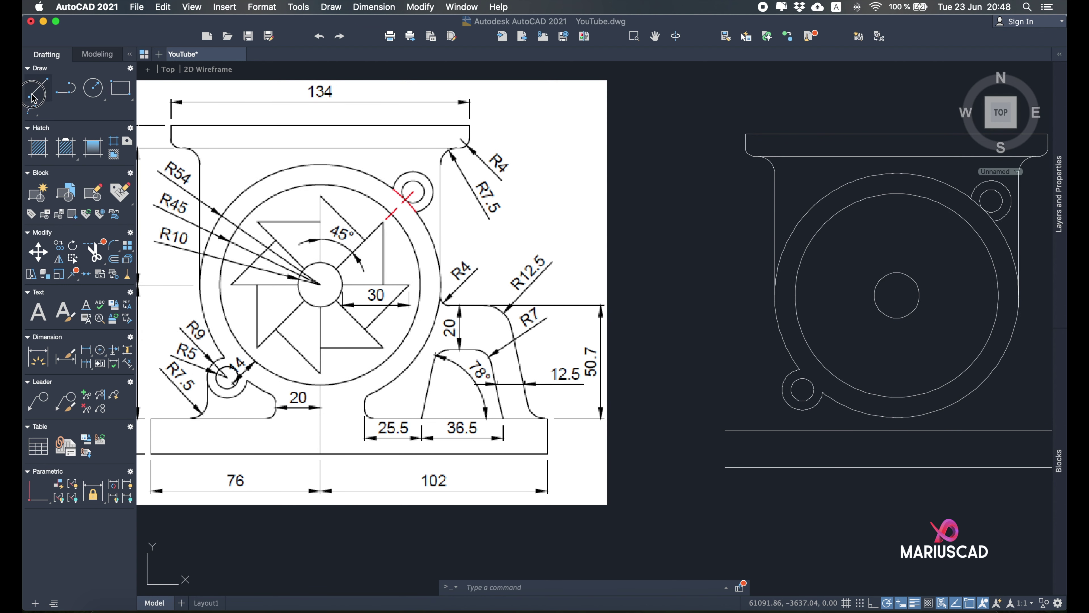
click(782, 390)
click(783, 430)
key(Escape)
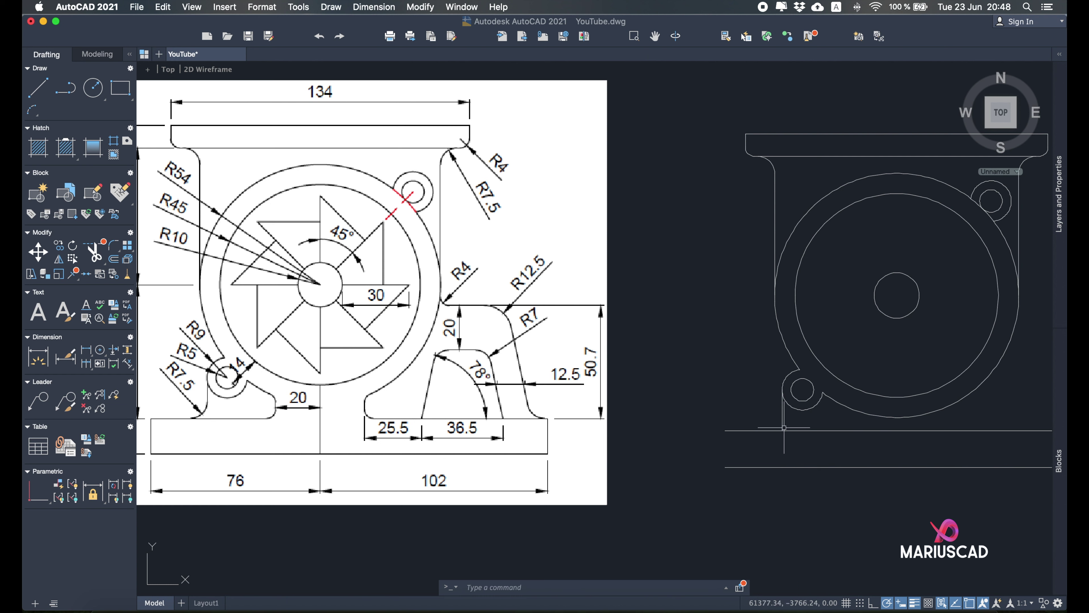
Fillet the corner between the vertical line below the lower-left lug and the upper base line with a 7.5 radius.
text(fillet)
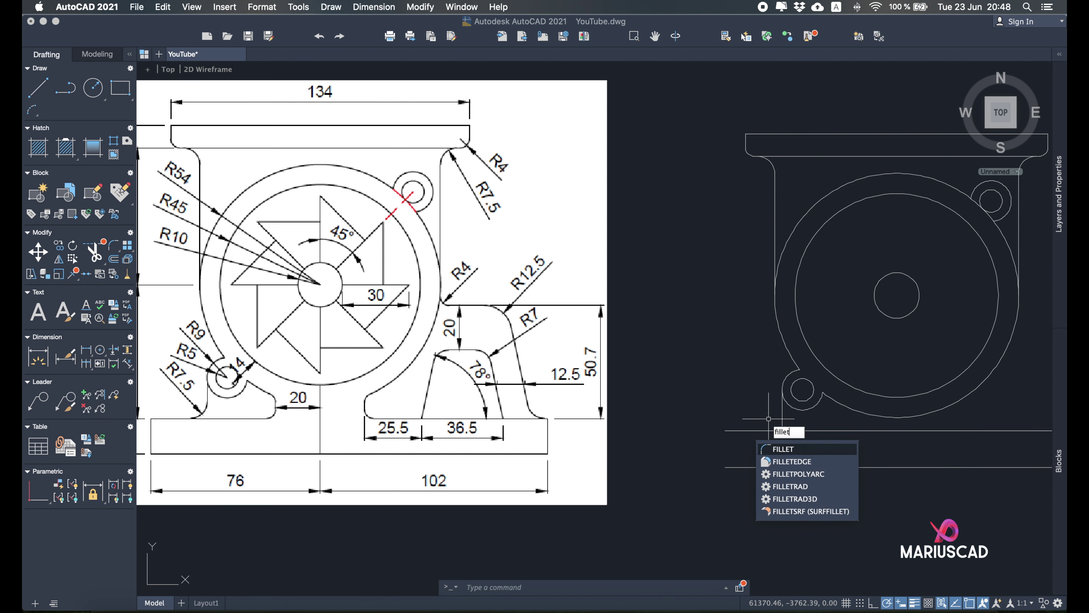
key(Return)
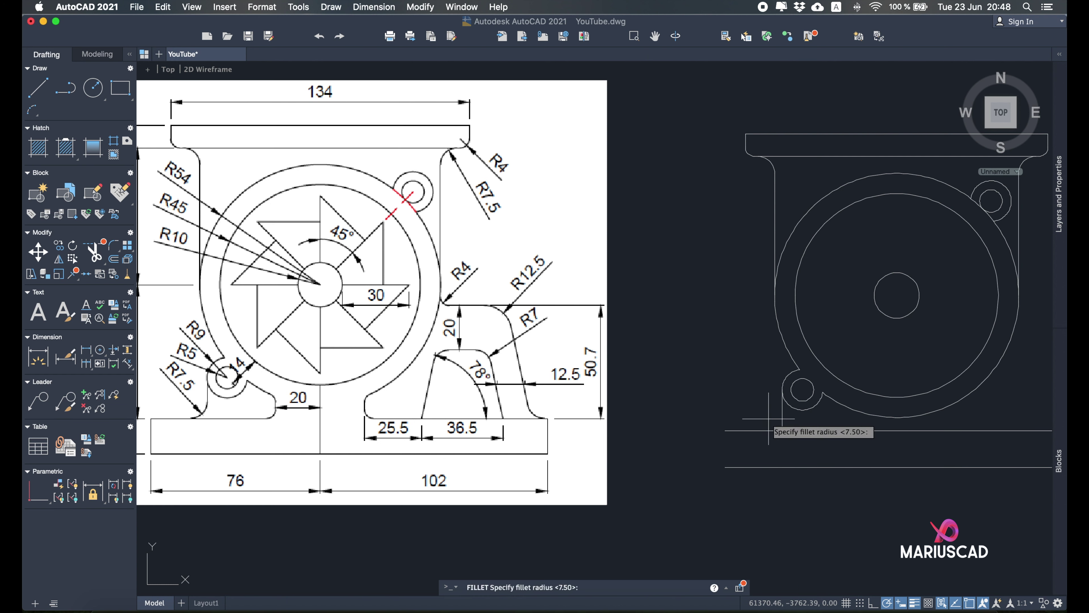
text(7.5)
key(Return)
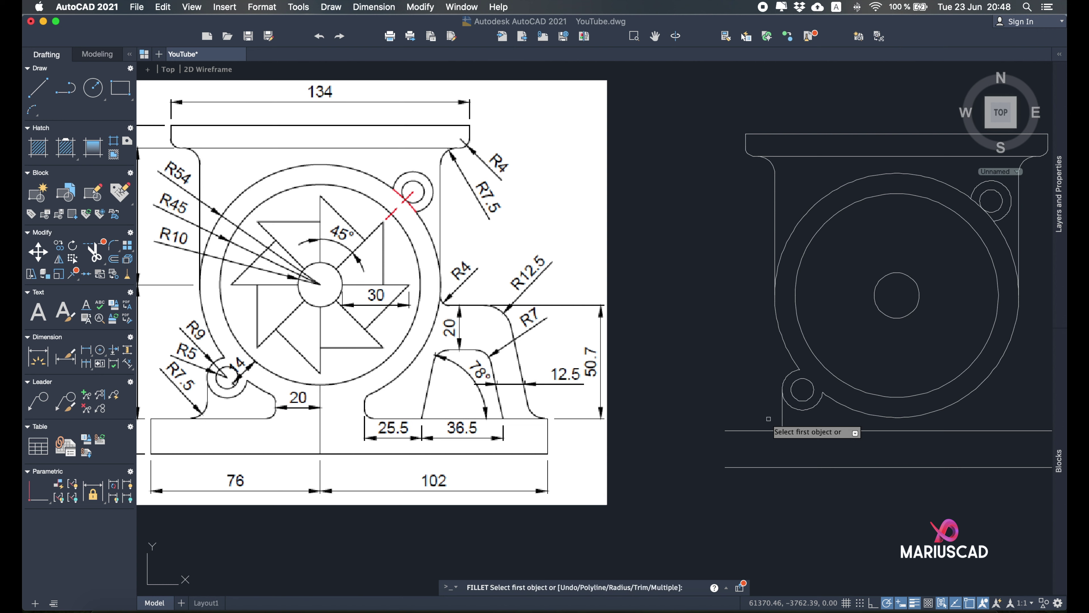
click(780, 418)
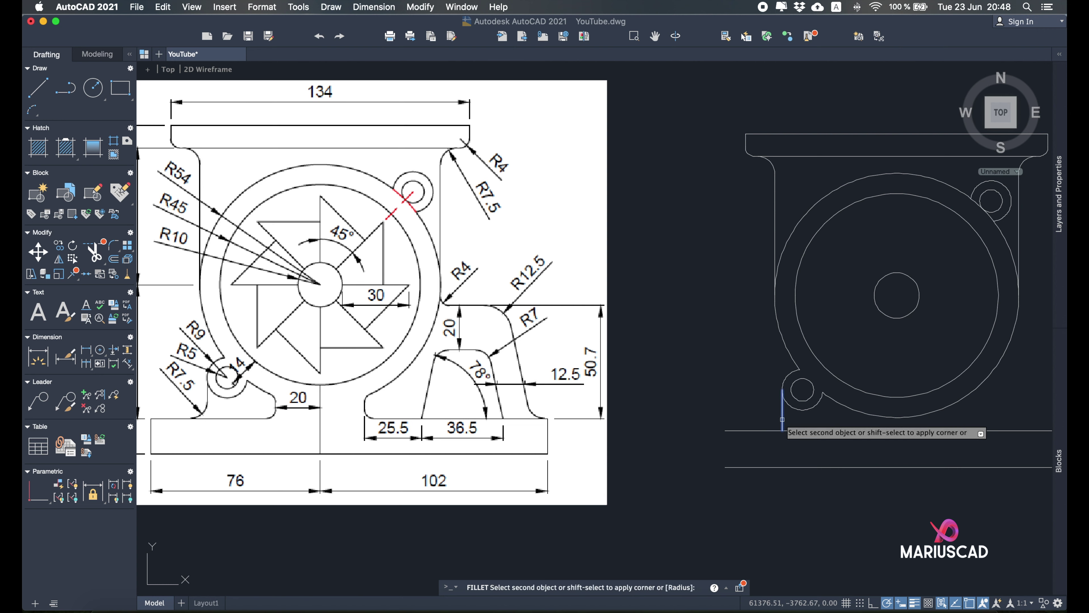
click(771, 430)
Stretch the near end of the shortened upper base line back to the bottom end of the 7.5 fillet.
click(903, 429)
click(900, 430)
click(900, 431)
click(897, 431)
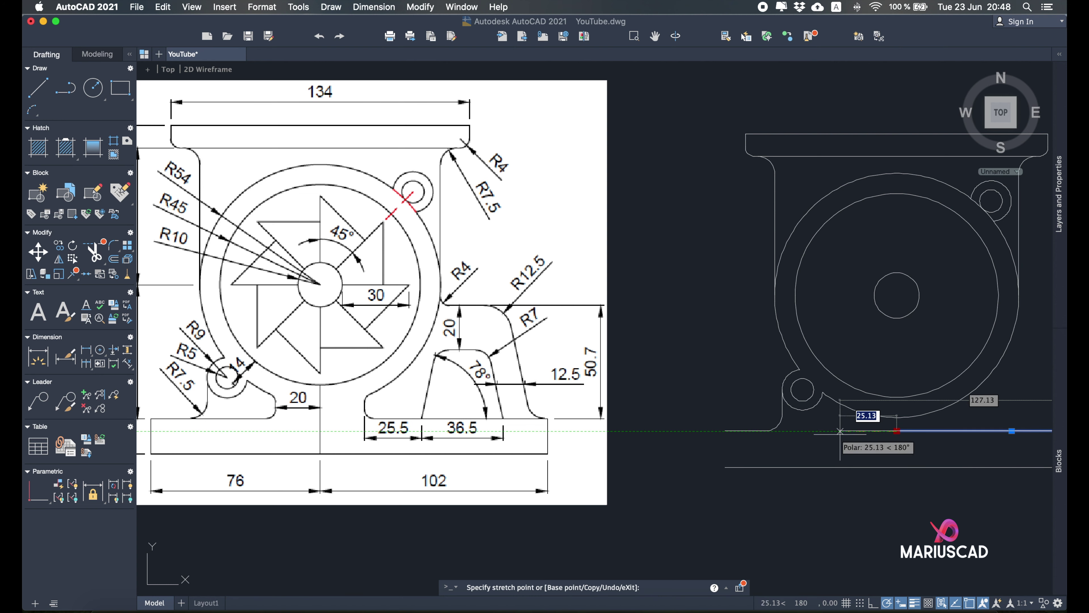
click(771, 430)
Close the base's left end with a vertical line joining the ends of the upper and lower base lines.
click(37, 87)
click(725, 430)
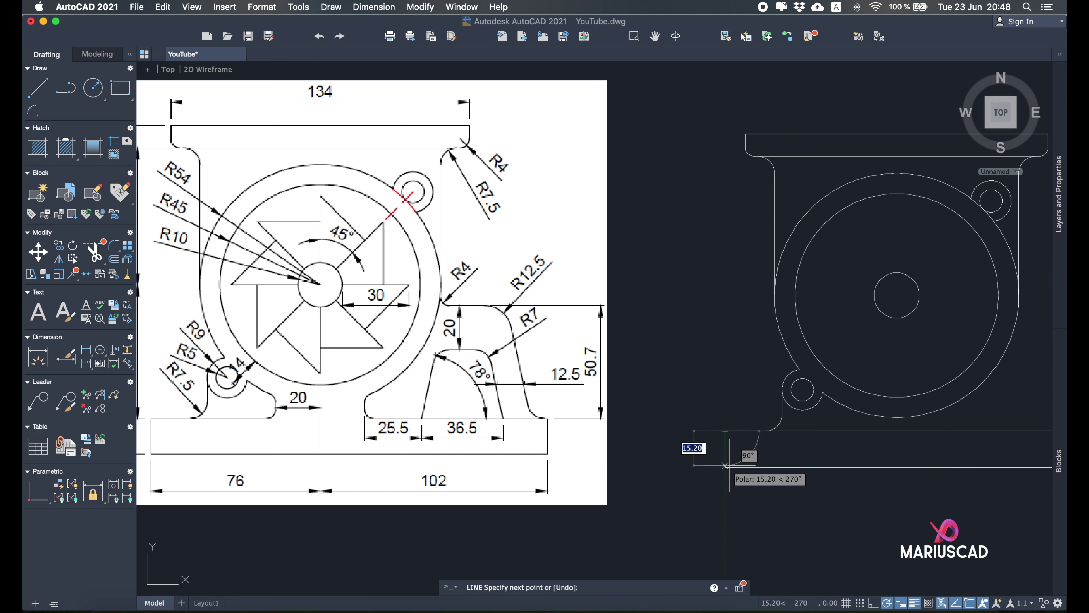
click(725, 467)
key(Escape)
Draw a vertical line about 98 long from the centre of the circles downward past the base.
middle_drag(866, 388, 713, 390)
scroll(712, 389, up, 3)
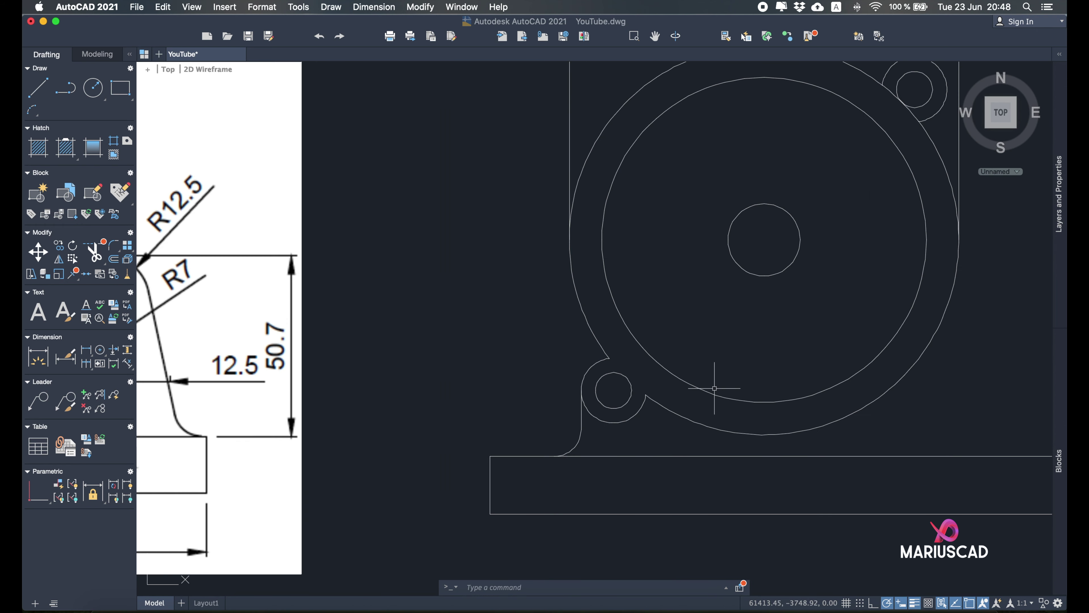
scroll(712, 389, down, 6)
middle_drag(895, 358, 874, 362)
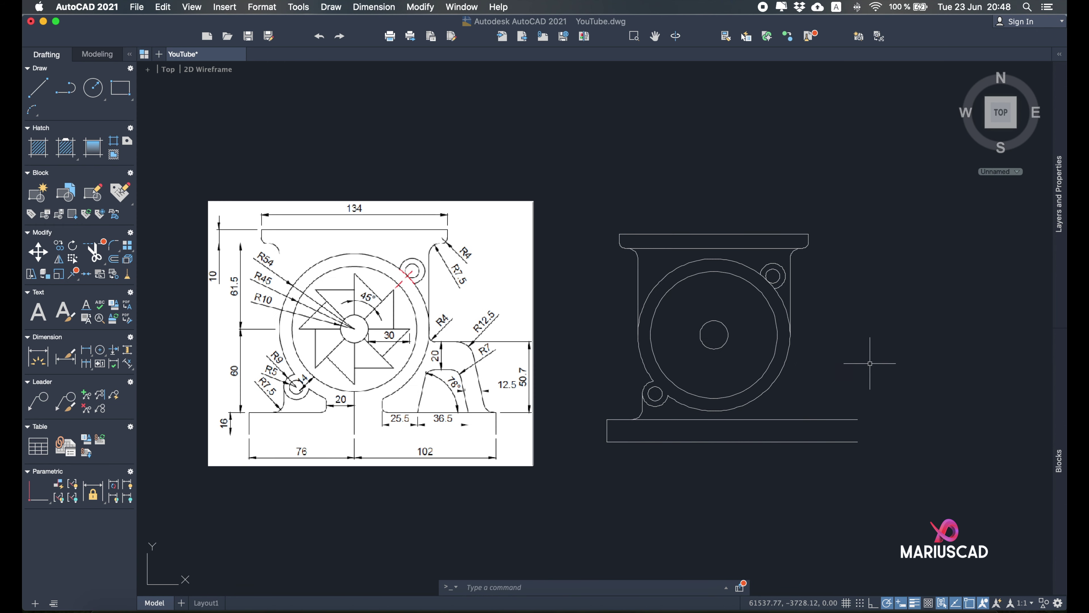
click(808, 419)
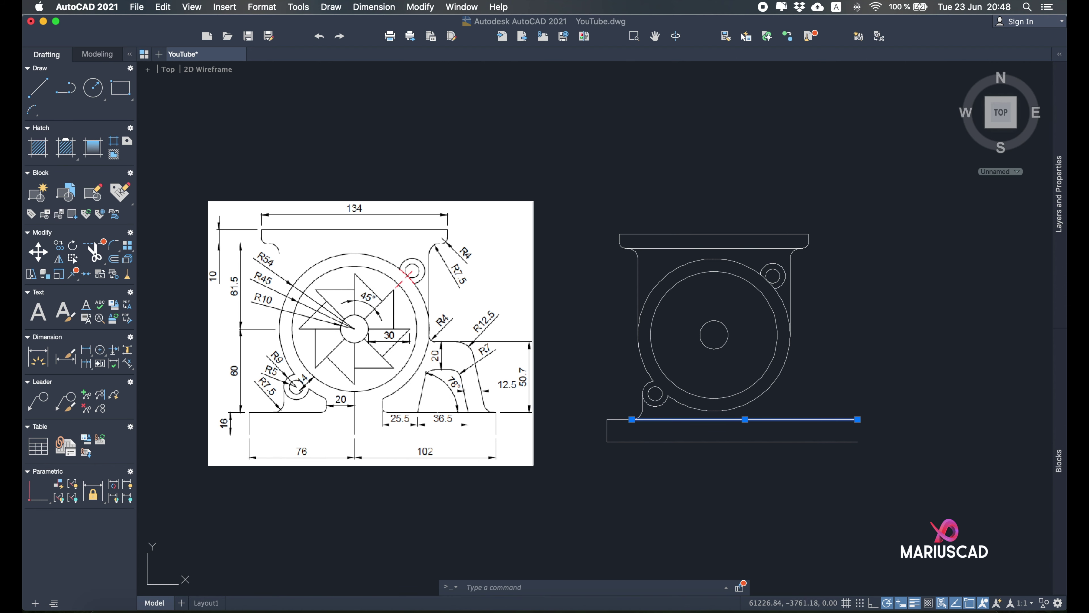
scroll(414, 421, up, 2)
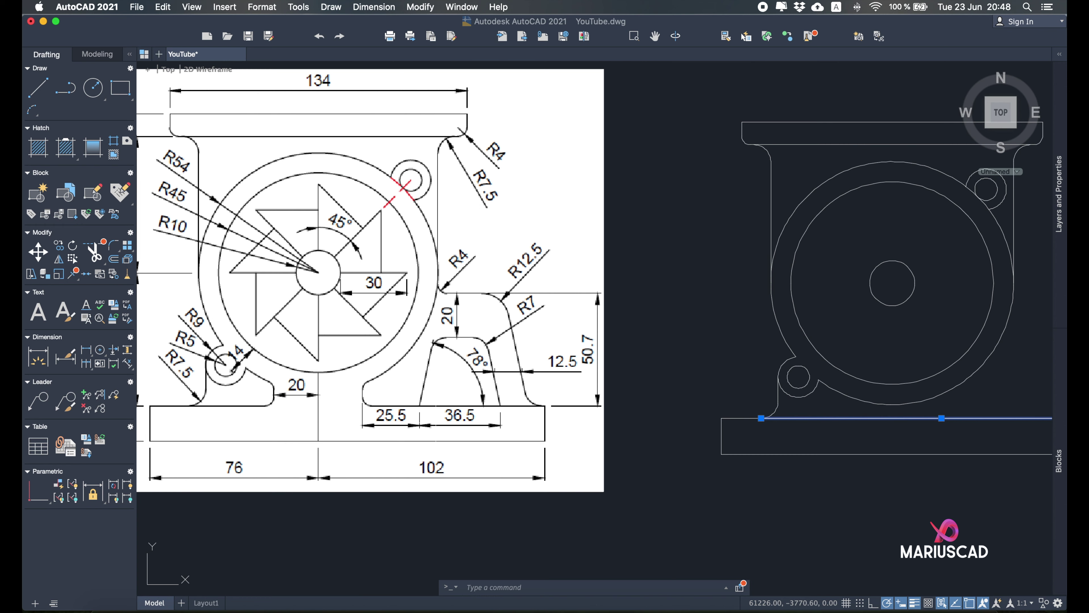
middle_drag(843, 417, 727, 423)
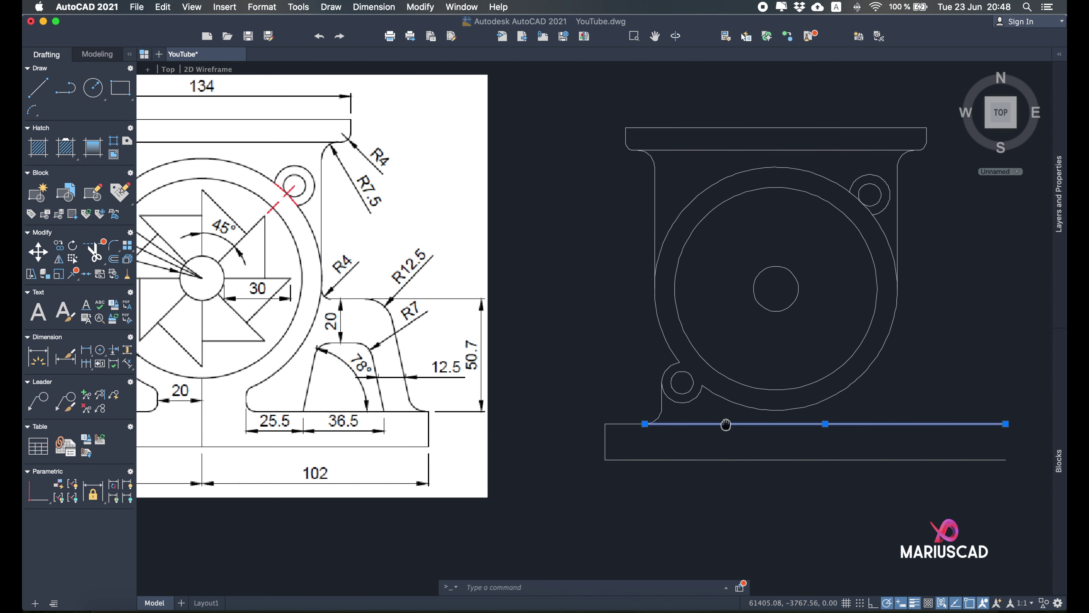
middle_drag(247, 373, 378, 356)
click(37, 91)
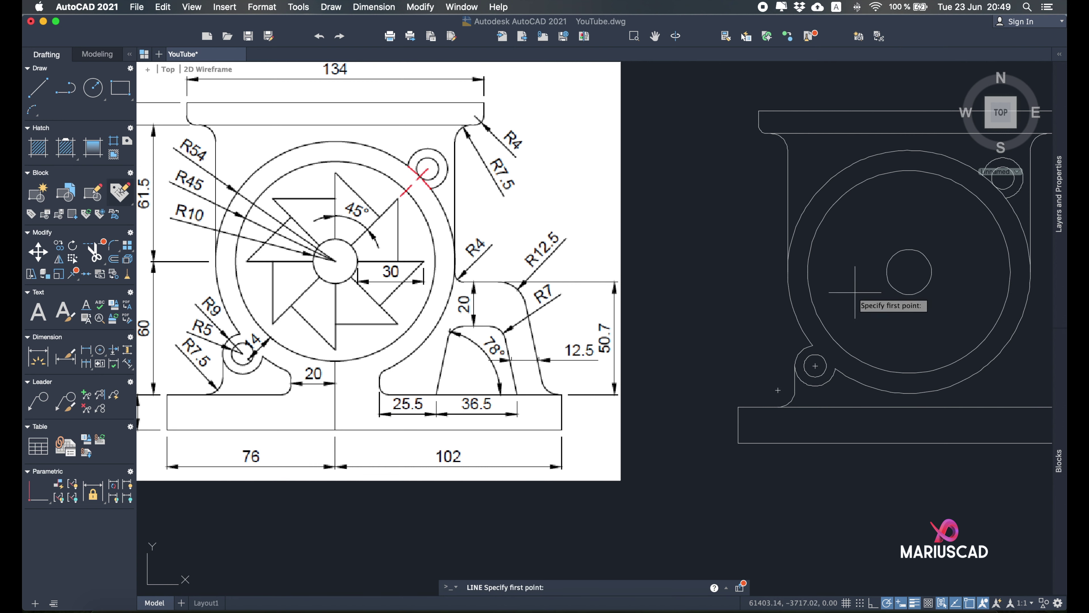
click(910, 271)
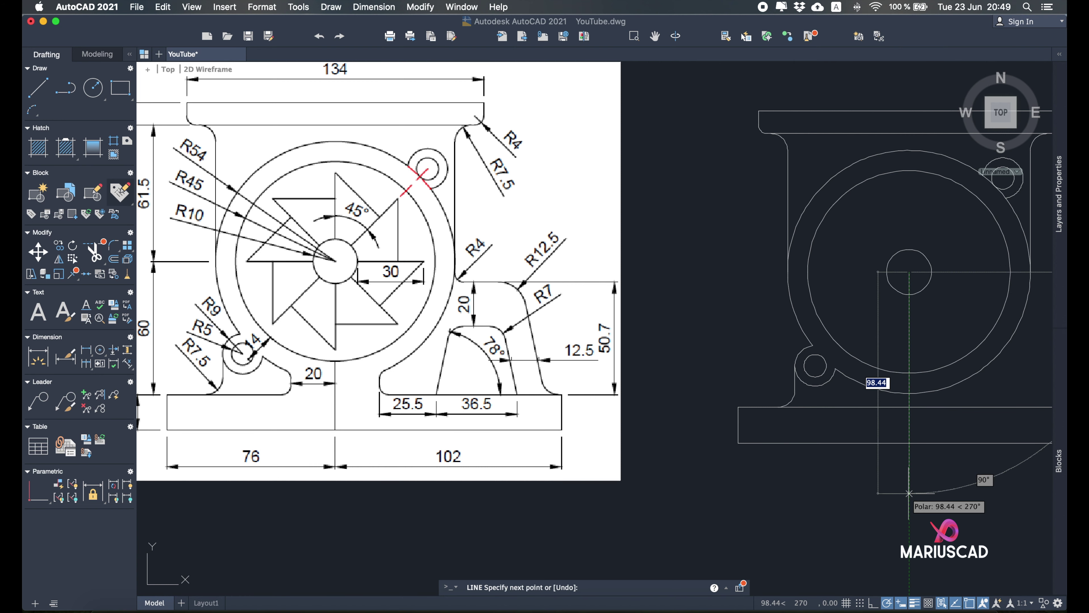
click(909, 493)
key(Return)
Offset the vertical centre line by 20 to both sides and delete the original line.
text(o)
key(Return)
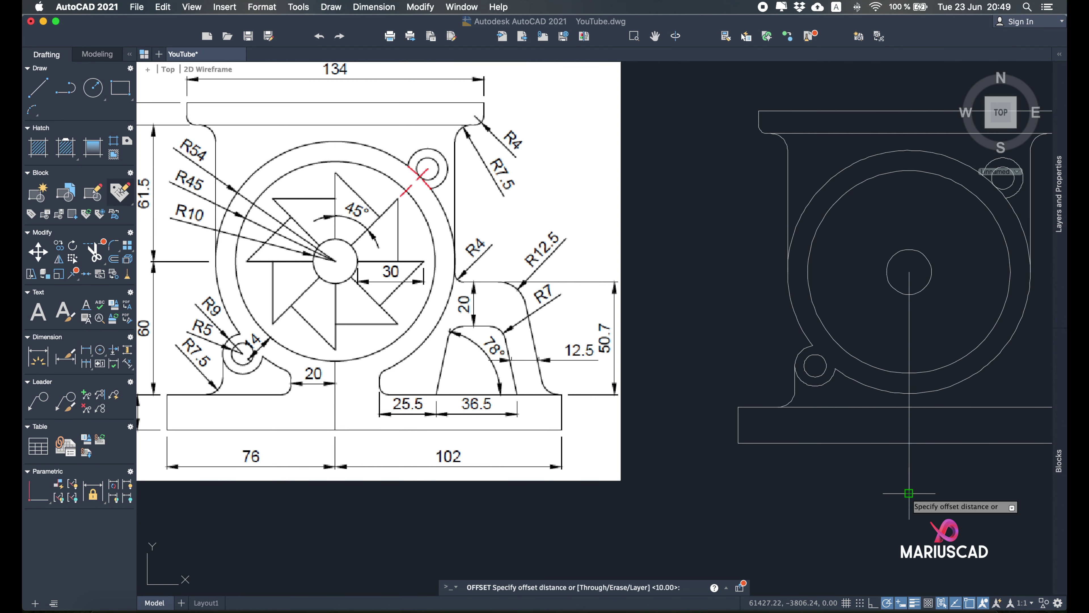
key(Return)
click(909, 485)
click(890, 471)
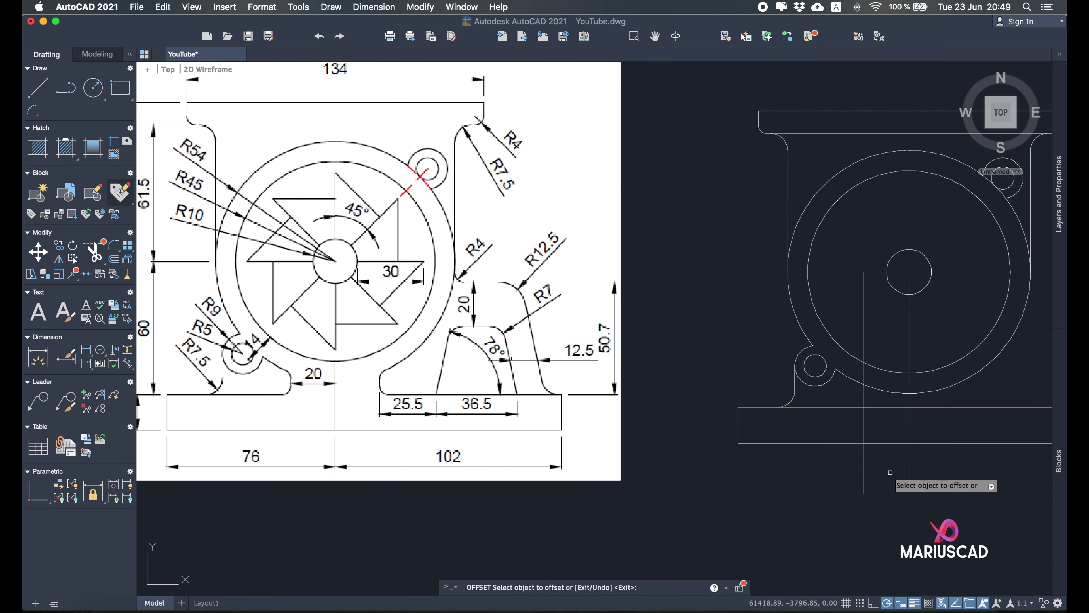
click(910, 472)
click(919, 471)
key(Escape)
click(900, 471)
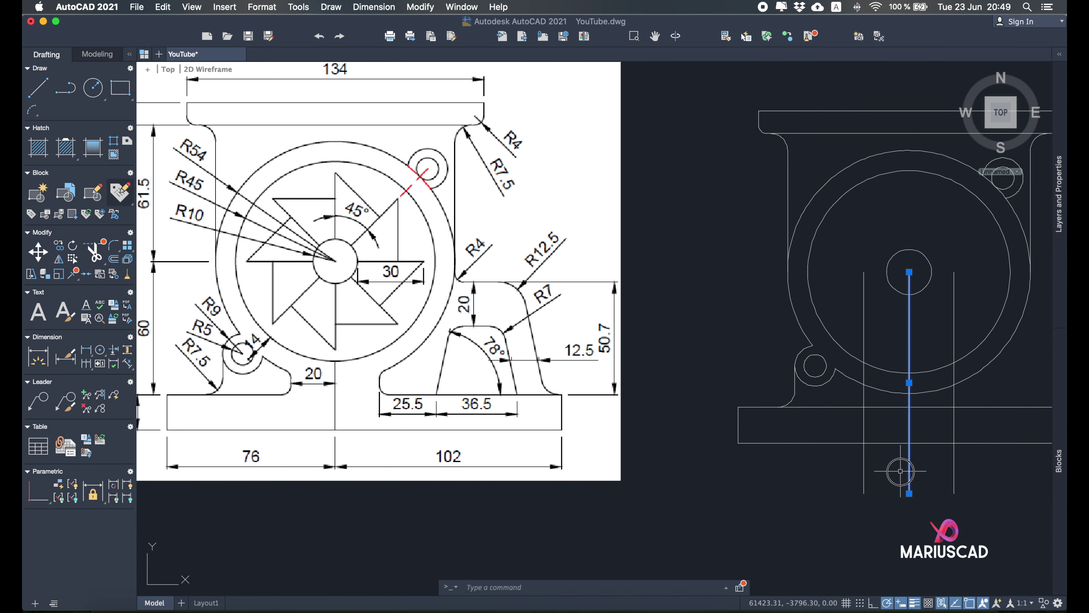
key(Delete)
mouse_move(933, 470)
middle_down()
mouse_move(896, 473)
mouse_move(882, 450)
mouse_move(783, 490)
middle_up()
click(860, 445)
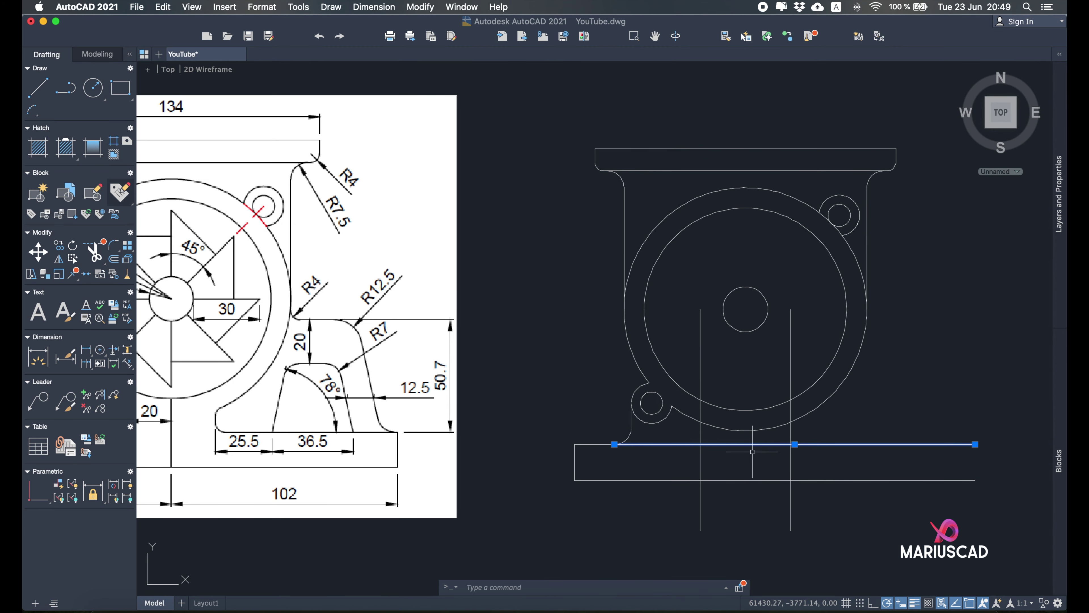
middle_drag(753, 451, 746, 453)
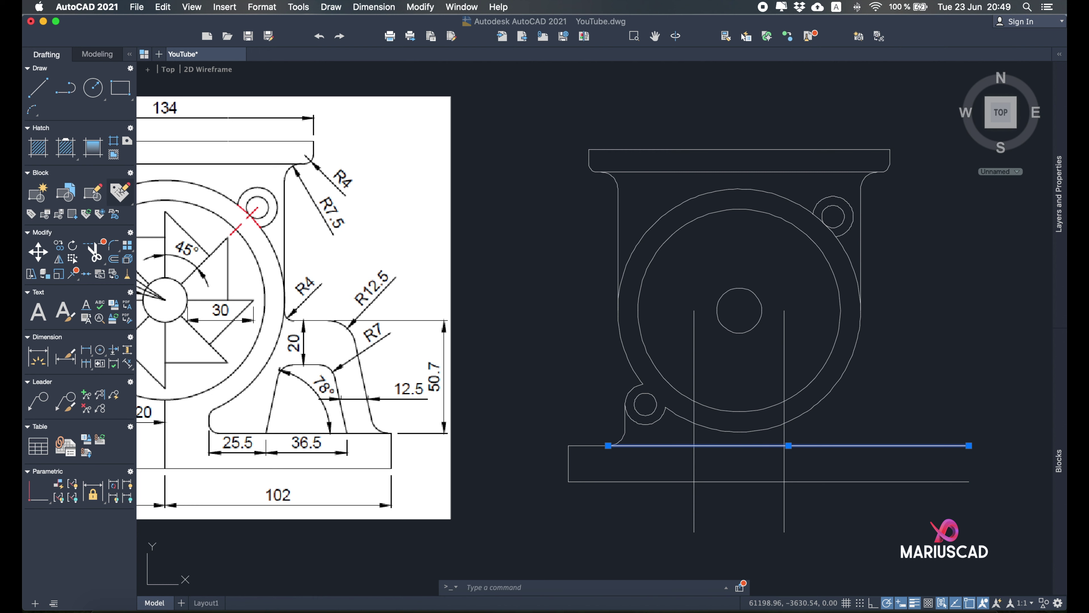
click(38, 87)
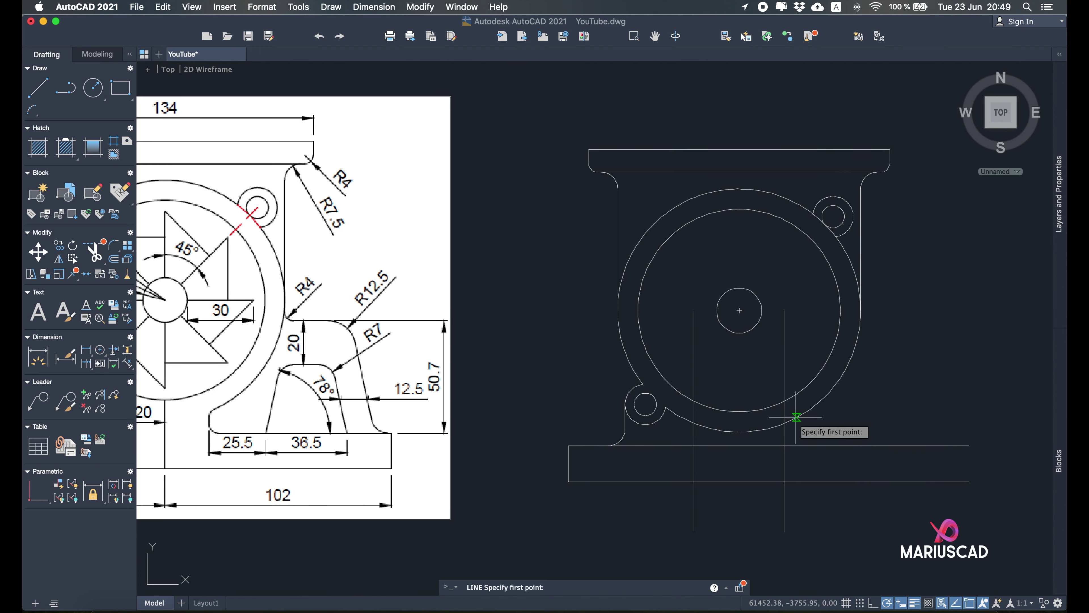
click(784, 446)
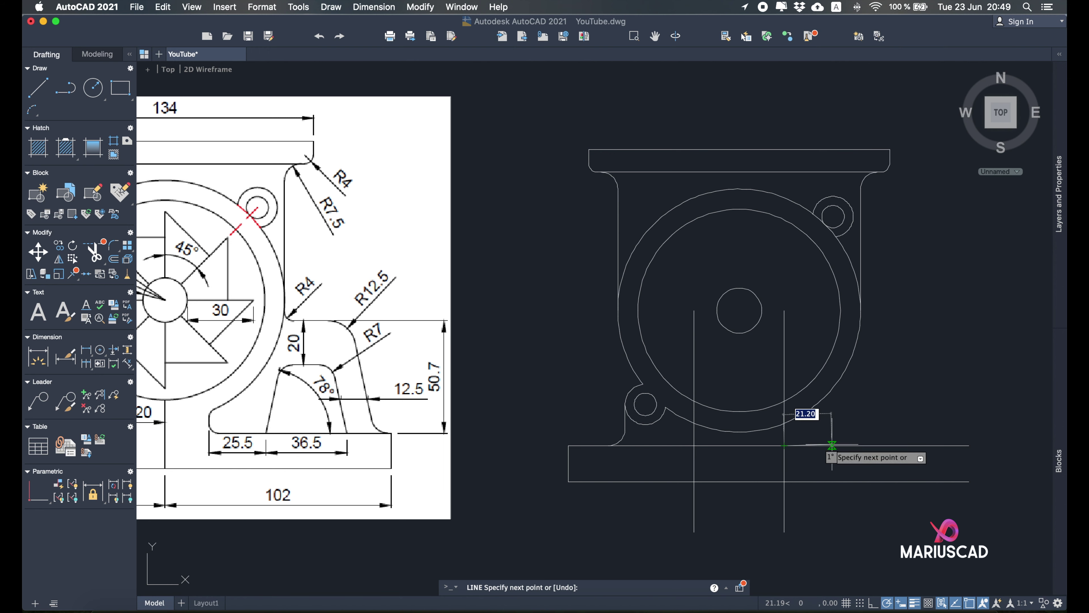
text(25.5)
key(Return)
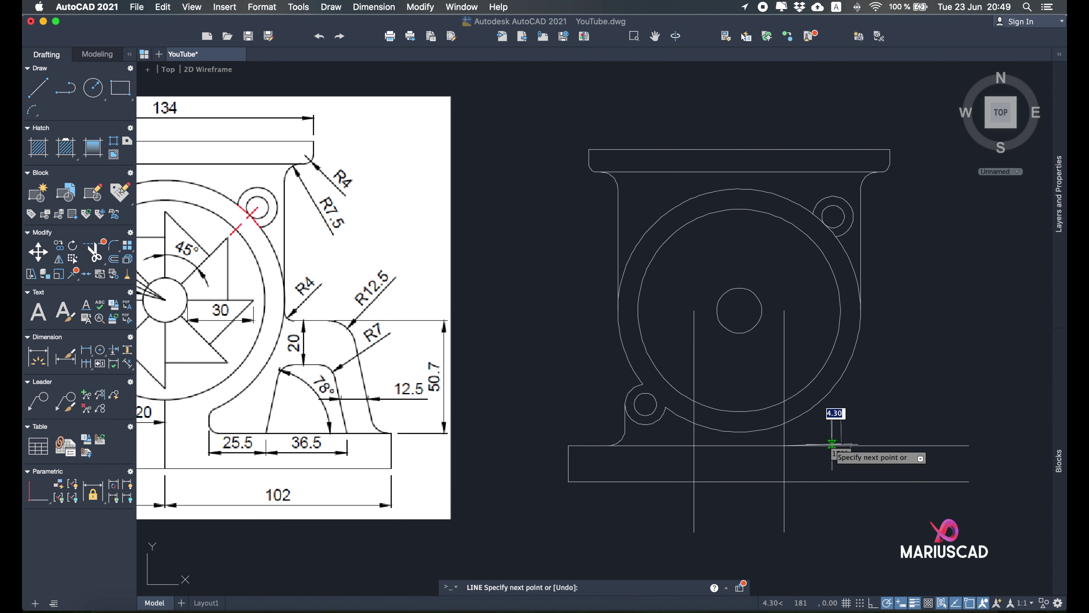
key(Escape)
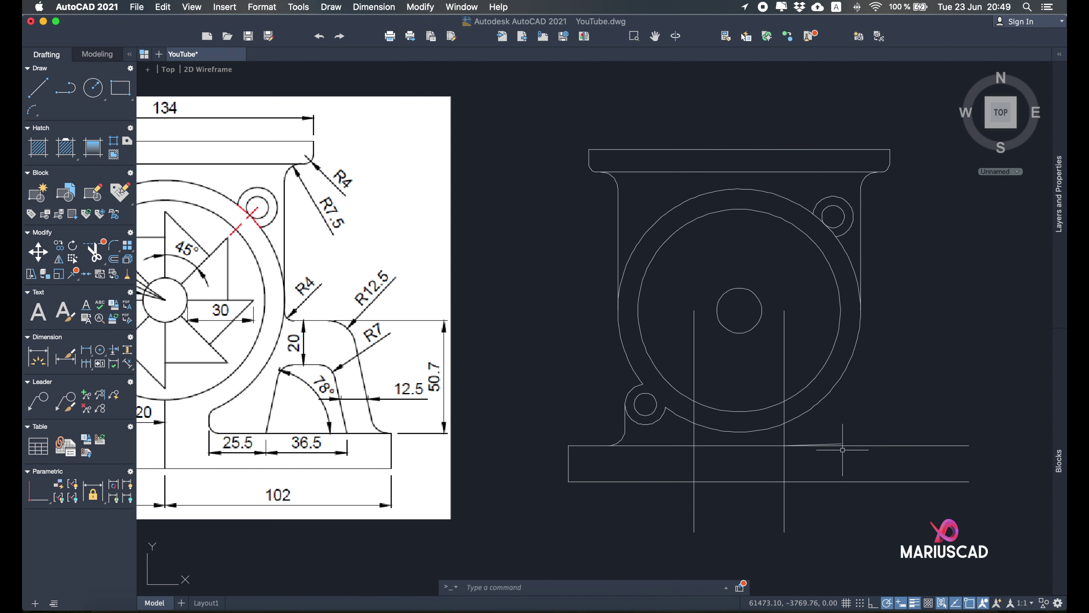
scroll(845, 450, down, 5)
scroll(850, 446, up, 12)
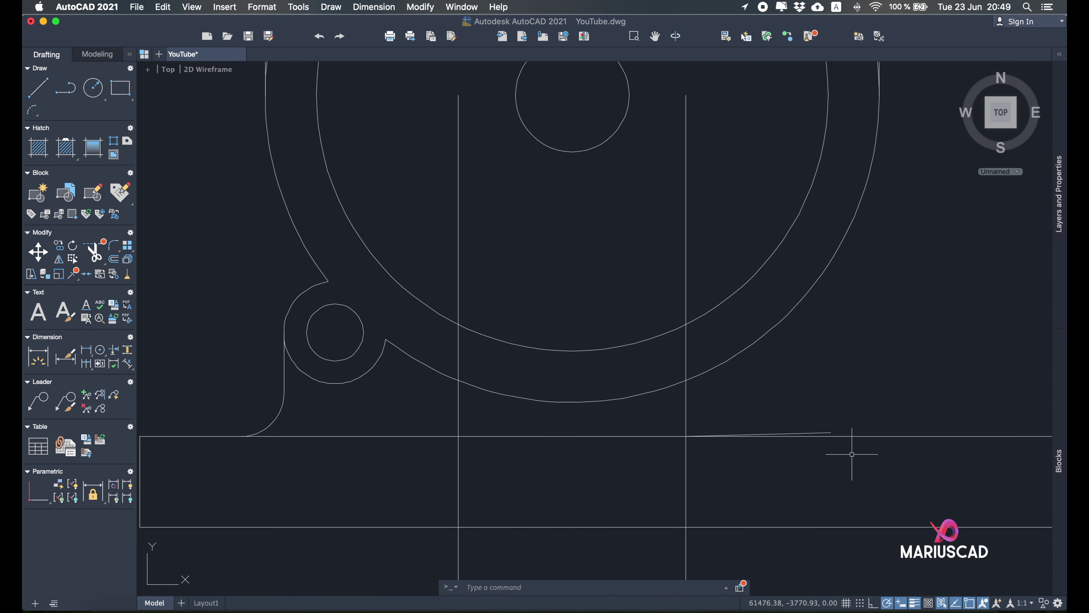
click(785, 432)
click(772, 409)
key(Delete)
scroll(773, 408, down, 4)
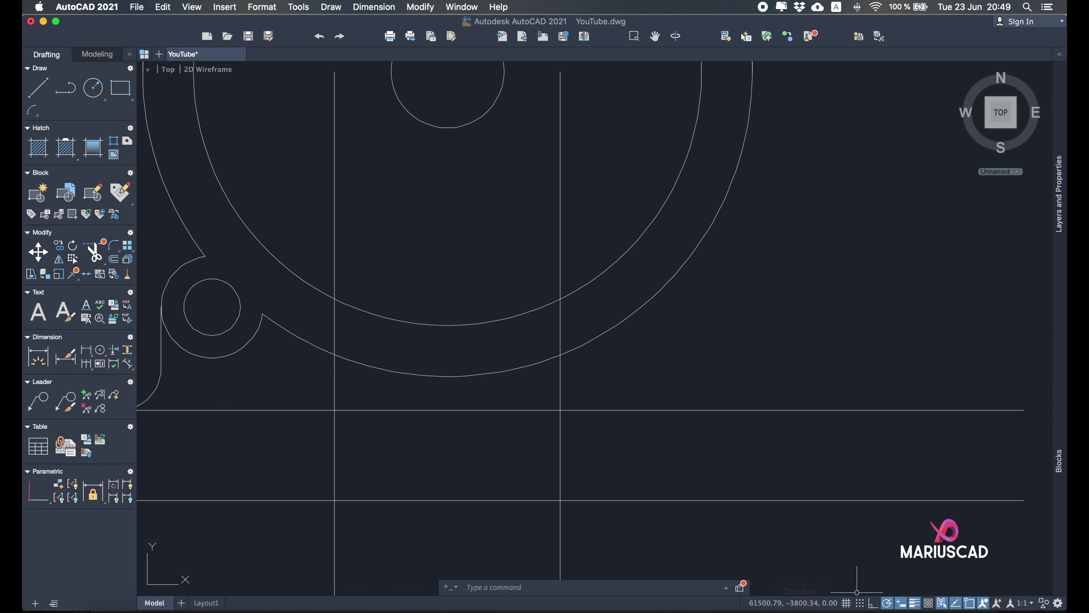
With Ortho on, draw consecutive horizontal lines of 25.5 and 36.5 along the upper base line, rightward from the right offset line.
click(40, 87)
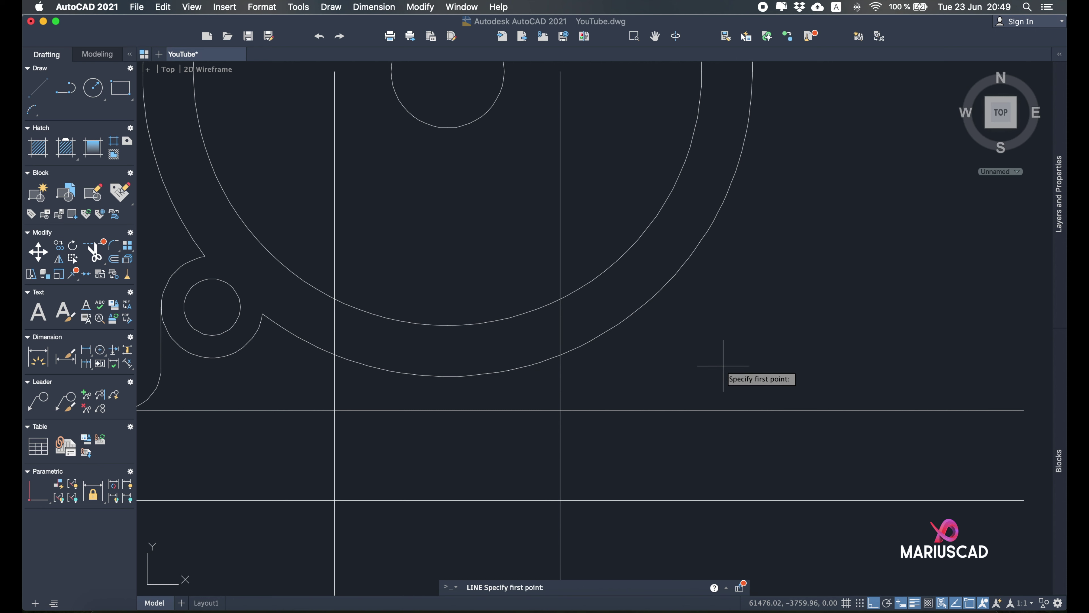
click(560, 410)
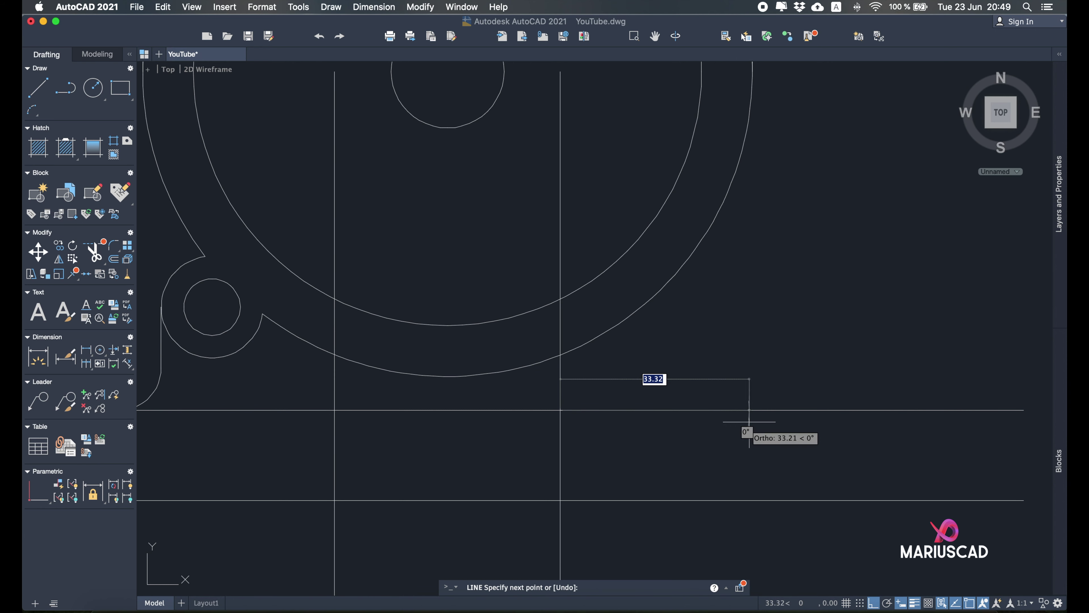
scroll(751, 420, up, 2)
scroll(753, 423, down, 5)
scroll(760, 424, up, 2)
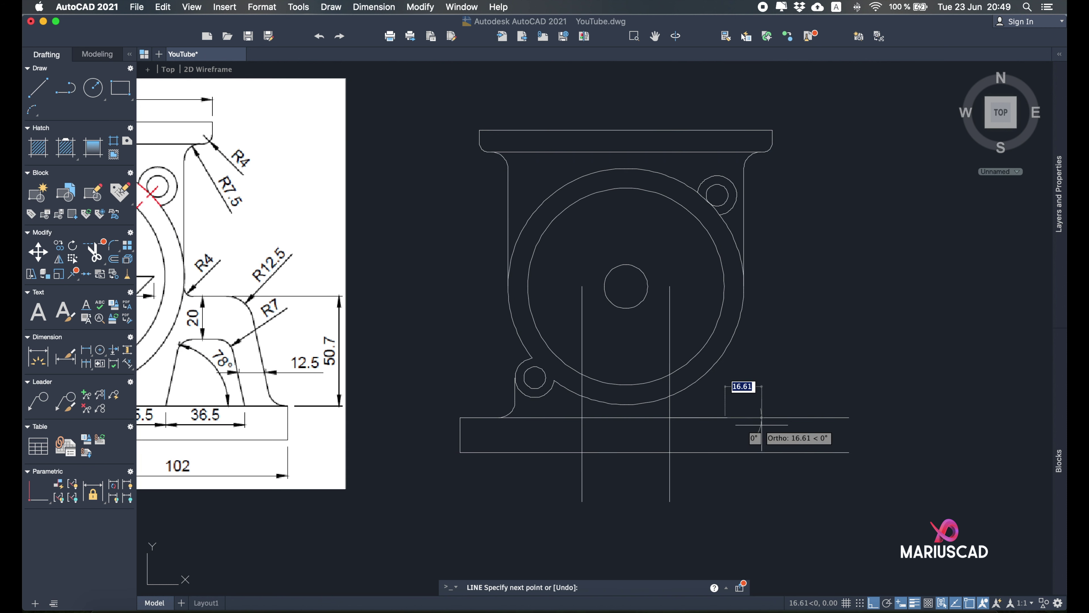
text(36)
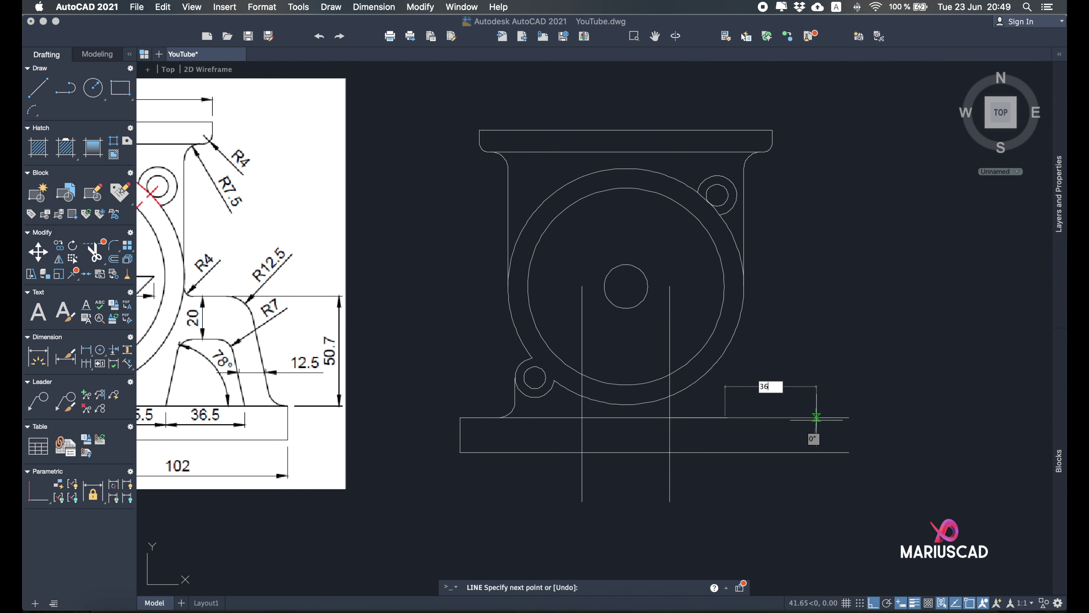
key(Return)
key(Escape)
Offset the upper base line upward by 50.7 to mark the top of the right-hand support.
middle_drag(796, 425, 873, 431)
middle_drag(838, 374, 834, 380)
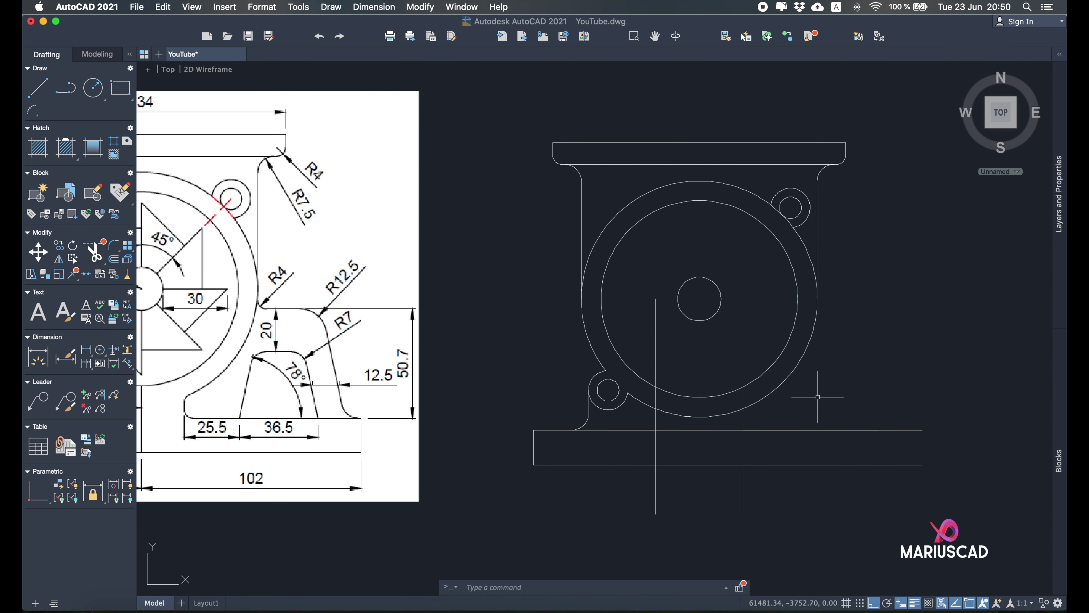
middle_drag(818, 397, 815, 404)
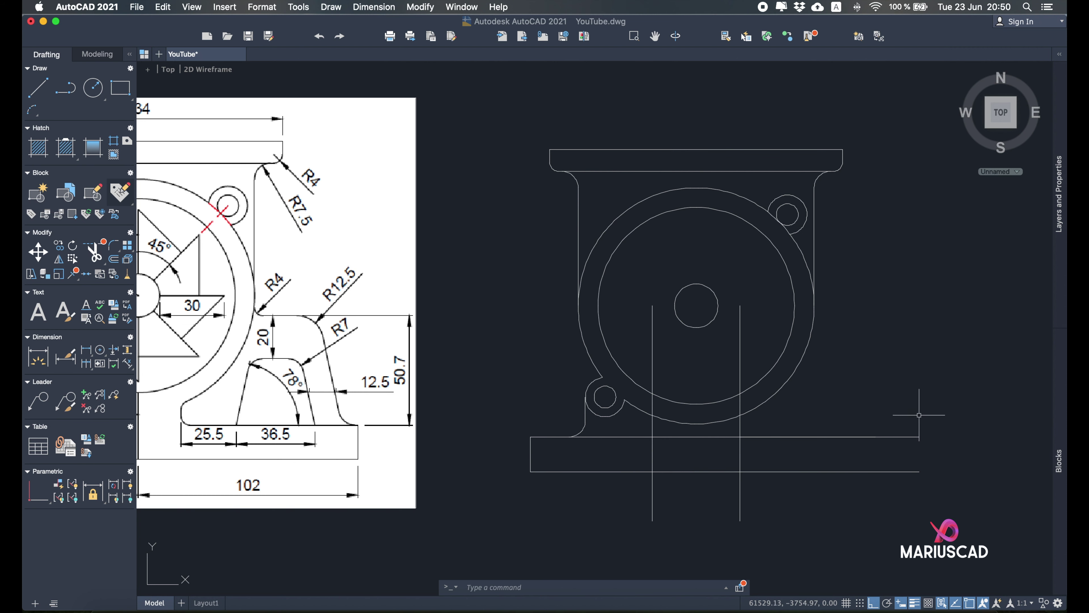
text(off)
key(Escape)
text(of)
key(Return)
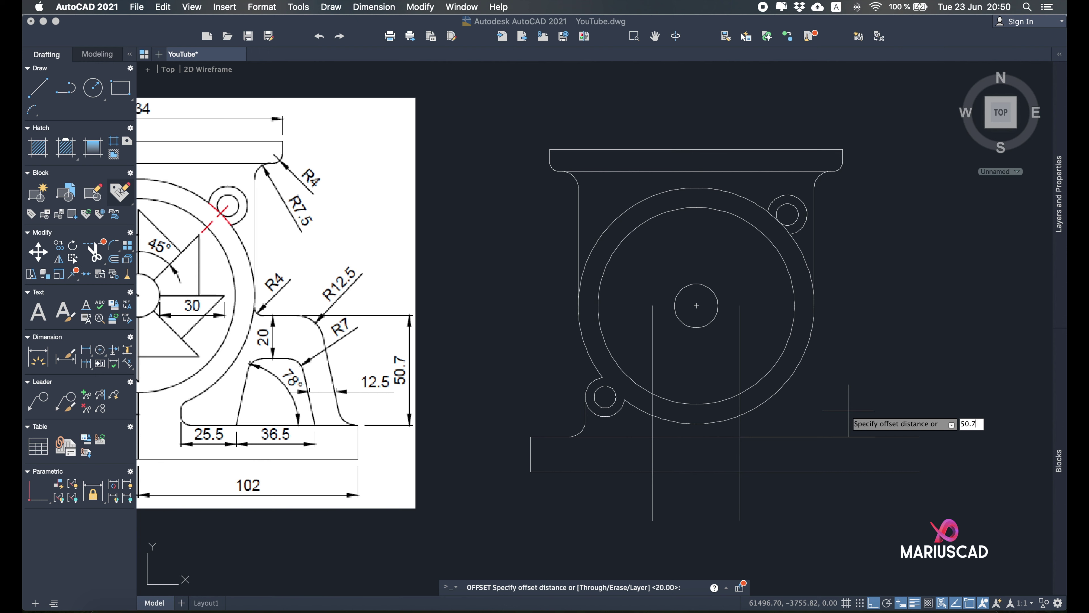
text(50.7)
key(Return)
click(909, 437)
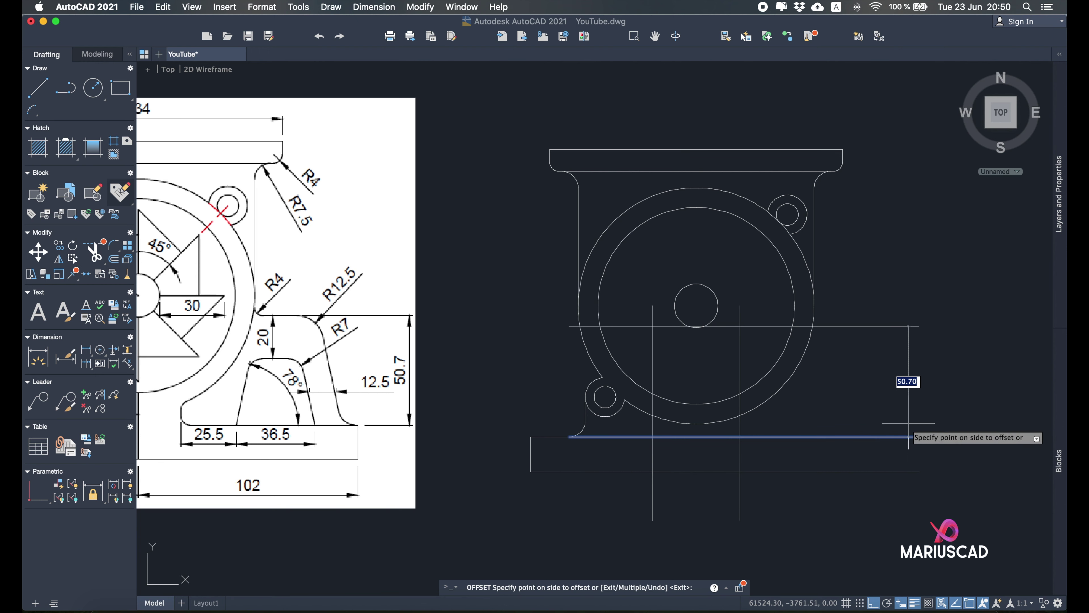
click(903, 386)
key(Escape)
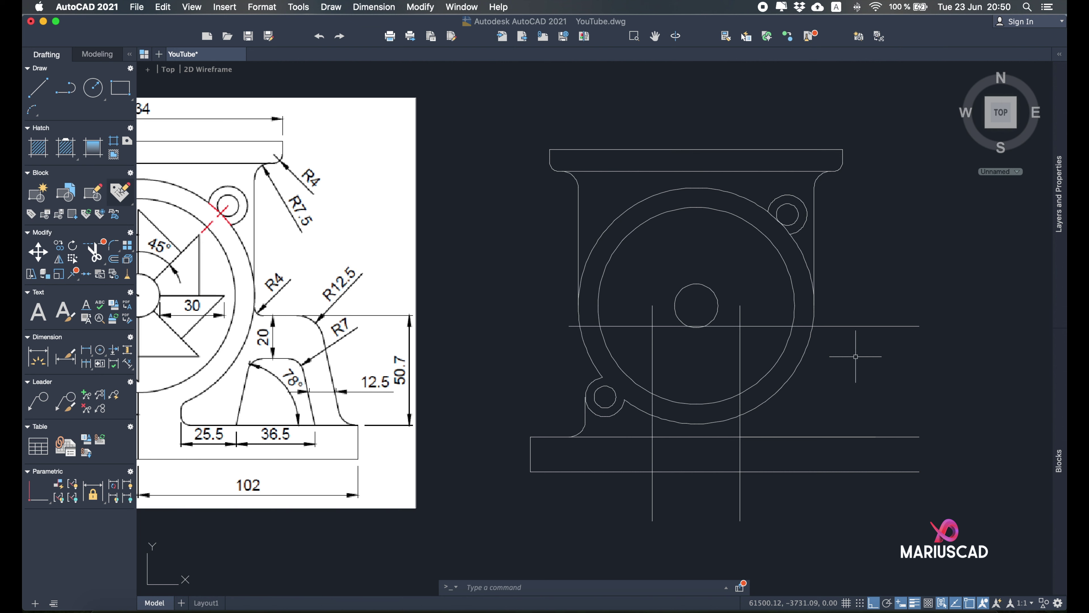
Fillet the corner between the right side wall and the top line of the right-hand support with radius 4.
text(fillet)
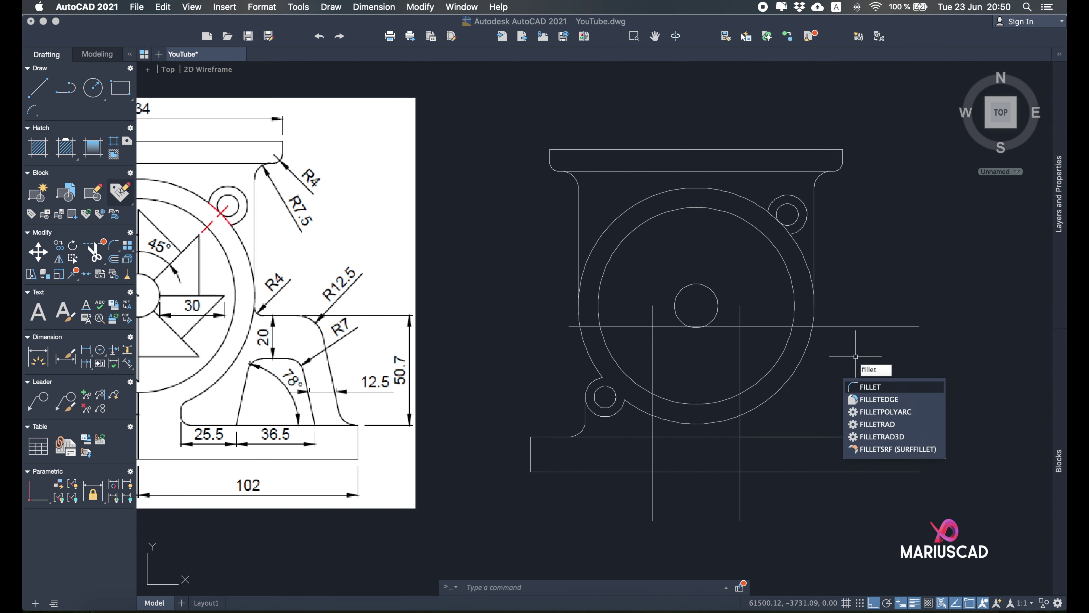
key(Return)
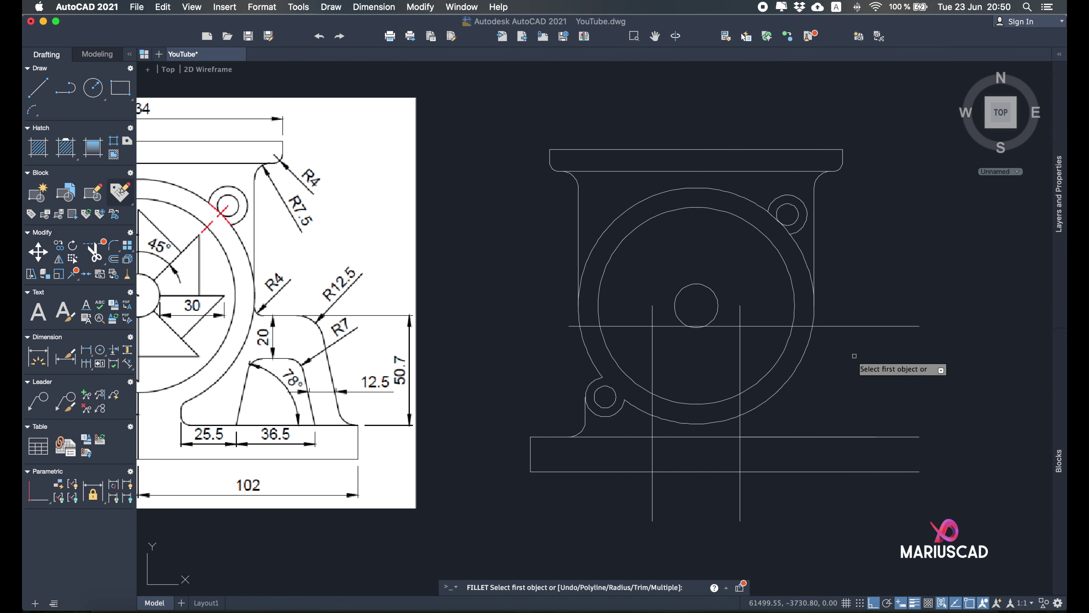
click(813, 261)
click(830, 326)
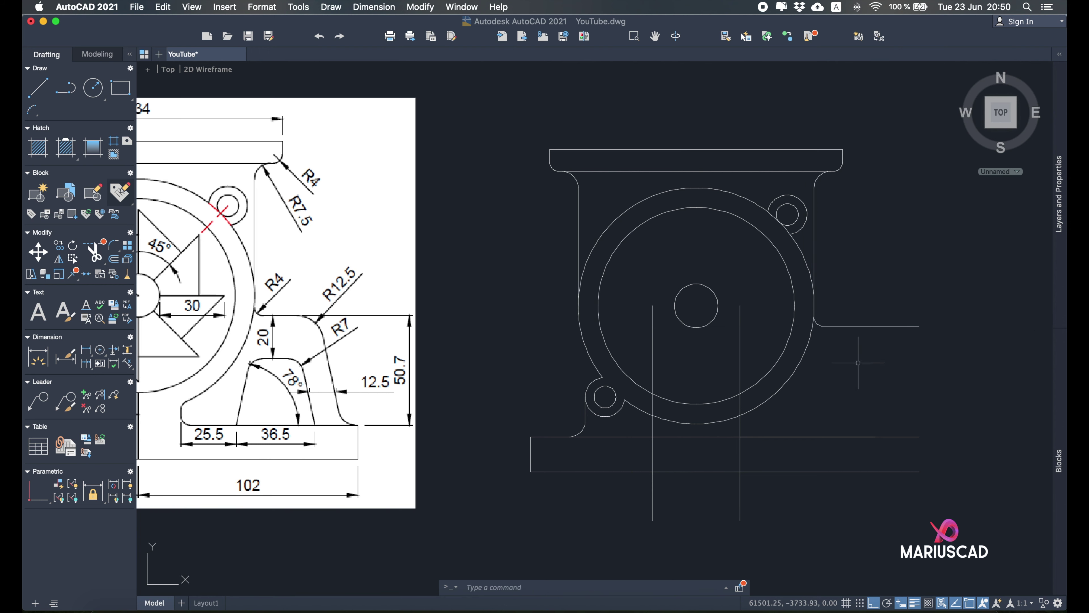
Offset the top line of the right-hand support downward by 20.
key(Return)
text(20)
key(Return)
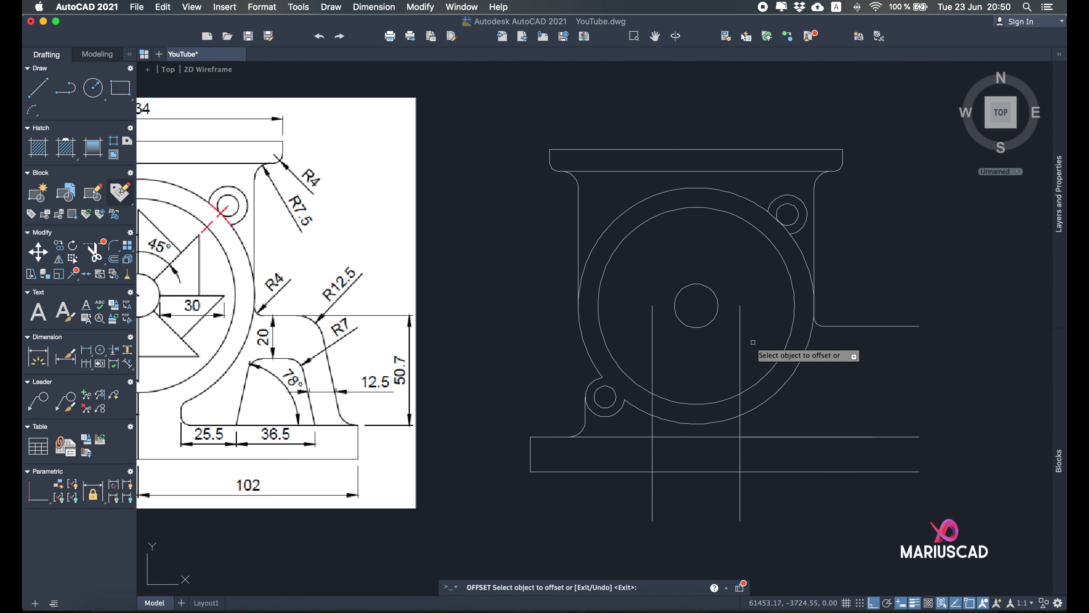
click(830, 326)
click(836, 354)
key(Return)
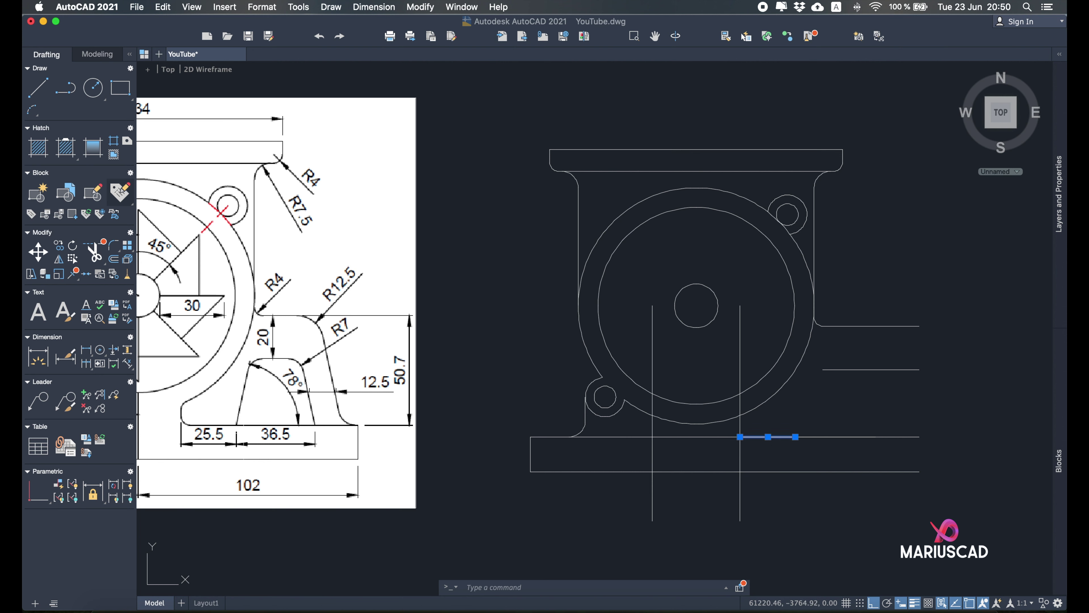
With Ortho off, draw a line 70 long at 78° from the right end of the 25.5 segment on the upper base line.
click(37, 87)
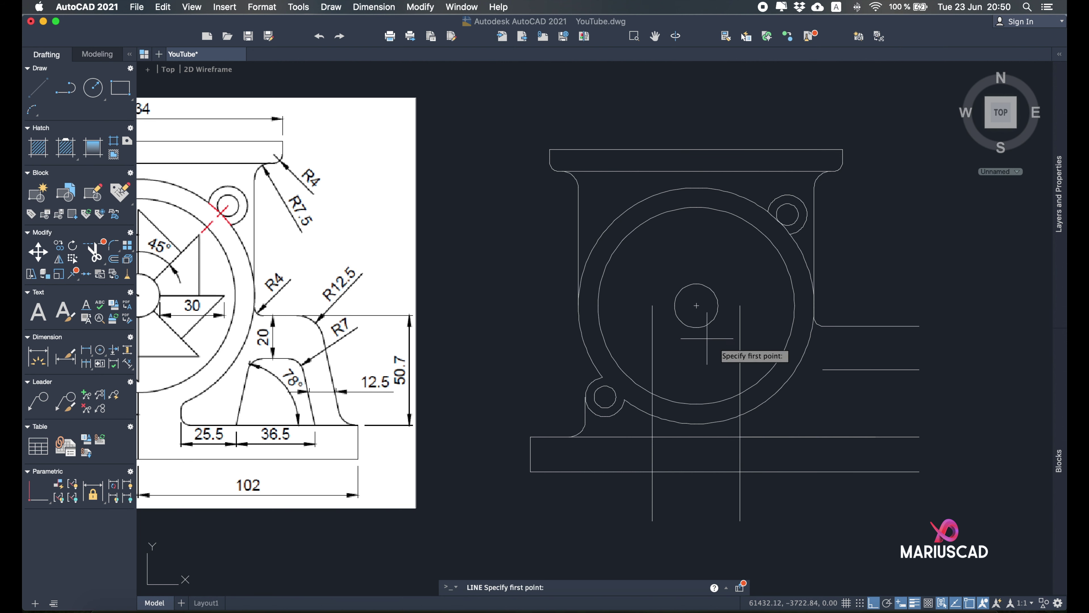
click(795, 436)
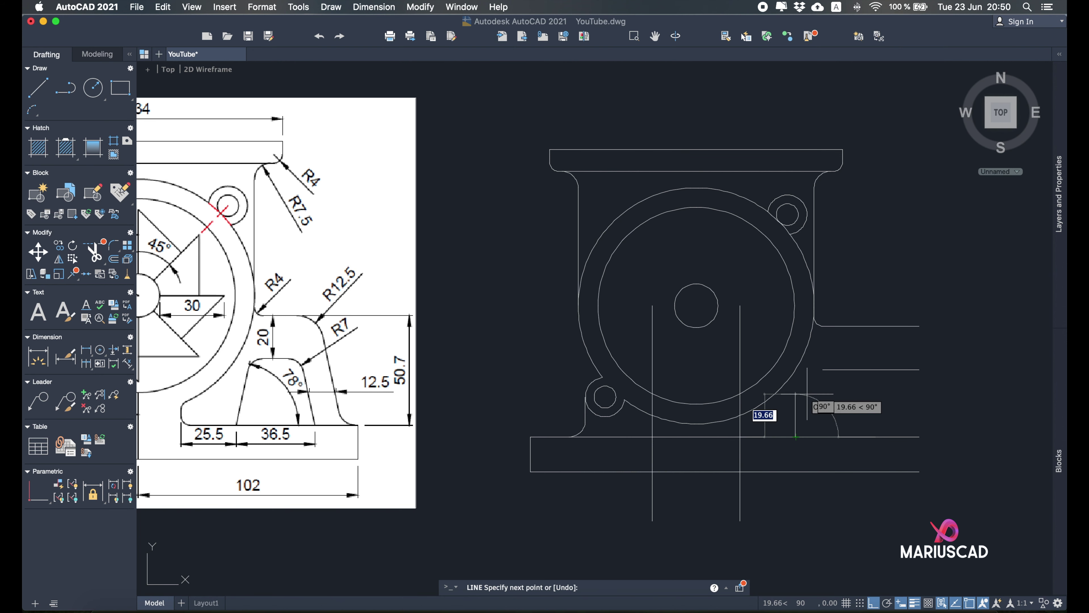
click(873, 603)
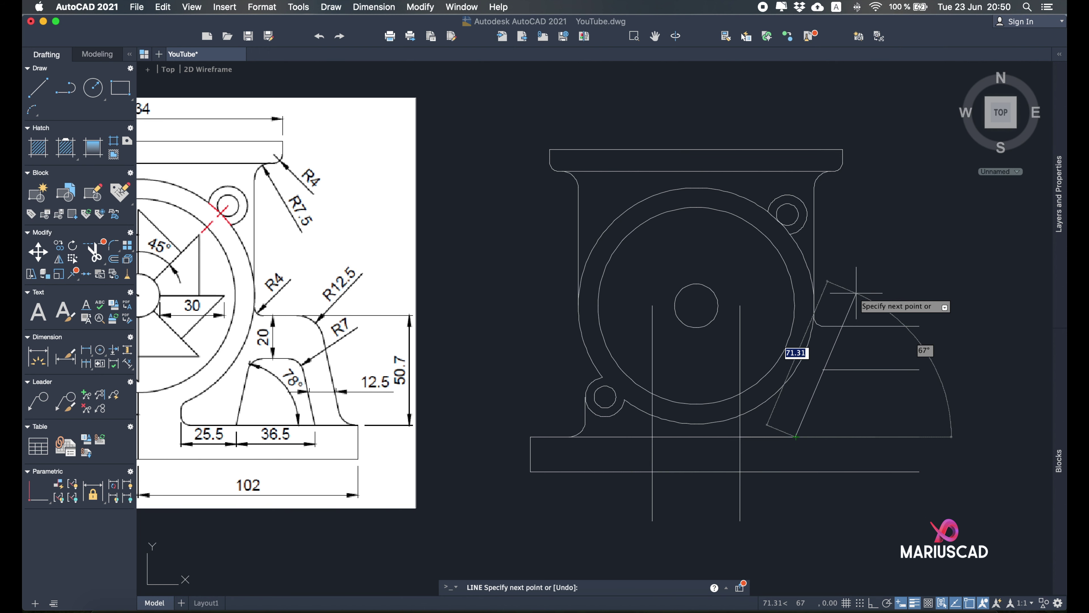
key(F8)
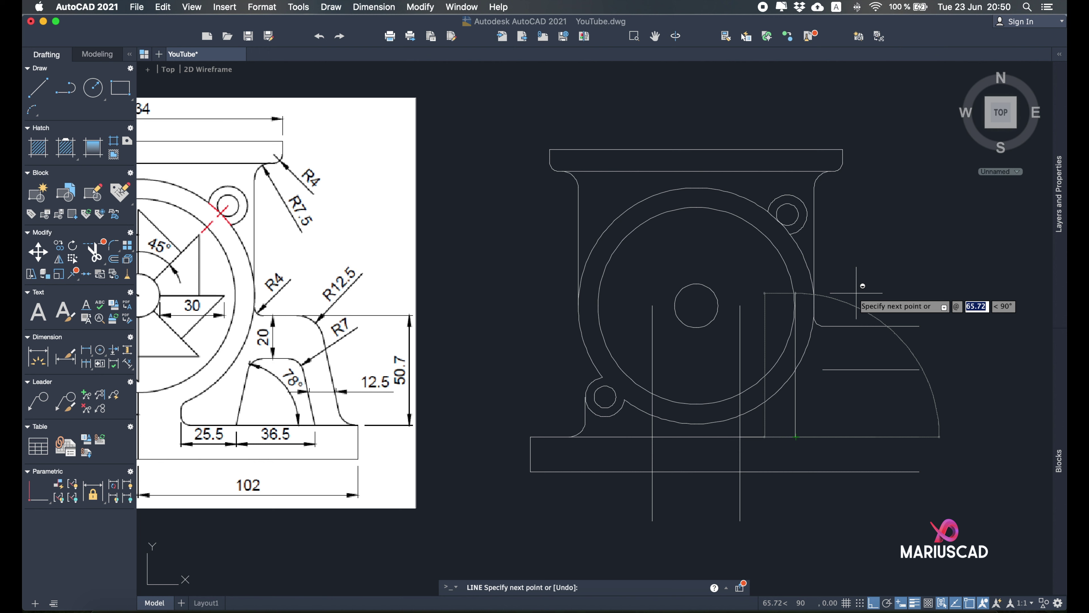
key(F8)
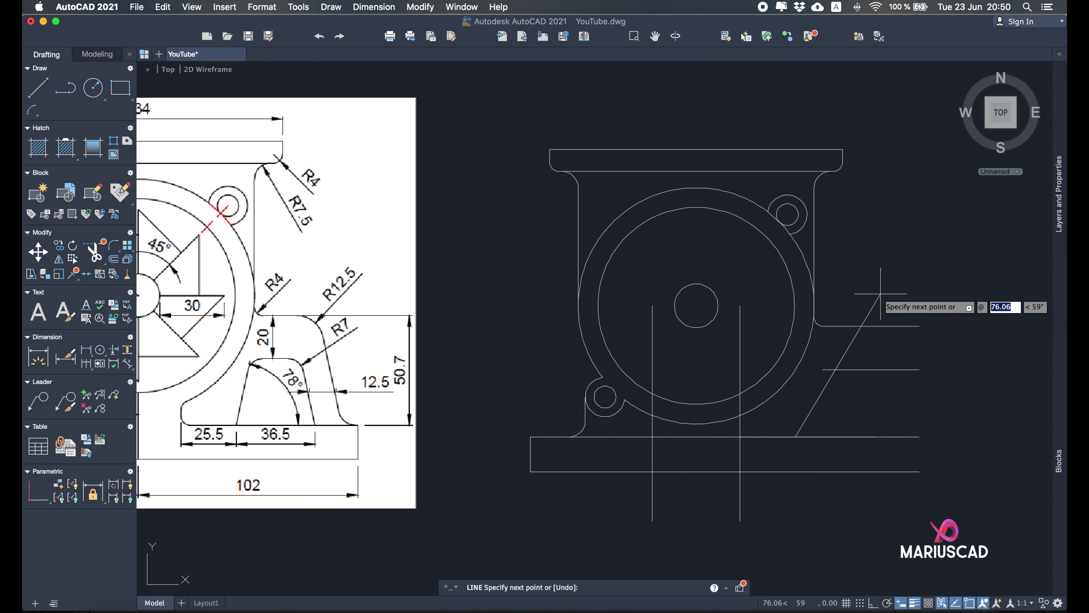
text(70)
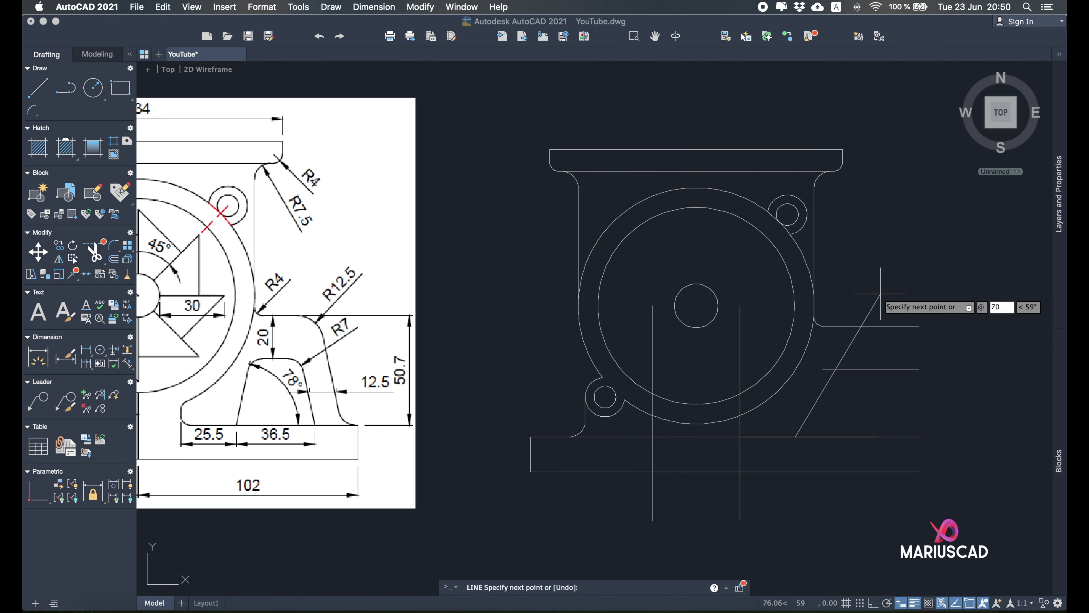
key(Tab)
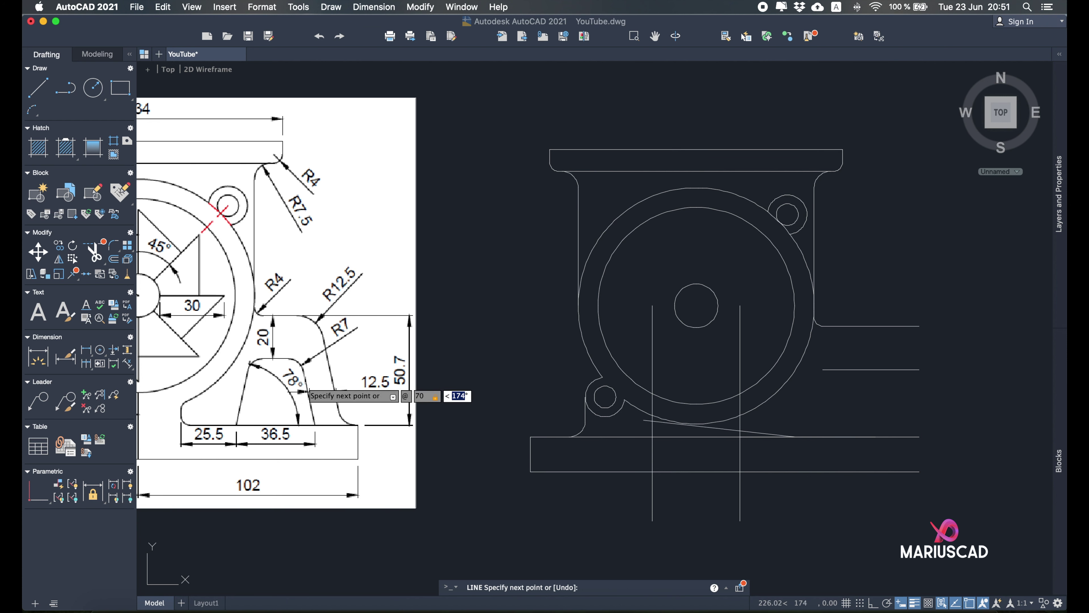
text(78)
key(Return)
key(Return)
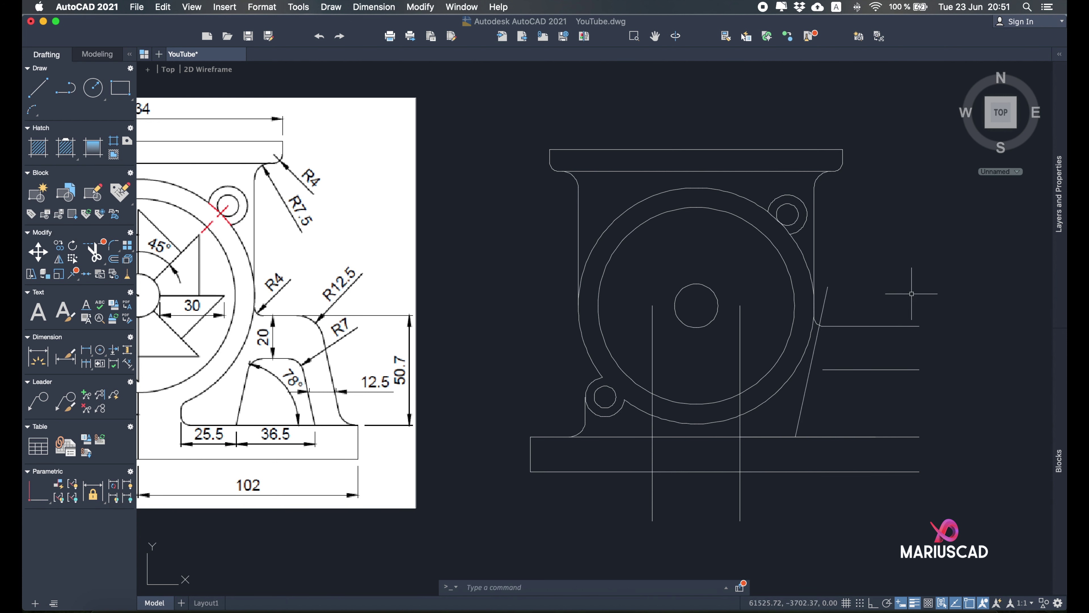
Join the inner horizontal line and the 78° line in a sharp corner with a zero-radius fillet.
text(fill)
key(Return)
text(r)
key(Return)
text(7)
key(Return)
click(844, 370)
click(804, 399)
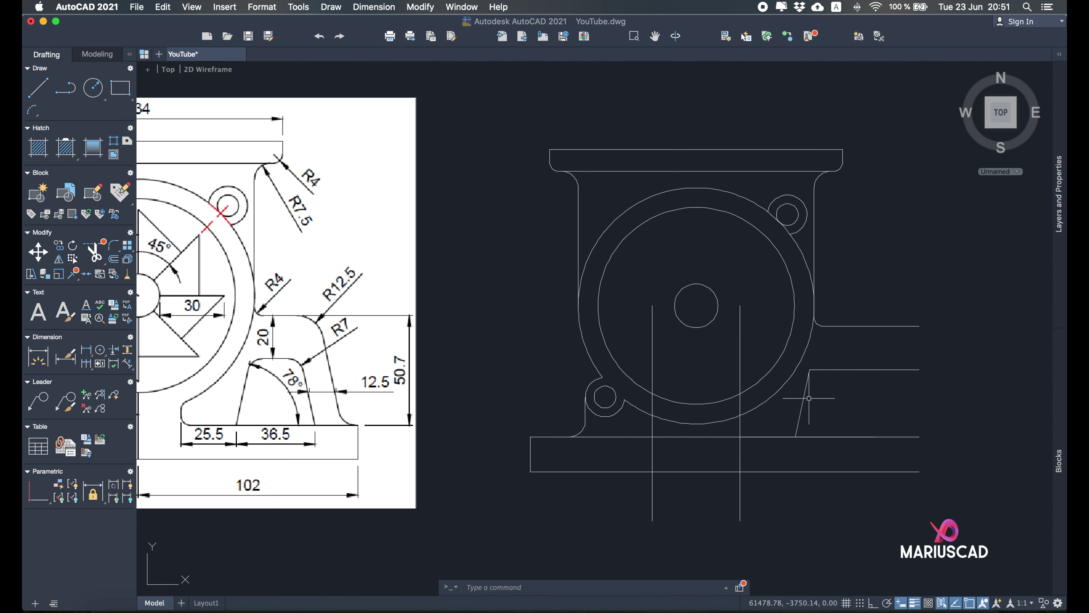
Fillet the corner between the inner horizontal line and the 78° line with radius 7.
text(fillet)
key(Return)
text(r)
key(Return)
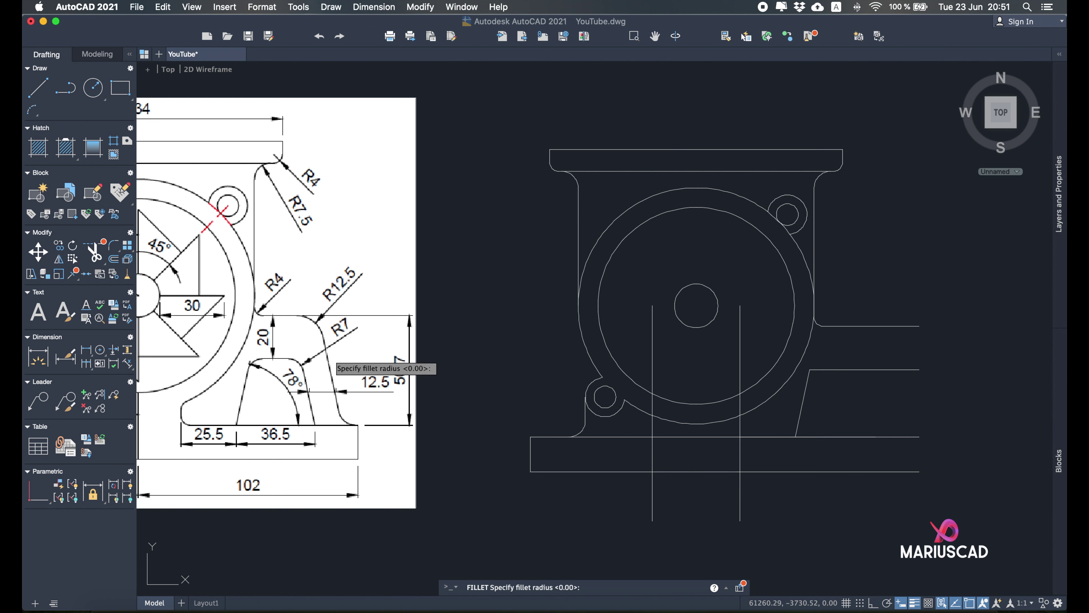
text(7)
key(Return)
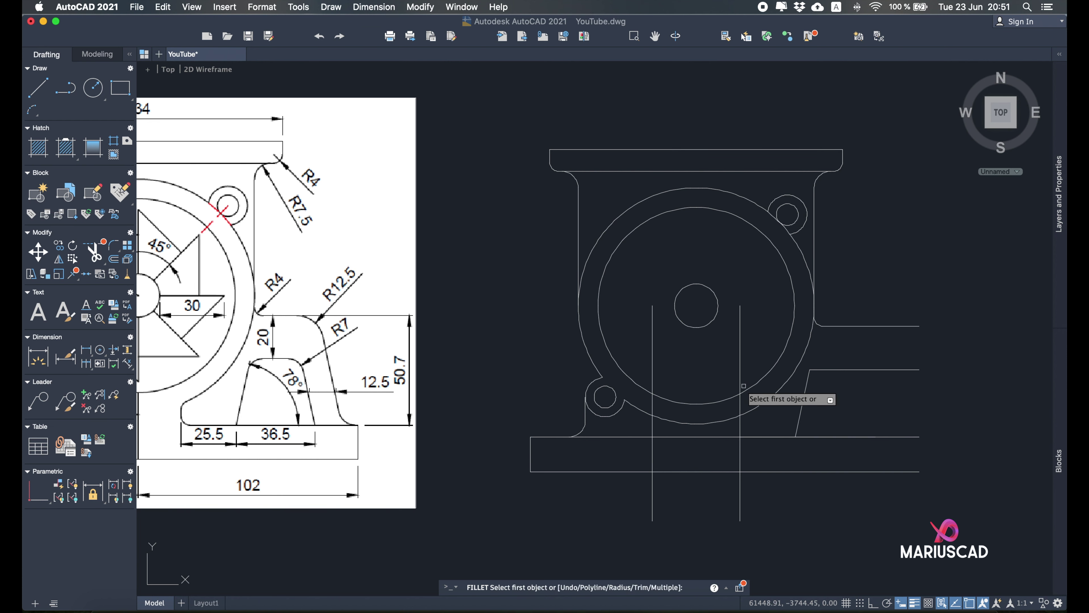
click(821, 370)
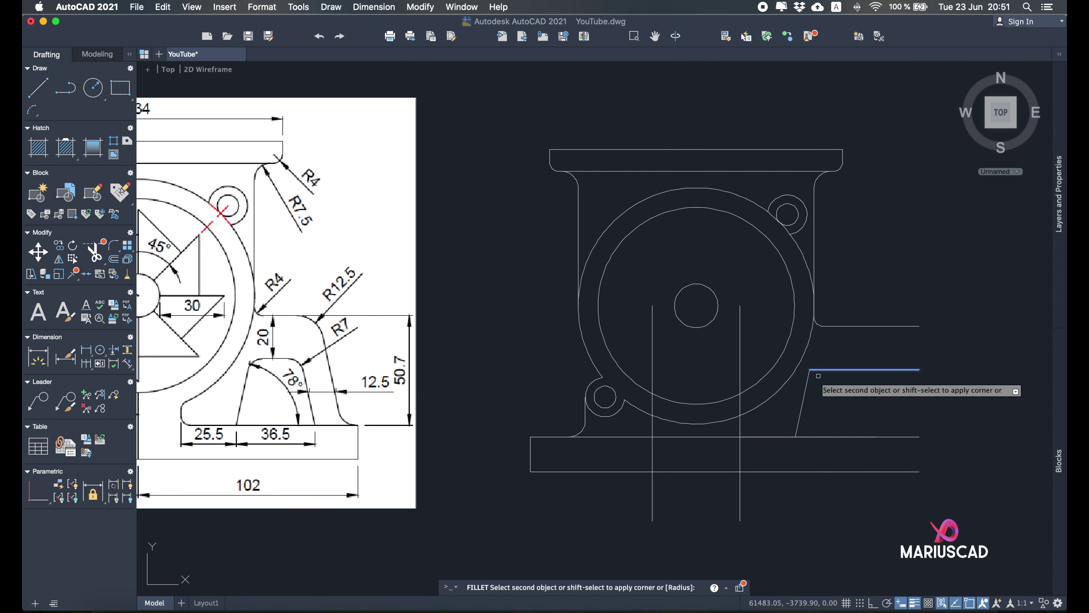
click(808, 385)
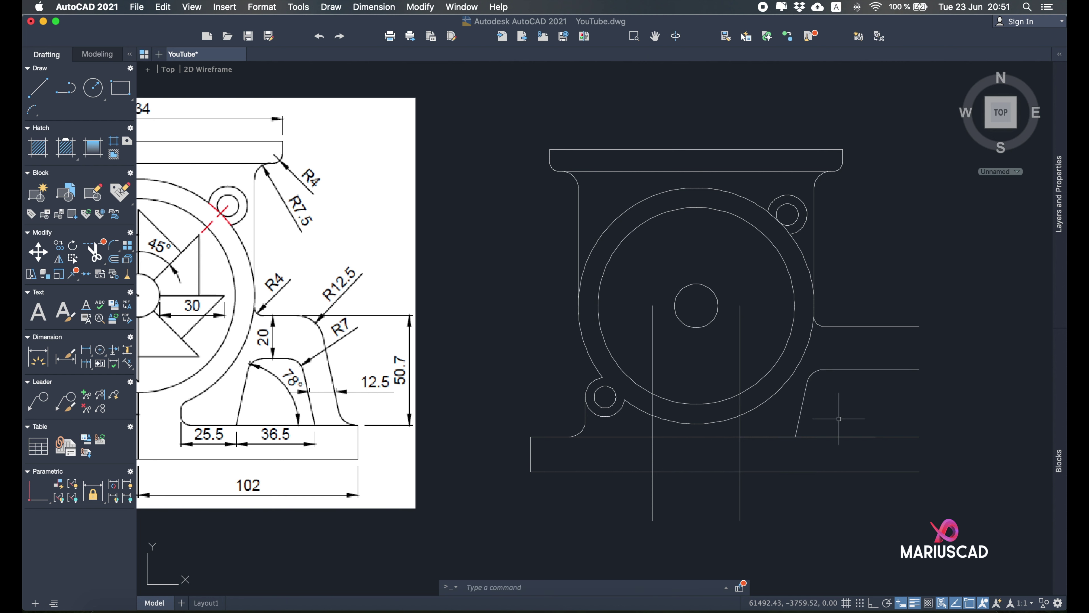
Draw a vertical helper line about 74 long upward from the midpoint of the 36.5 segment.
click(836, 437)
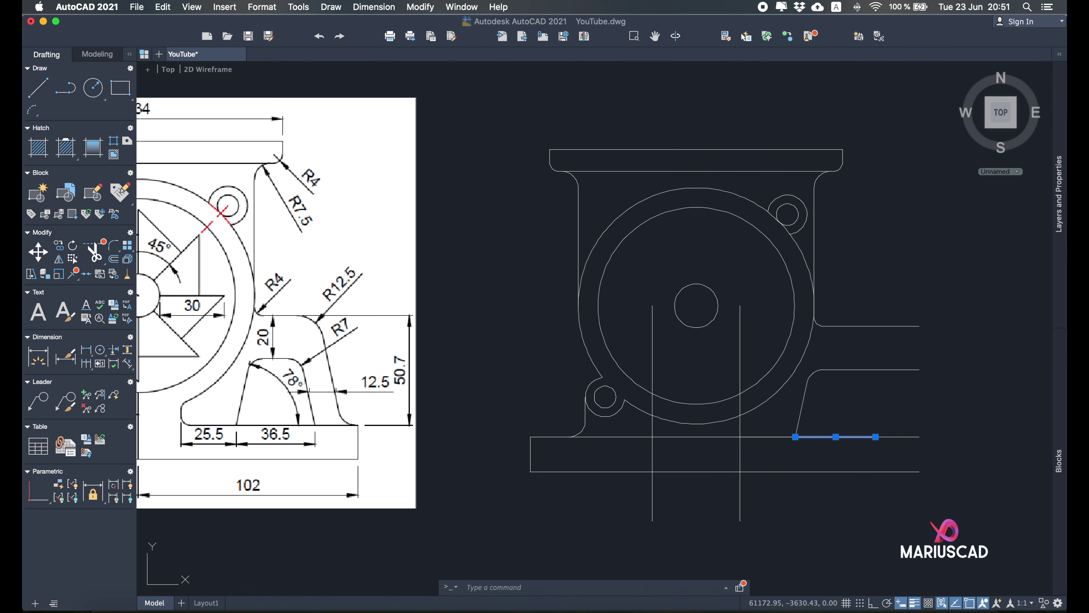
click(38, 87)
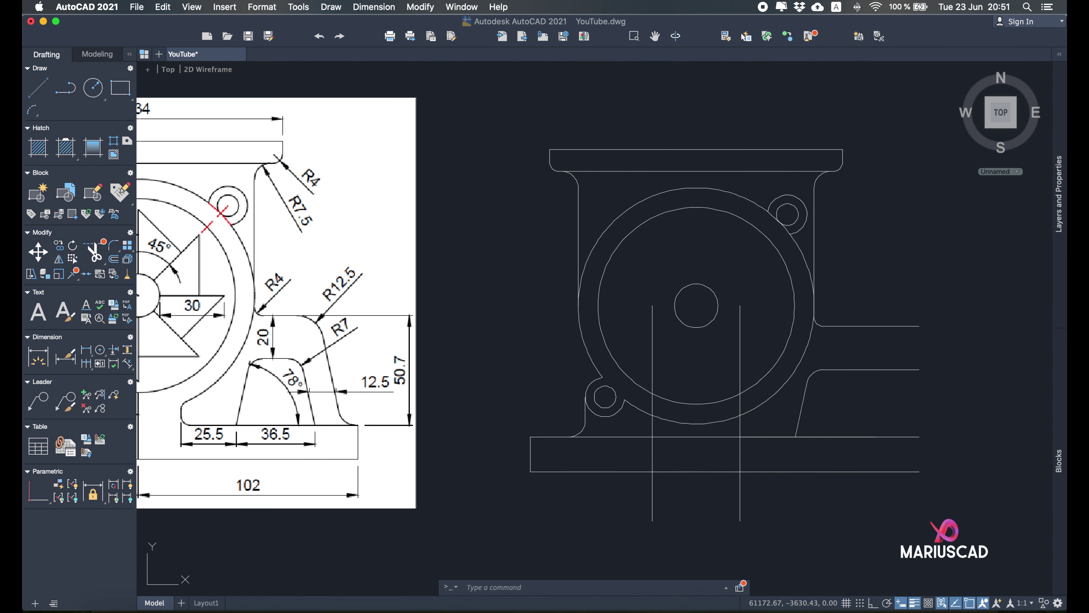
click(836, 437)
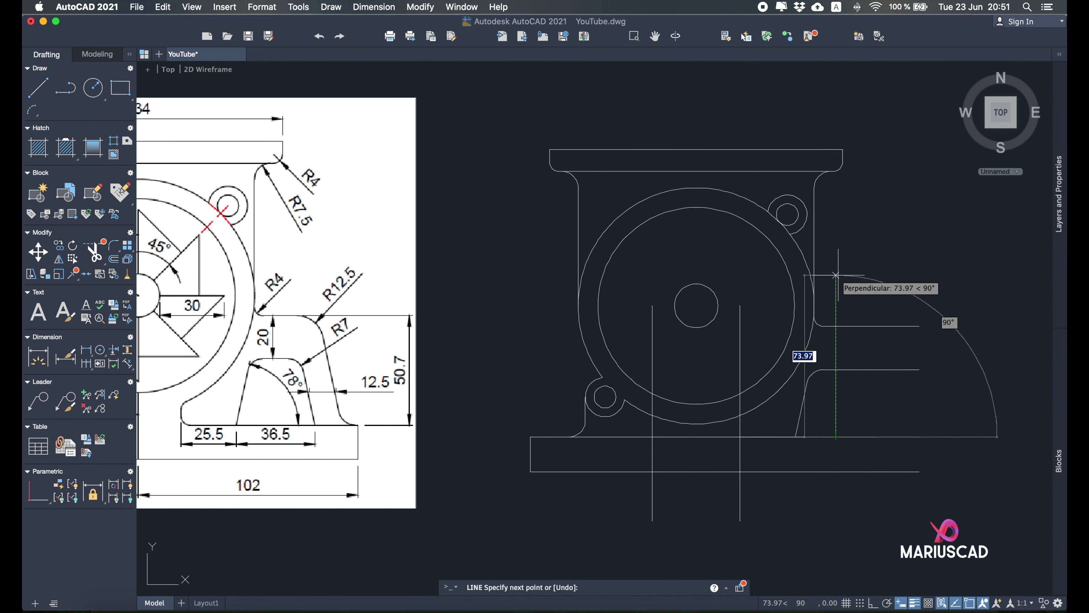
click(836, 275)
key(Return)
Mirror the 78° line and its R7 fillet about the vertical helper line, keeping the source objects.
text(mirror)
key(Return)
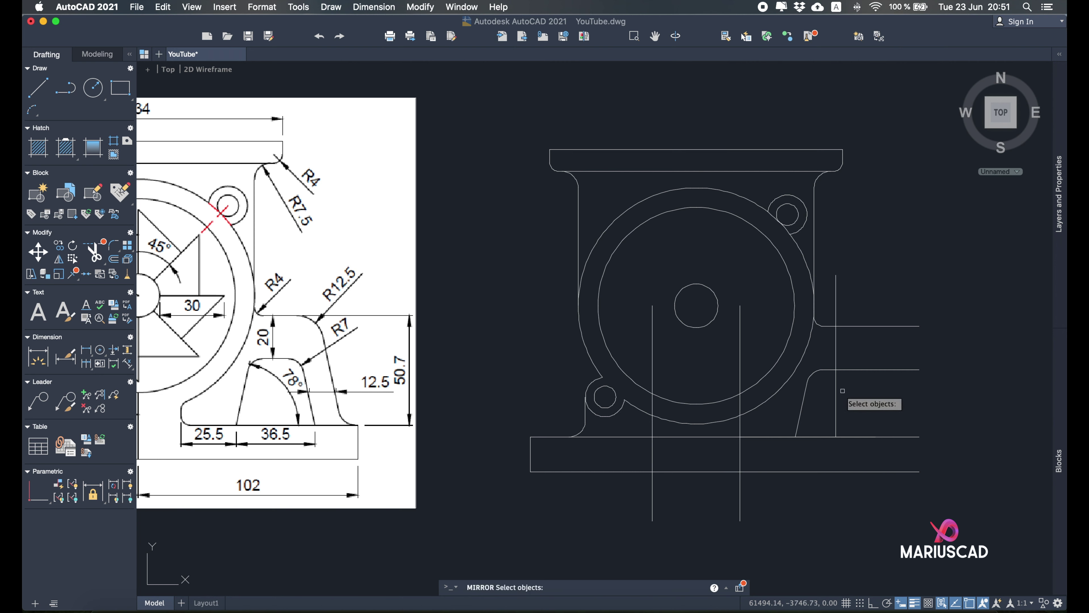
click(820, 416)
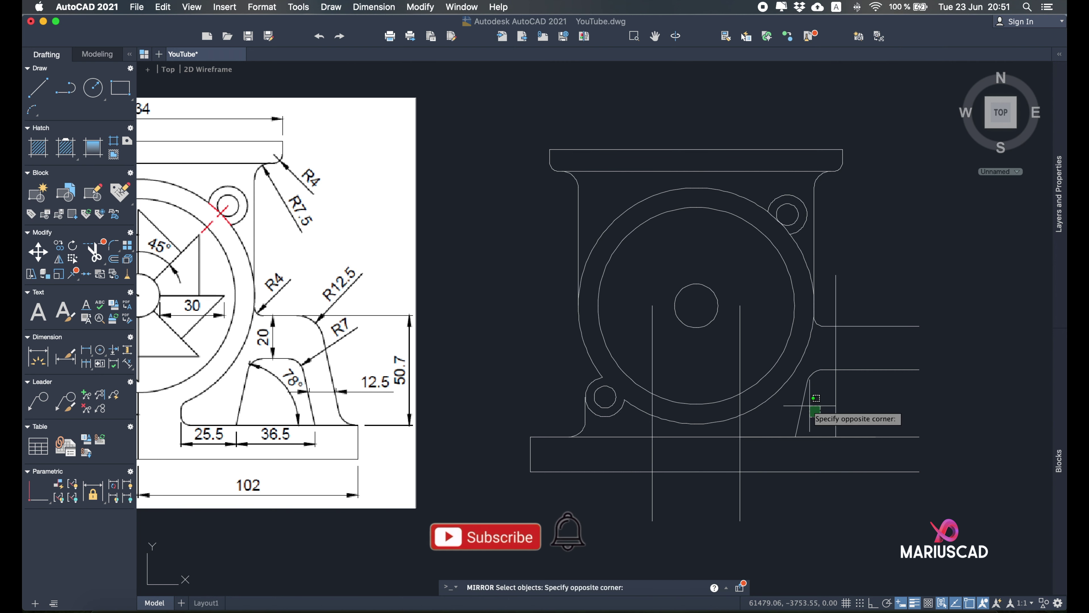
click(816, 373)
key(Return)
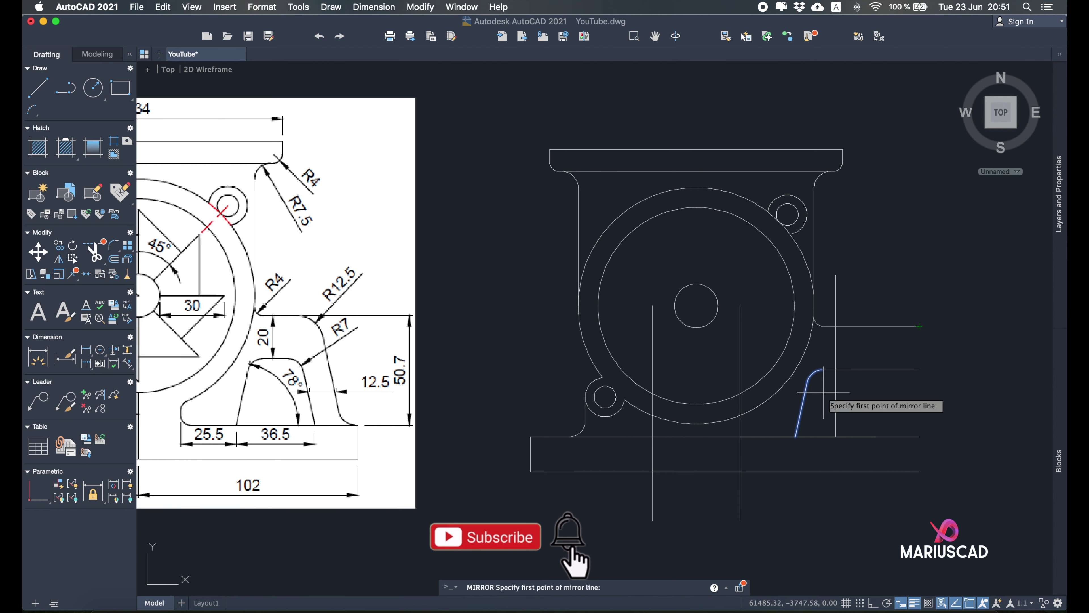
click(835, 369)
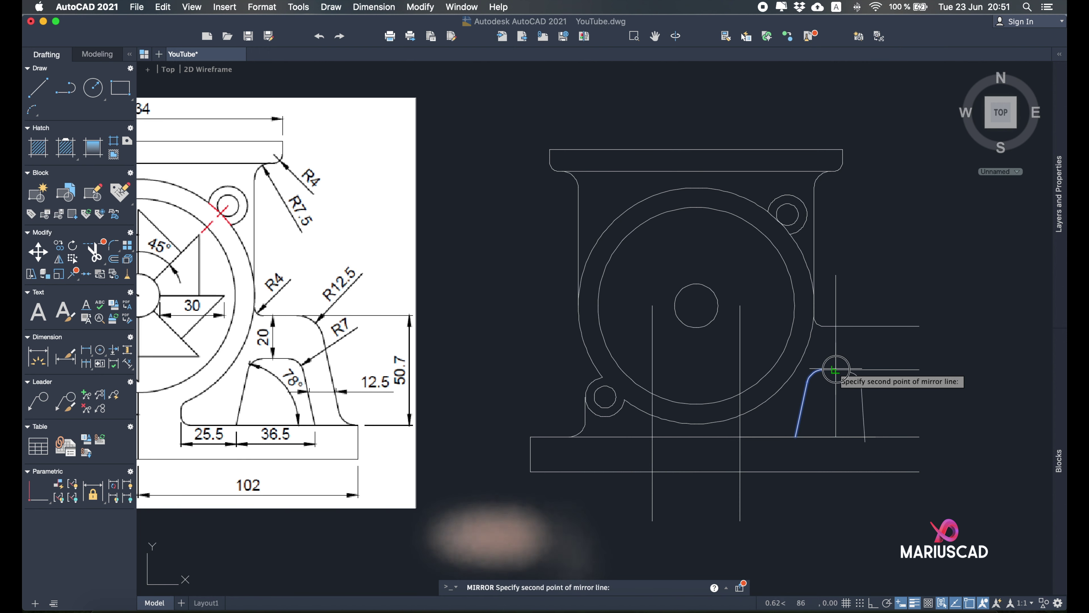
click(835, 436)
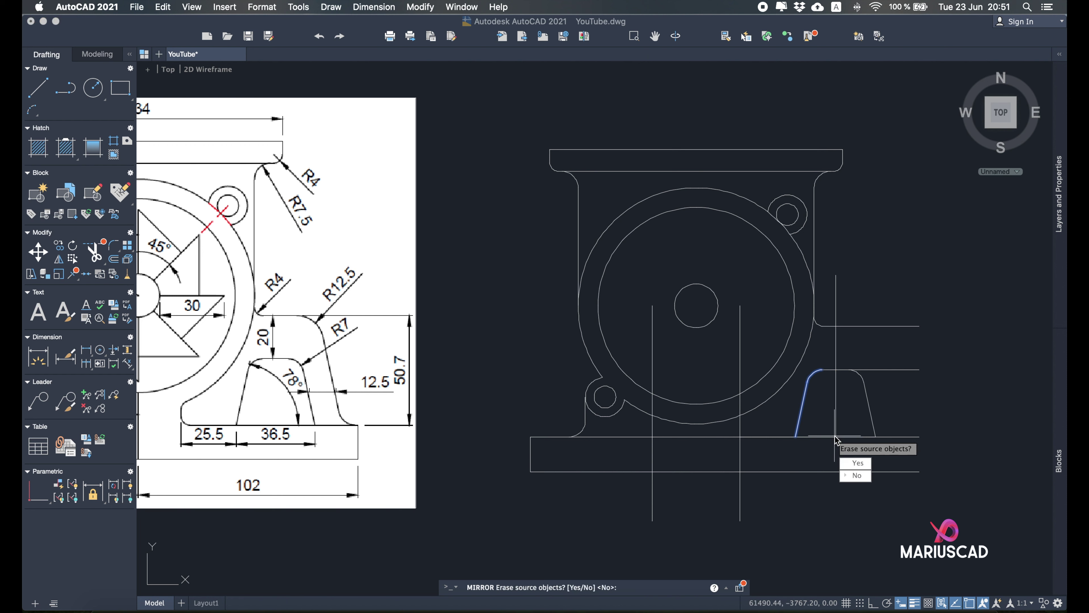
click(855, 475)
Delete the vertical helper line and trim the inner horizontal line's overhang beyond the mirrored fillet.
click(841, 356)
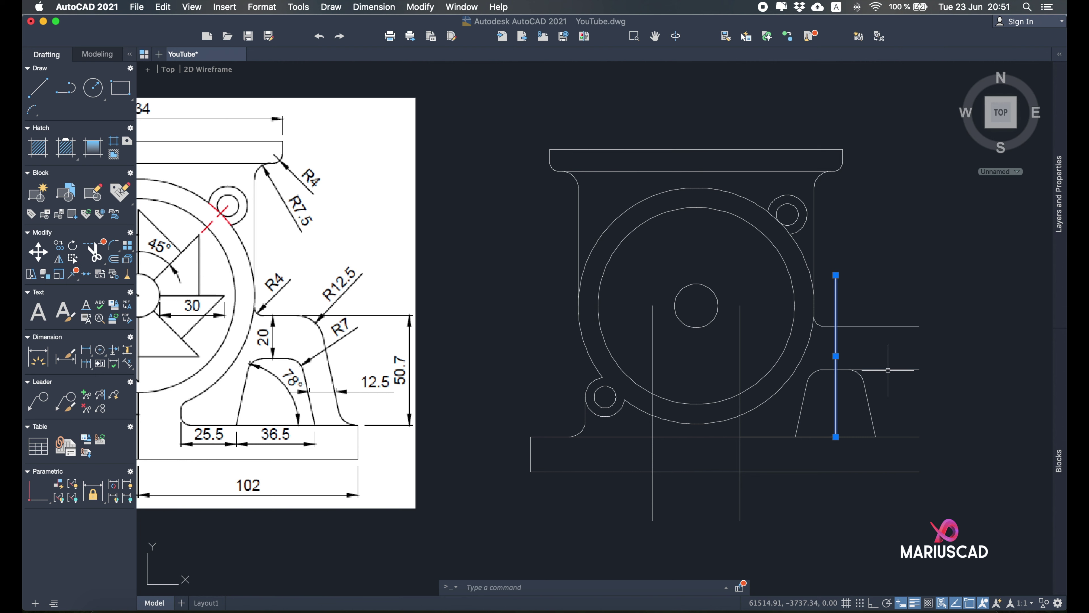
key(Delete)
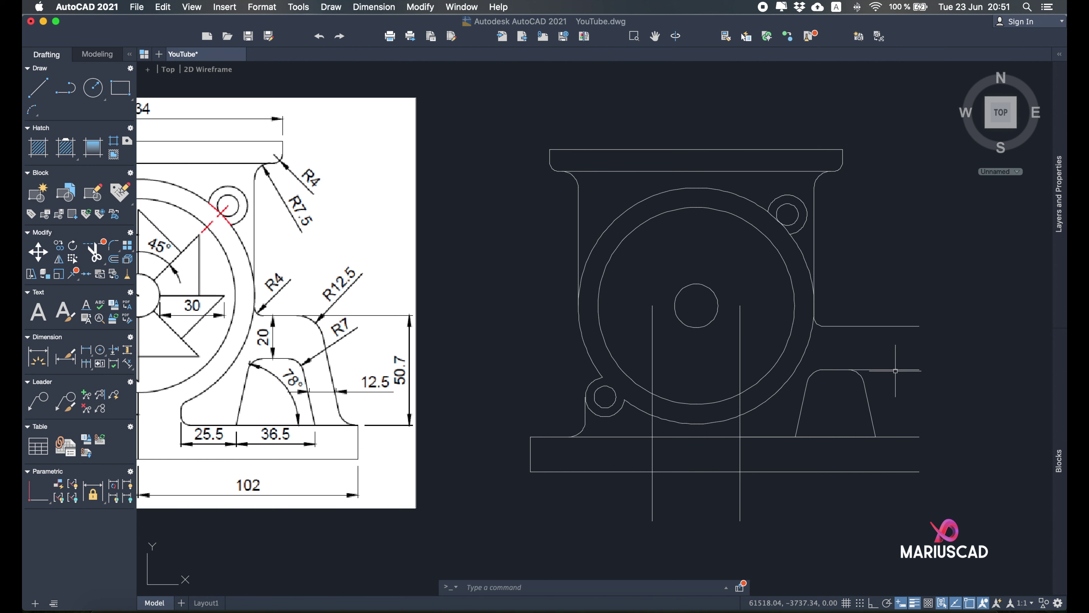
text(tr)
key(Return)
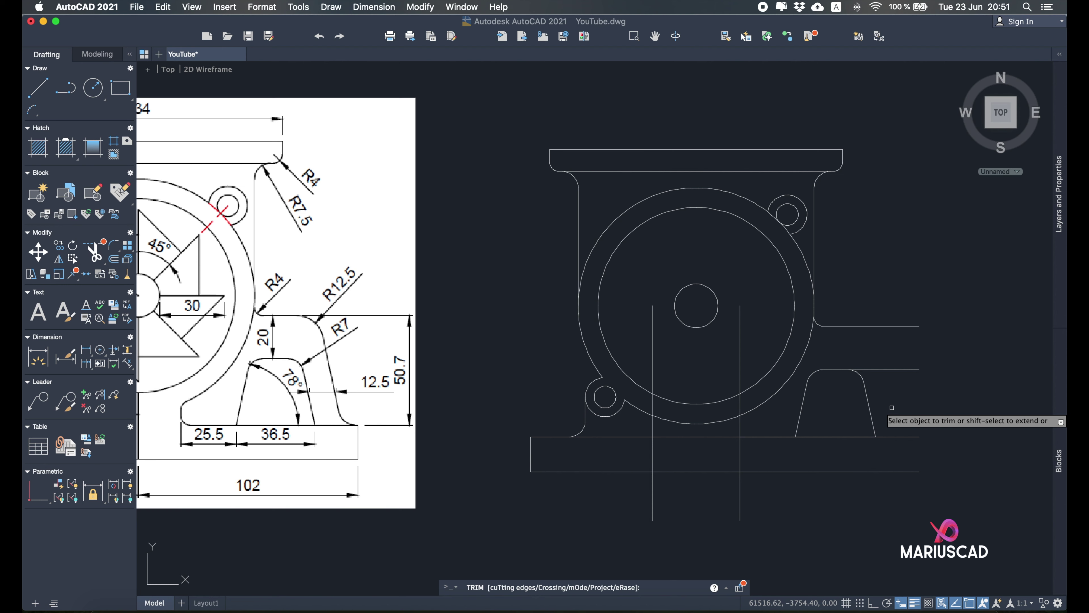
click(887, 368)
key(Return)
middle_drag(880, 465, 892, 467)
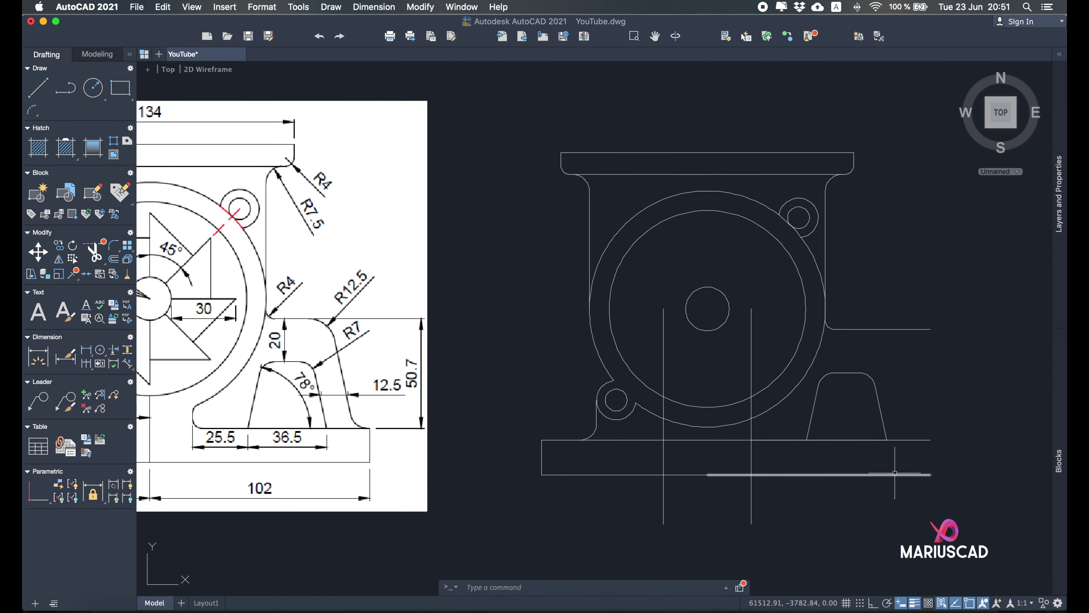
click(35, 95)
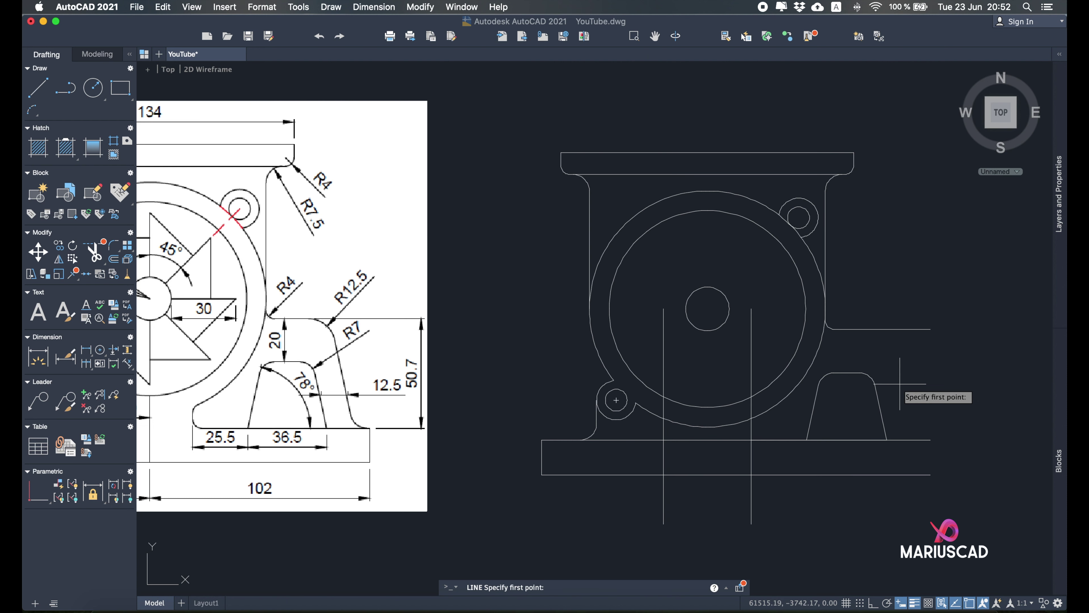
key(Escape)
text(orf)
key(Return)
text(12.5)
key(Return)
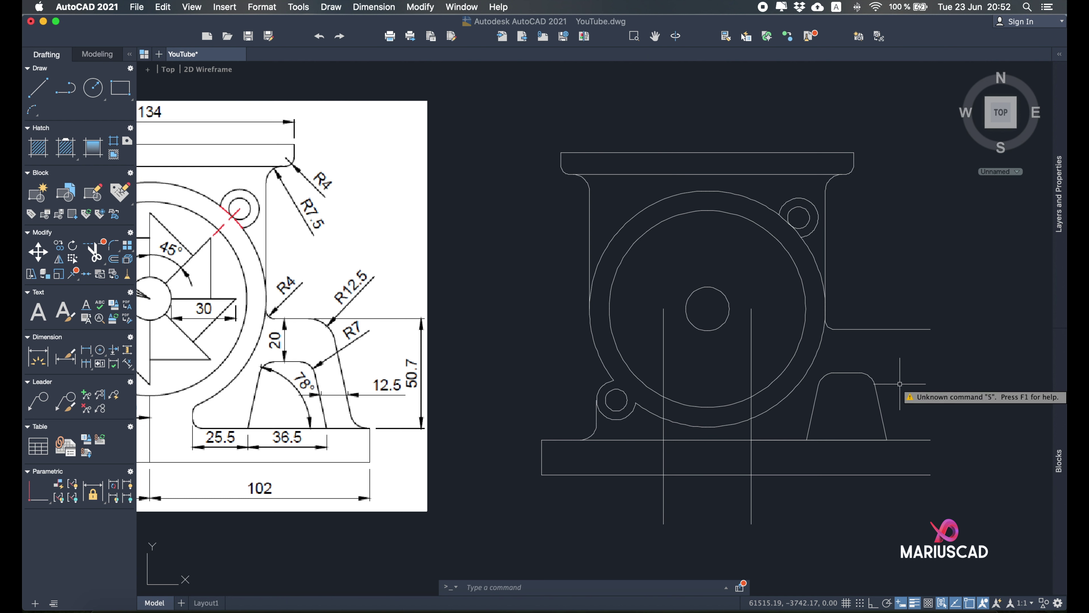
Offset the mirrored slanted line of the support's inner opening by 12.5 to the right.
text(of)
key(Return)
text(12.5)
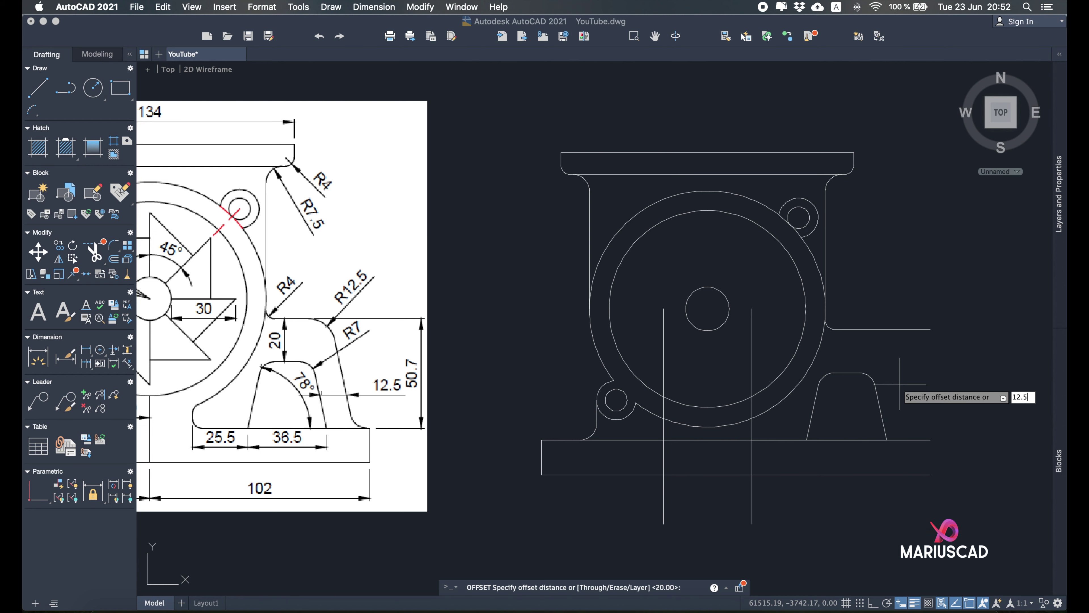
key(Return)
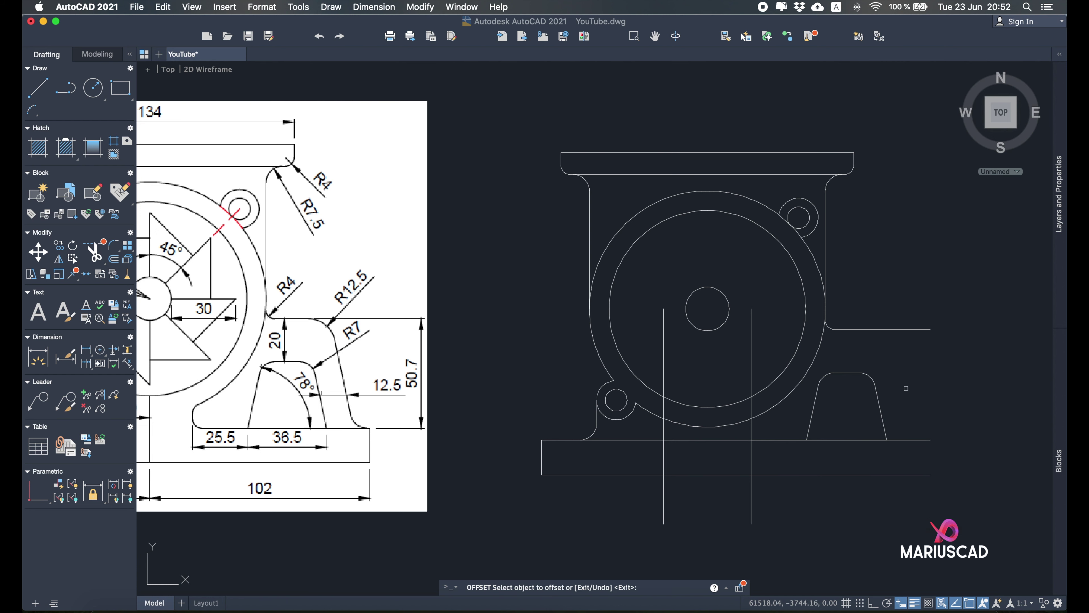
click(877, 394)
click(900, 385)
key(Return)
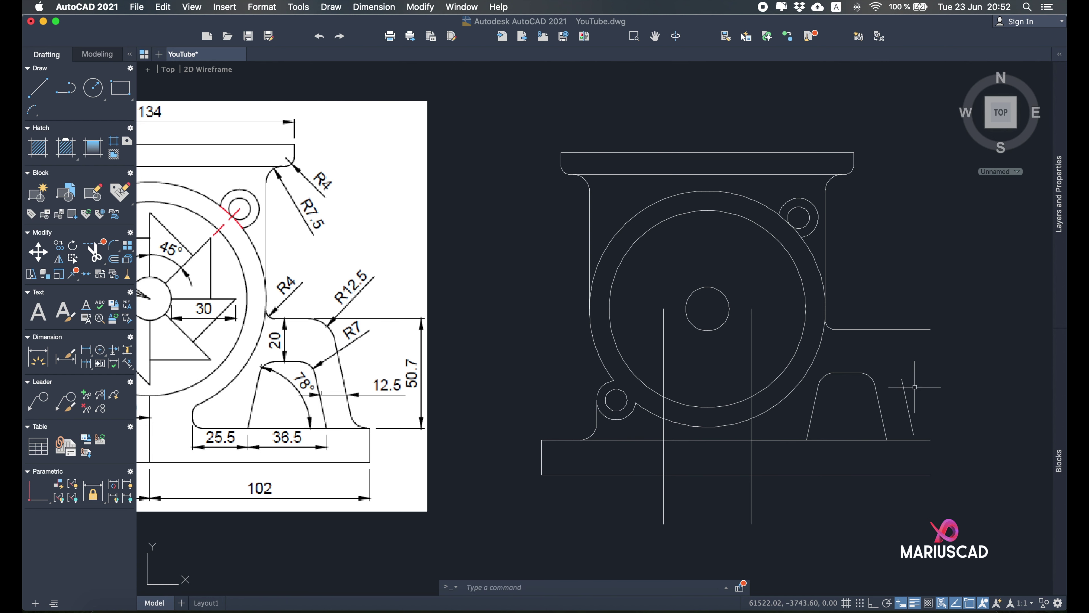
Fillet the corner between the support's upper horizontal edge and its outer slanted line with radius 12.5.
text(fill)
key(Return)
text(r)
key(Return)
key(Return)
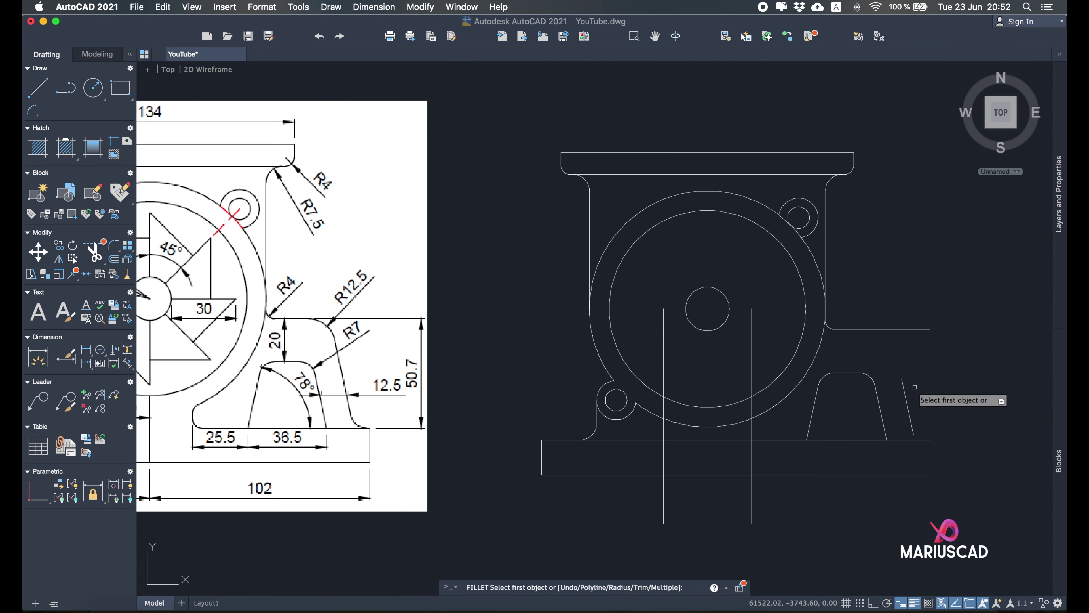
click(902, 381)
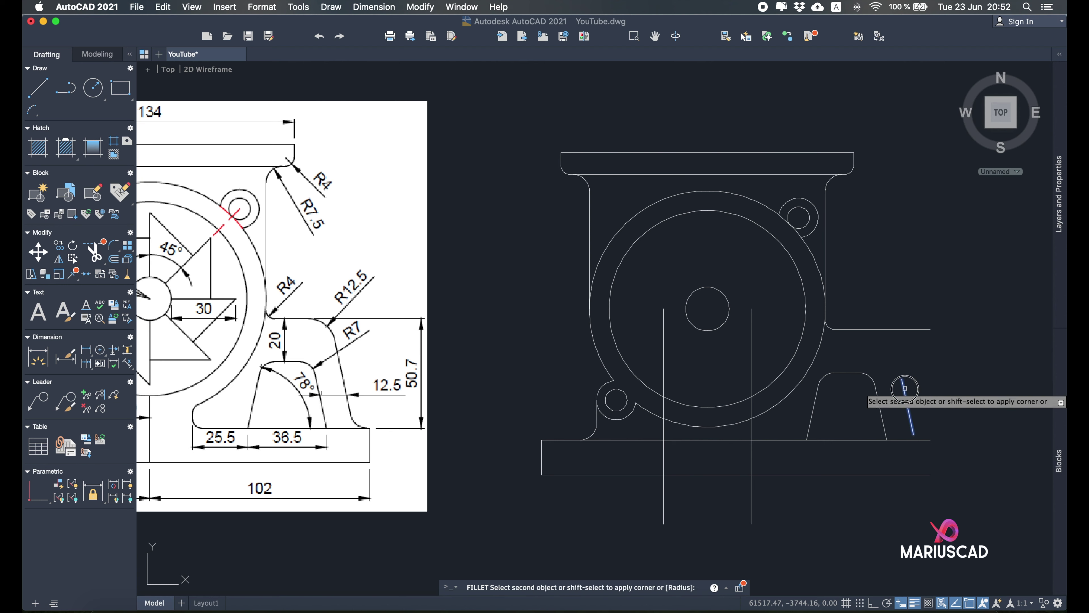
click(866, 331)
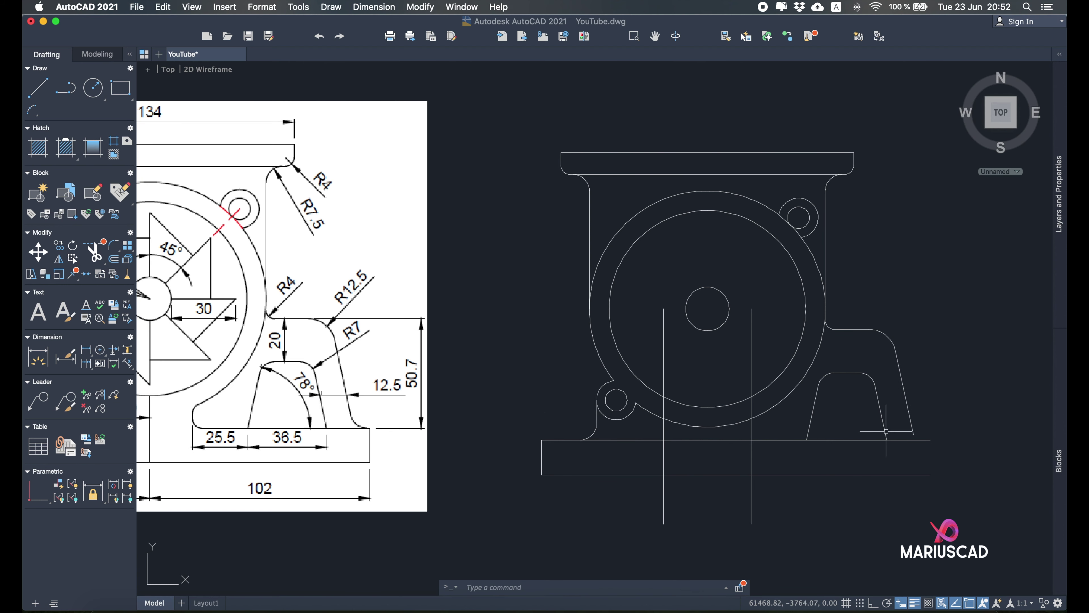
middle_drag(518, 413, 677, 382)
click(37, 87)
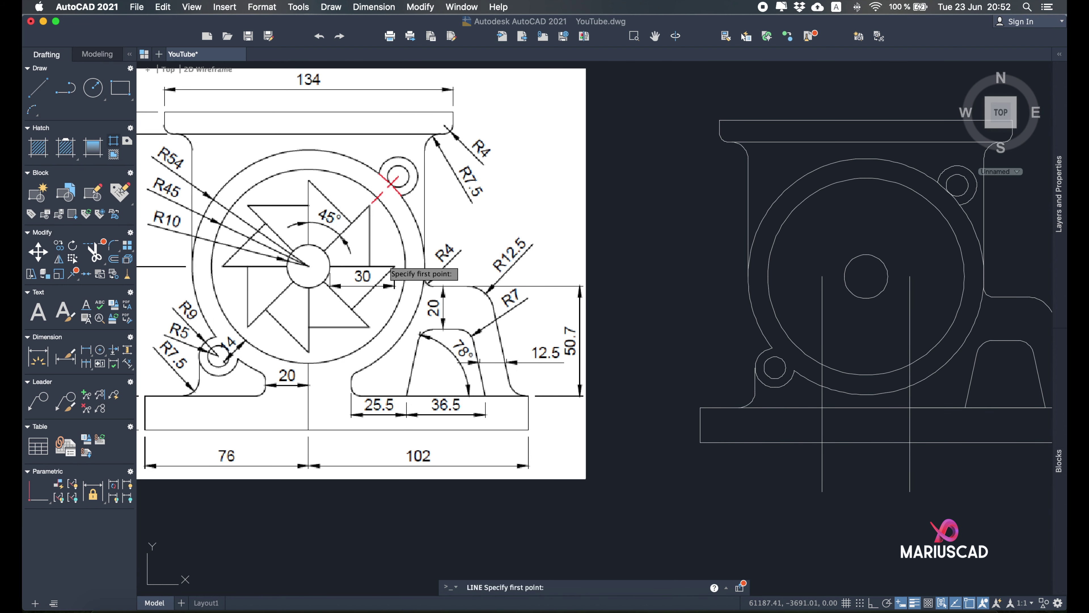
middle_drag(532, 380, 641, 393)
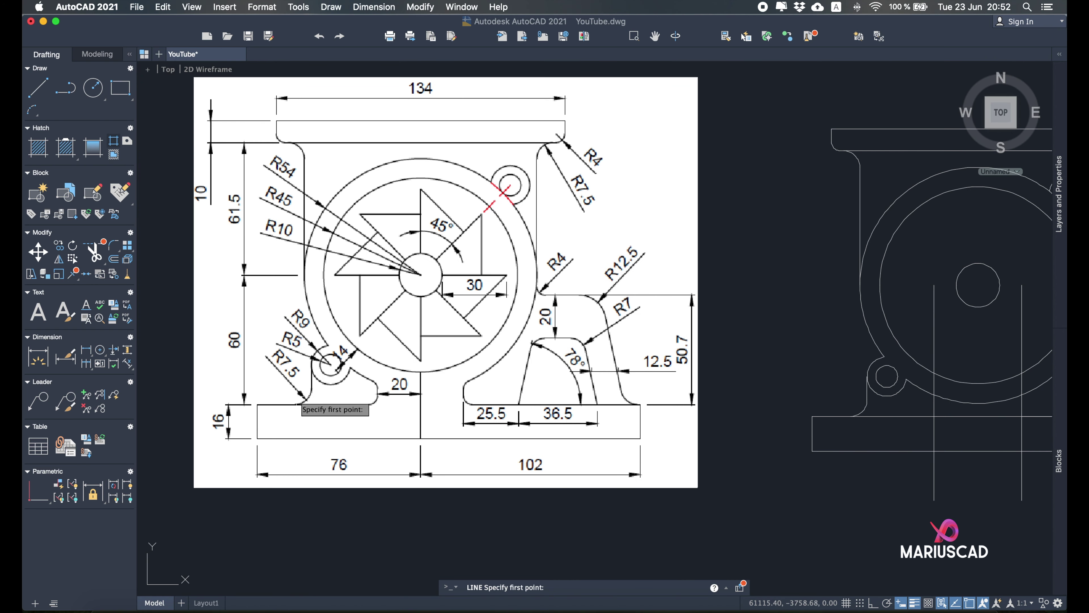
middle_drag(844, 390, 540, 373)
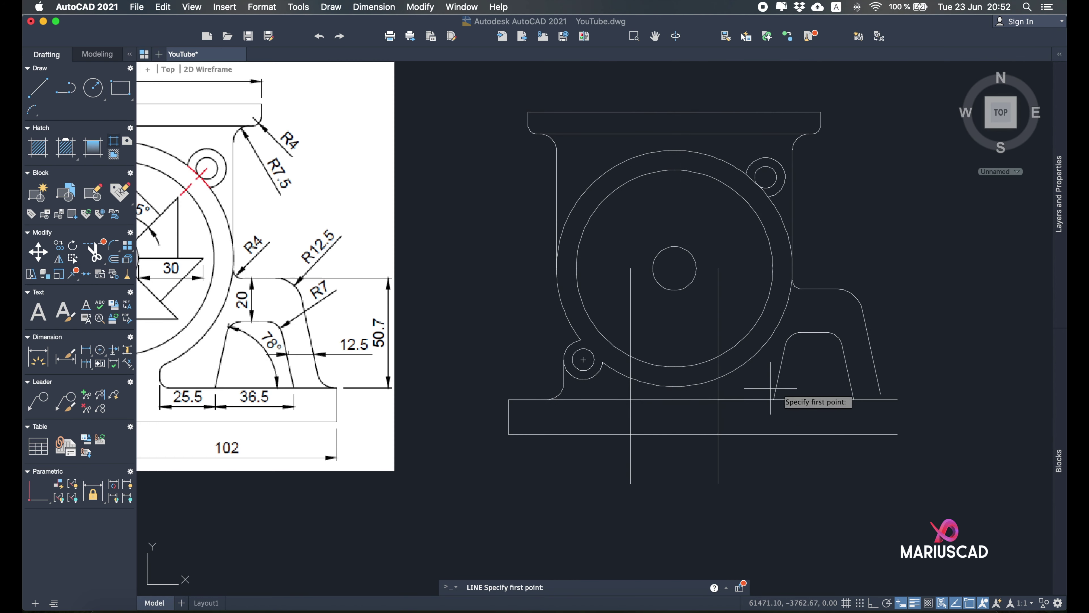
text(fillet)
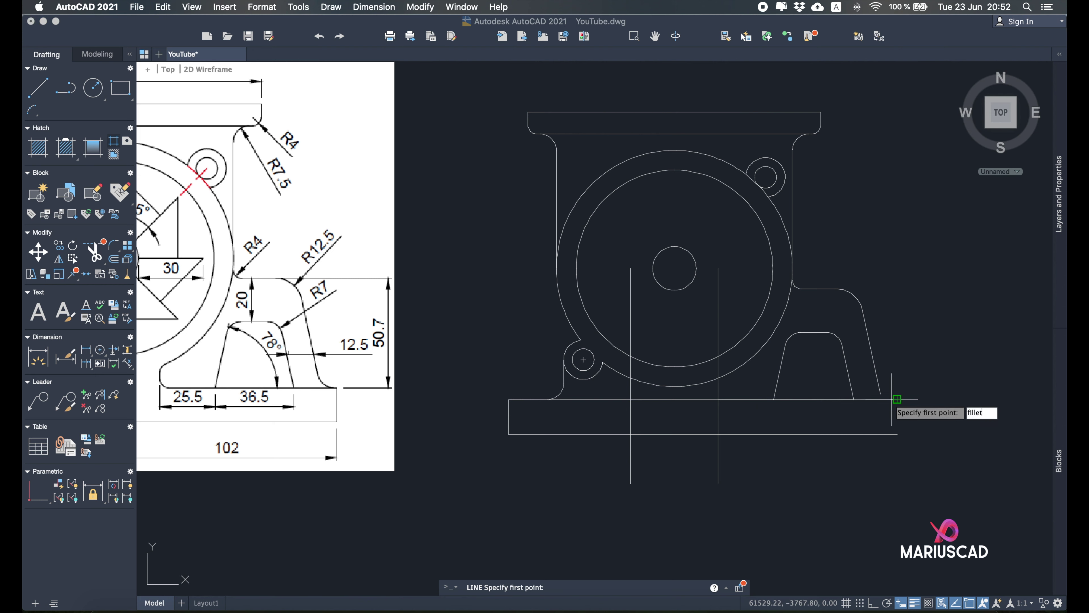
key(Return)
text(r)
key(BackSpace)
click(893, 399)
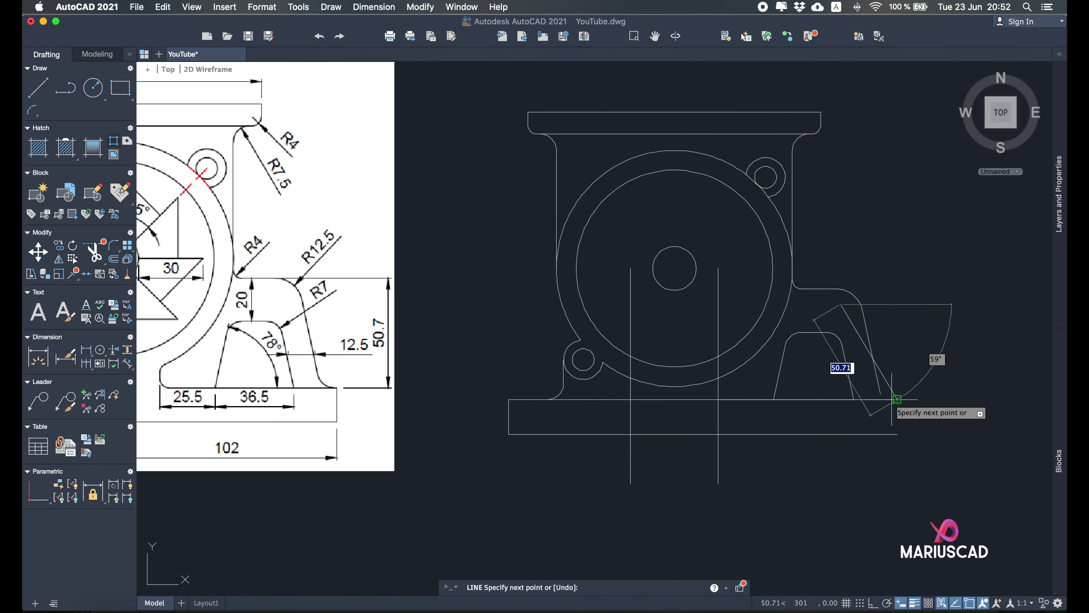
key(Escape)
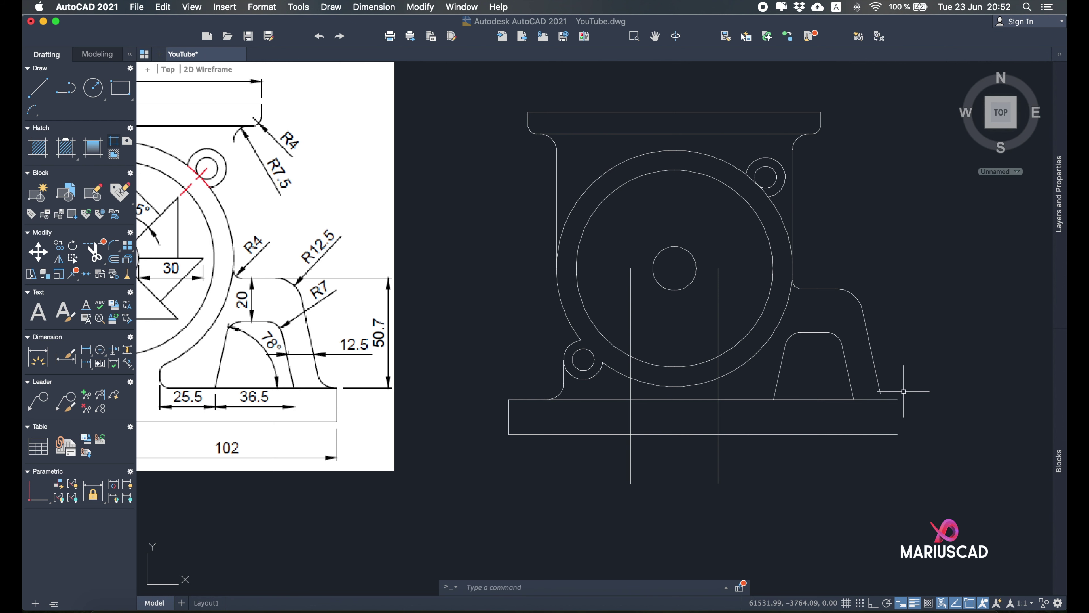
Fillet the support's outer slanted line into the base's top edge with radius 7.5.
text(i)
text(llet)
key(Return)
text(r)
key(Return)
text(7.5)
key(Return)
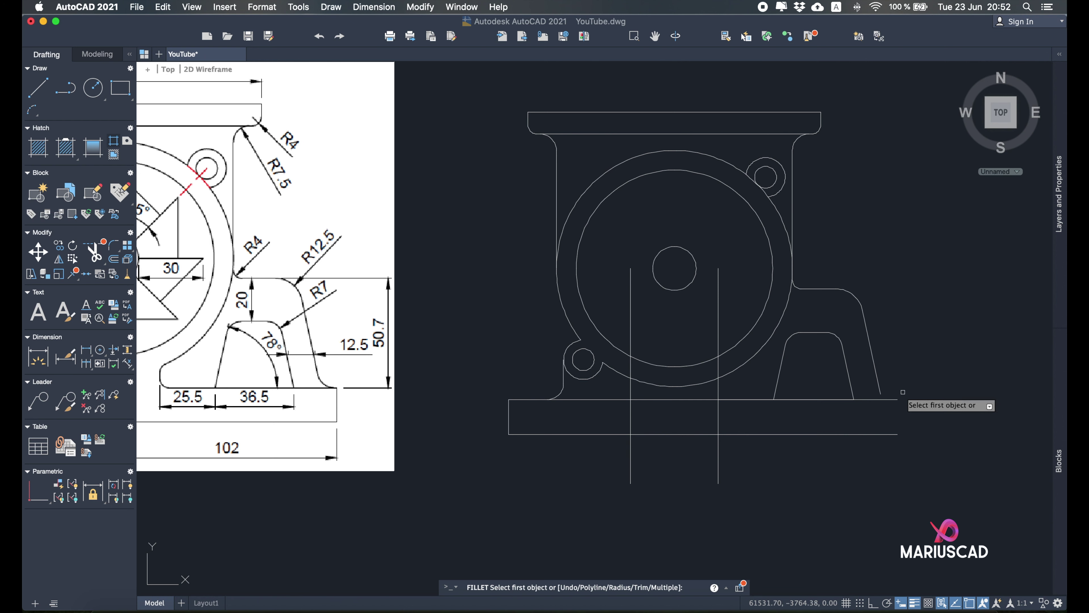
click(891, 400)
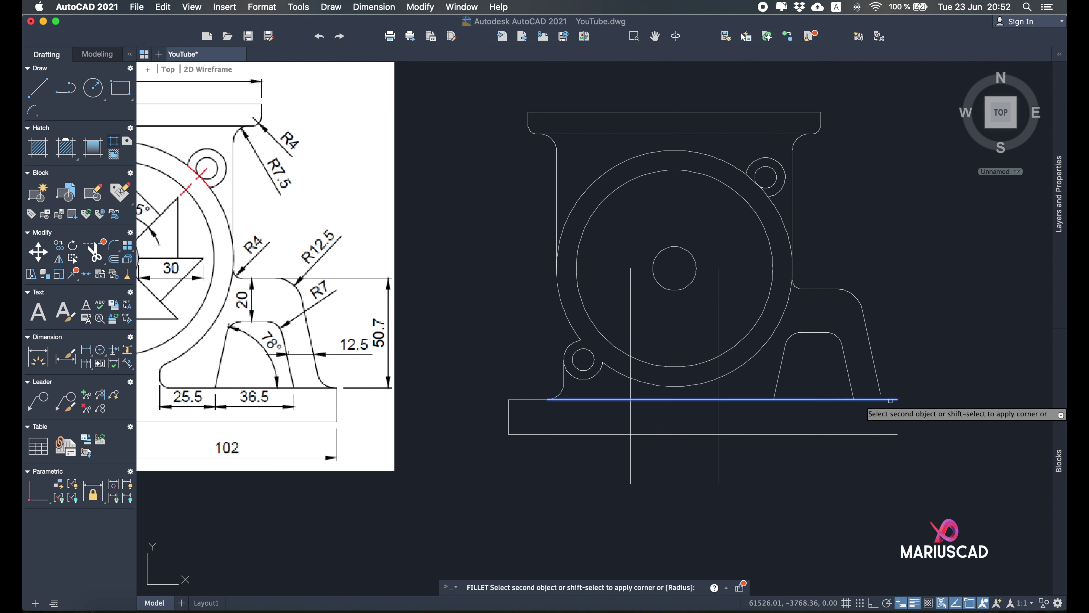
click(881, 386)
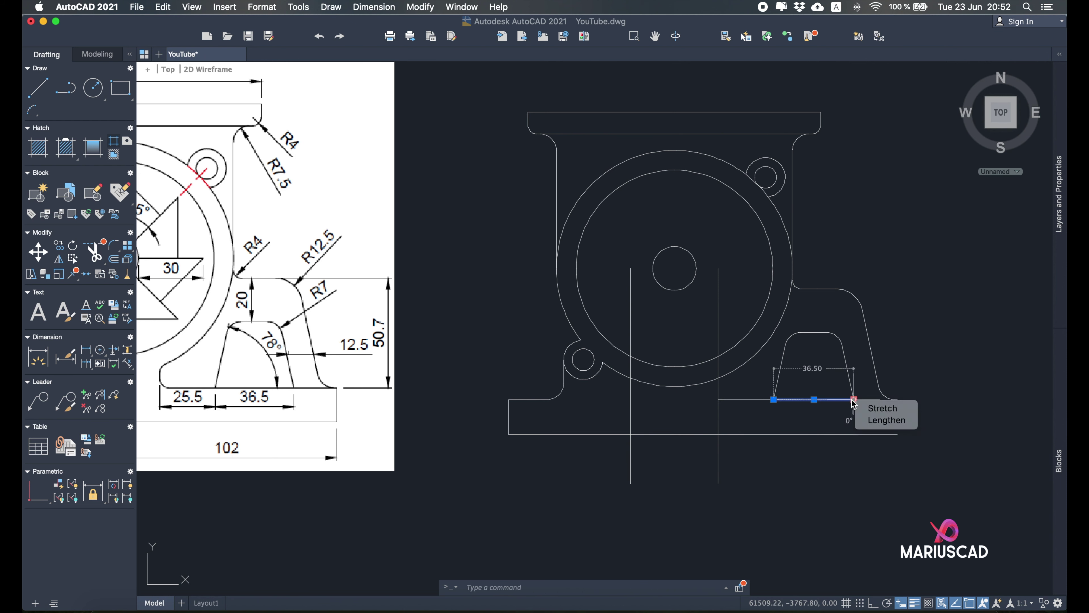
Restore the base's top edge by stretching the 36.5 segment to its right end and the adjoining segment leftward to the lower lug's fillet.
click(854, 399)
click(895, 399)
key(Escape)
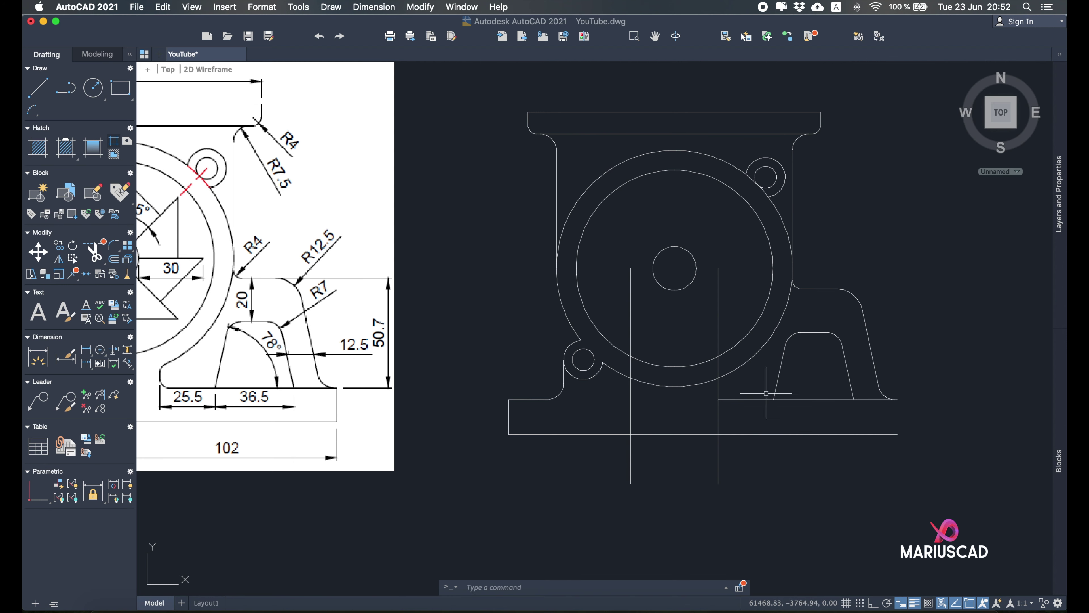
middle_drag(705, 418, 794, 437)
scroll(782, 450, up, 3)
scroll(781, 450, down, 5)
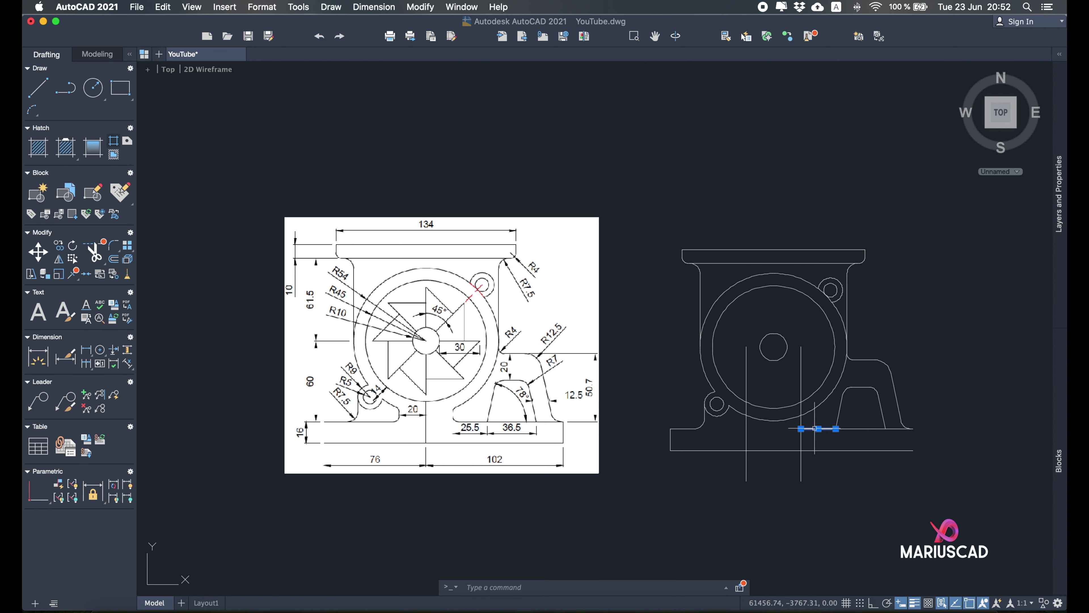
click(801, 429)
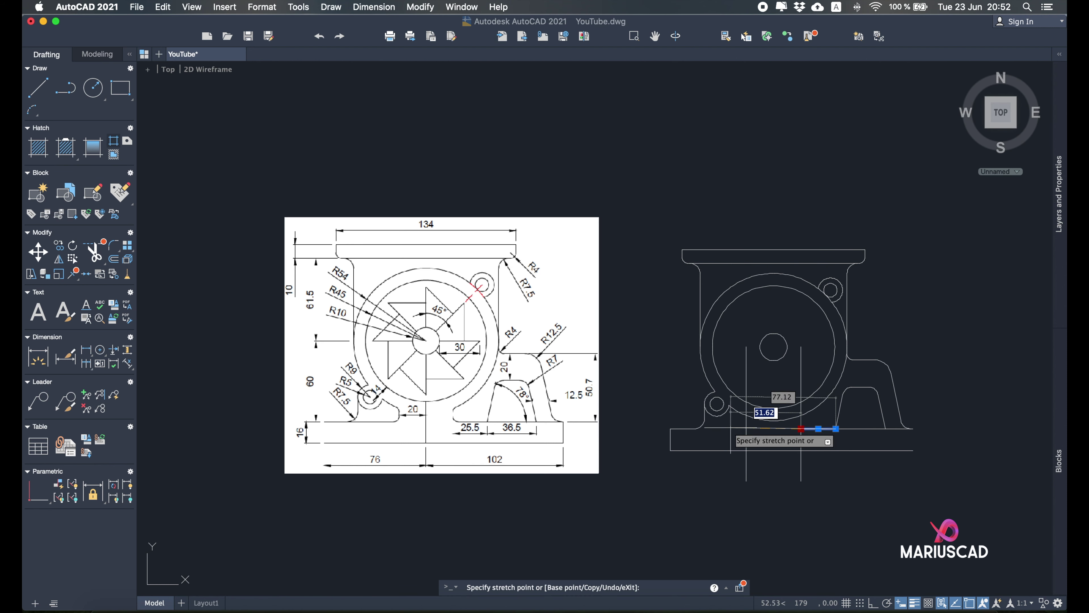
click(695, 429)
key(Escape)
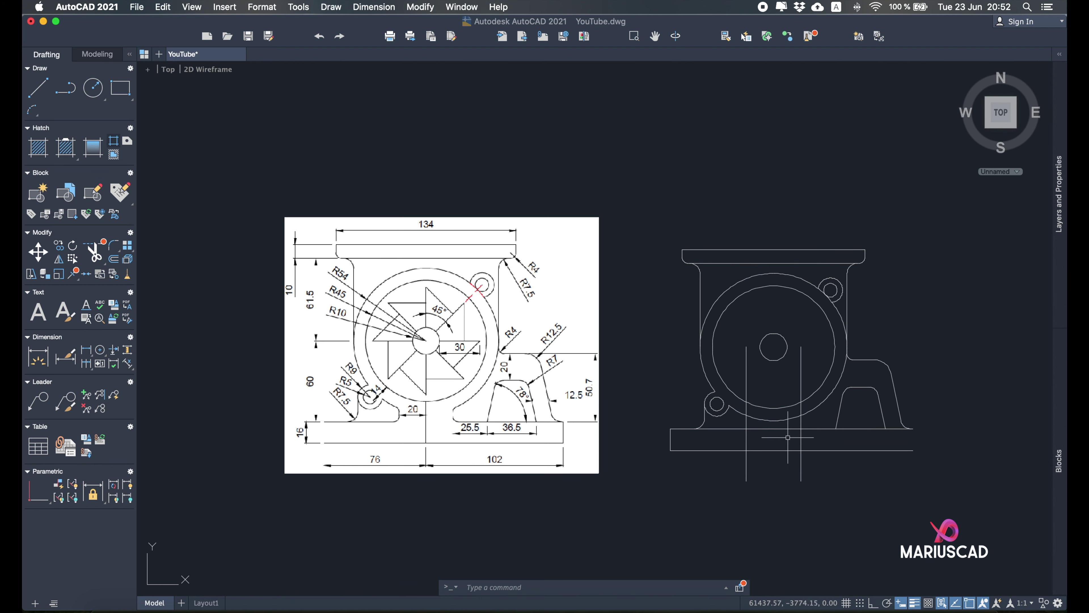
Examine the lower part of the reference drawing, where the inner feet meet the base and the outer circle.
scroll(780, 437, down, 2)
scroll(806, 439, up, 4)
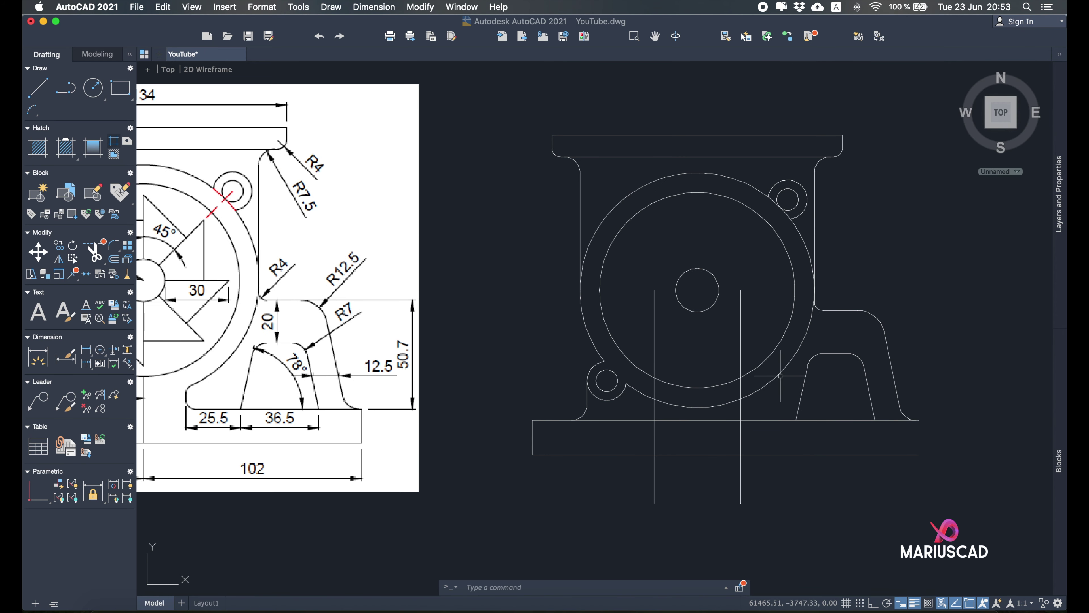
middle_drag(825, 403, 856, 425)
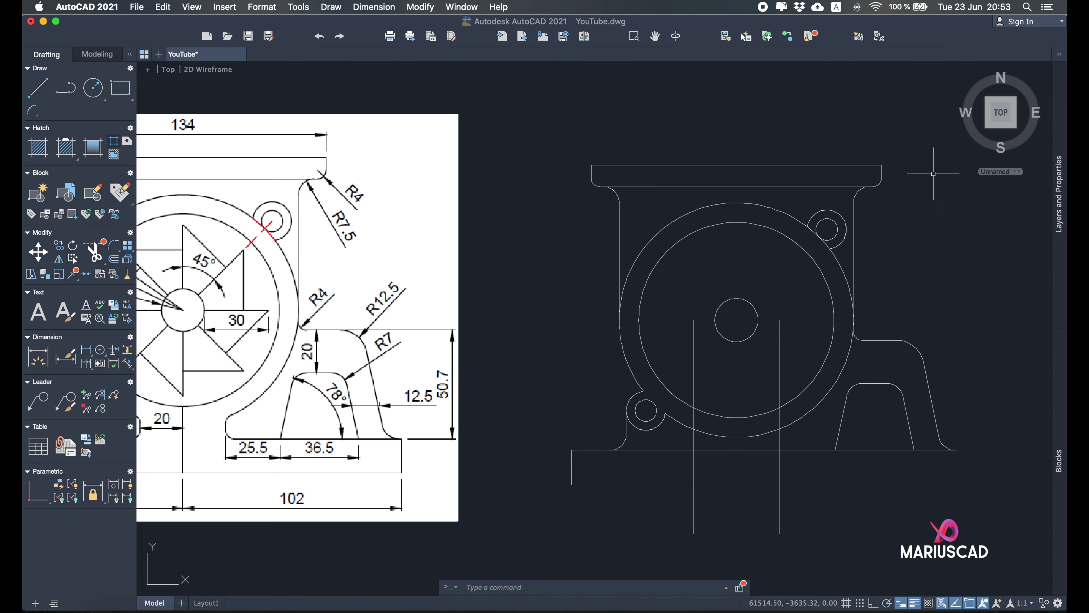
mouse_move(826, 400)
middle_down()
mouse_move(908, 401)
mouse_move(976, 421)
mouse_move(935, 435)
middle_up()
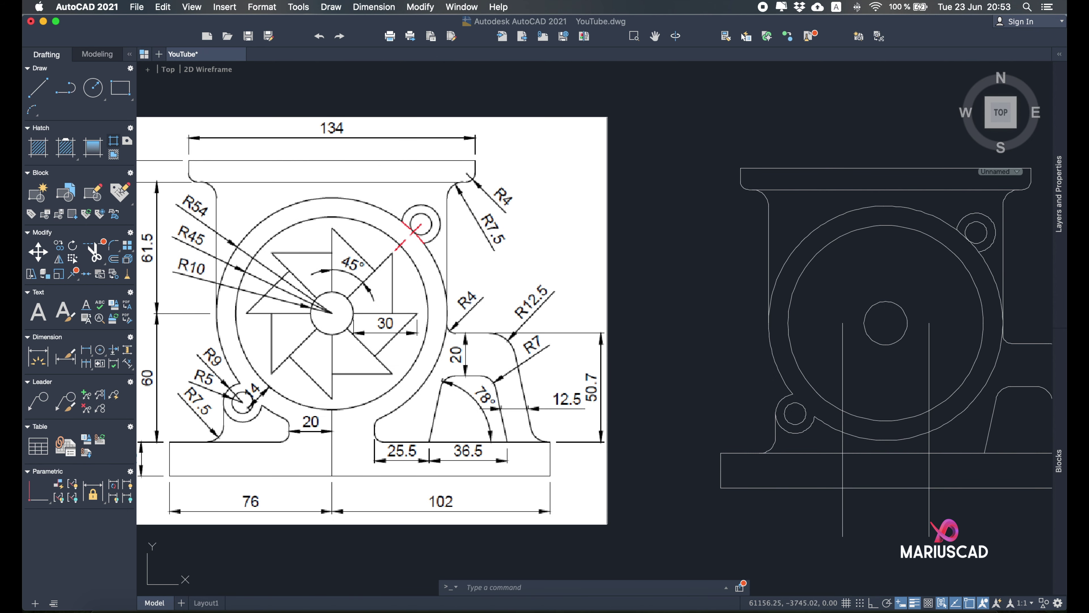
scroll(250, 422, down, 2)
scroll(257, 422, up, 2)
middle_drag(269, 422, 555, 398)
scroll(494, 393, up, 2)
click(38, 87)
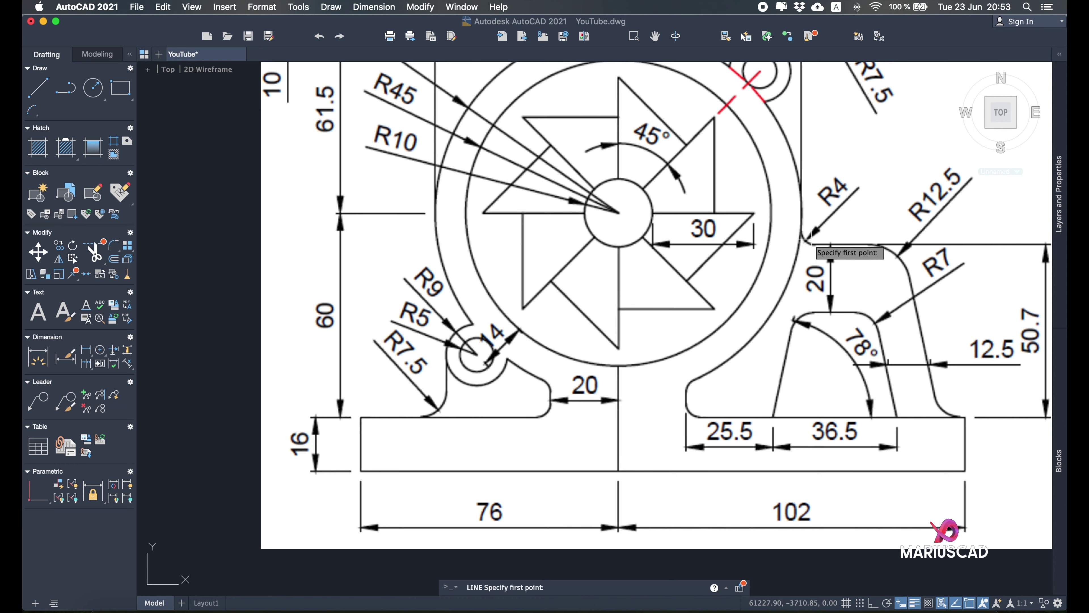
scroll(745, 395, up, 2)
scroll(745, 402, down, 4)
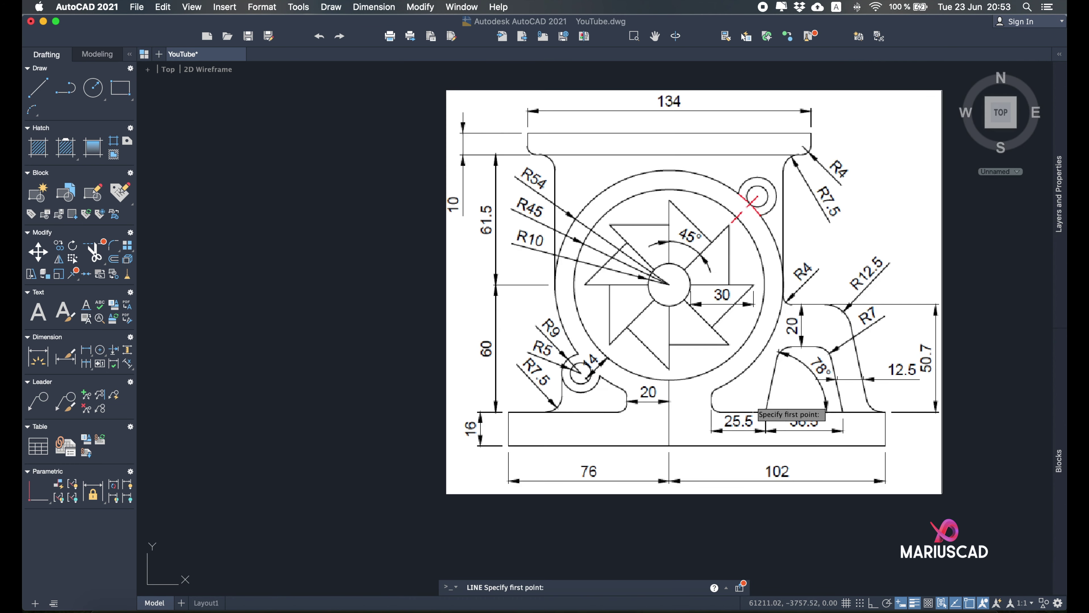
scroll(754, 409, right, 10)
scroll(756, 410, down, 2)
scroll(751, 408, up, 4)
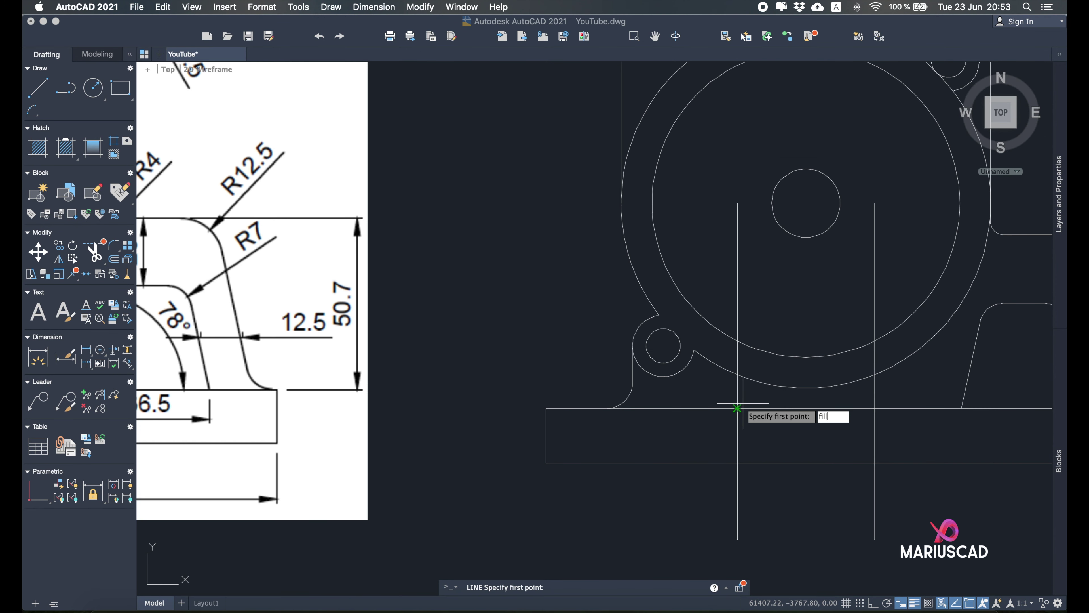
key(Return)
text(r)
key(Escape)
Fillet the left inner vertical line and the base's top edge with radius 7.5, keeping the portion toward the lower lug.
text(fillet)
key(Return)
text(r)
key(Return)
text(7.5)
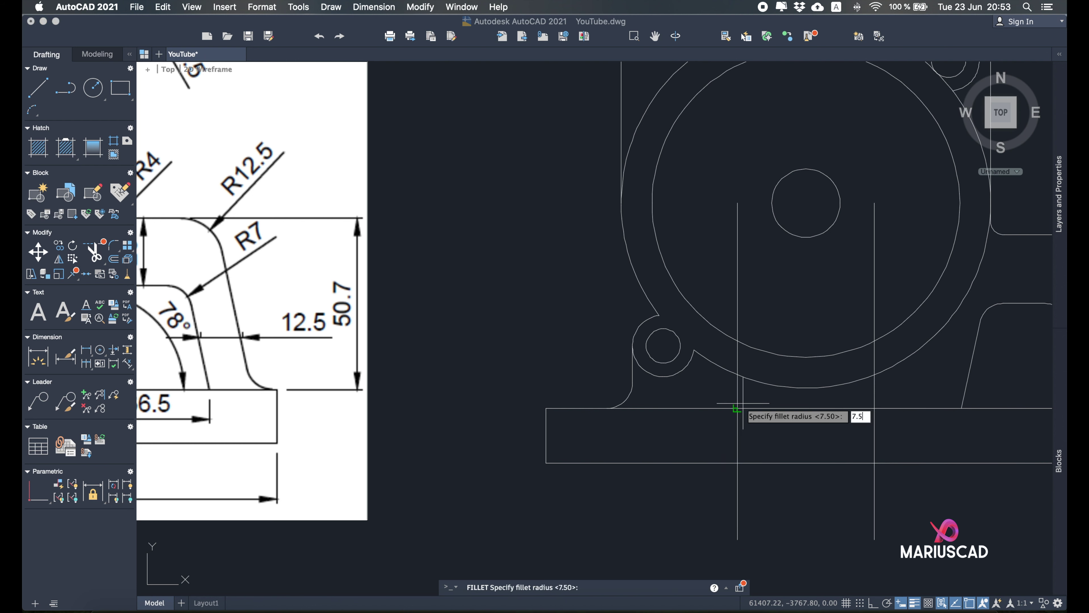
key(Return)
click(737, 400)
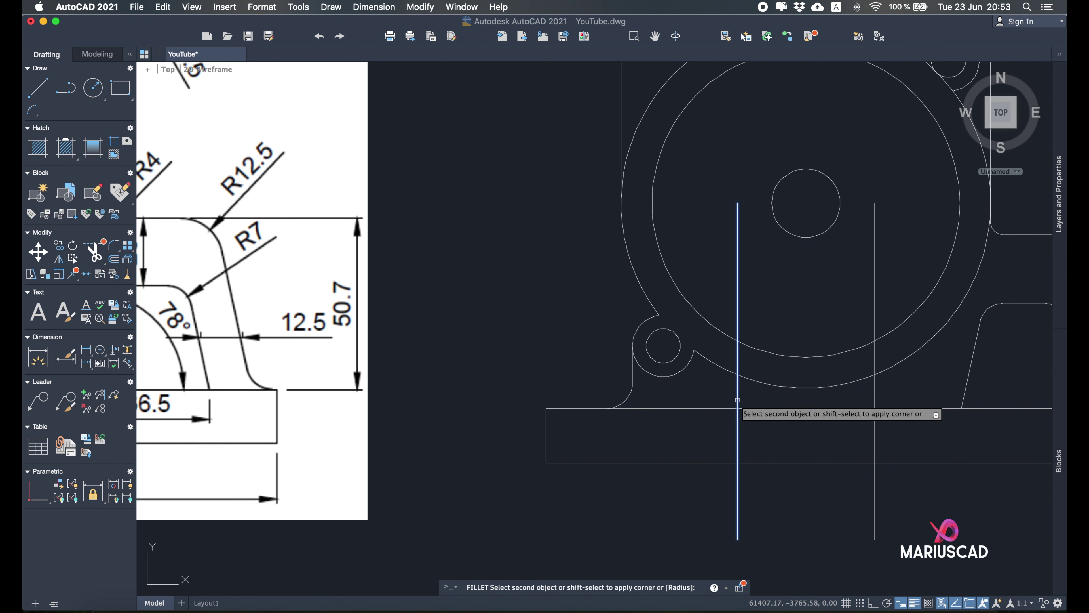
click(730, 407)
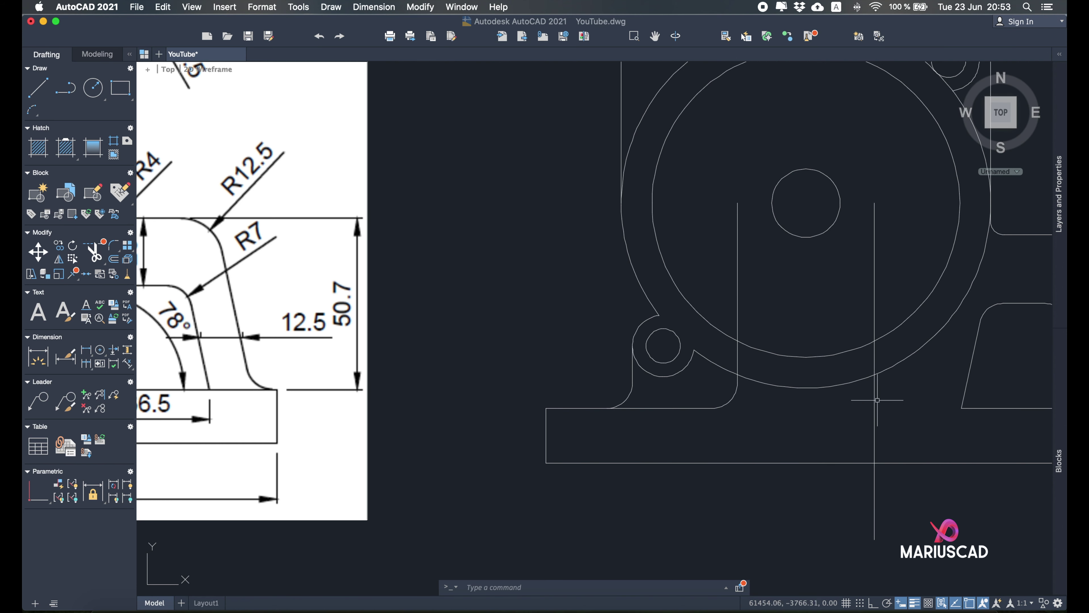
Stretch the left end of the right-hand base top segment leftward past the right inner vertical line.
click(961, 407)
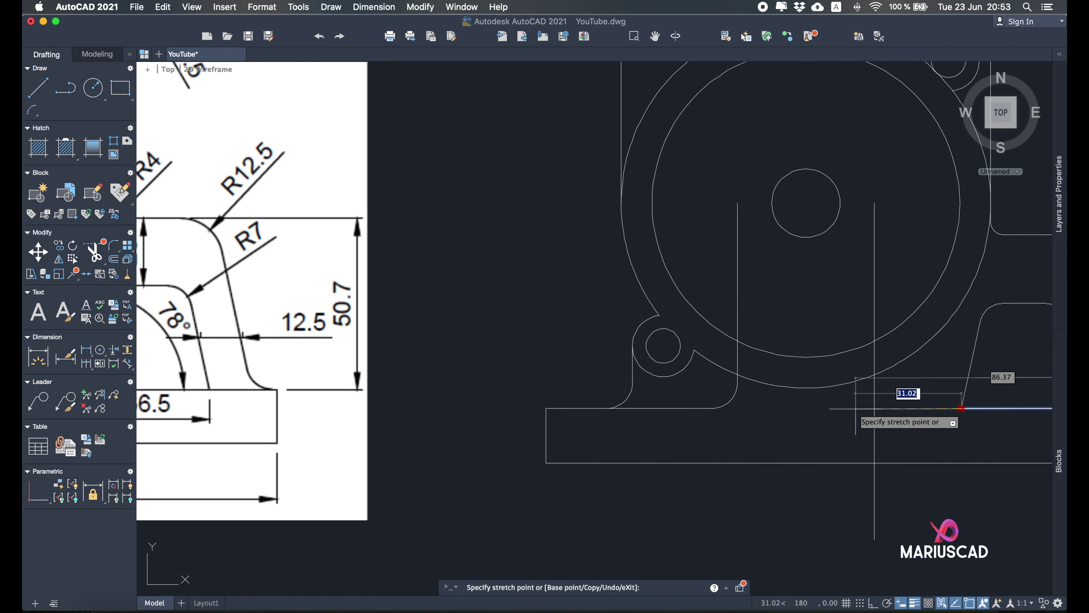
click(849, 408)
key(Escape)
middle_drag(884, 415, 804, 429)
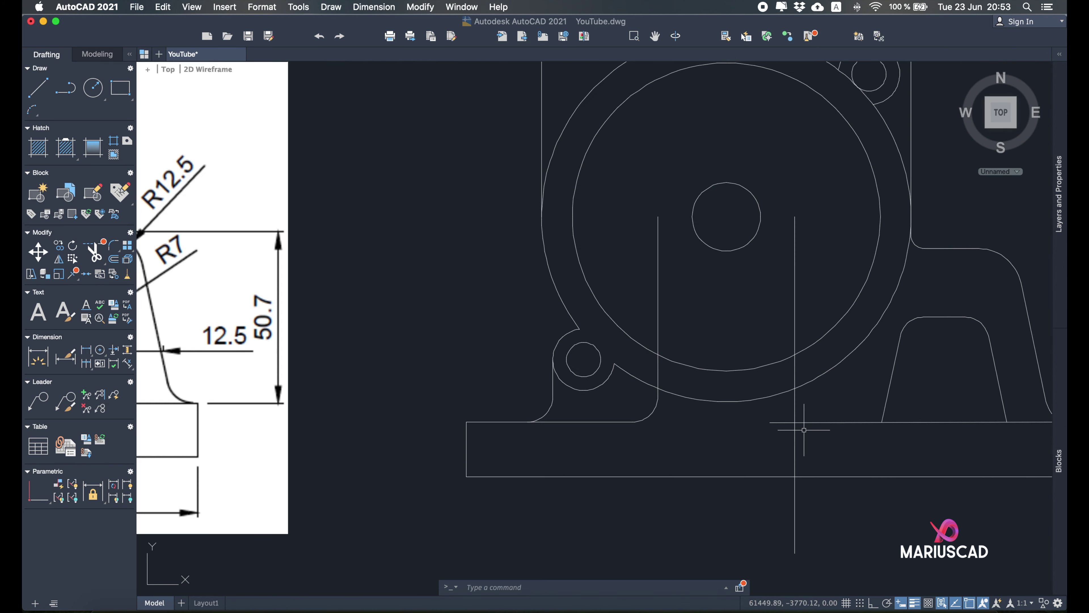
Fillet the right inner vertical line and the right-hand base top edge with radius 7.5.
text(fille)
key(Return)
text(r)
key(Return)
text(7.5)
key(Return)
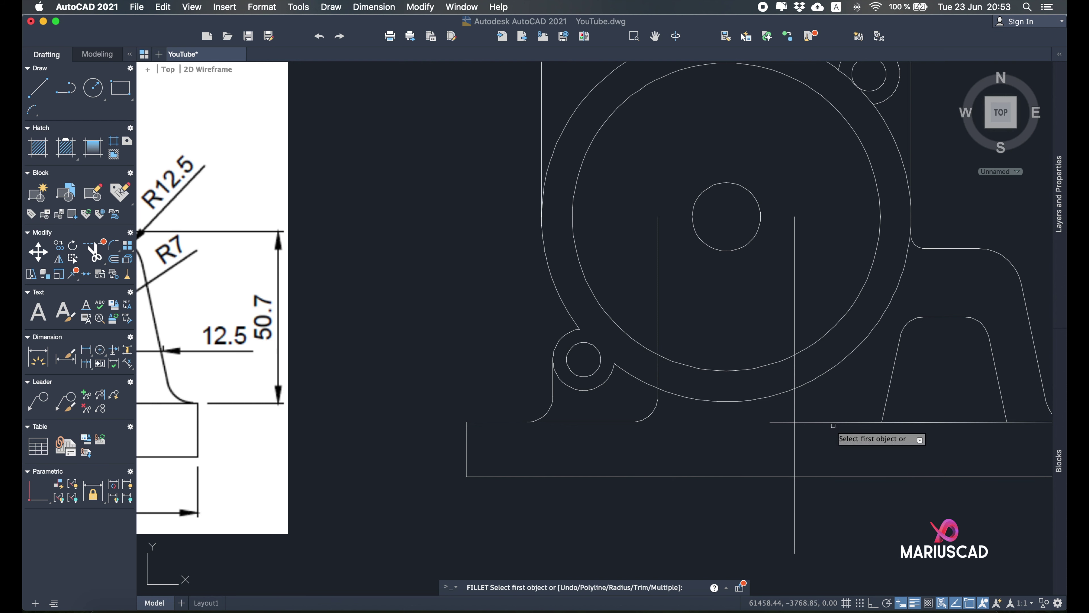
click(806, 422)
click(796, 410)
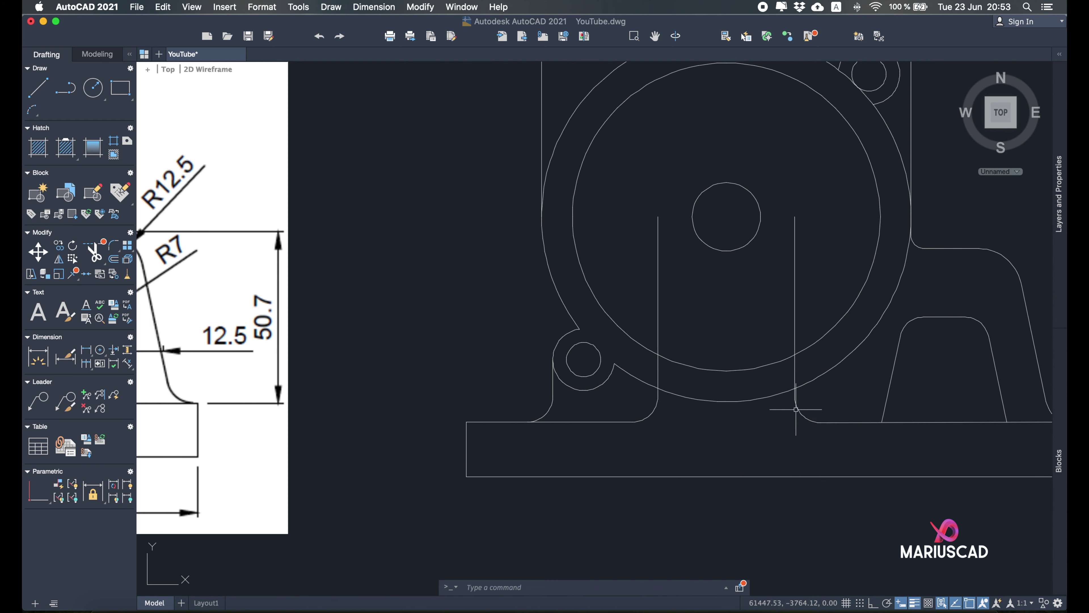
Fillet the outer circle's arc beside the lower lug with the left inner vertical line.
middle_drag(748, 398, 777, 407)
text(fillet)
key(Return)
text(r)
key(Return)
key(Return)
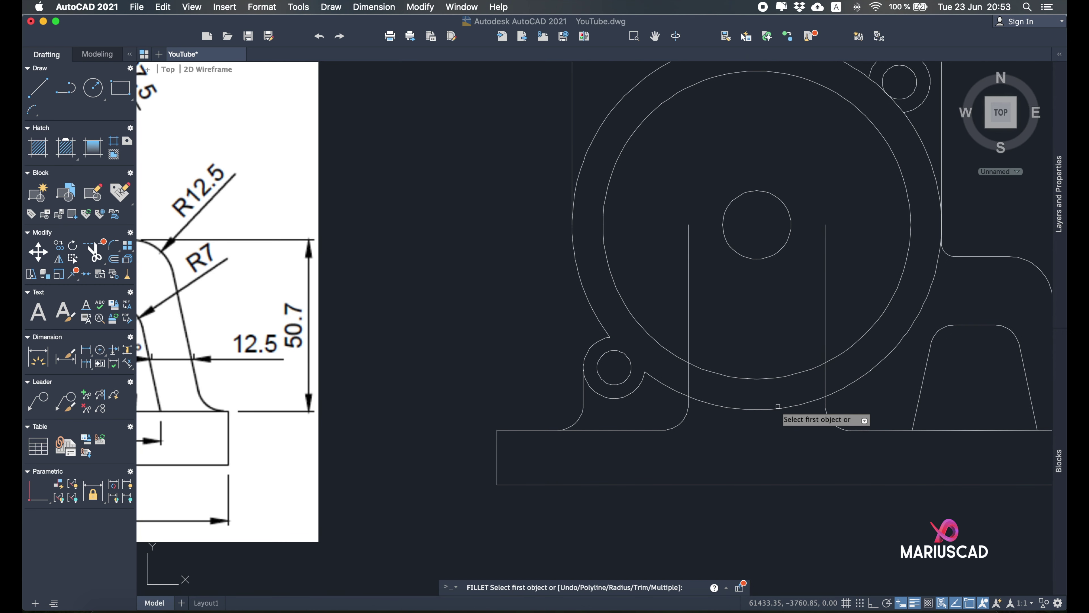
click(686, 401)
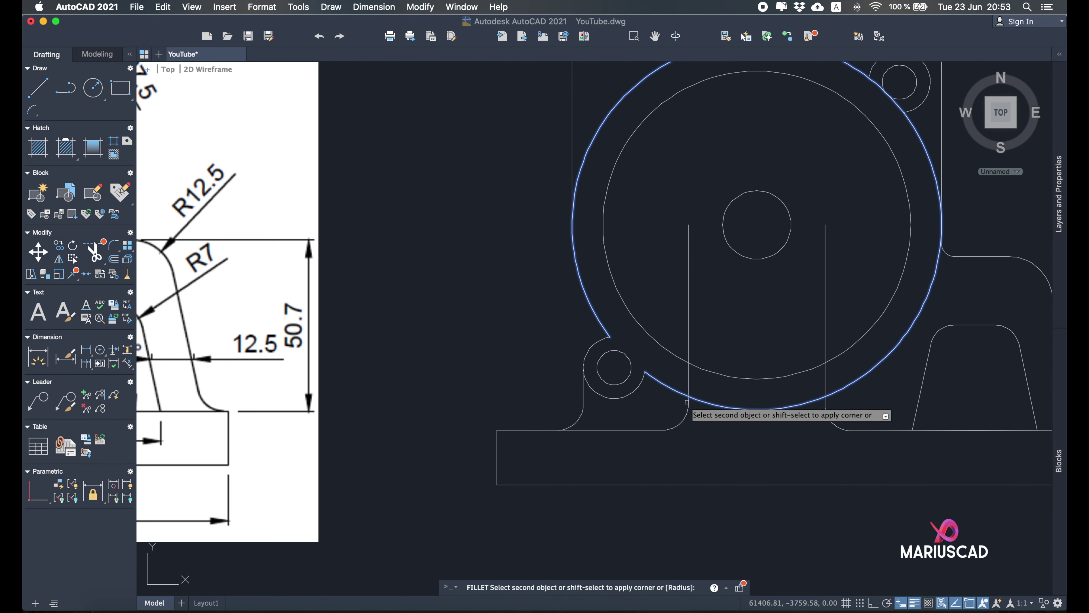
click(688, 402)
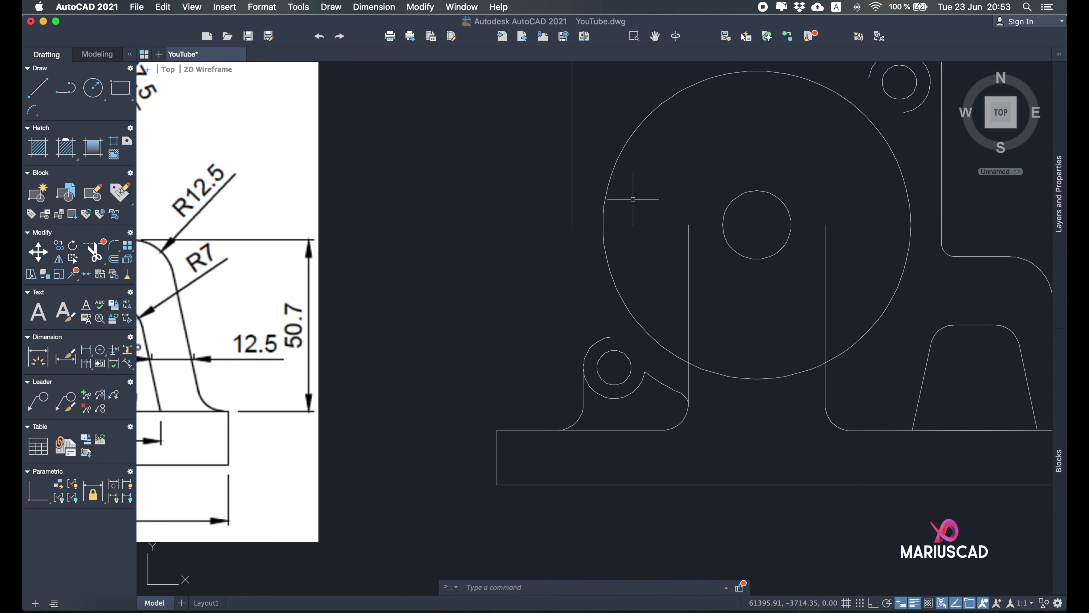
Draw a circle of radius 54 concentric with the housing's centre hole.
scroll(723, 236, down, 3)
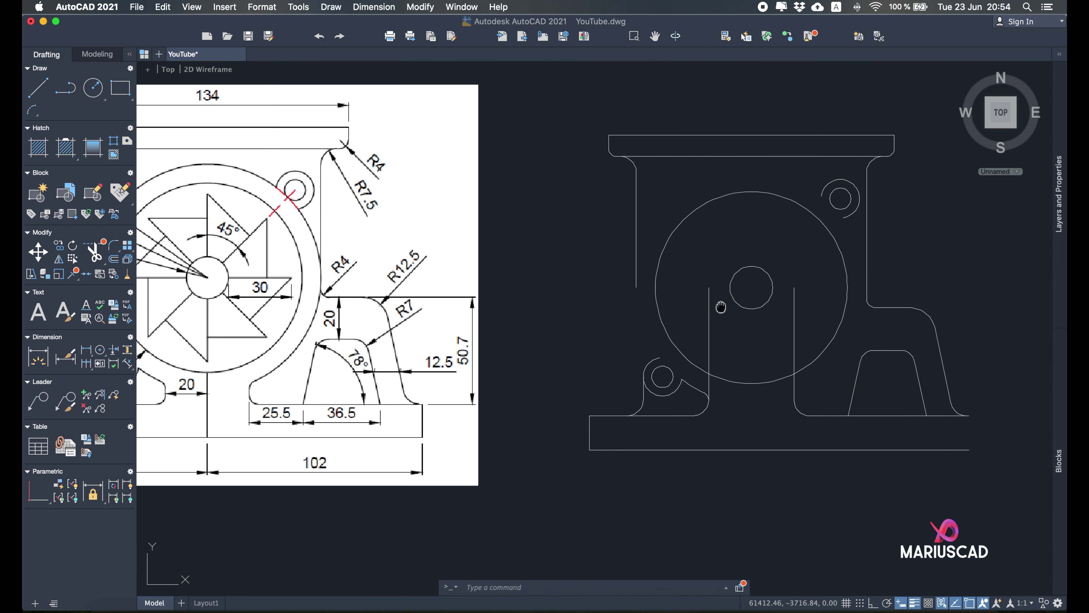
middle_drag(659, 356, 783, 372)
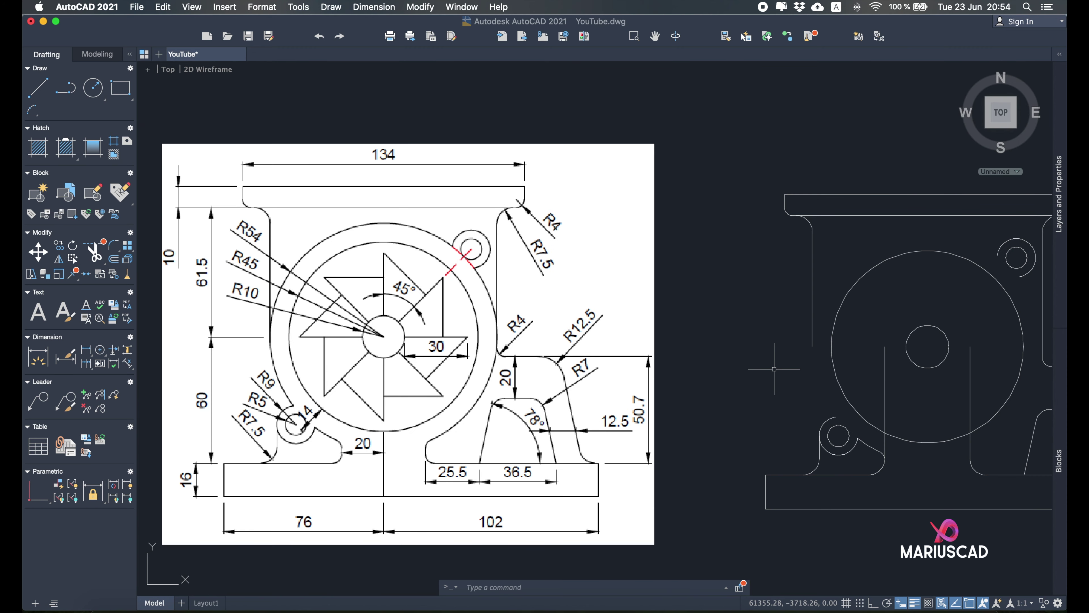
click(93, 87)
middle_drag(873, 308, 646, 320)
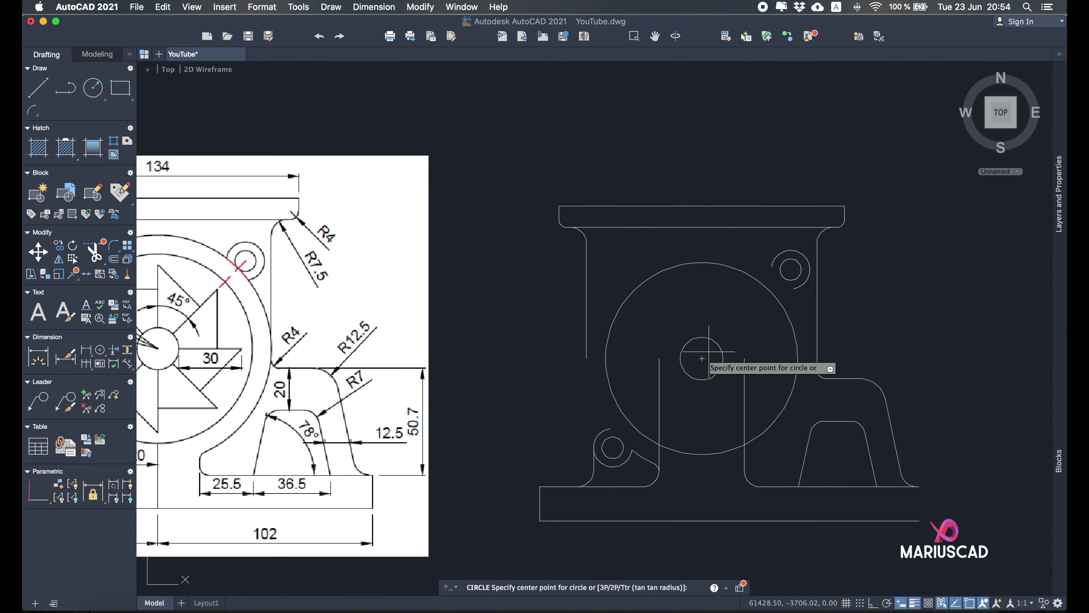
click(702, 359)
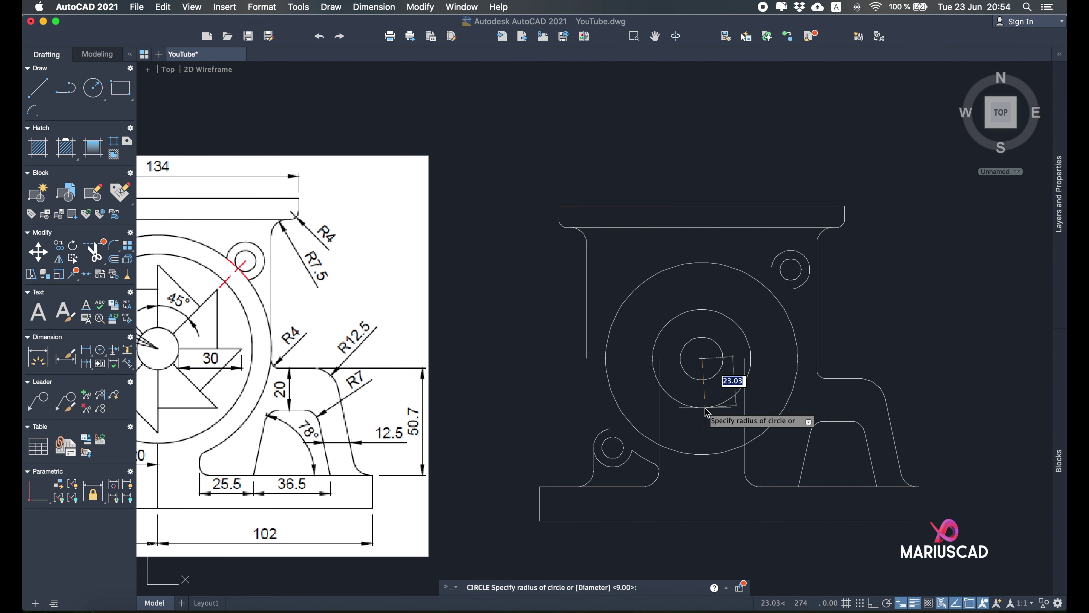
text(54)
key(Return)
Fillet the right inner vertical line with the outer circle at radius 4.
text(fillet)
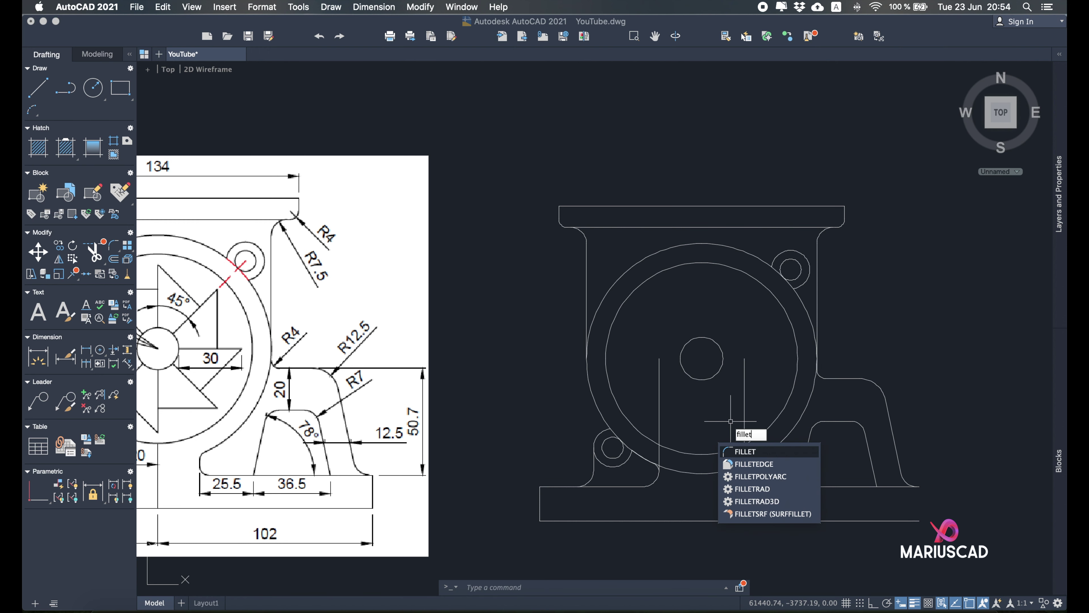
key(Return)
text(r)
key(Return)
text(4)
key(Return)
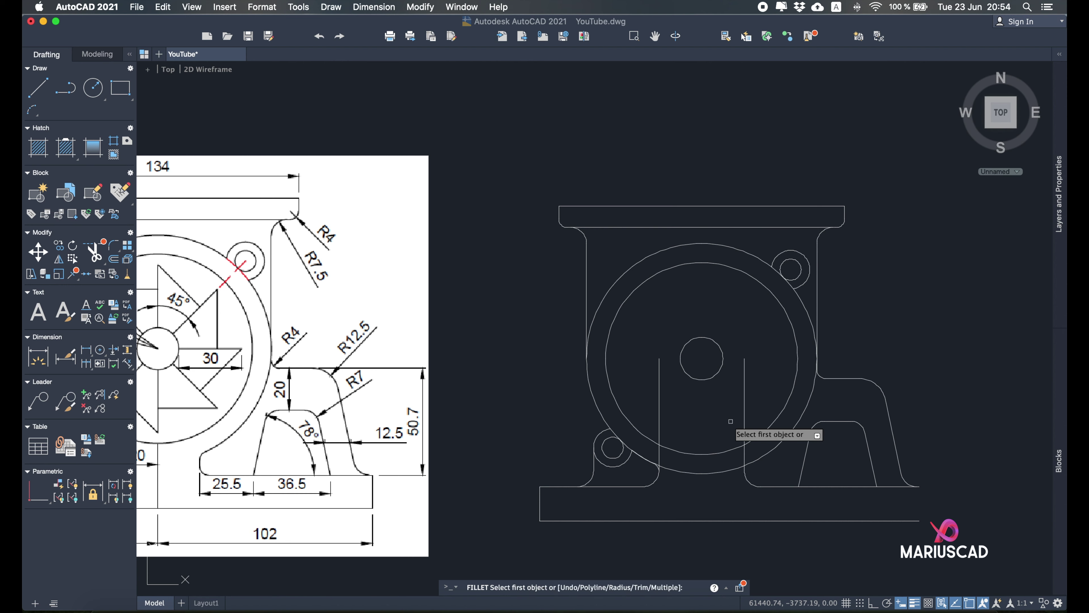
scroll(760, 455, up, 4)
click(746, 466)
click(723, 486)
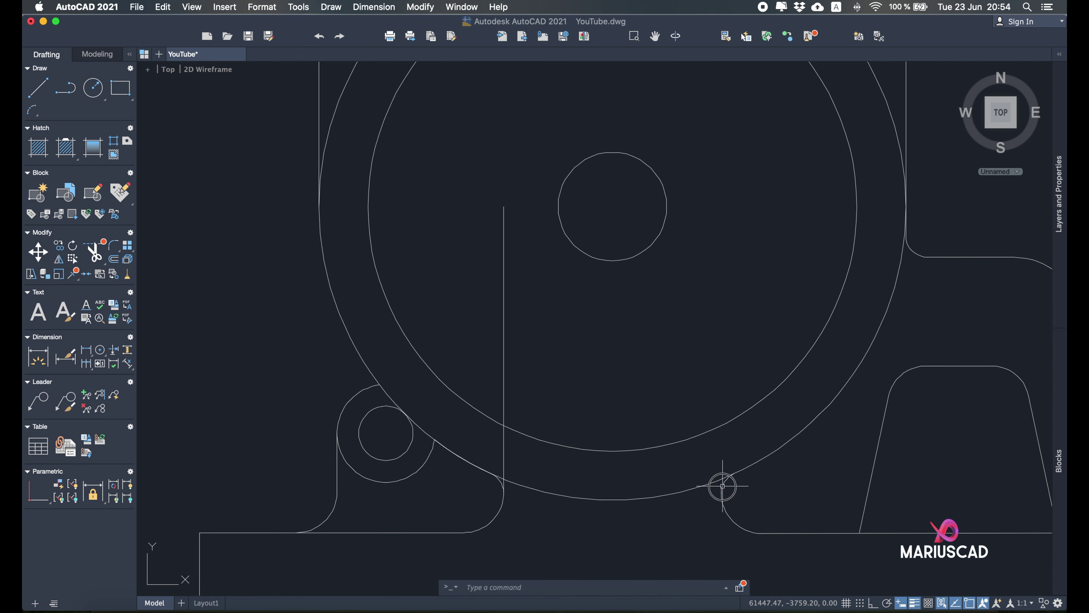
Trim the outer circle's arc inside the lower lug.
scroll(717, 485, down, 4)
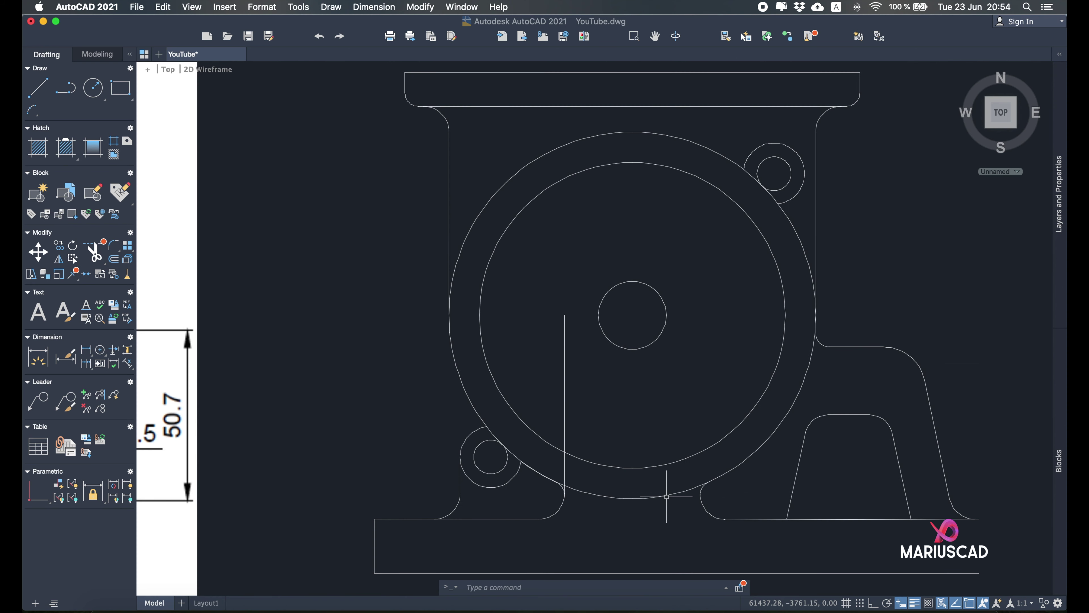
middle_drag(470, 460, 679, 427)
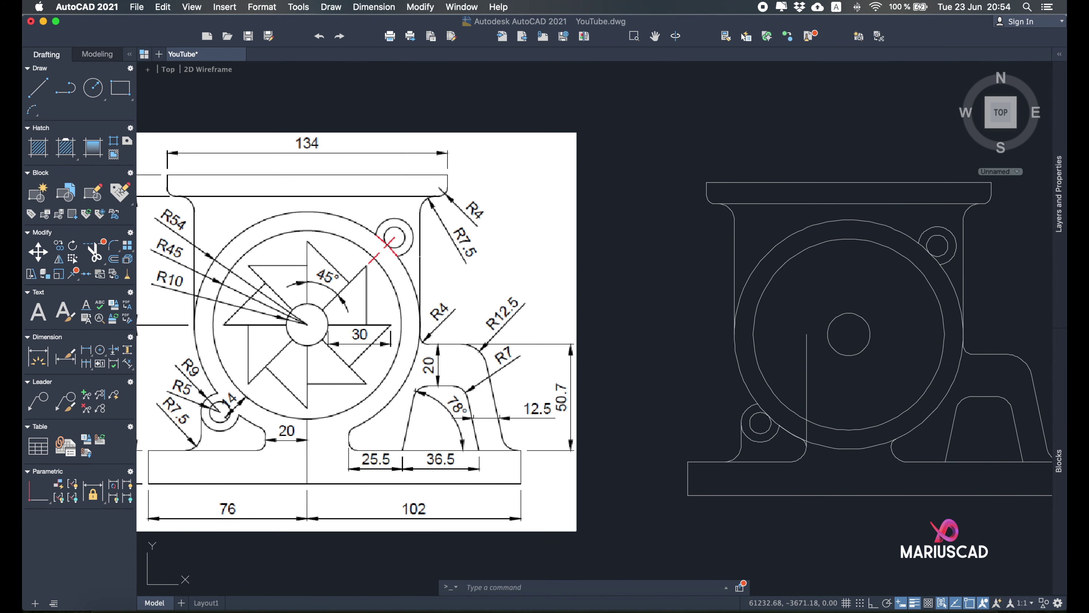
scroll(419, 241, up, 2)
scroll(472, 300, down, 4)
mouse_move(734, 359)
middle_down()
mouse_move(748, 377)
mouse_move(775, 378)
middle_up()
scroll(732, 358, up, 2)
middle_drag(714, 403, 772, 407)
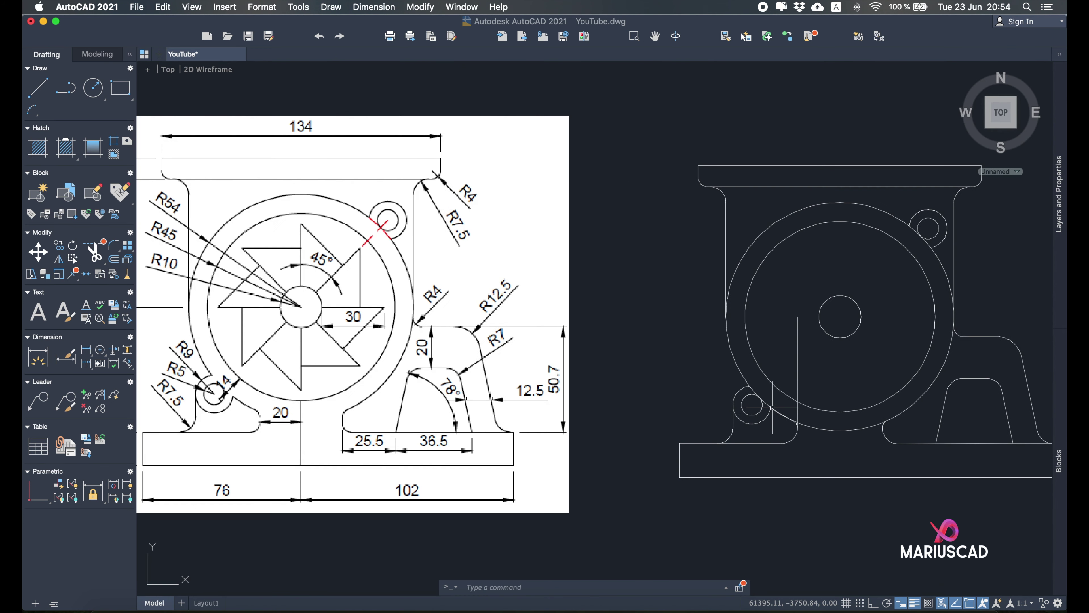
key(Return)
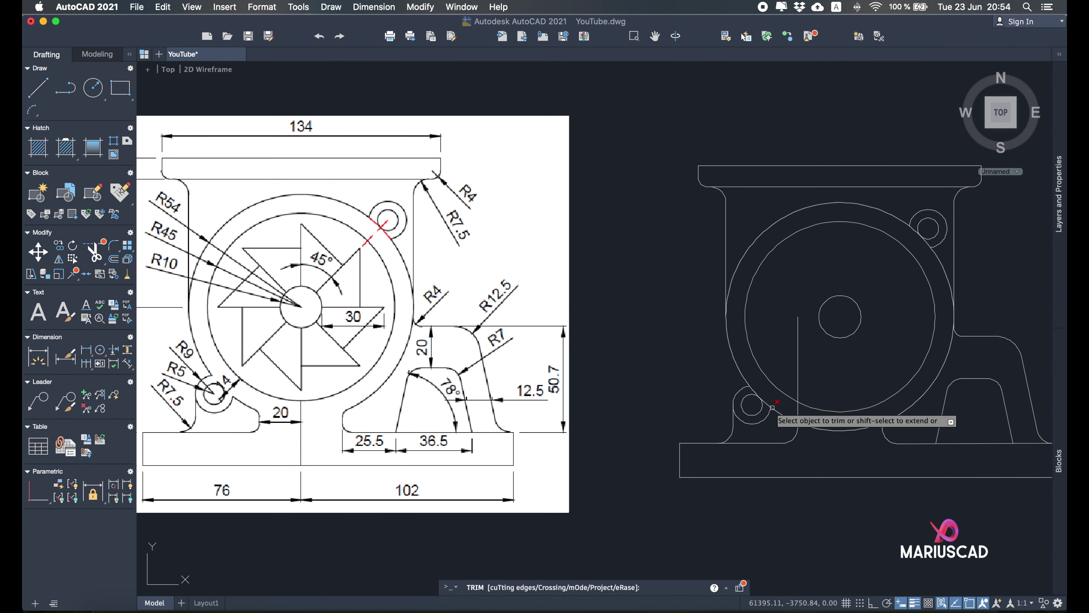
click(768, 403)
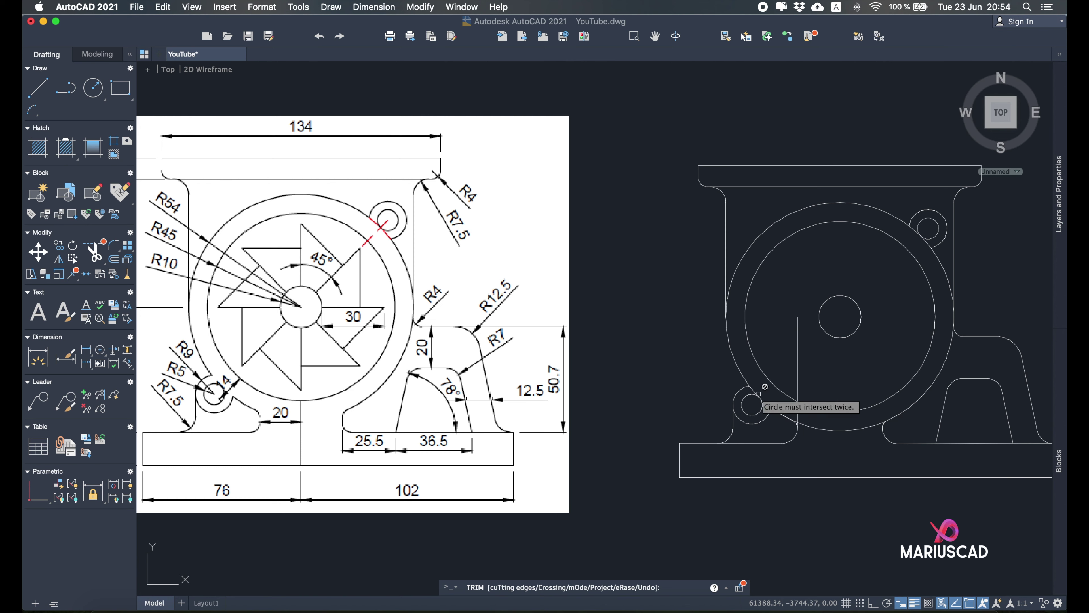
Trim the outer circle's arc inside the upper lug.
middle_drag(847, 396, 878, 412)
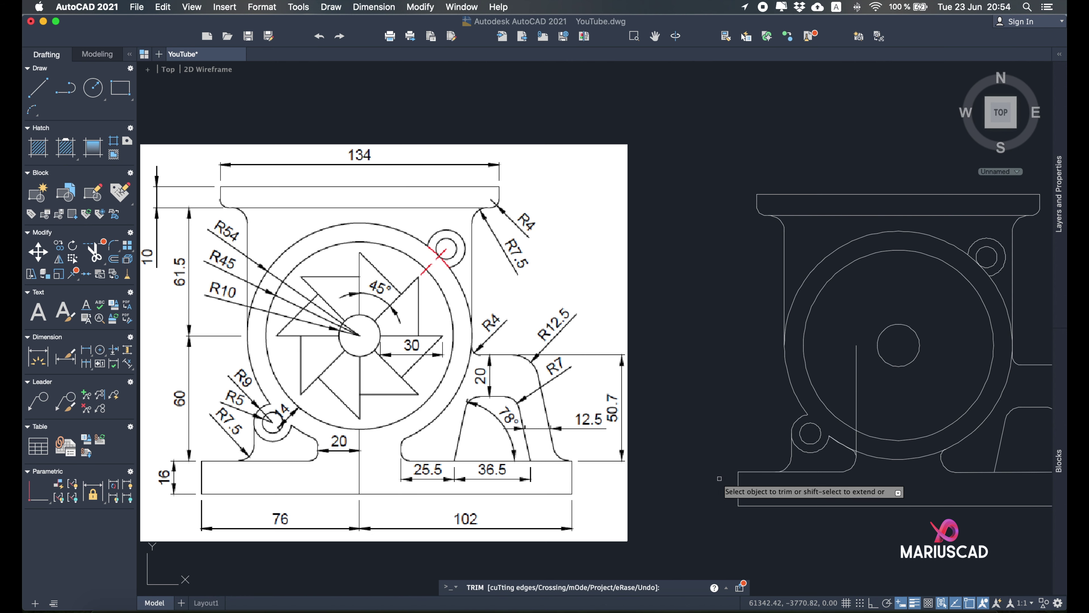
scroll(1015, 268, down, 2)
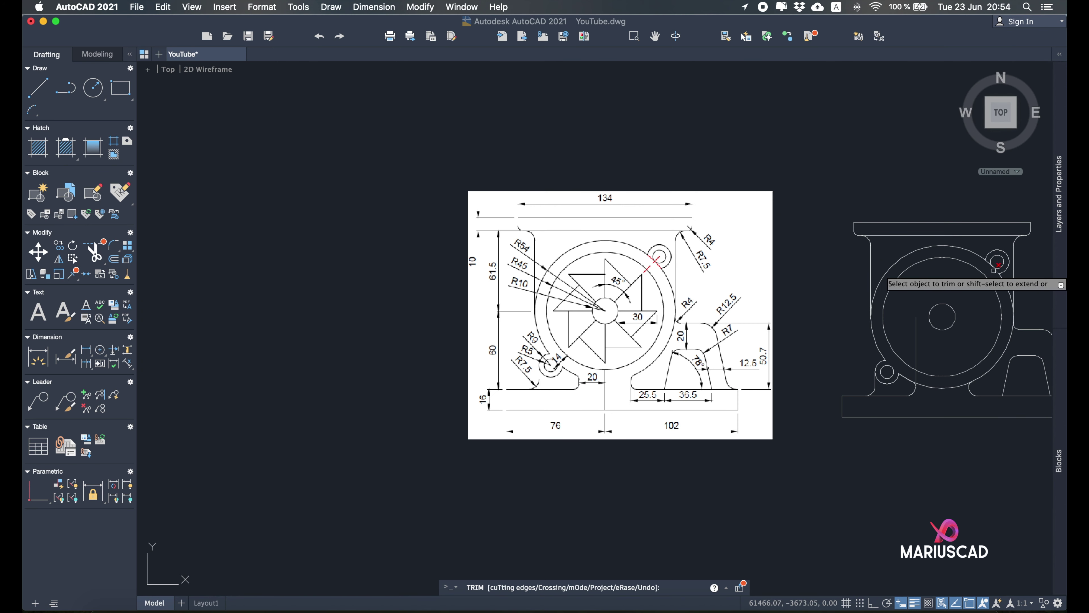
middle_drag(999, 268, 865, 298)
scroll(865, 298, up, 2)
scroll(864, 298, down, 5)
scroll(864, 298, up, 5)
scroll(870, 291, up, 2)
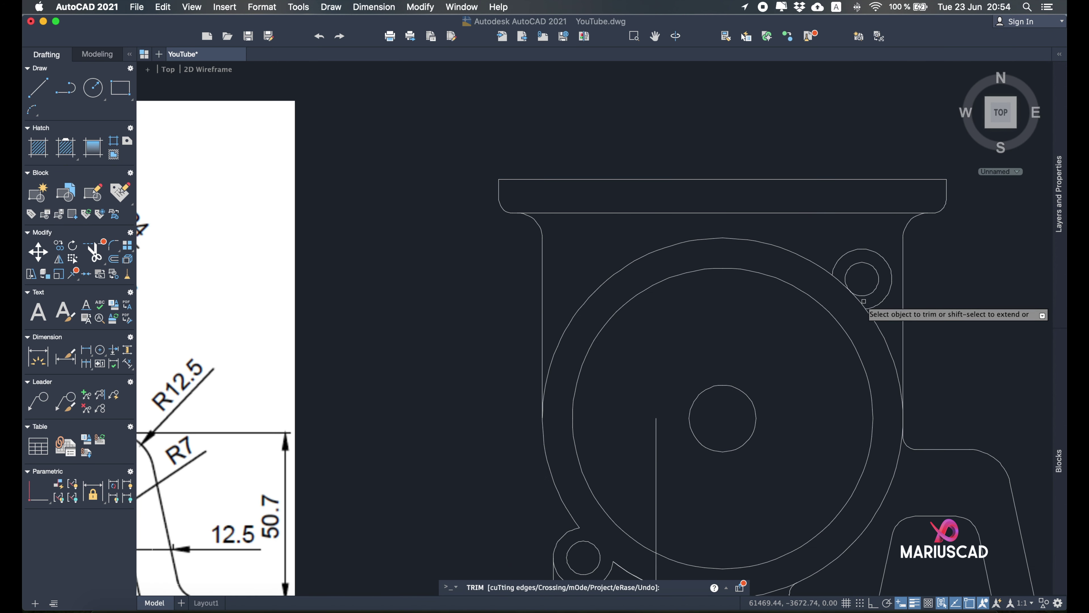
click(841, 281)
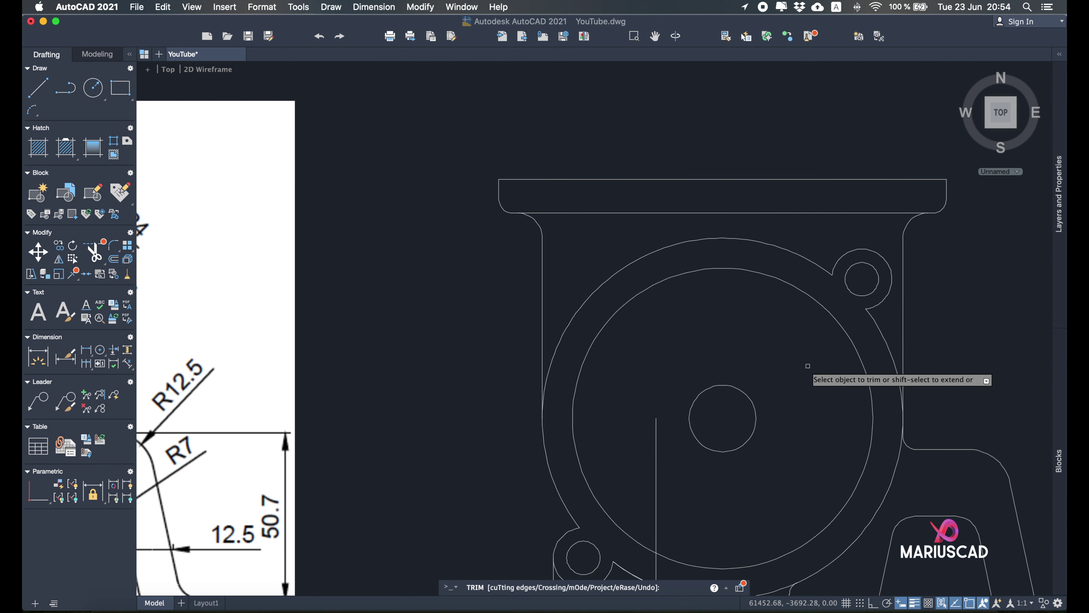
Delete the leftover left inner vertical line crossing the circles.
key(Escape)
scroll(803, 383, up, 4)
middle_drag(801, 388, 832, 269)
scroll(828, 276, down, 4)
click(692, 380)
click(661, 347)
key(Delete)
Trim the bottom arc of the outer circle between the two inner feet.
scroll(669, 369, down, 2)
middle_drag(669, 386, 820, 395)
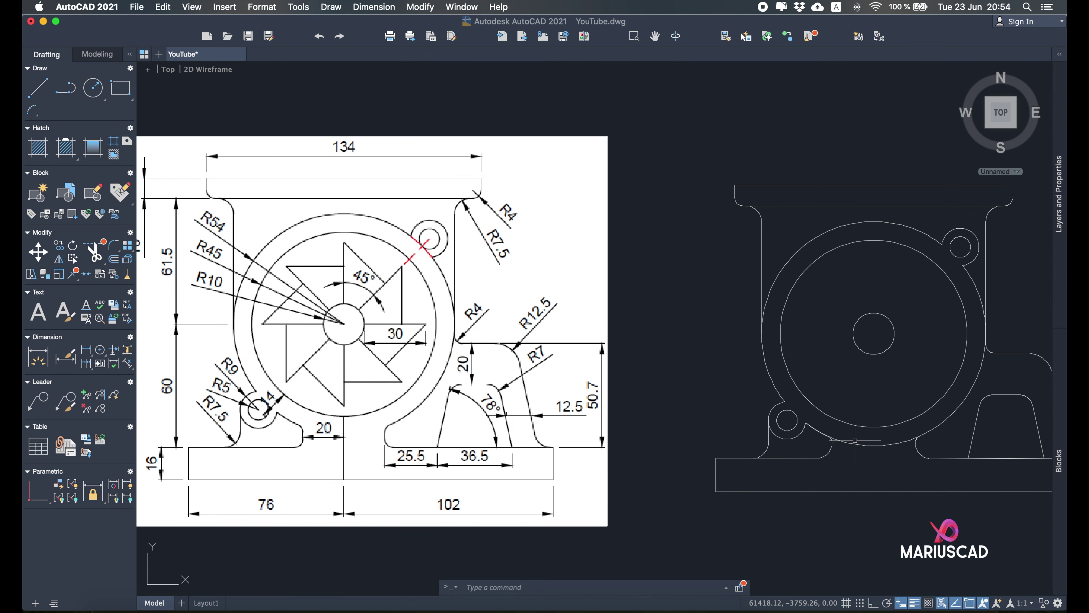
key(Return)
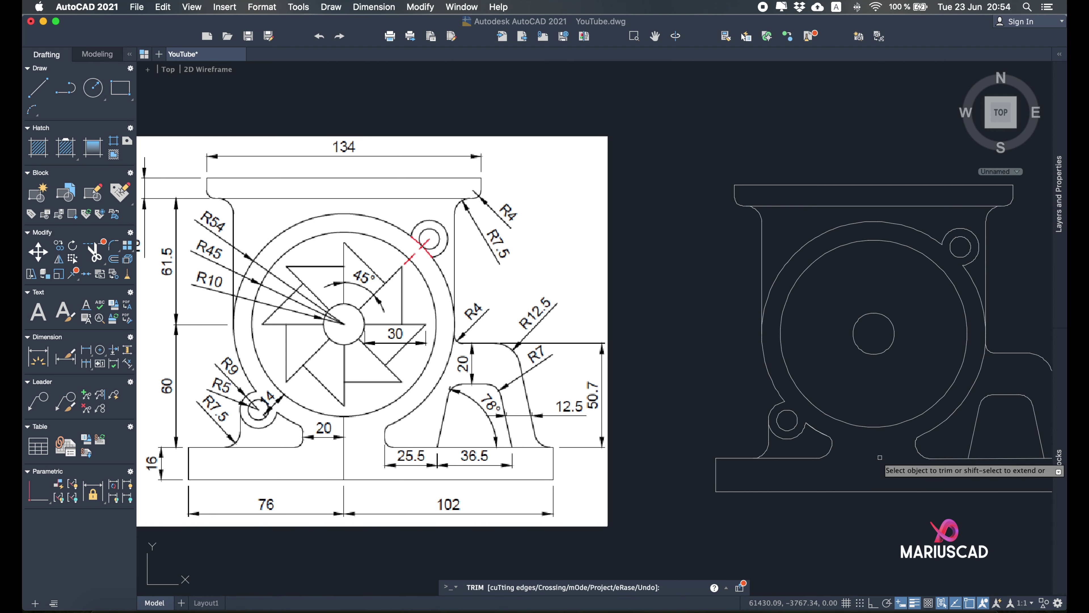
middle_drag(879, 459, 875, 460)
key(Escape)
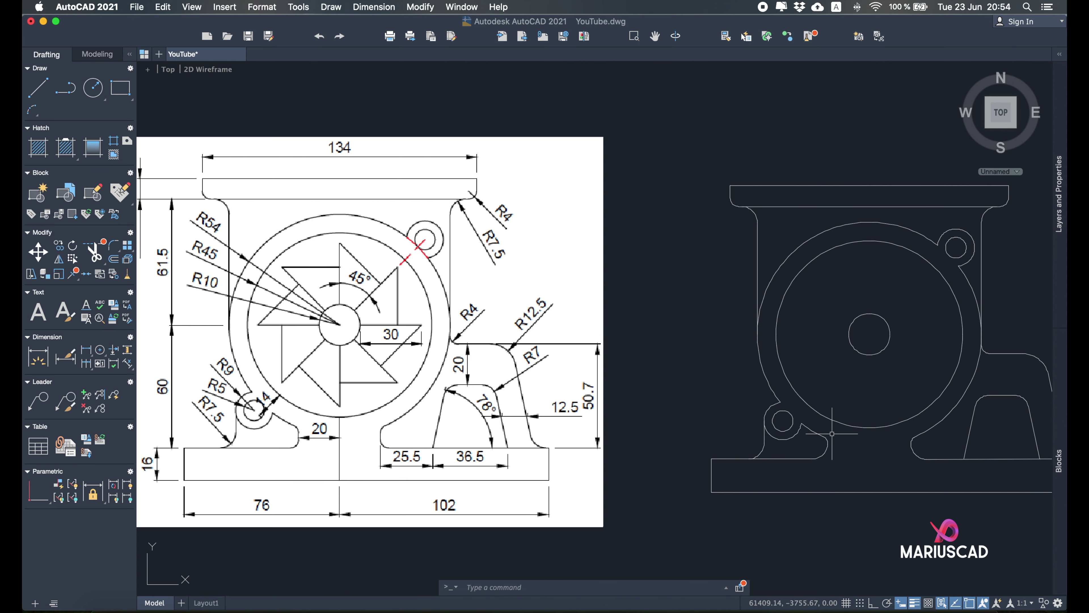
Close the base's right end with a vertical line between the ends of its top and bottom edges.
middle_drag(874, 448, 824, 467)
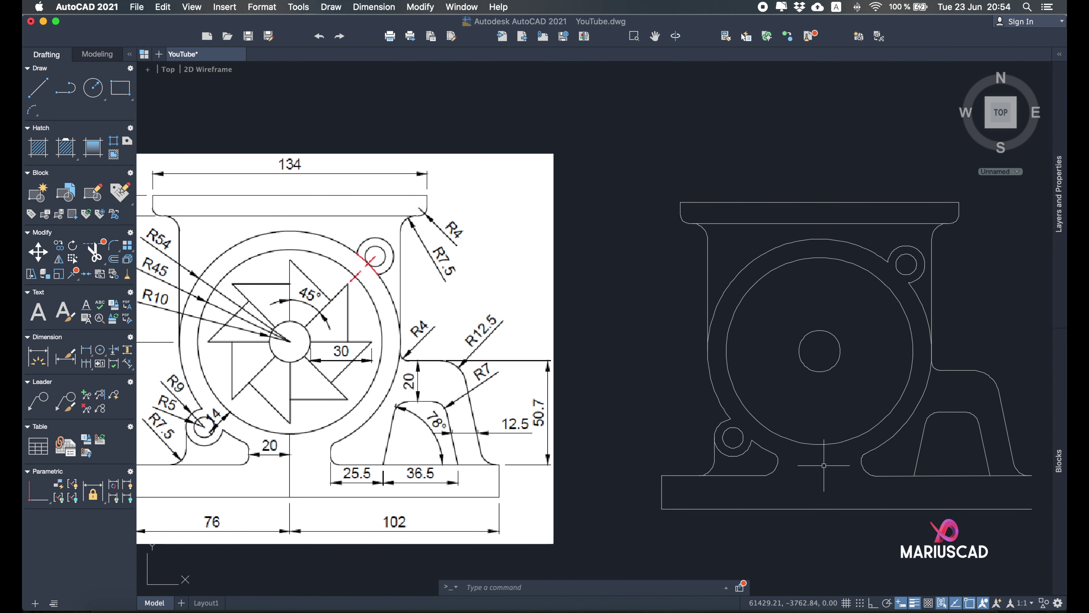
middle_drag(824, 465, 758, 450)
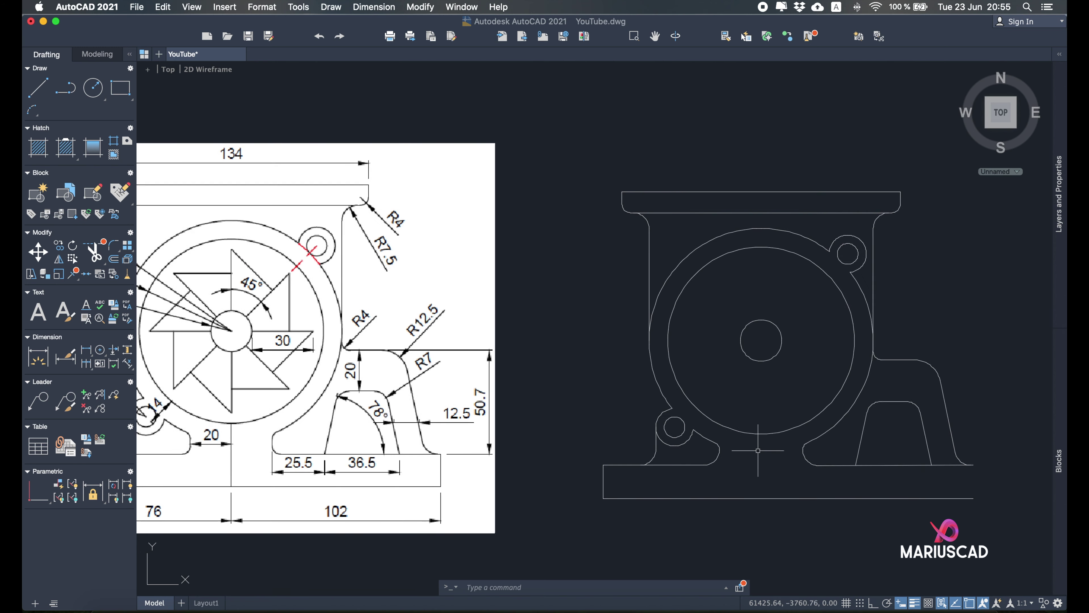
click(40, 90)
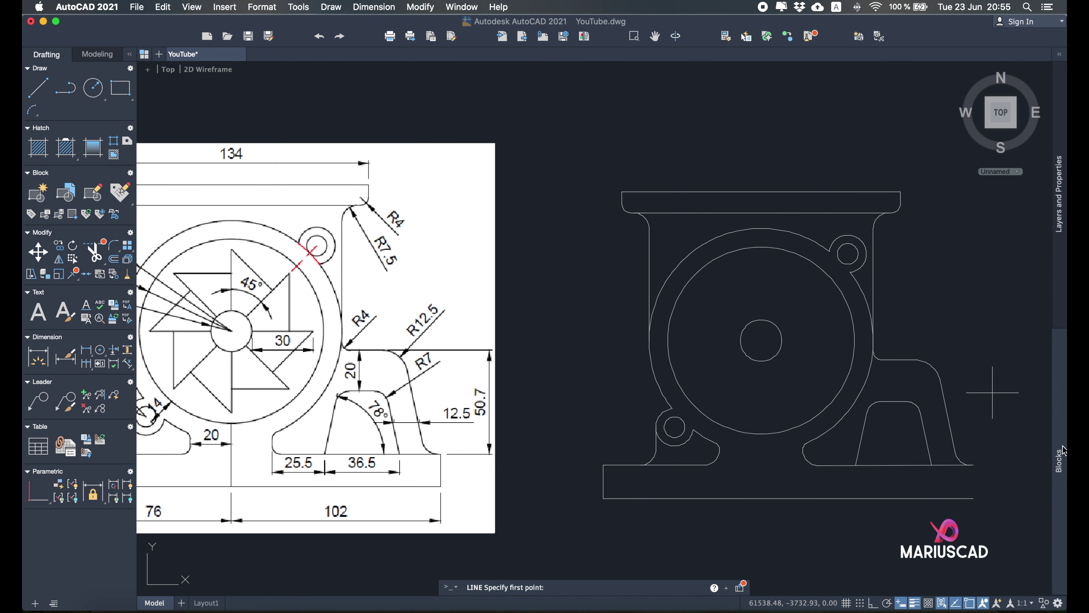
click(972, 463)
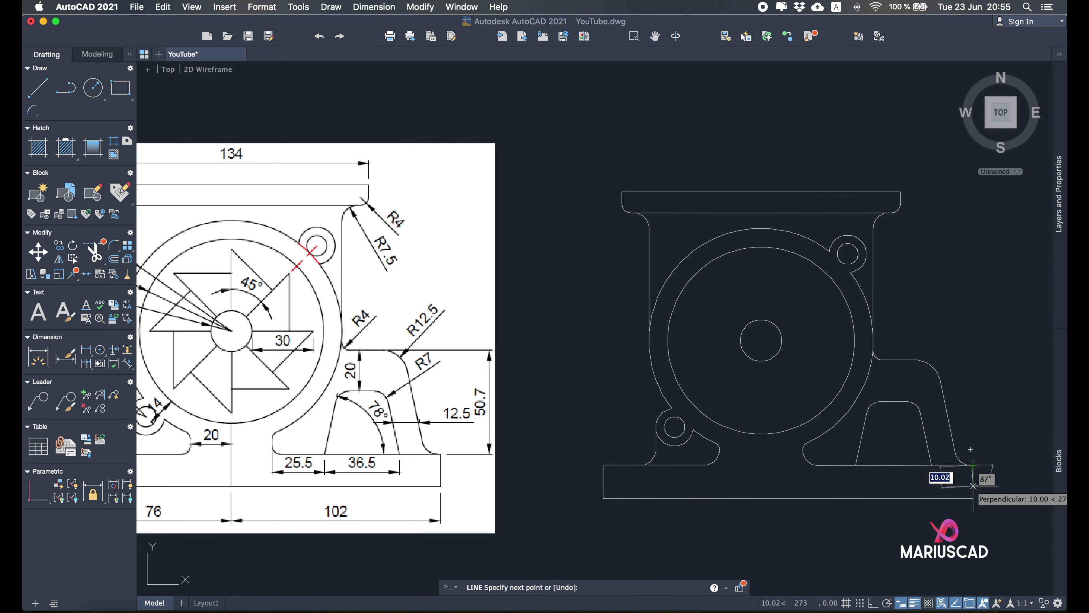
click(974, 498)
key(Return)
Draw a vertical line 30 long upward from the centre of the circles.
middle_drag(851, 481, 933, 481)
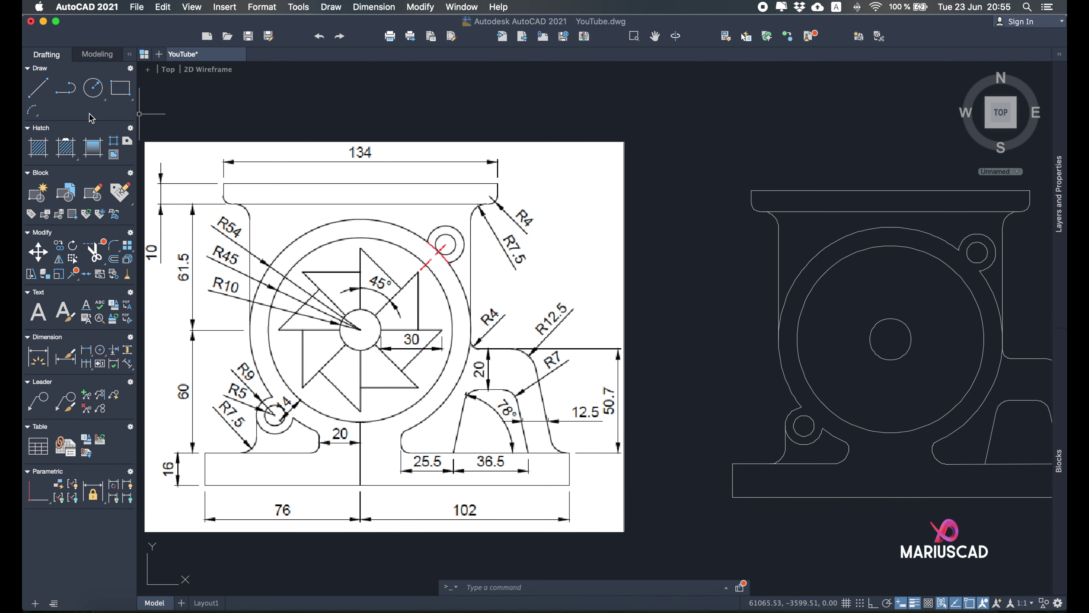
click(34, 91)
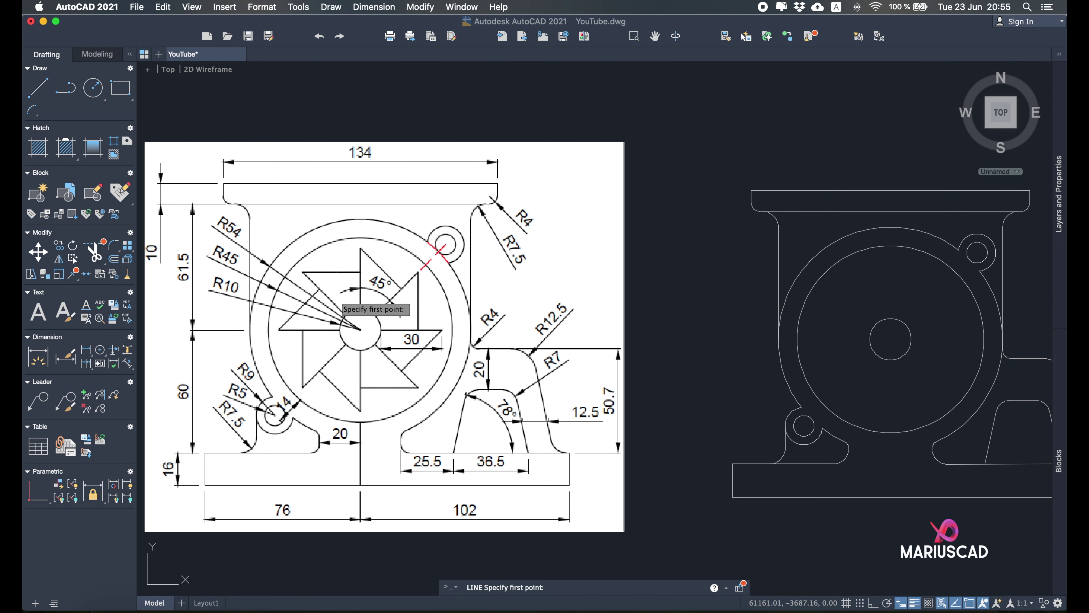
click(890, 339)
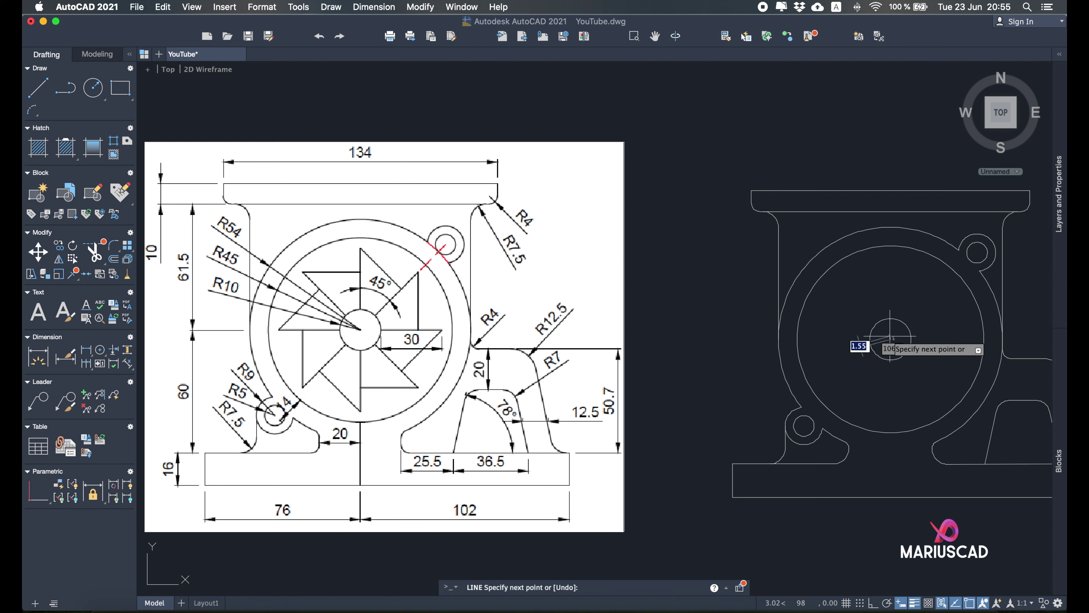
text(30)
key(Return)
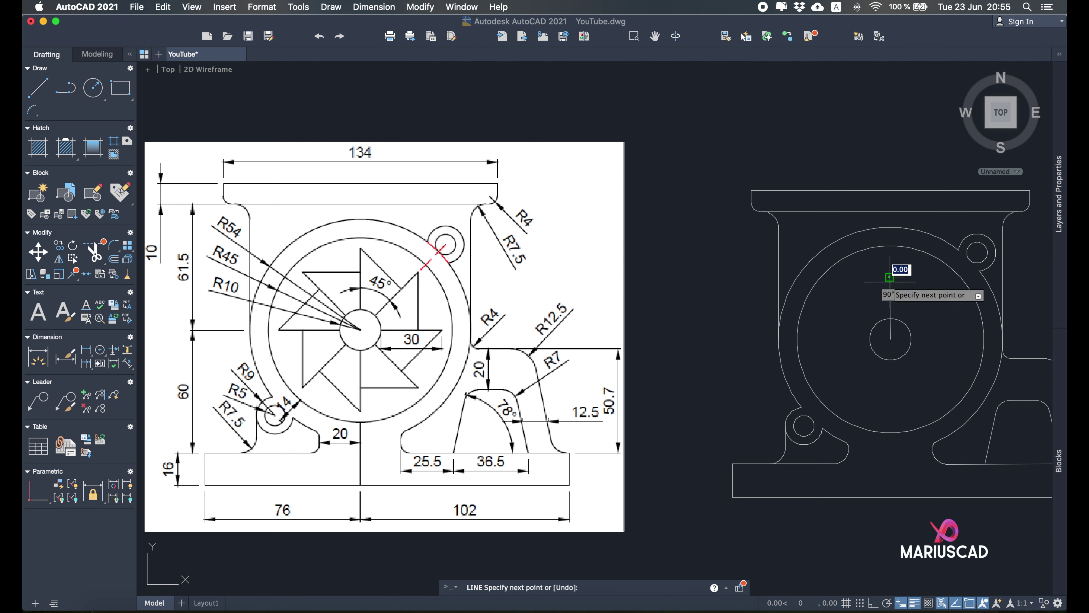
key(Return)
click(49, 93)
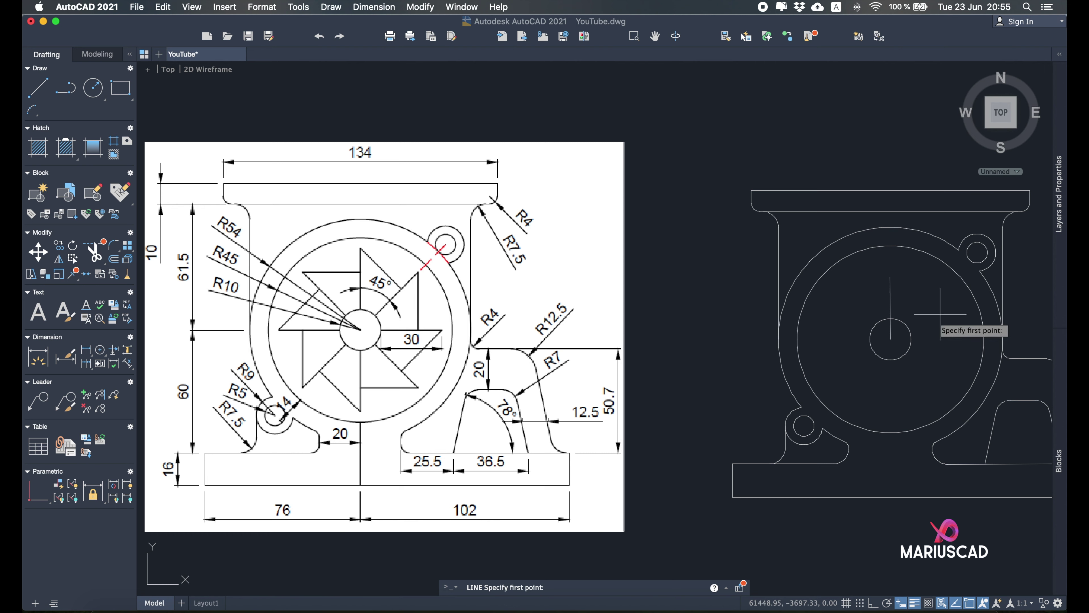
click(890, 339)
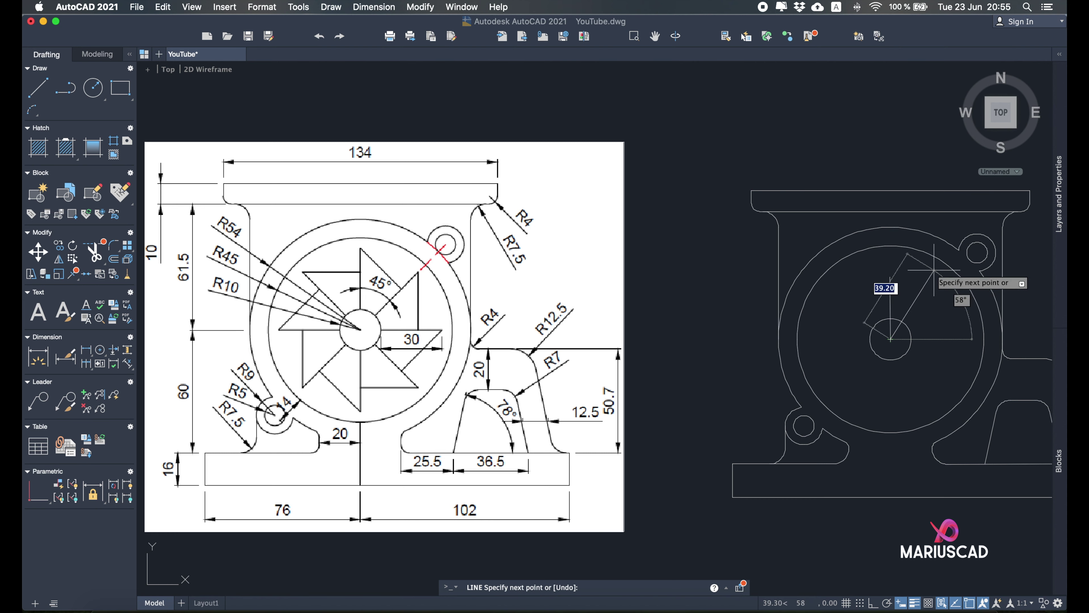
middle_drag(1017, 205, 931, 296)
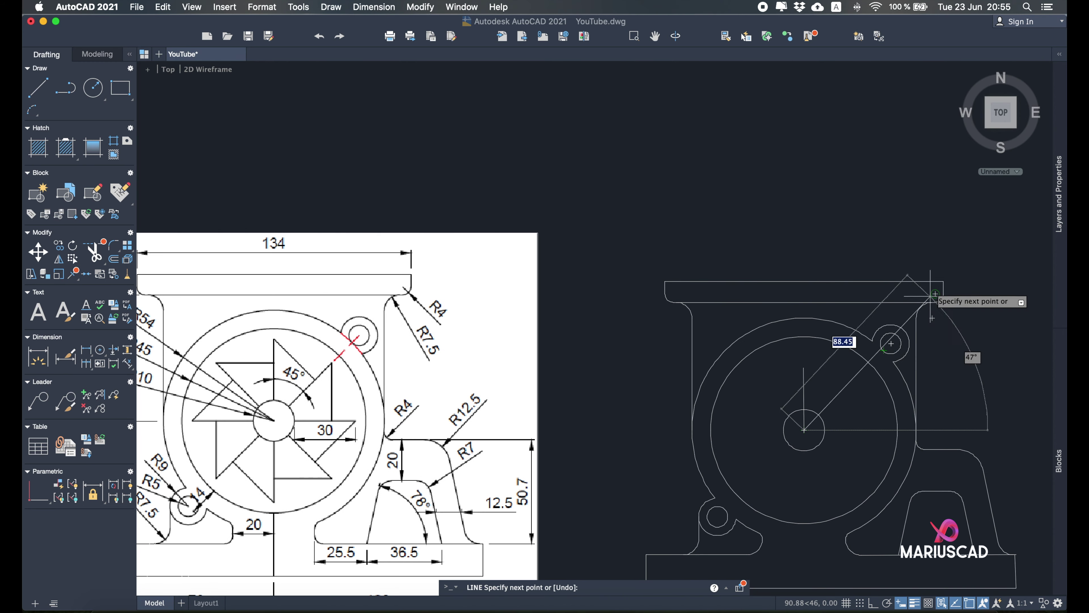
key(Escape)
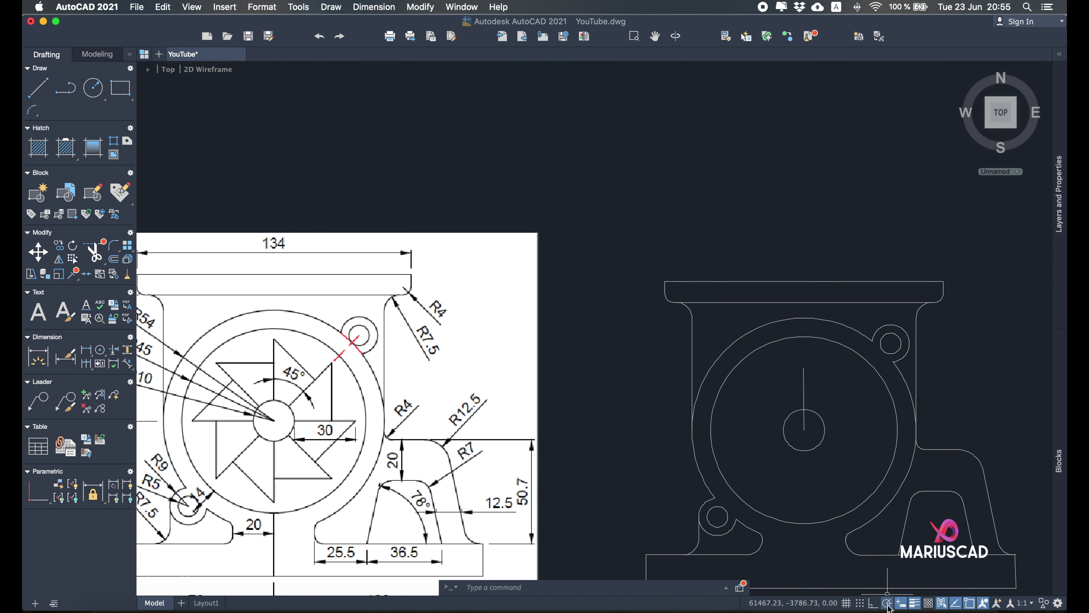
With polar tracking on, draw a 45° line about 116 long from the circles' centre through the upper lug.
click(37, 88)
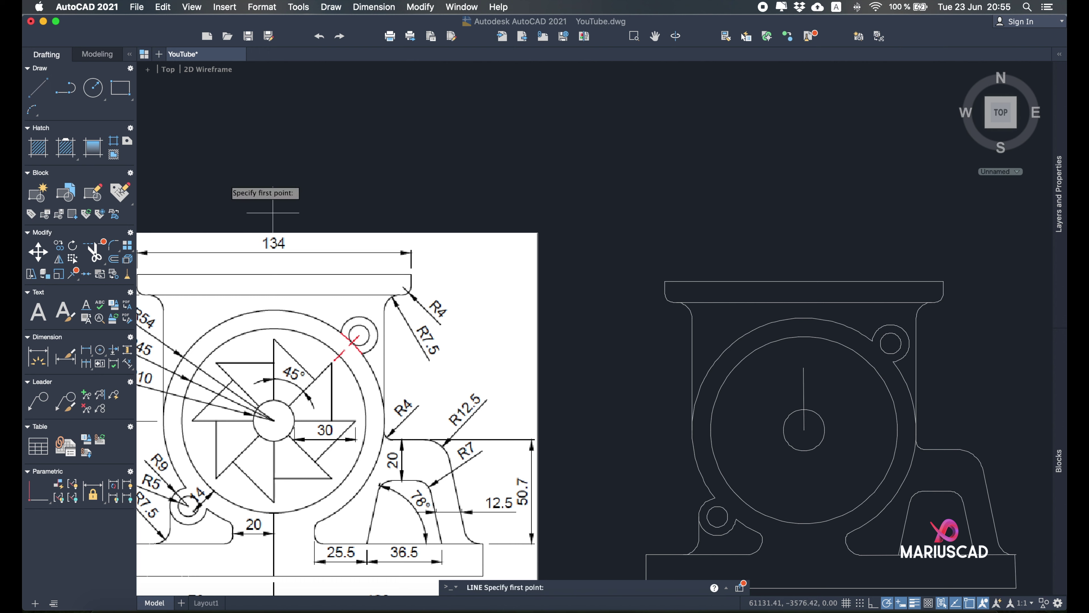
click(803, 429)
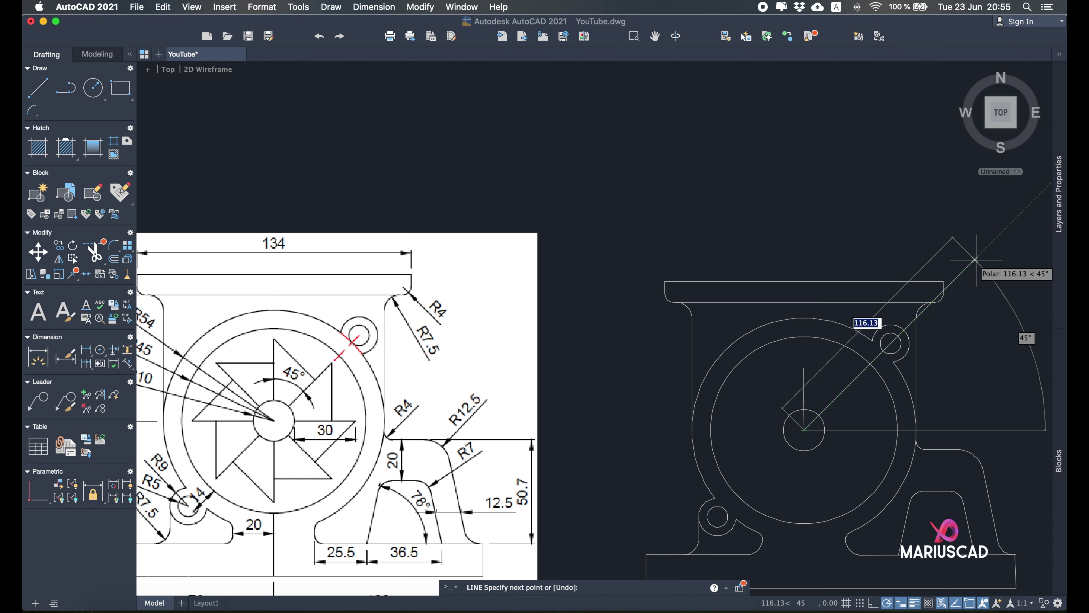
click(975, 260)
key(Escape)
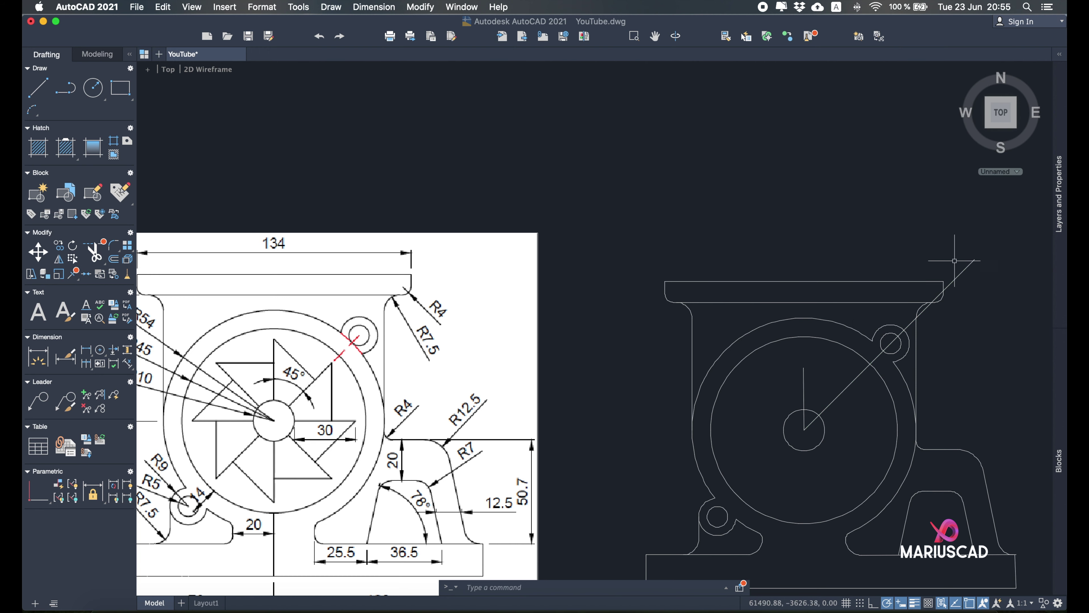
Draw a line from the vertical line's upper end perpendicular to the 45° diagonal, closing the triangular blade.
click(42, 100)
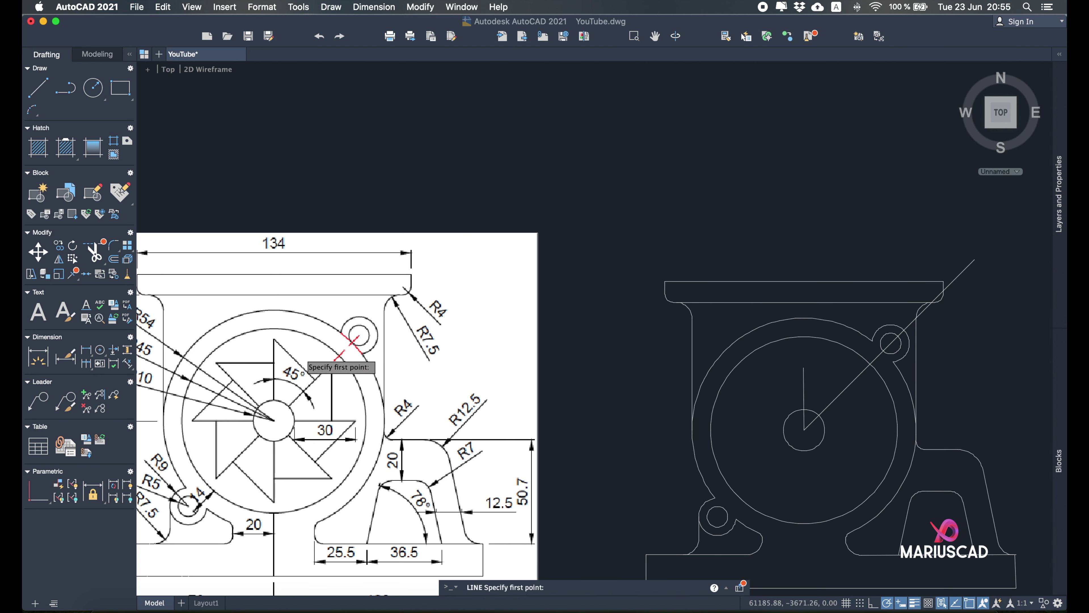
scroll(302, 387, down, 2)
scroll(306, 390, up, 4)
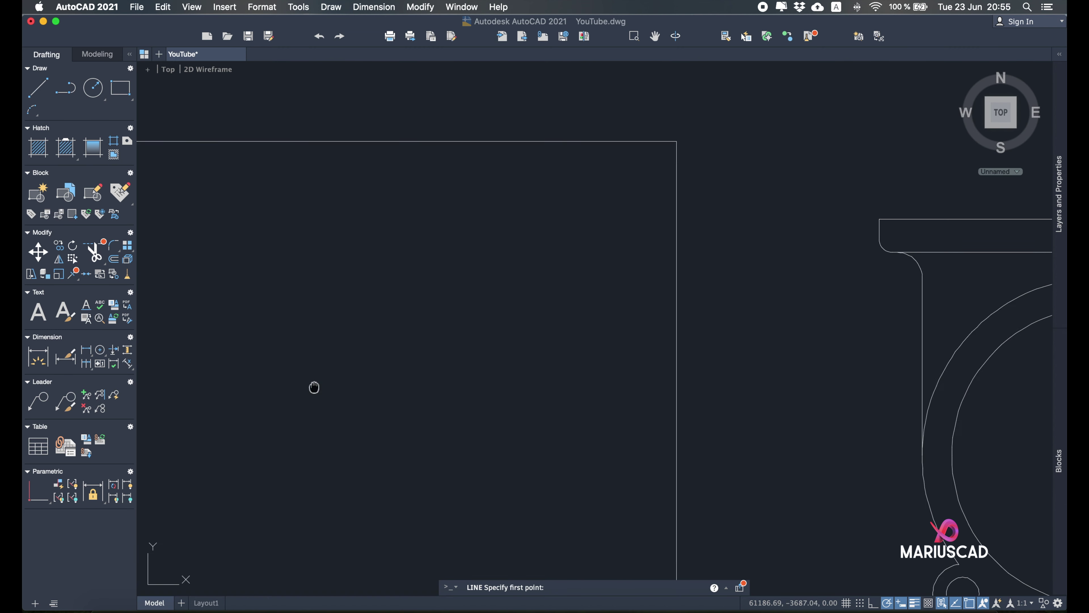
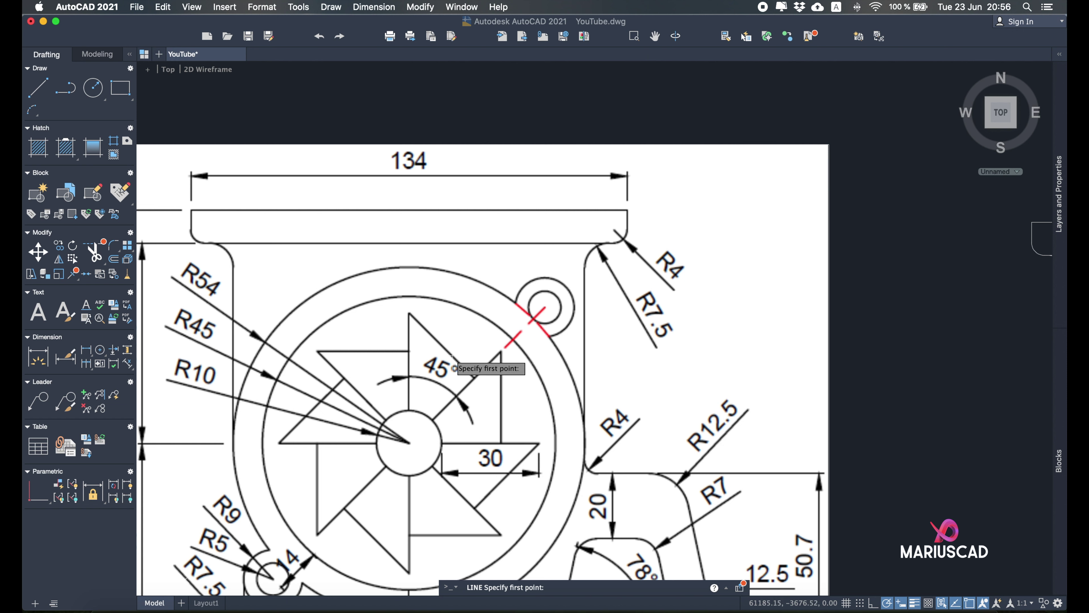
scroll(557, 411, up, 2)
scroll(643, 413, down, 2)
scroll(477, 403, down, 4)
scroll(665, 386, up, 4)
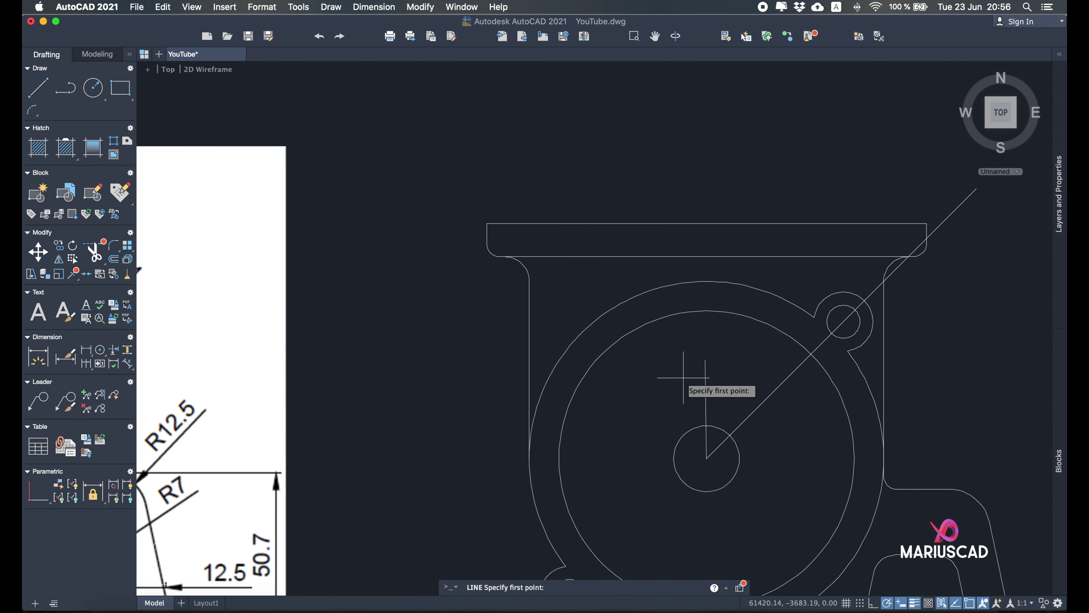
click(704, 360)
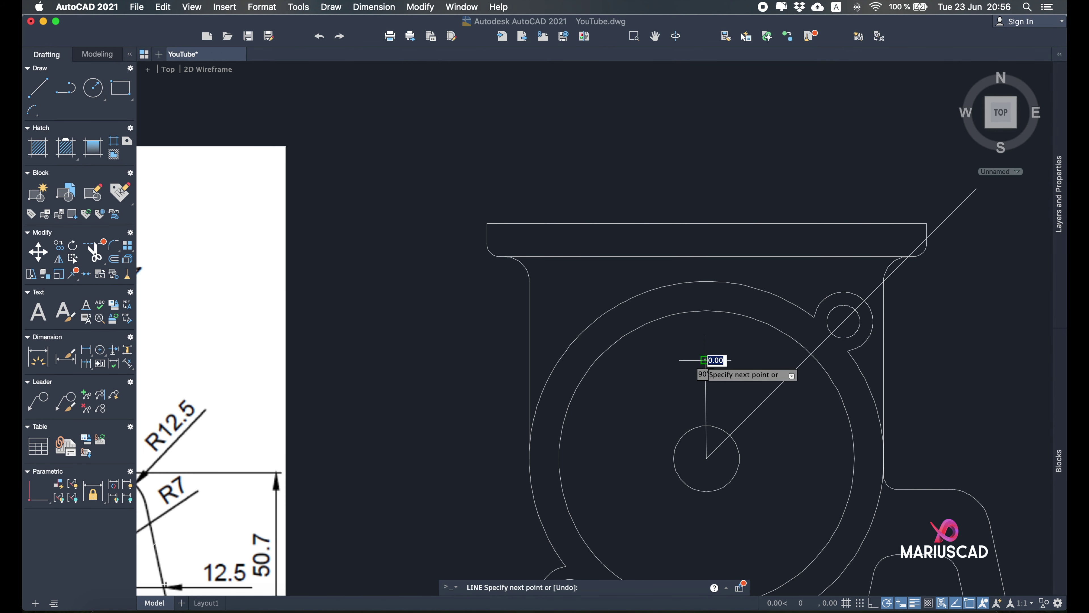
click(754, 411)
key(Return)
Trim the 45° diagonal at the blade's corner and erase the leftover segment running through the upper lug.
text(tr)
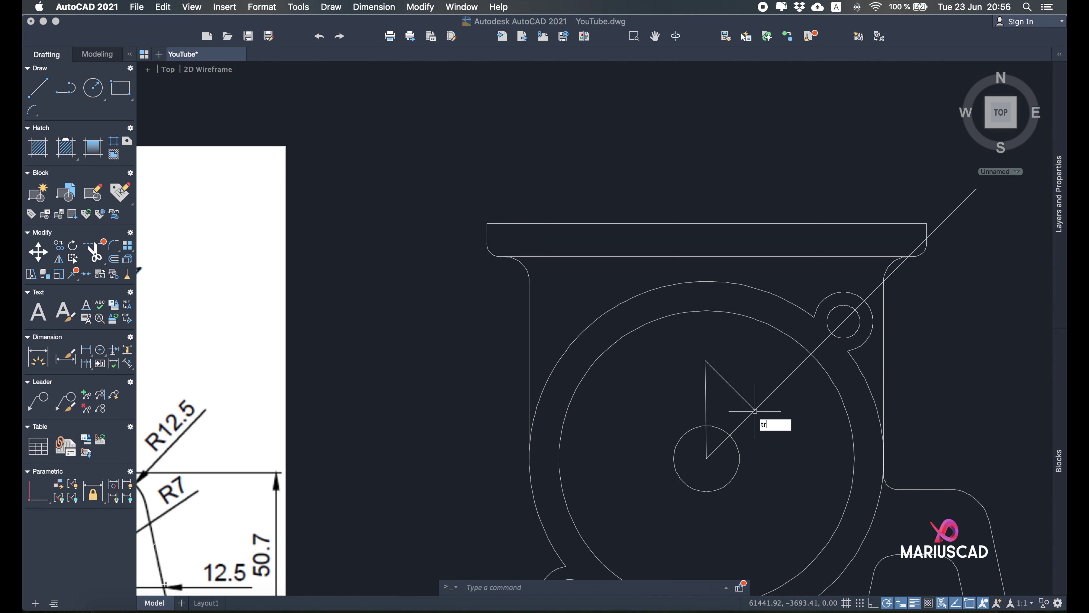
key(Return)
drag(772, 396, 768, 395)
key(Escape)
click(822, 340)
click(824, 342)
key(Delete)
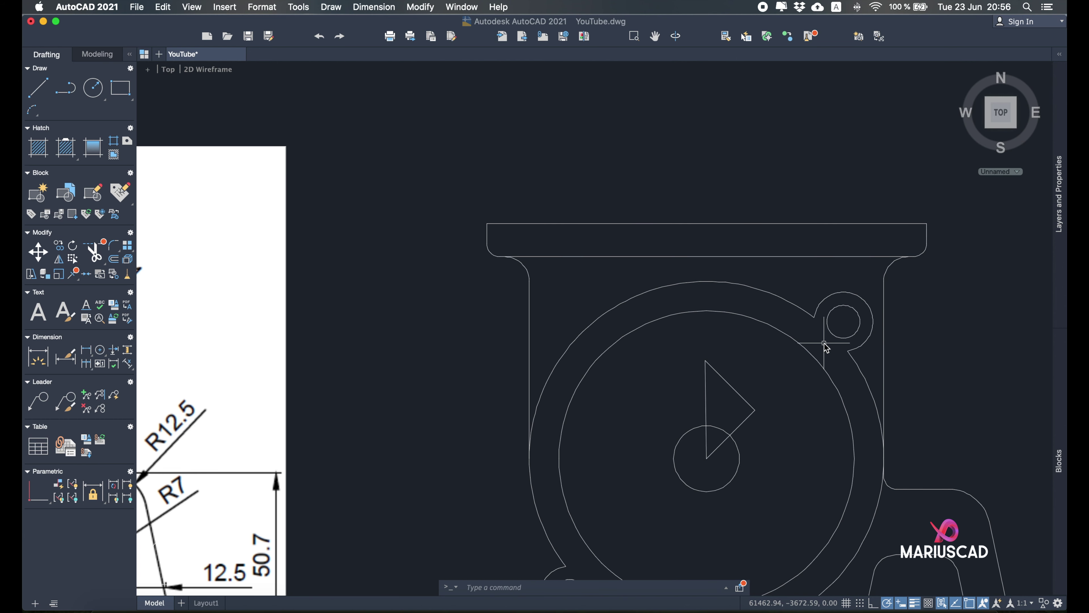
mouse_move(706, 427)
middle_down()
mouse_move(761, 336)
mouse_move(777, 365)
middle_up()
scroll(763, 339, down, 3)
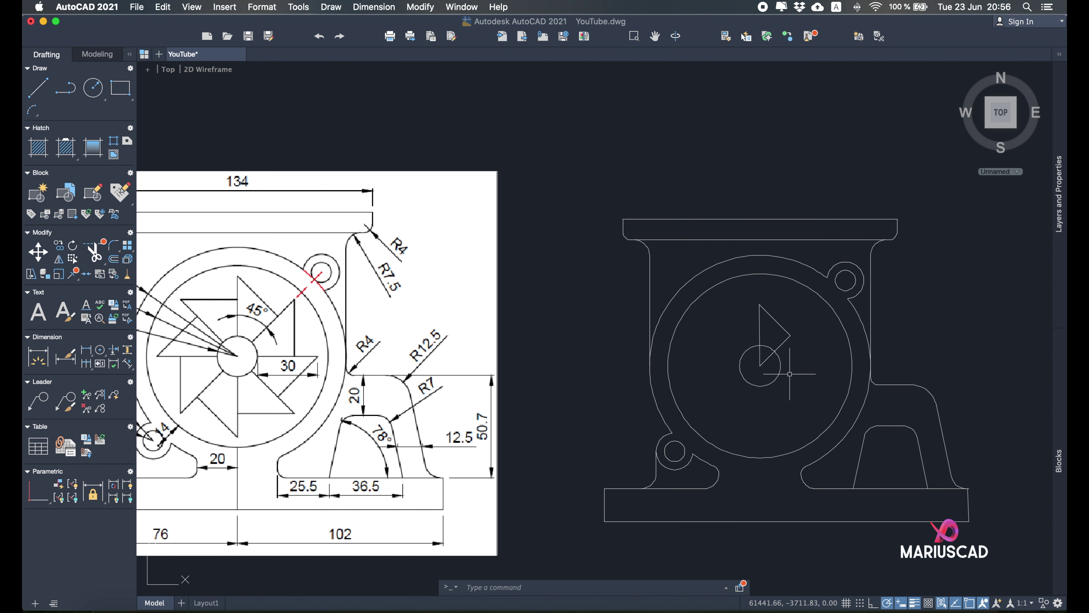
text(array)
key(Return)
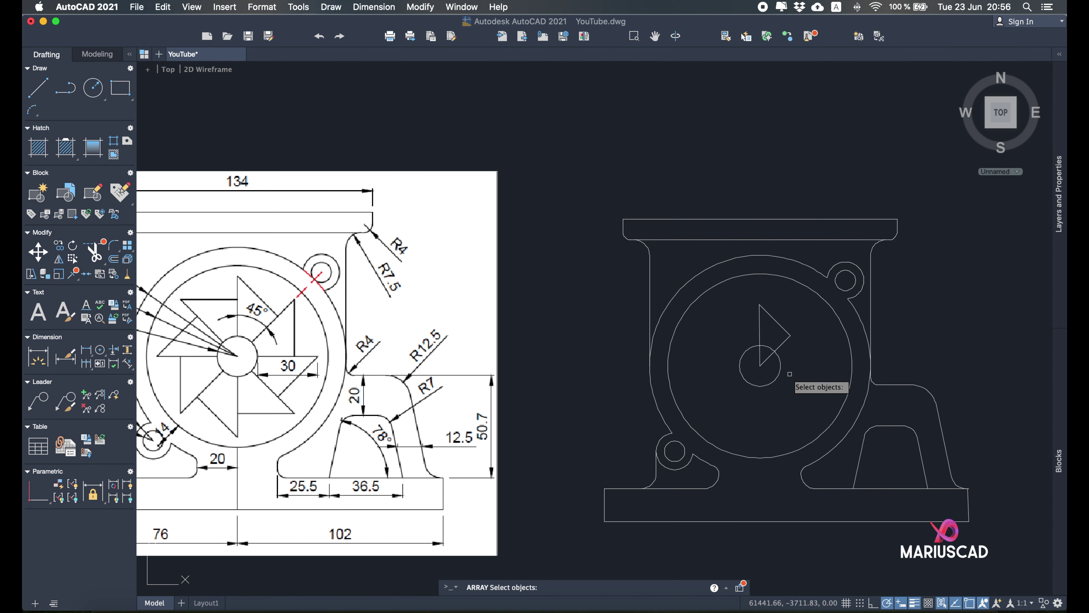
click(813, 348)
key(Escape)
key(Escape)
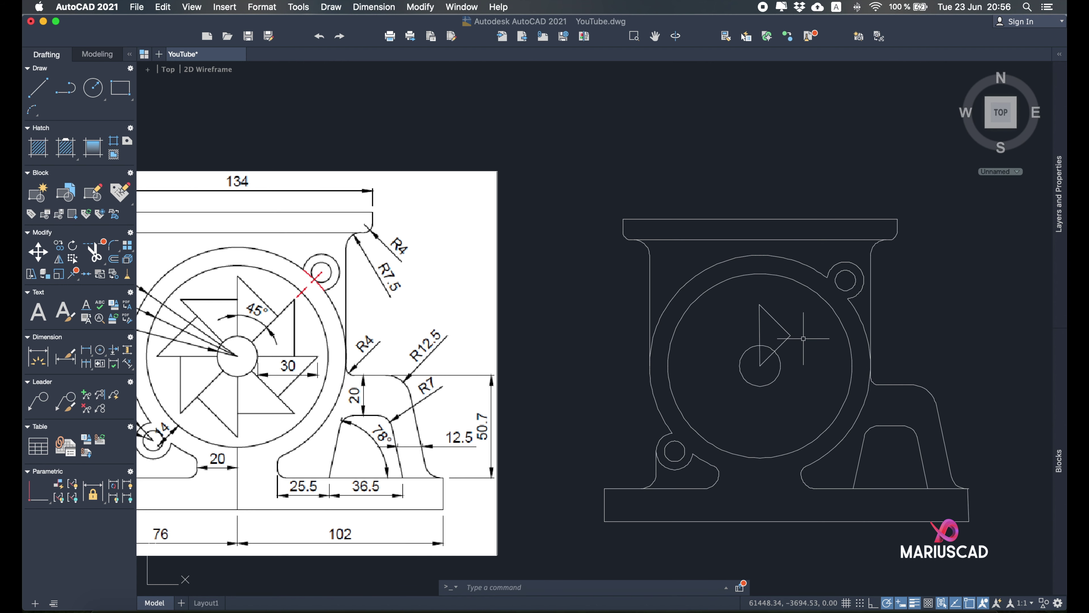
Convert the three lines of the triangular blade into a block named BlockDrawing.
text(block)
key(Return)
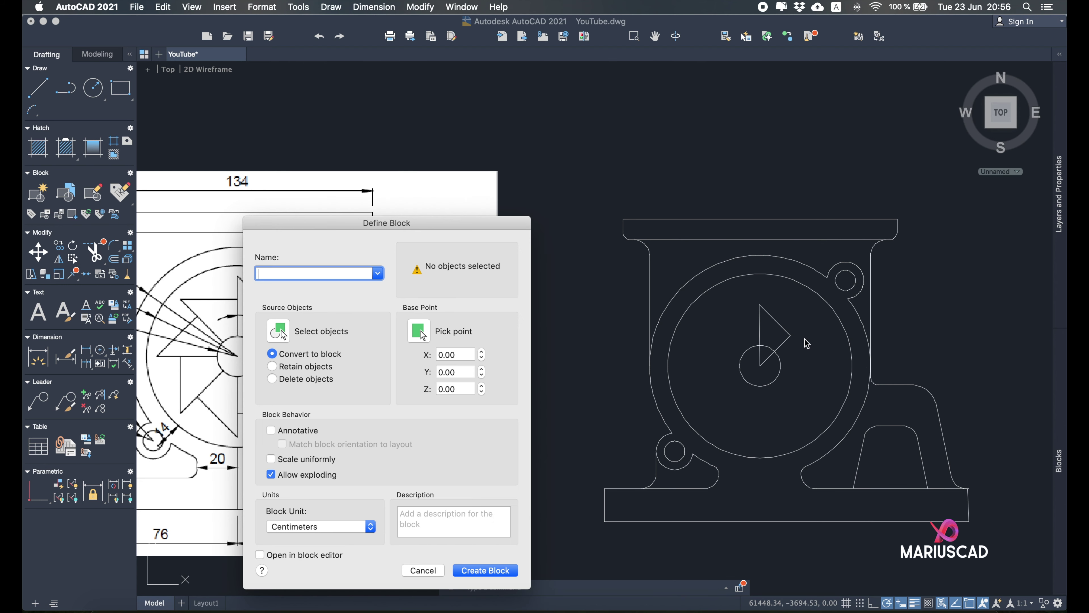
click(279, 336)
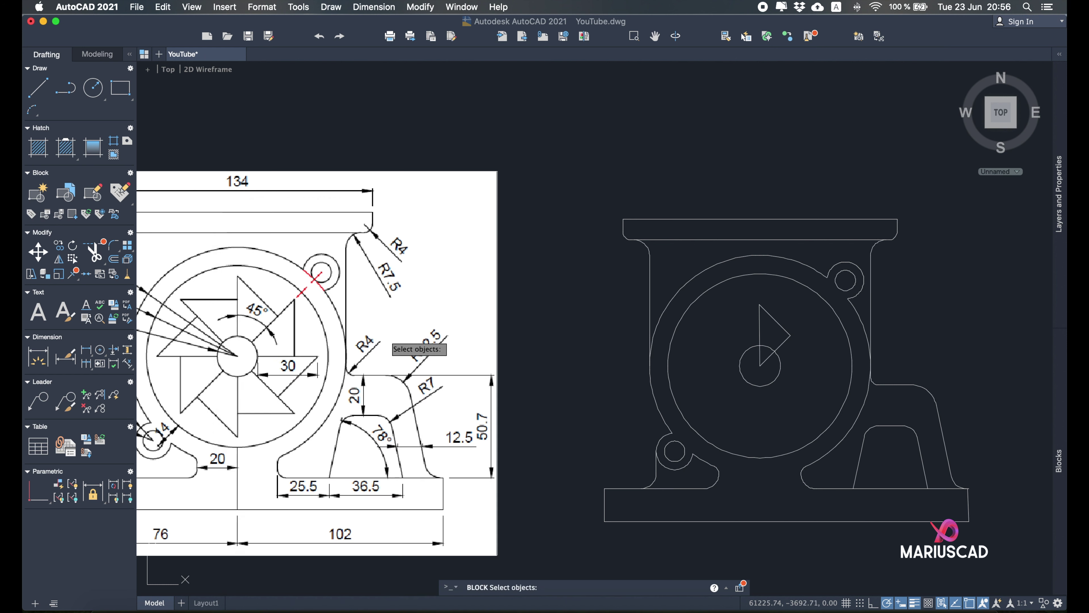
click(801, 346)
click(787, 330)
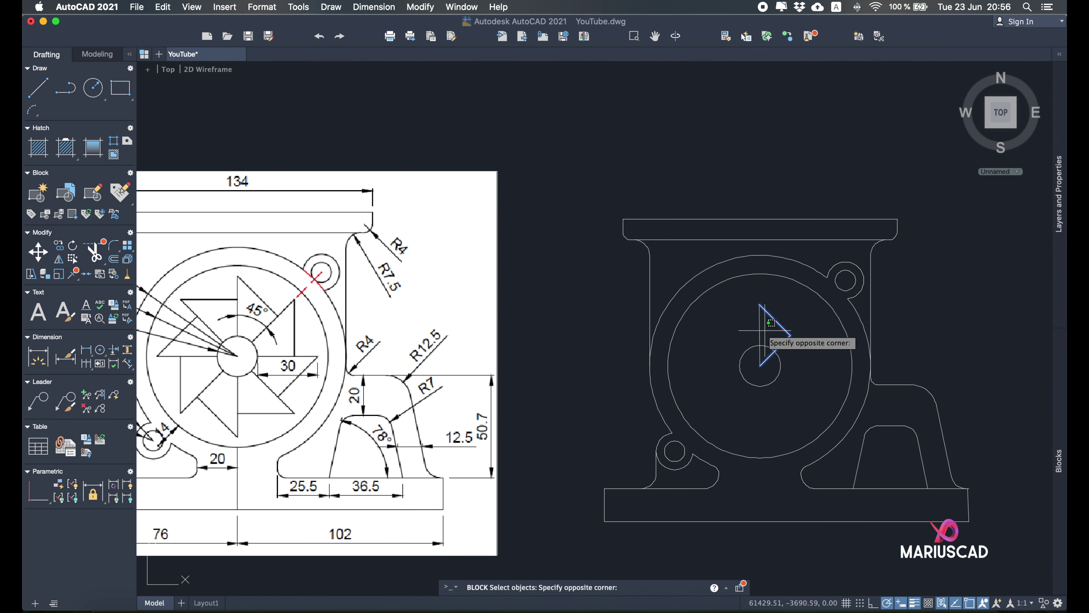
key(Return)
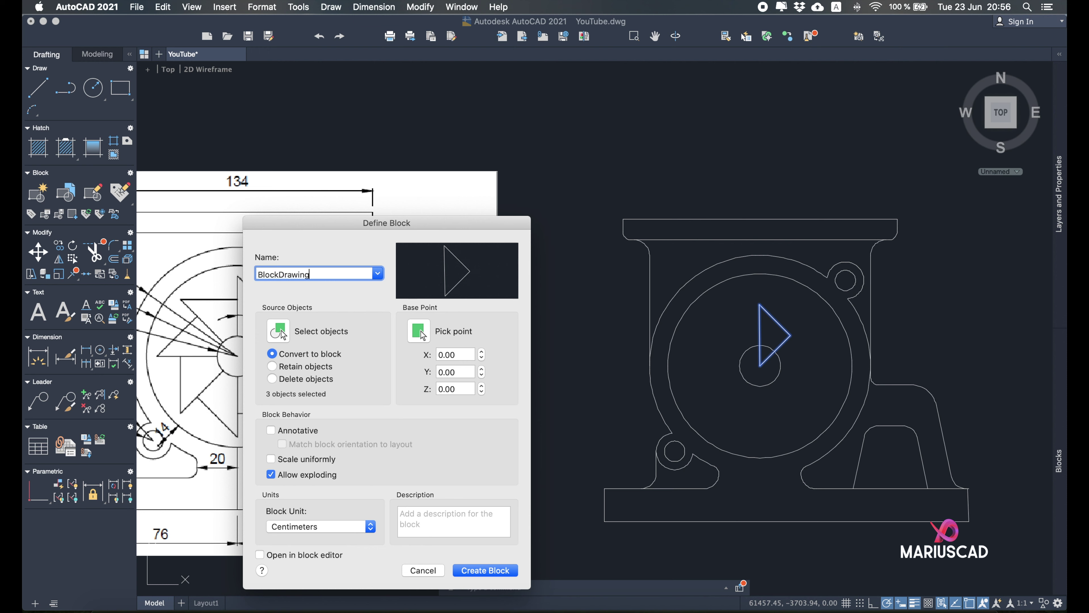
click(474, 568)
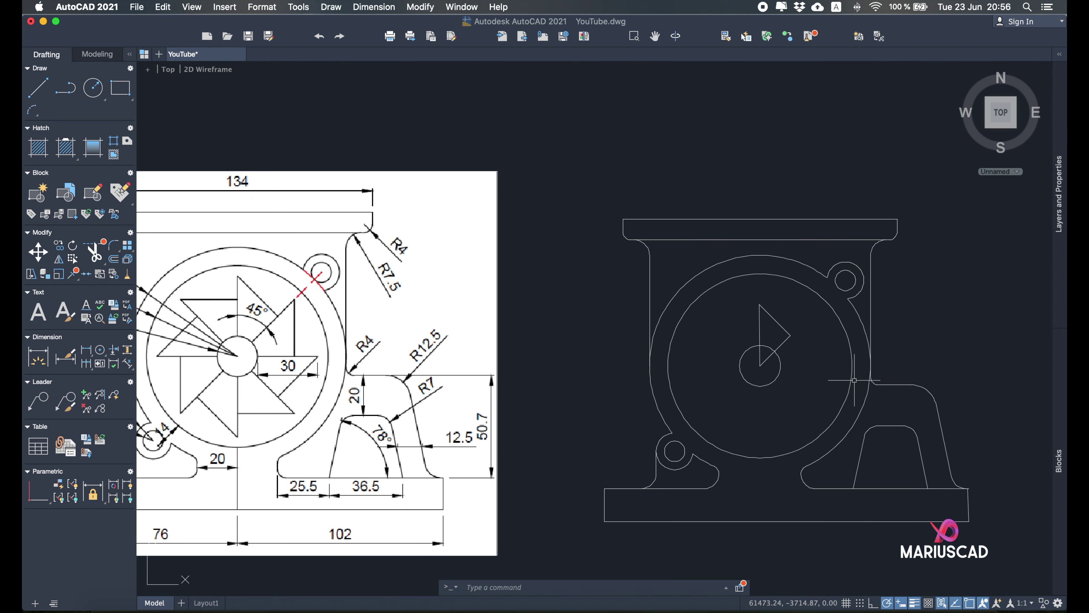
Create a polar array of the blade block around the circles' centre with 8 items over 360°.
text(arr)
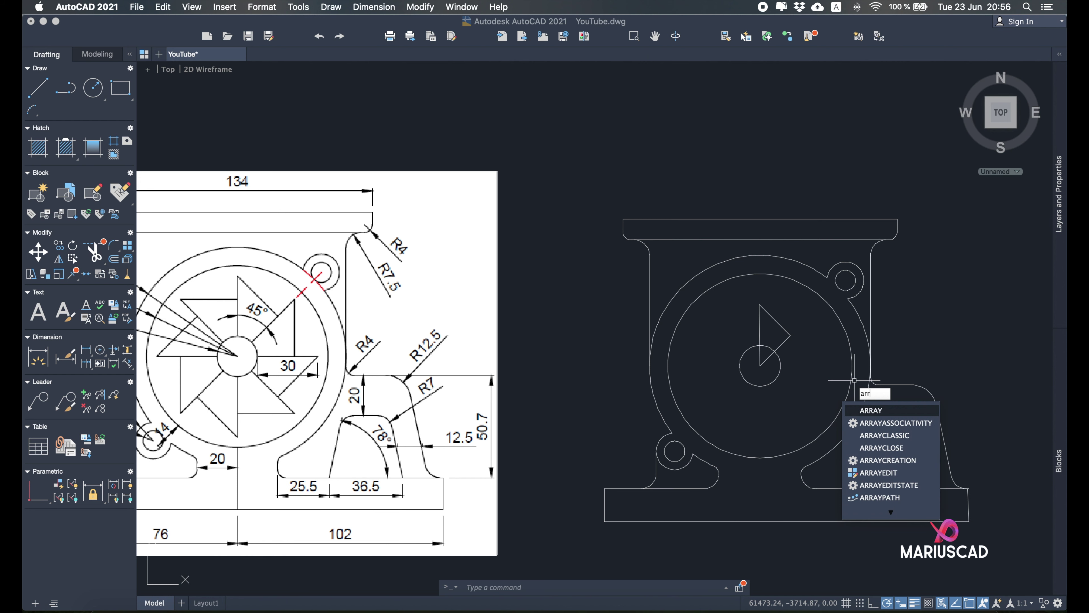
key(Return)
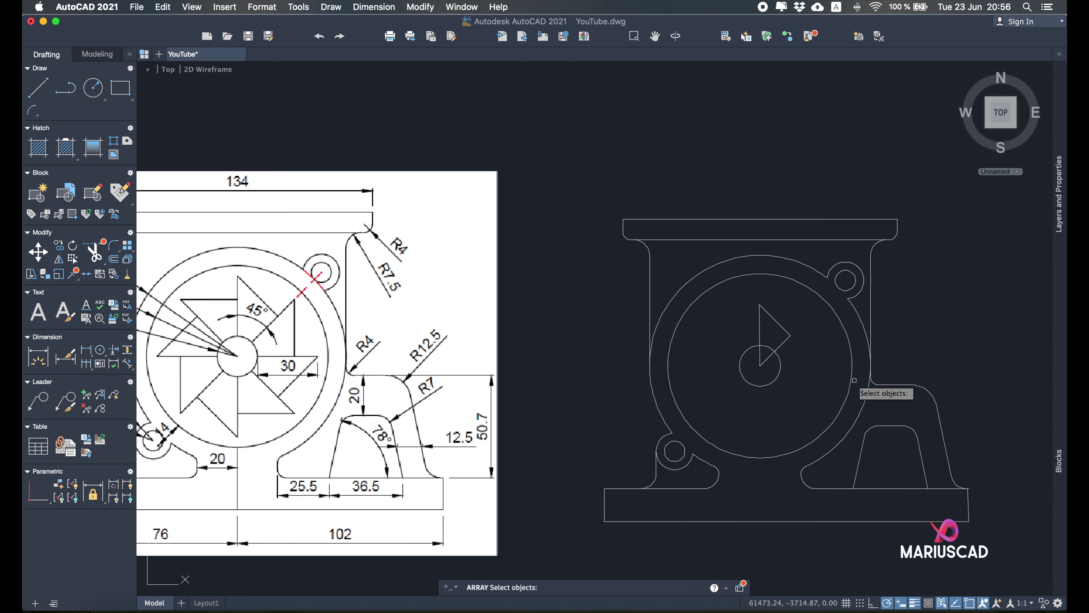
click(788, 338)
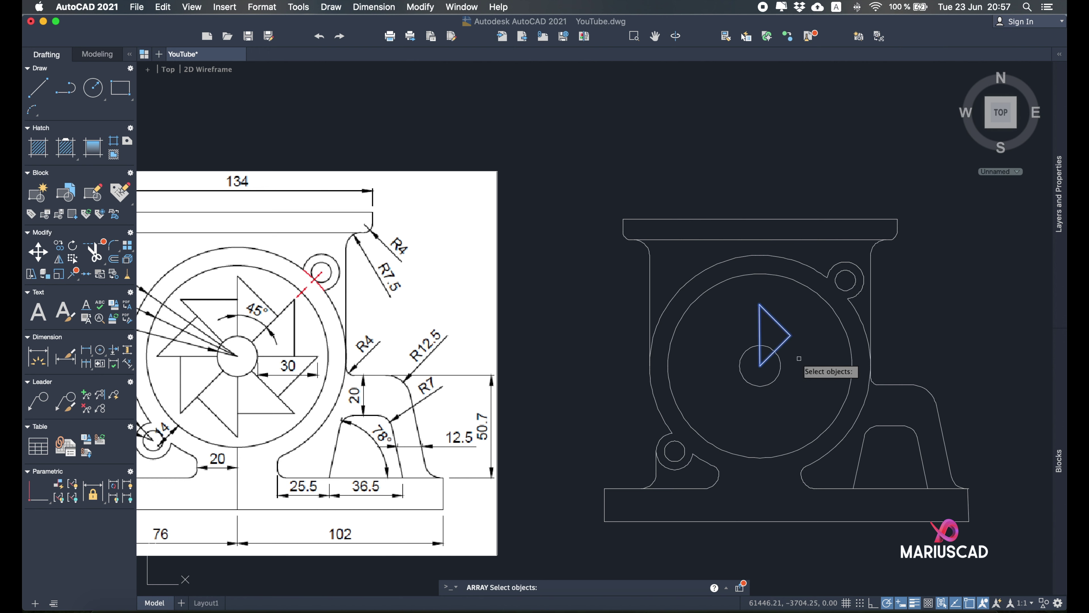
key(Return)
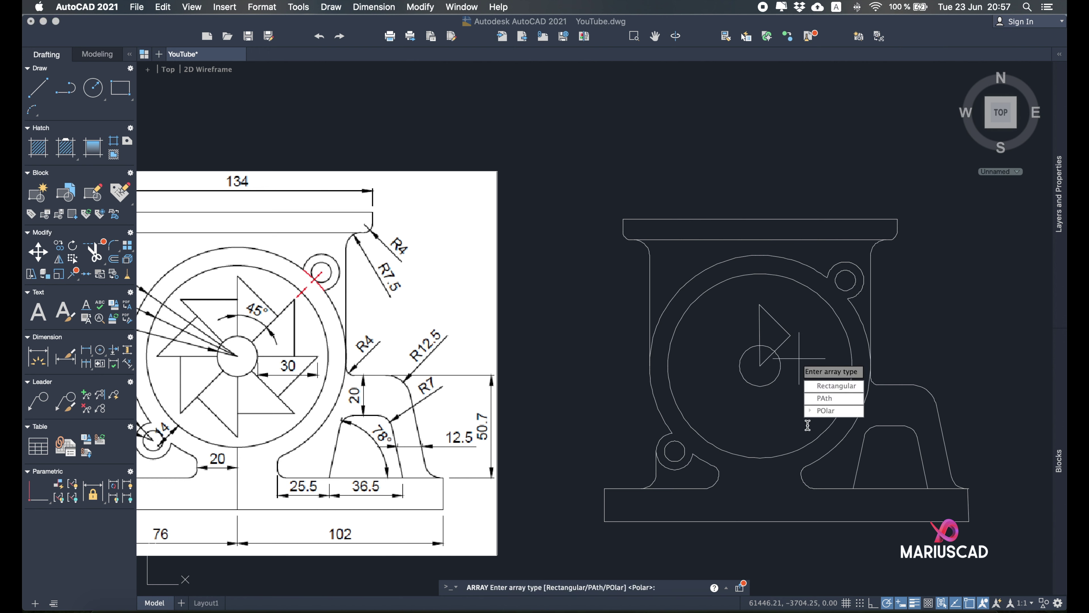
click(823, 411)
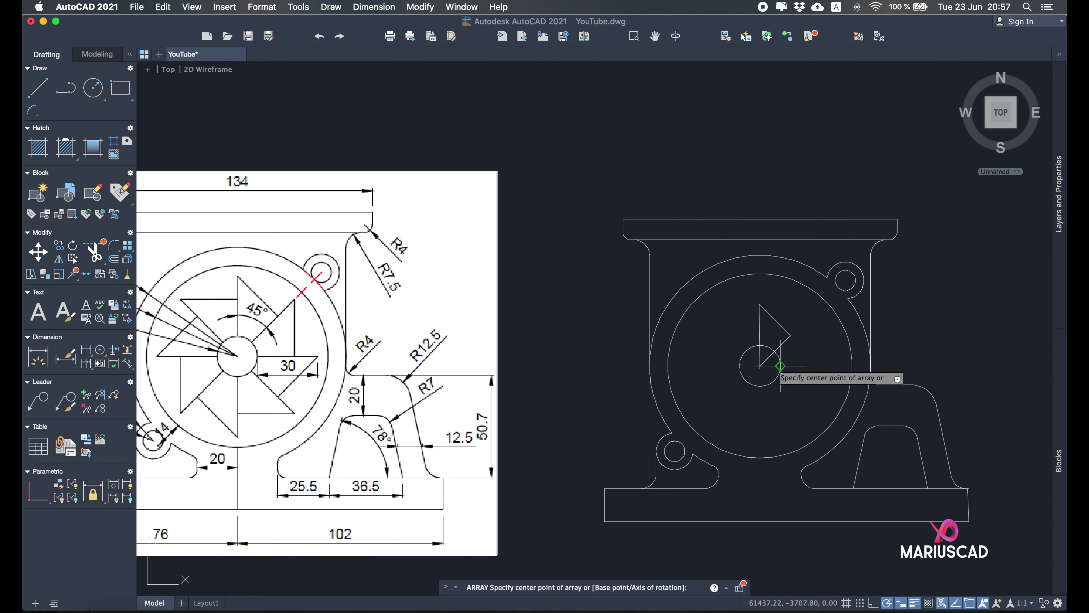
click(760, 366)
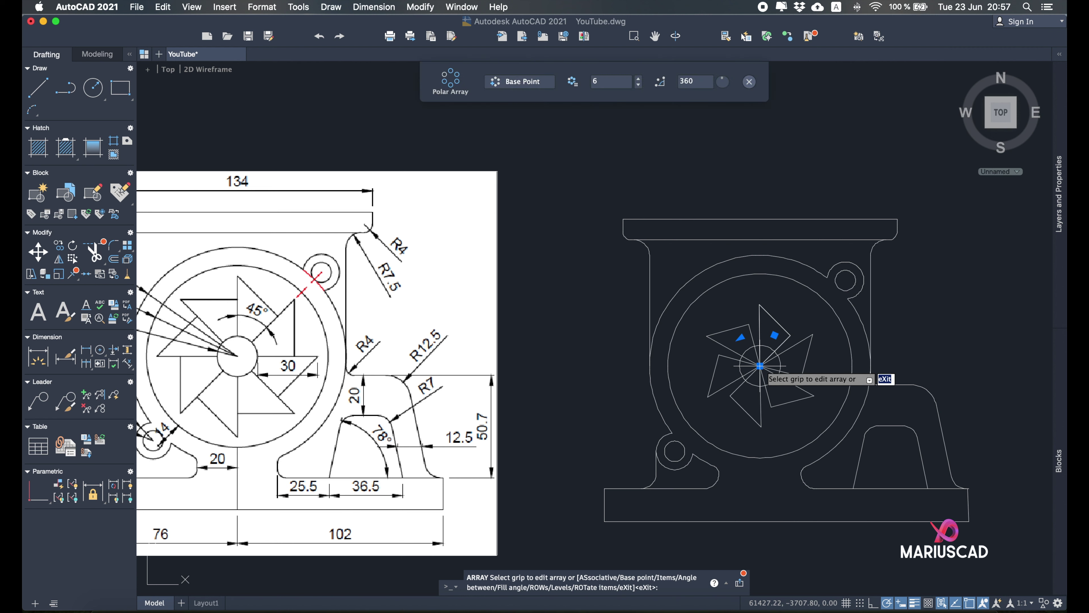
click(605, 82)
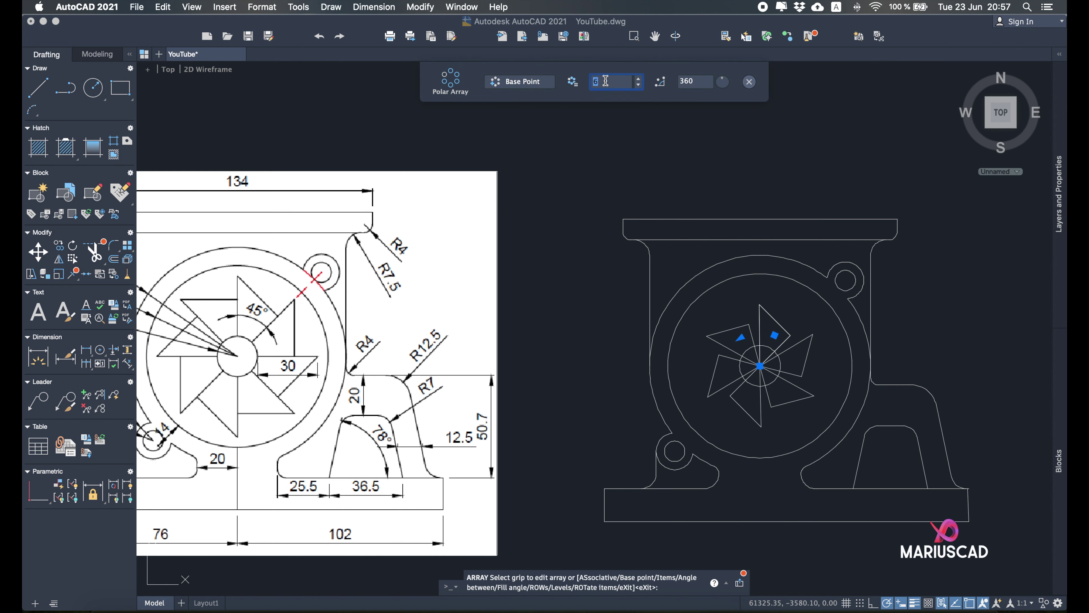
text(8)
key(Return)
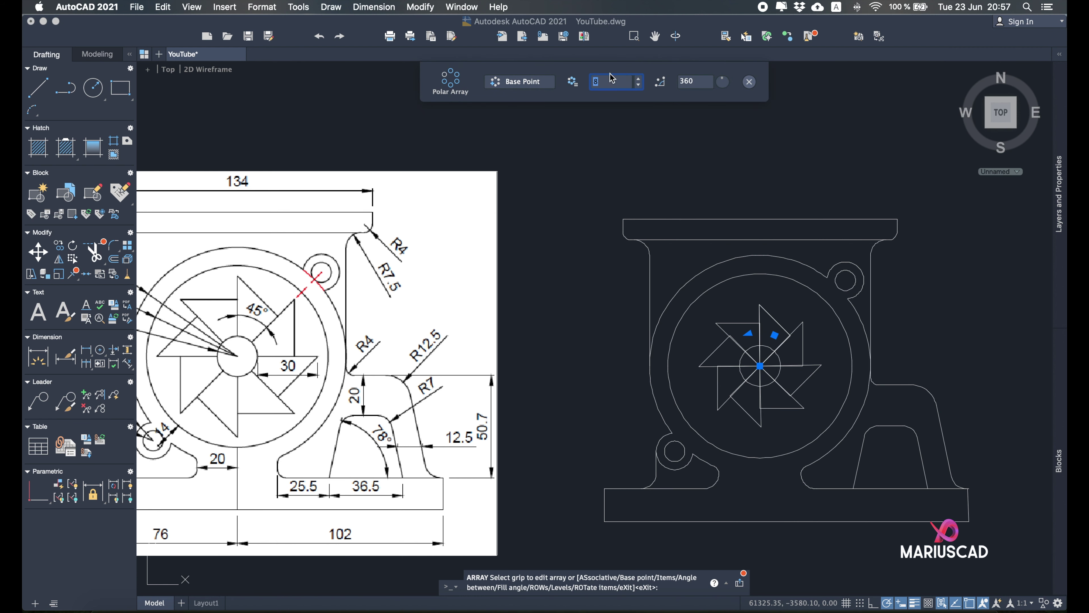
middle_drag(694, 288, 718, 278)
key(Return)
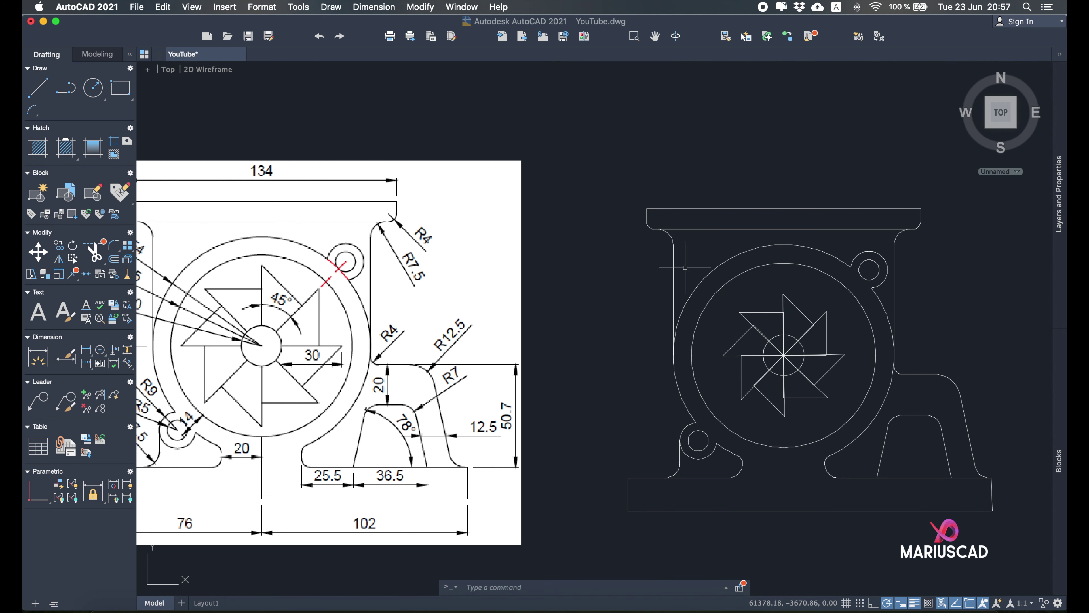
Try to trim the blade lines inside the small centre circle.
scroll(837, 339, down, 3)
scroll(816, 301, up, 6)
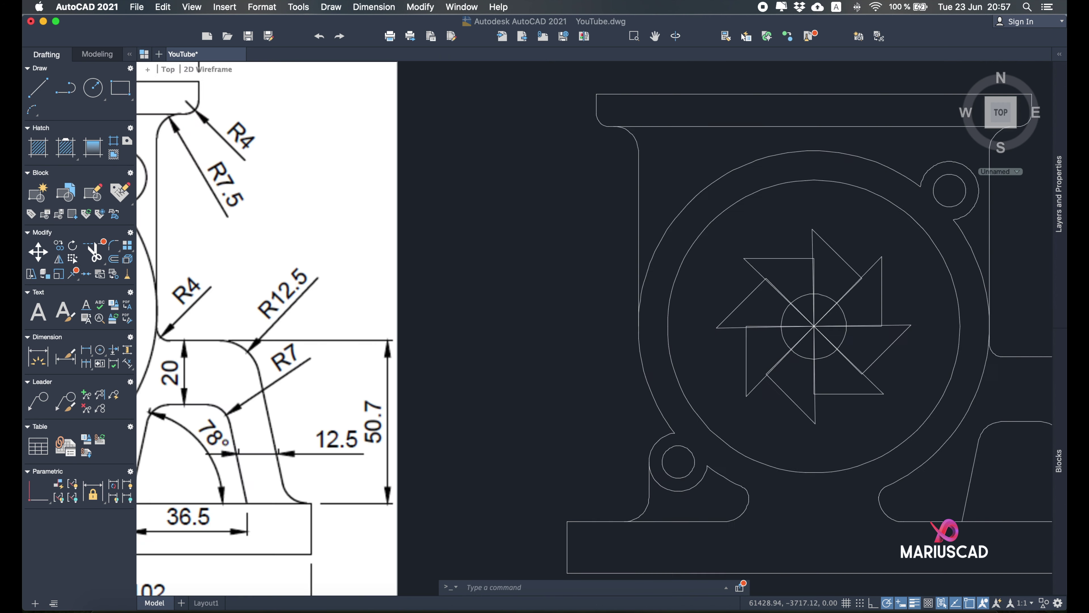
text(trim)
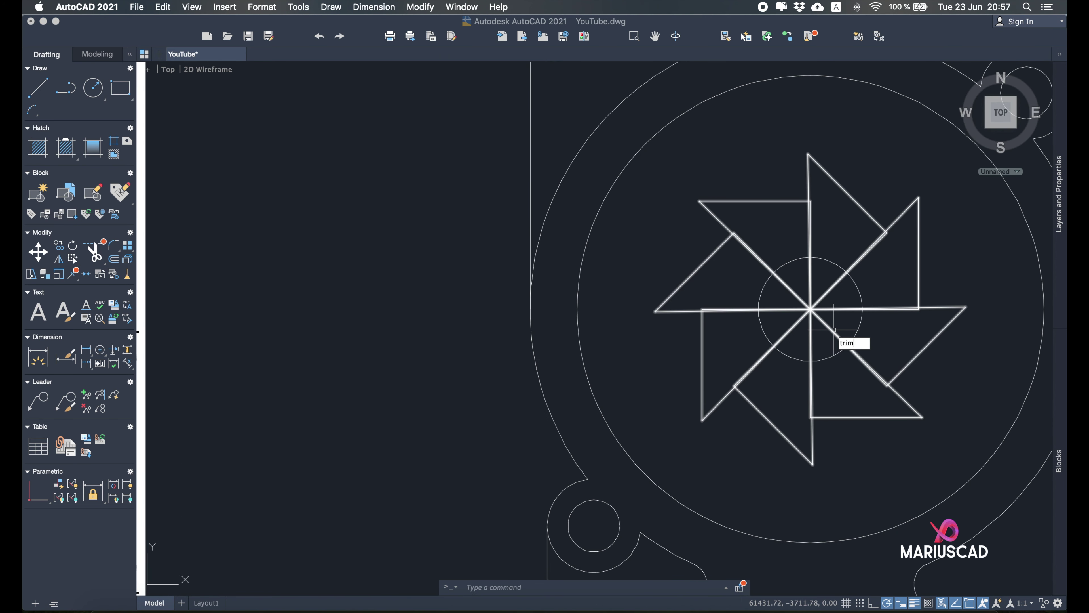
key(Return)
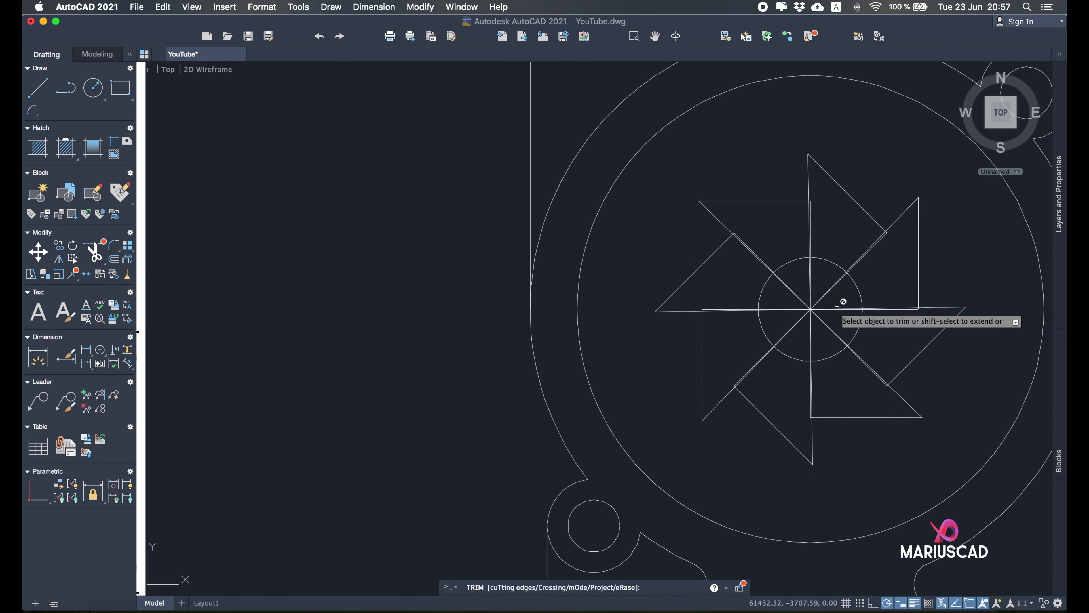
click(837, 280)
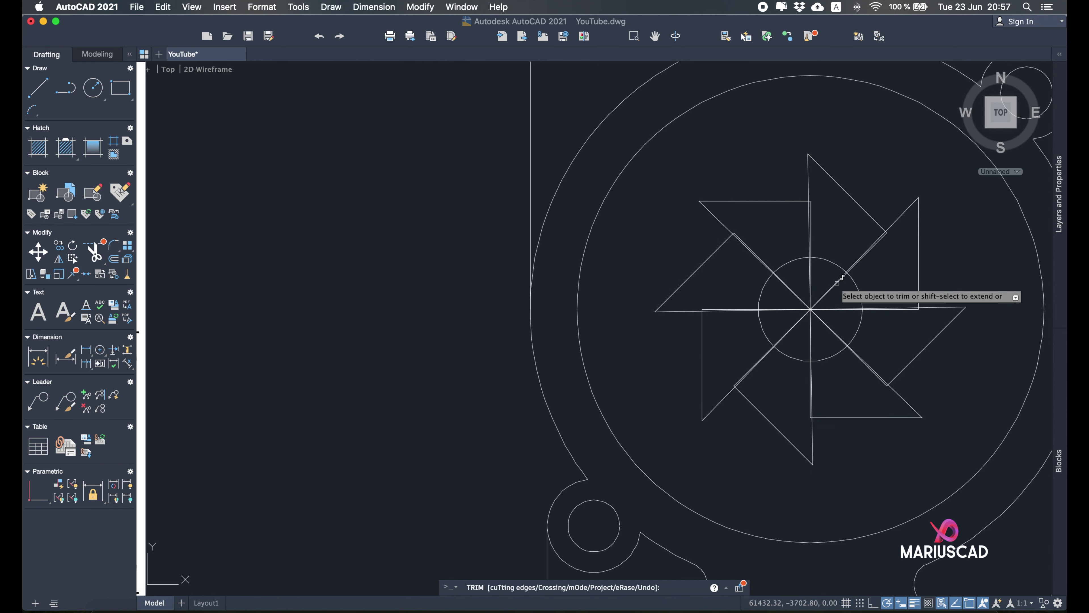
key(Escape)
Inspect the overlapping blade edges near the hub and undo the trim attempt and the polar array.
scroll(833, 238, down, 5)
scroll(833, 238, up, 10)
scroll(832, 238, down, 3)
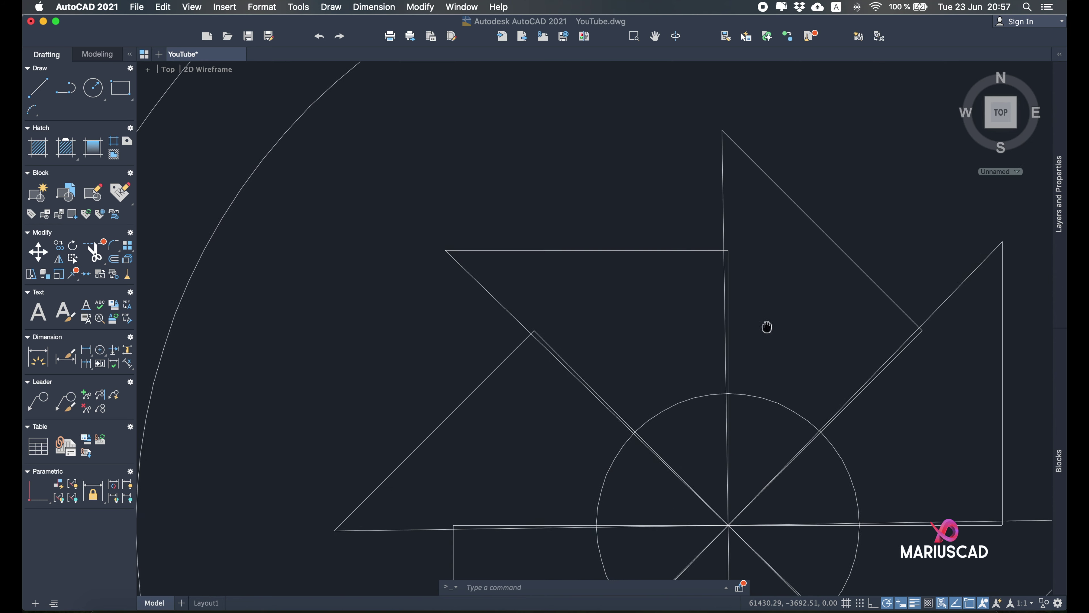
scroll(769, 319, up, 5)
scroll(729, 273, down, 5)
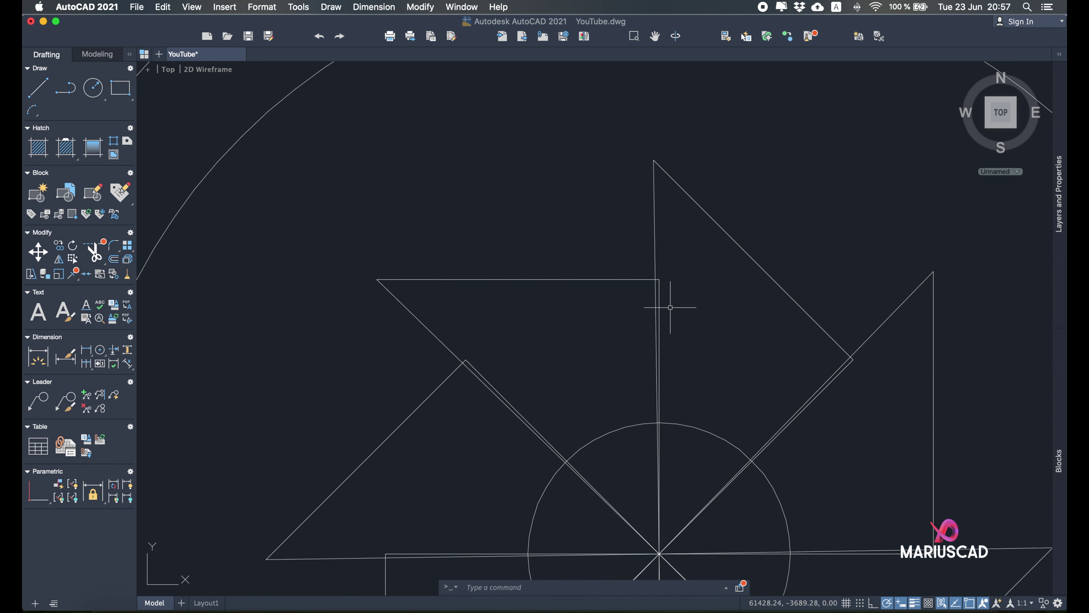
click(317, 38)
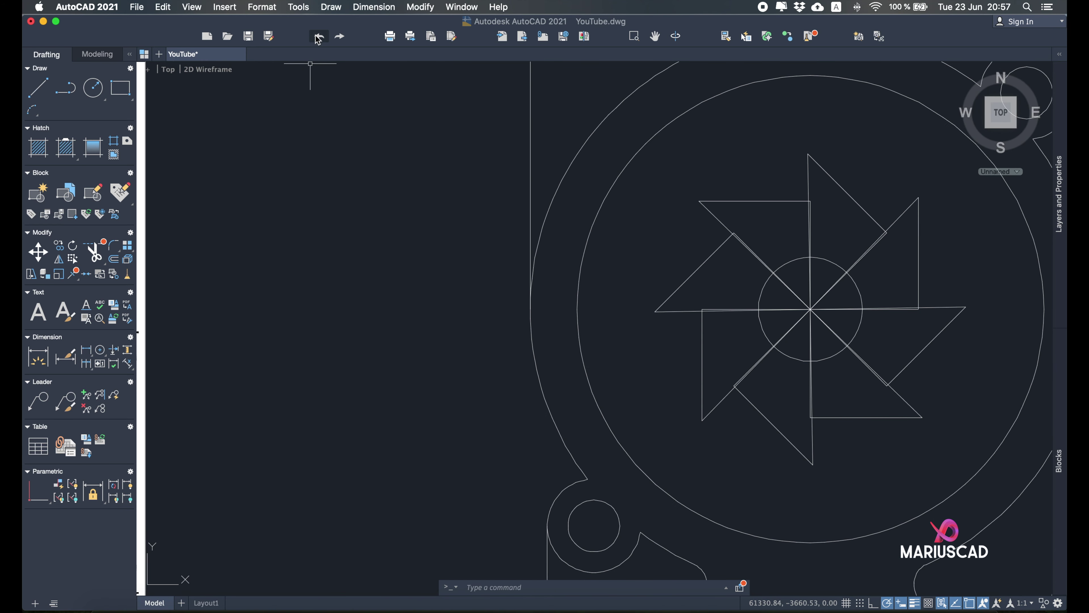
click(318, 37)
click(317, 37)
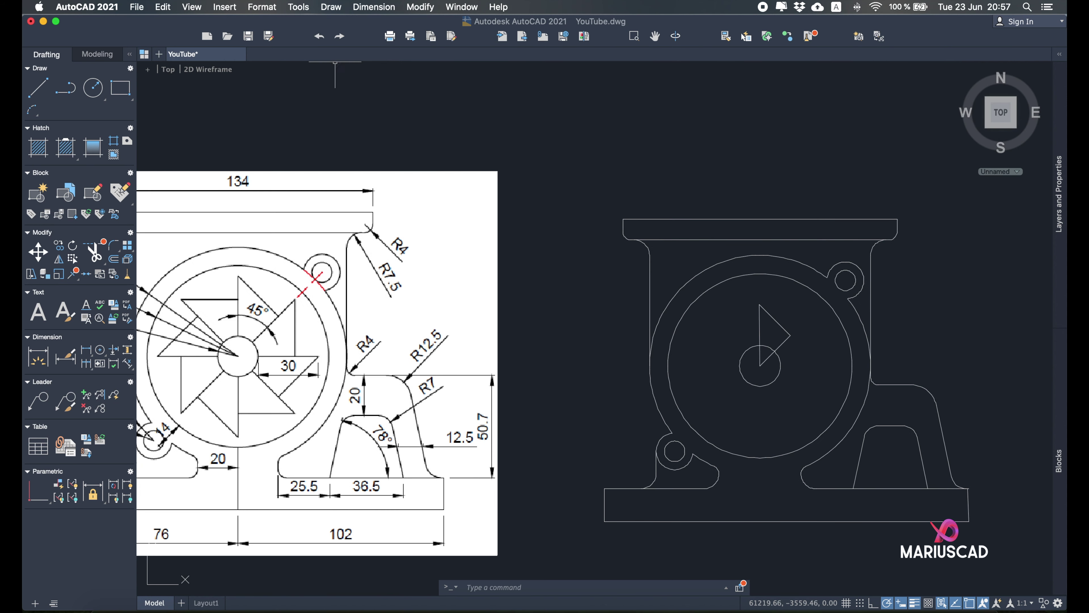
Erase the triangular blade from the centre of the housing circles.
scroll(793, 339, up, 5)
middle_drag(793, 339, 749, 394)
scroll(748, 394, down, 5)
click(749, 394)
click(742, 369)
key(Delete)
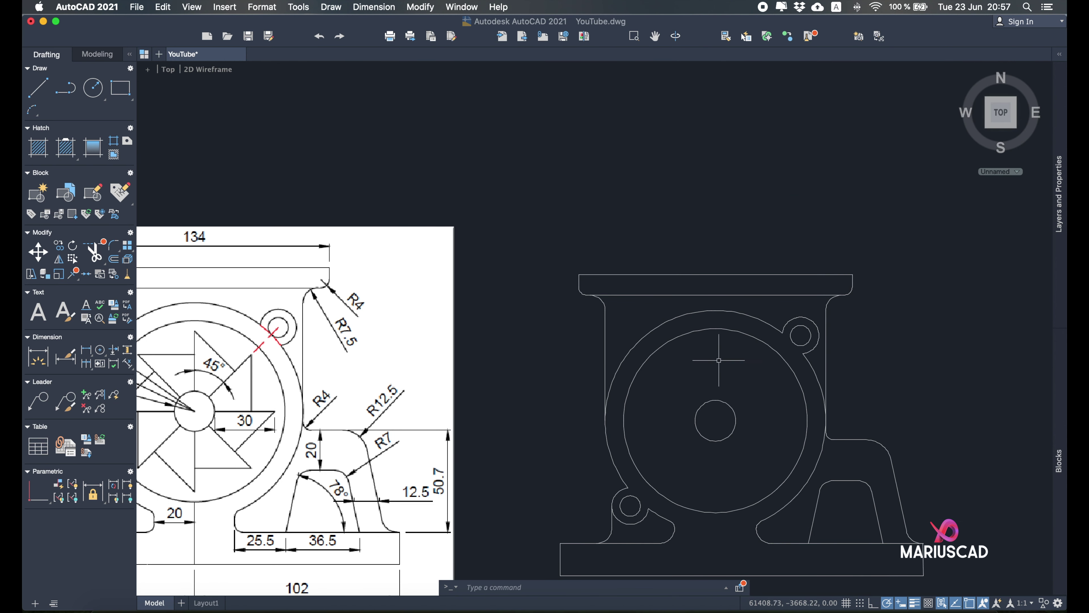
Draw a vertical line about 30 long upward from the centre of the housing circles.
click(38, 88)
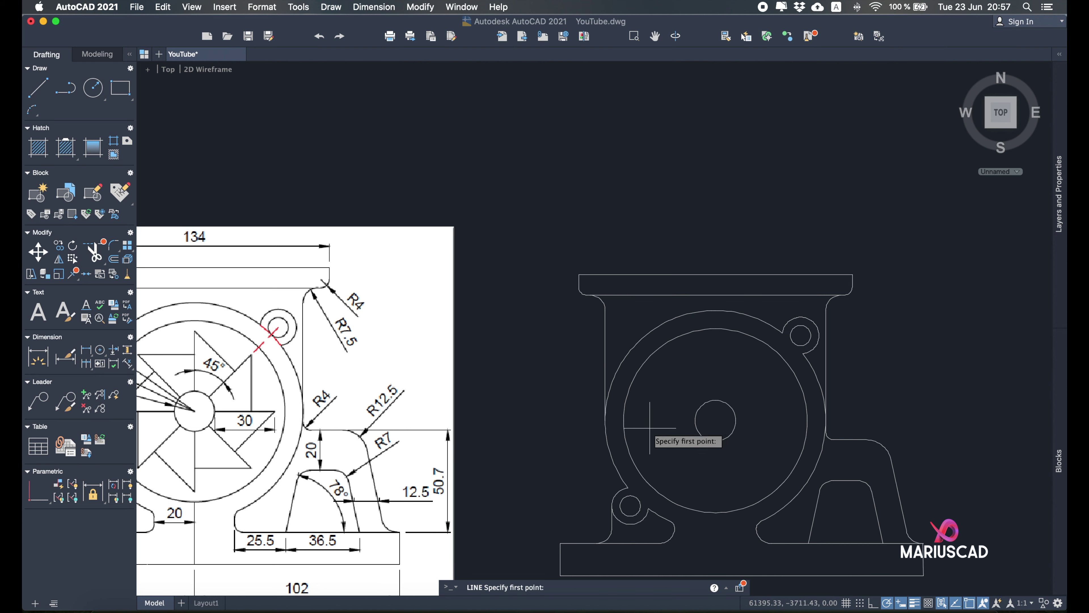
click(715, 421)
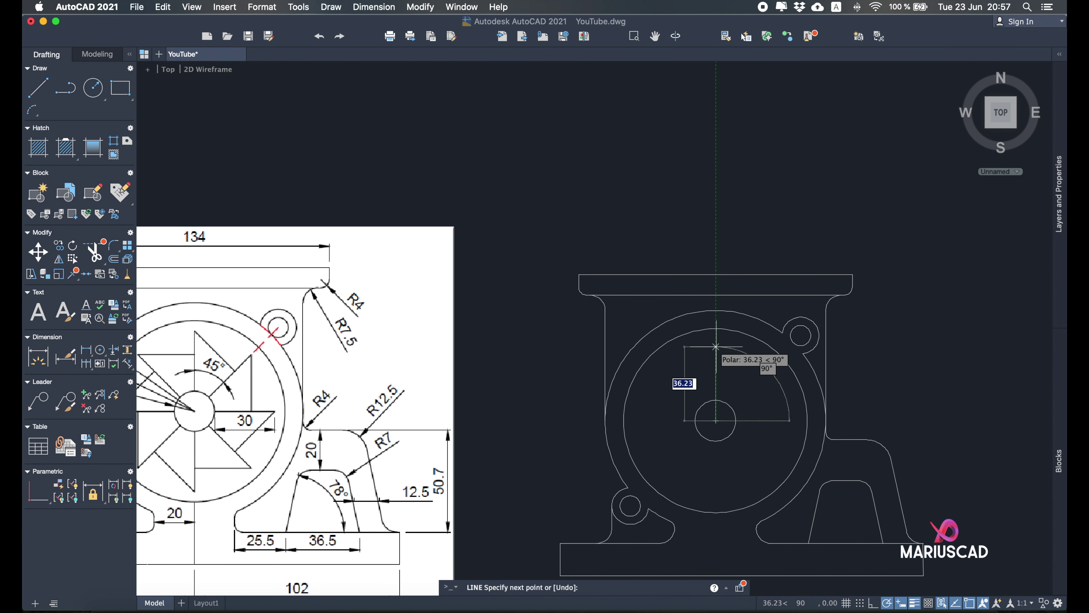
click(715, 346)
key(Escape)
Draw a 100-long construction line at 45° from the circles' centre toward the upper bolt hole.
click(38, 87)
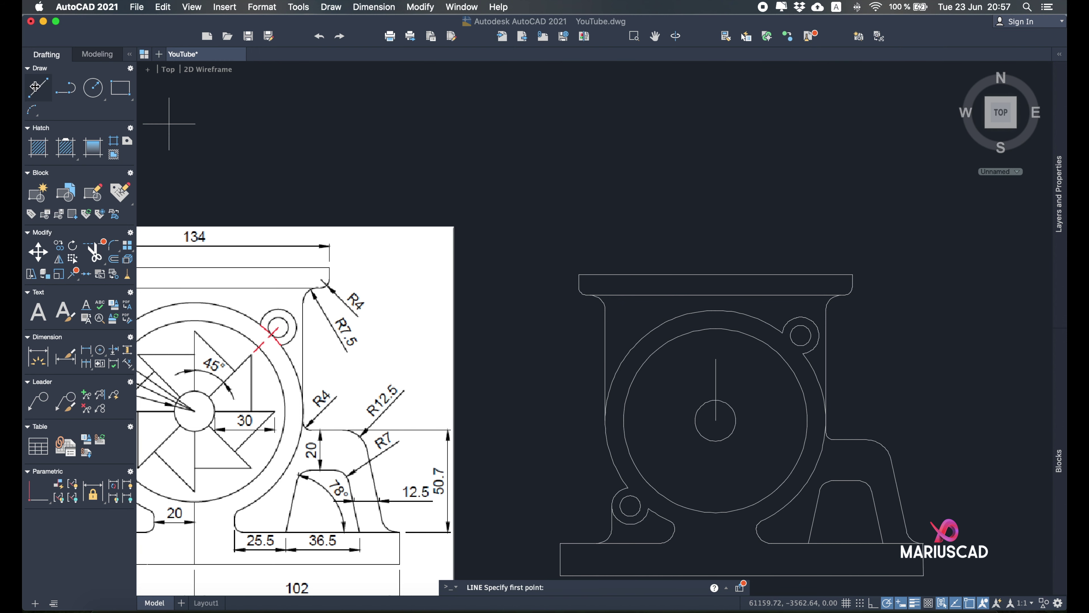
click(716, 421)
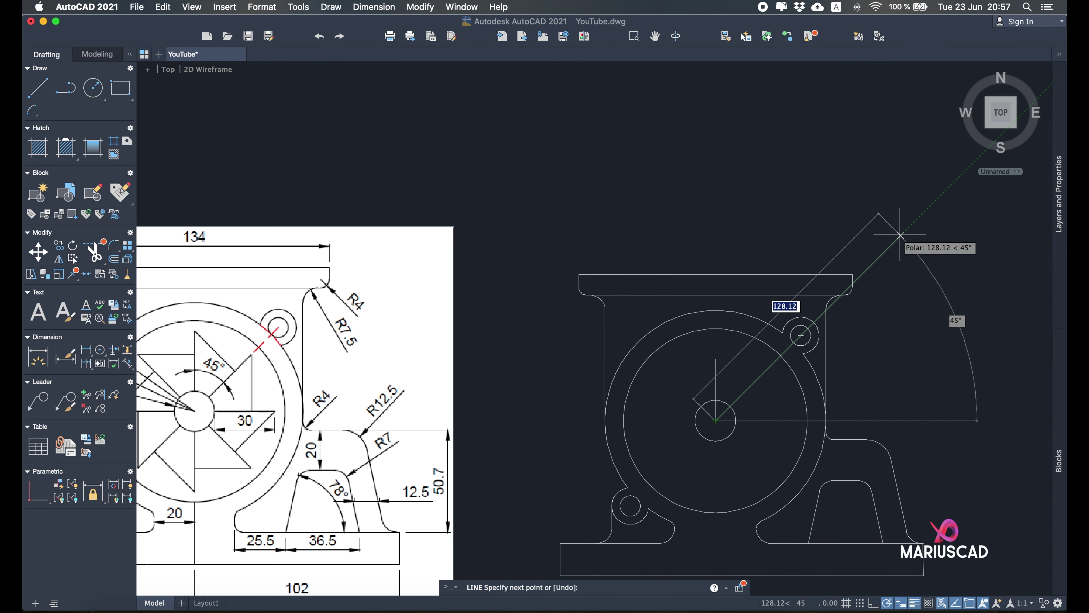
text(10)
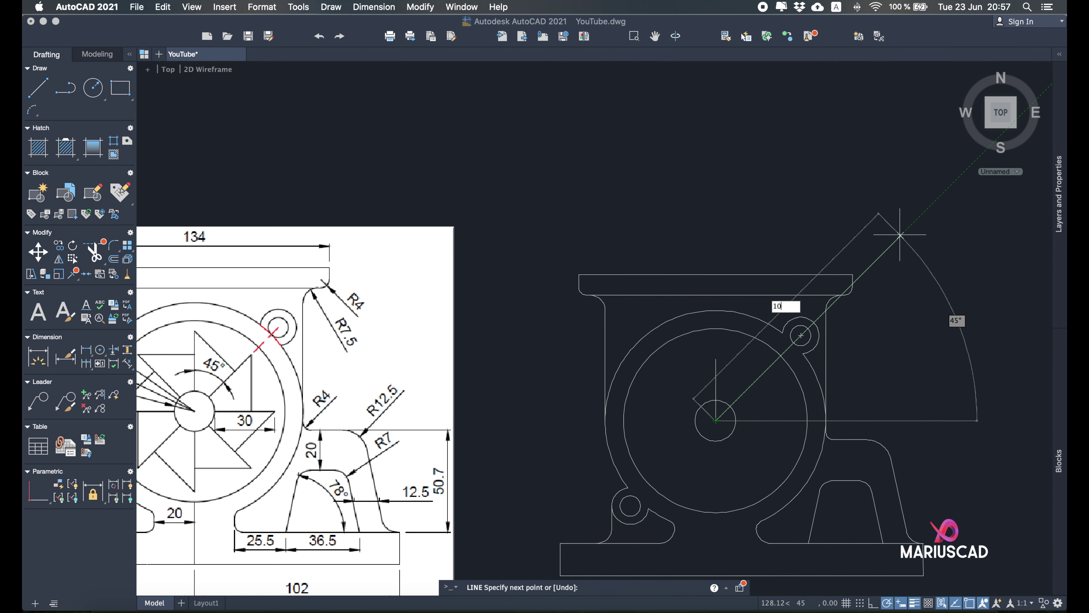
text(0)
key(Return)
key(Return)
Draw the blade's outer edge from the vertical line's top end perpendicular to the 45° line.
click(48, 95)
scroll(746, 395, up, 2)
scroll(746, 390, down, 3)
scroll(729, 379, up, 5)
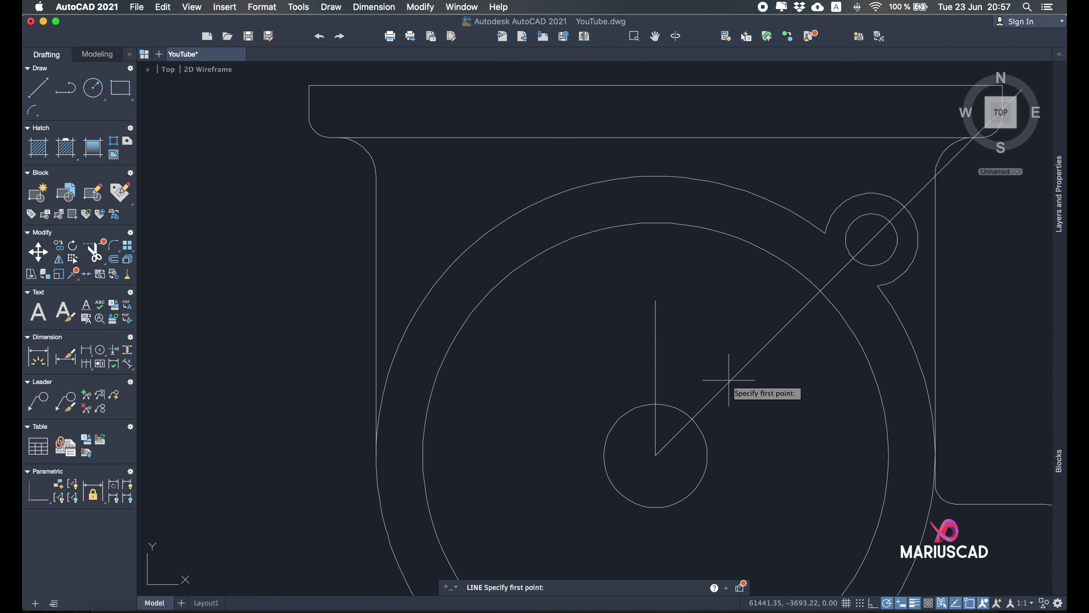
click(656, 297)
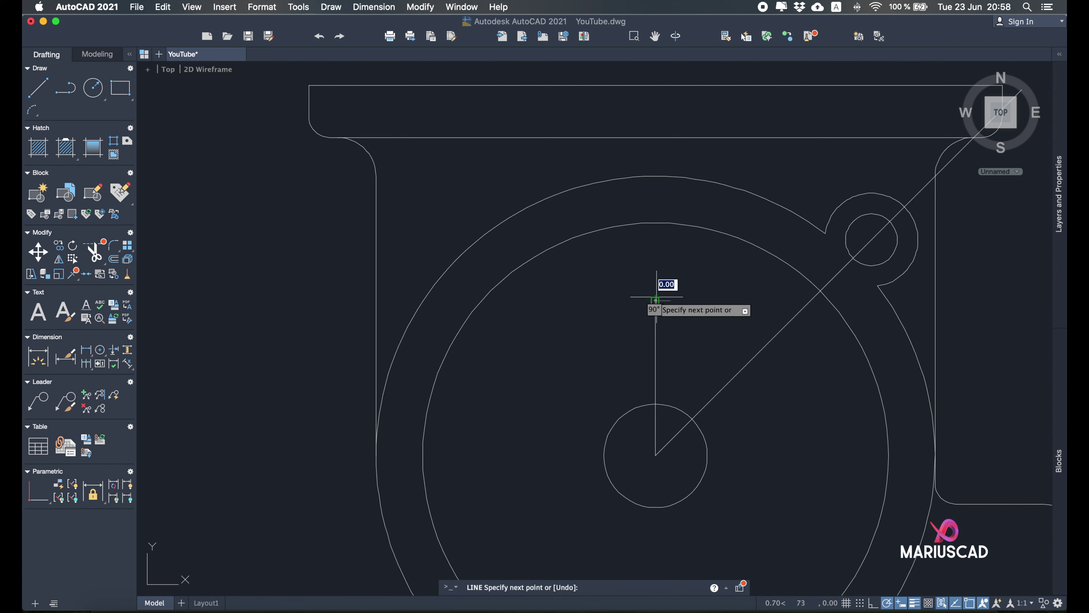
click(732, 379)
key(Return)
Trim the 45° line at the blade's outer corner and remove the leftover part beyond it.
text(trim)
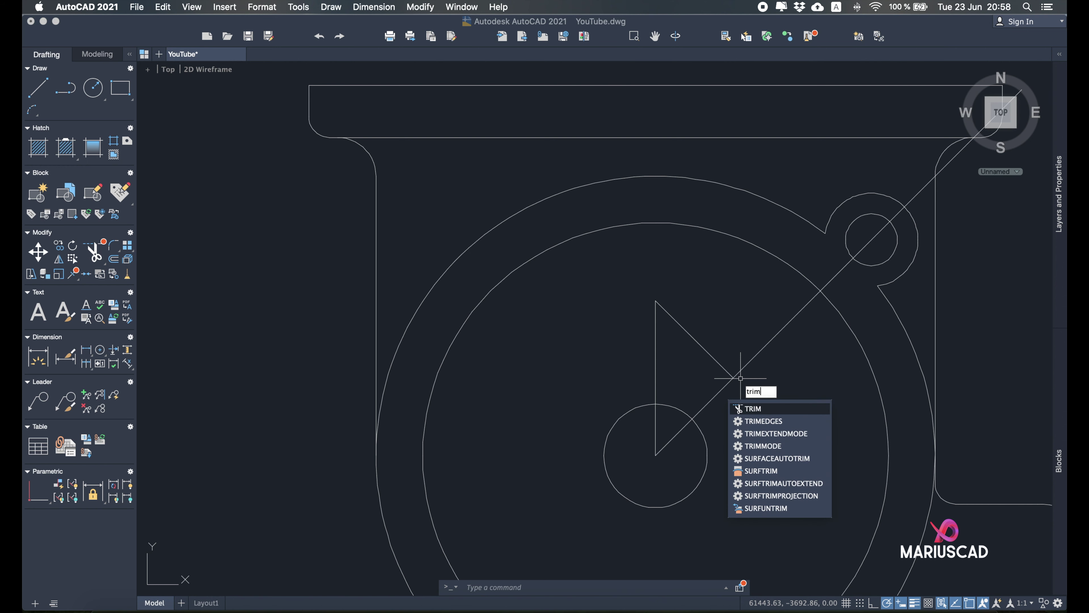
key(Return)
click(777, 379)
click(730, 343)
key(Return)
key(Return)
click(824, 282)
click(824, 282)
click(834, 282)
click(832, 281)
key(Delete)
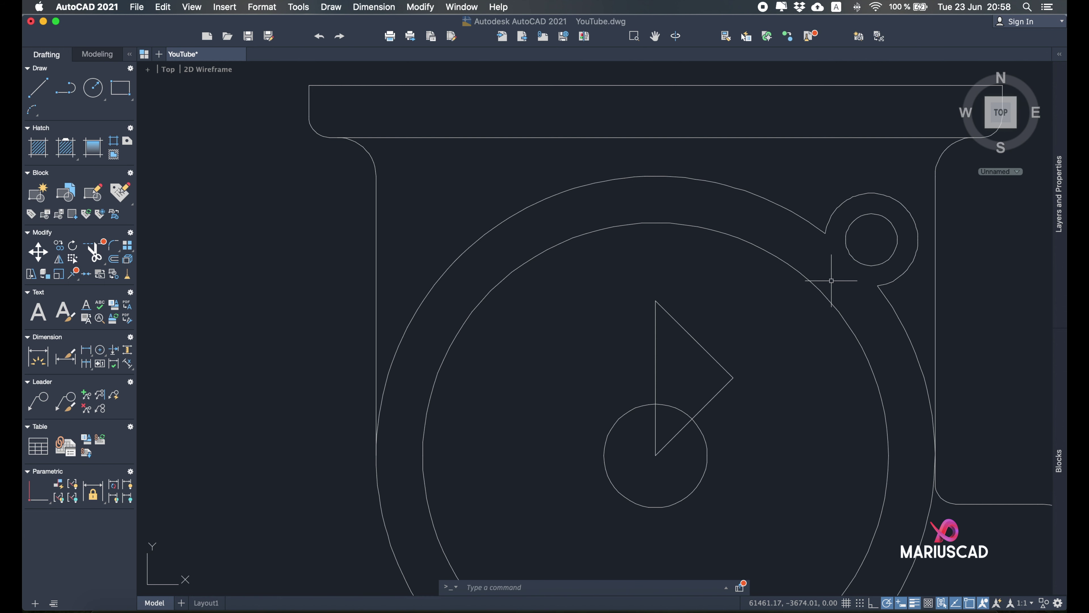
Convert the three blade lines into the block BlockDrawing, redefining the existing block definition.
text(bl)
key(Return)
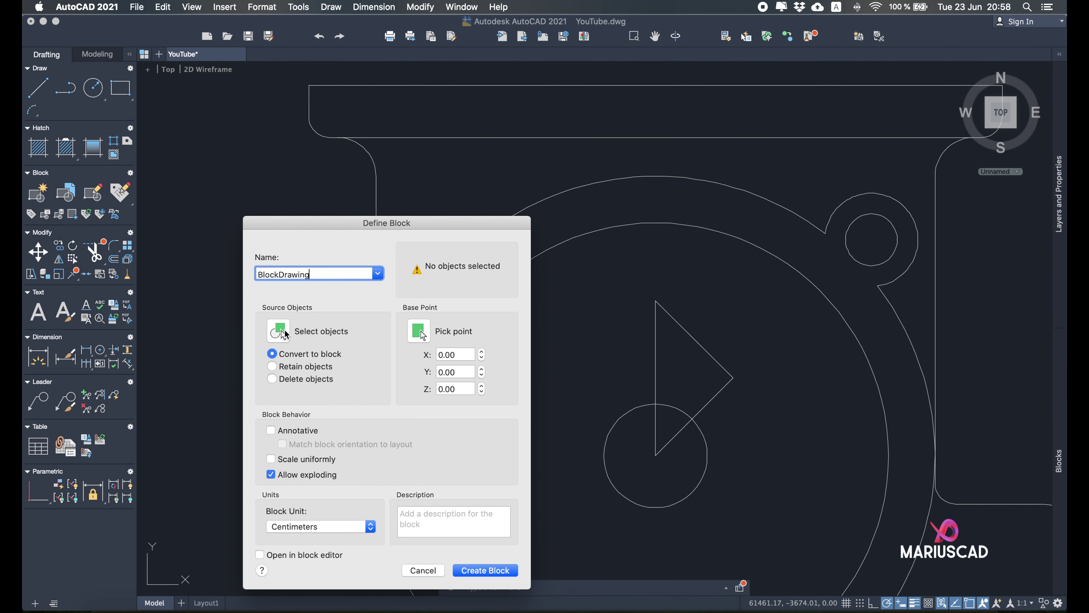
click(285, 334)
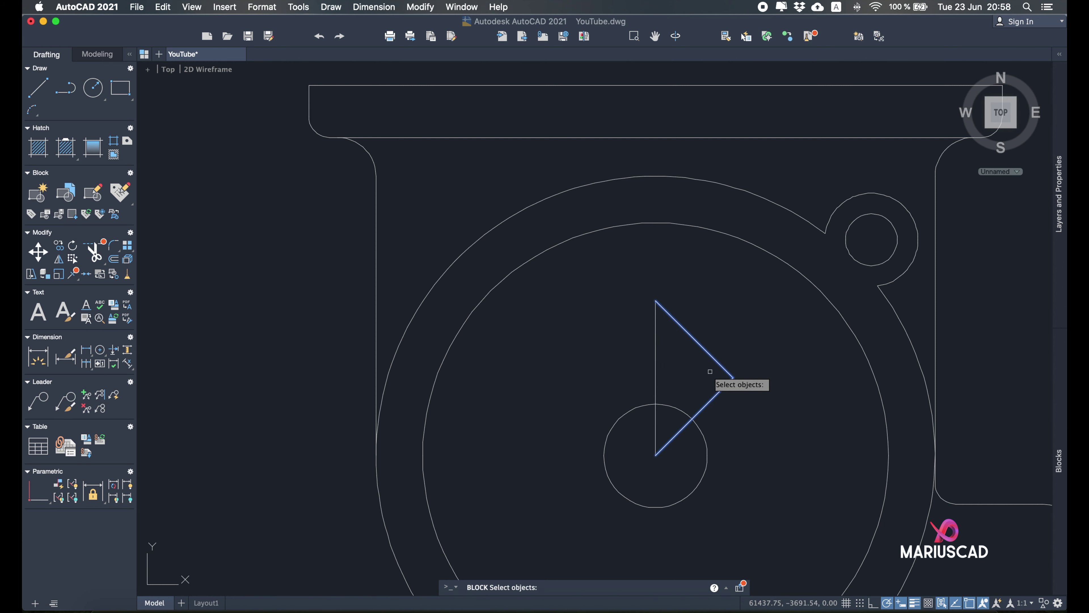
click(656, 339)
key(Return)
click(506, 568)
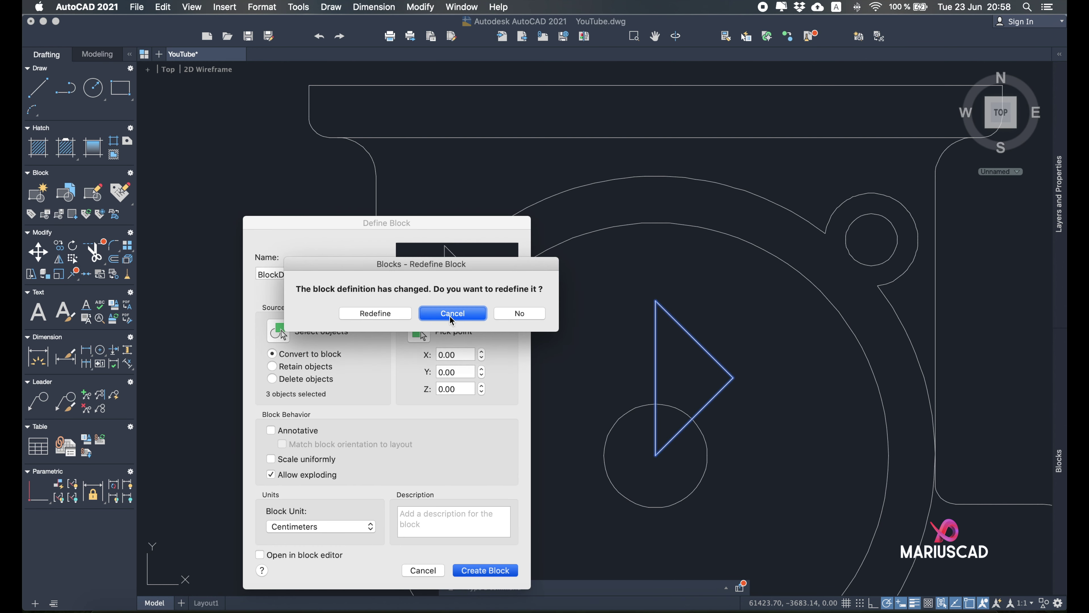
click(376, 313)
Copy the blade block from its outer corner to the empty space right of the housing.
middle_drag(815, 407, 784, 391)
scroll(775, 390, up, 2)
scroll(774, 394, down, 2)
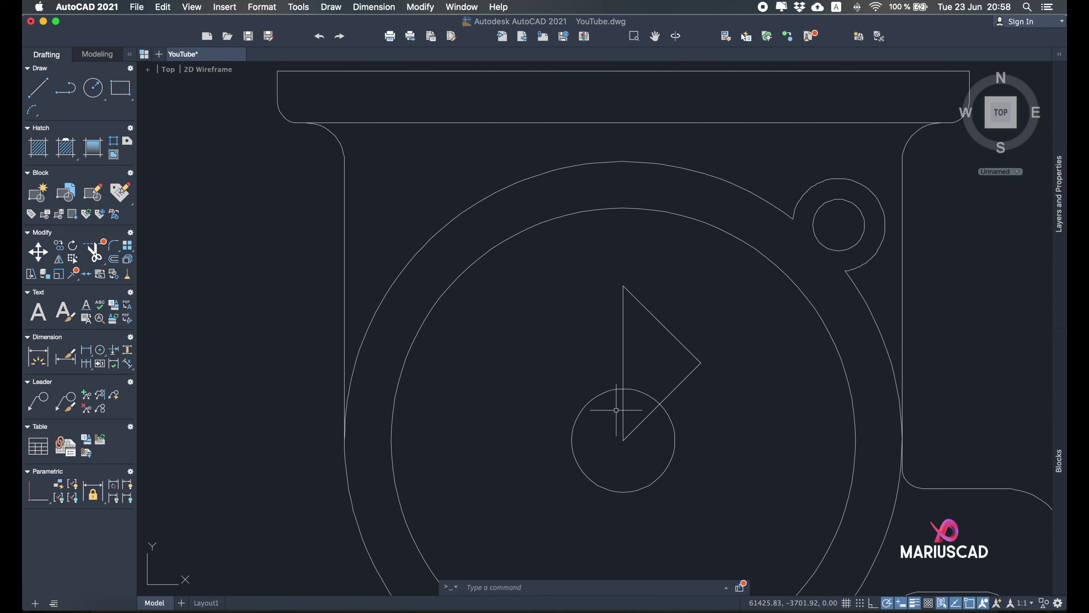
scroll(759, 418, up, 2)
scroll(755, 410, down, 4)
middle_drag(753, 406, 748, 400)
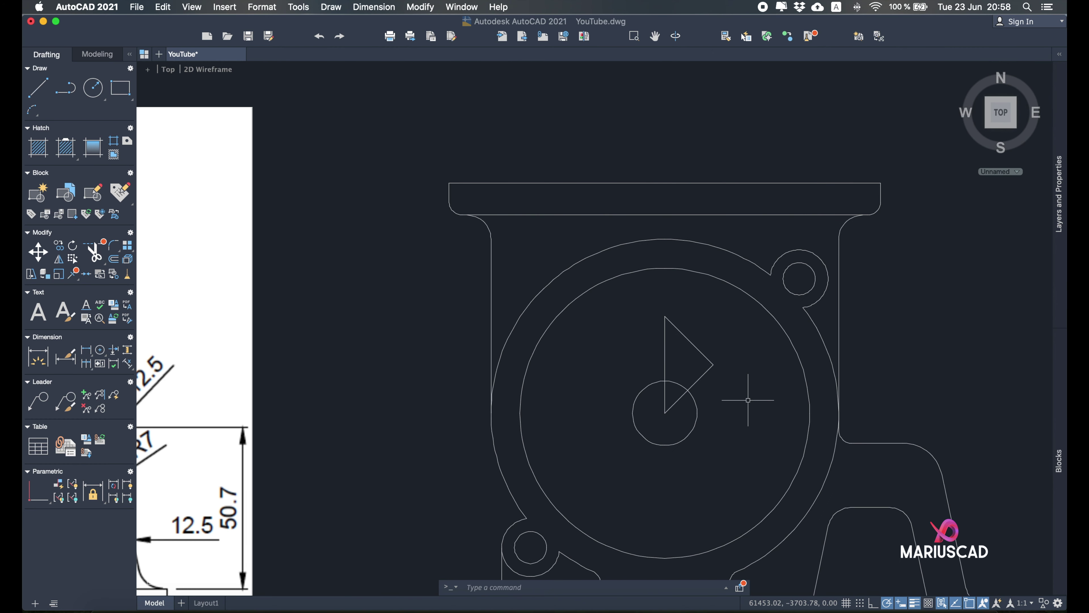
text(copy)
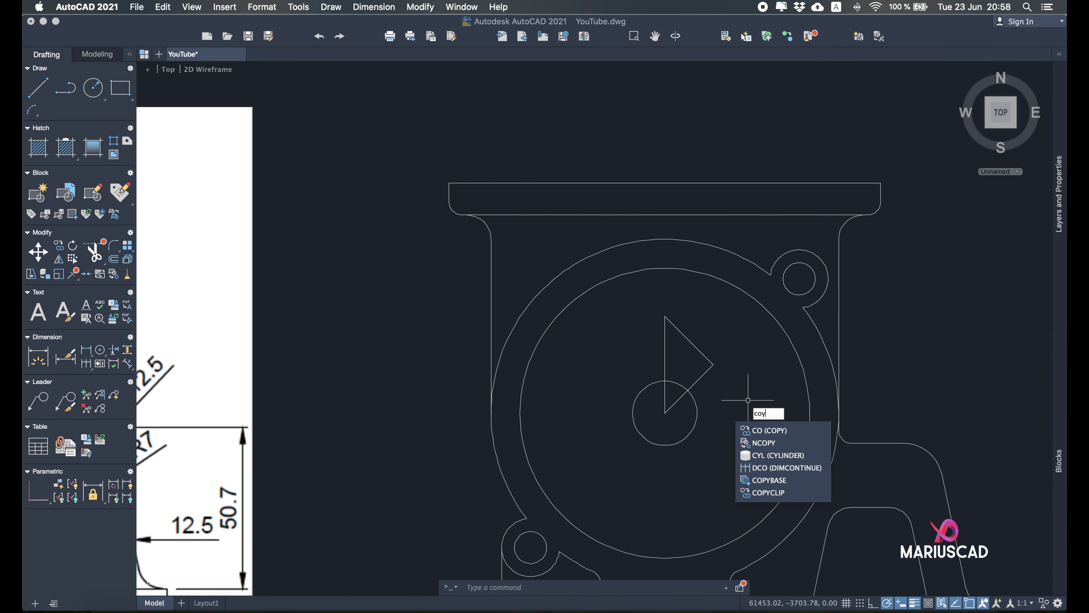
key(Return)
click(747, 398)
click(710, 364)
key(Return)
click(712, 364)
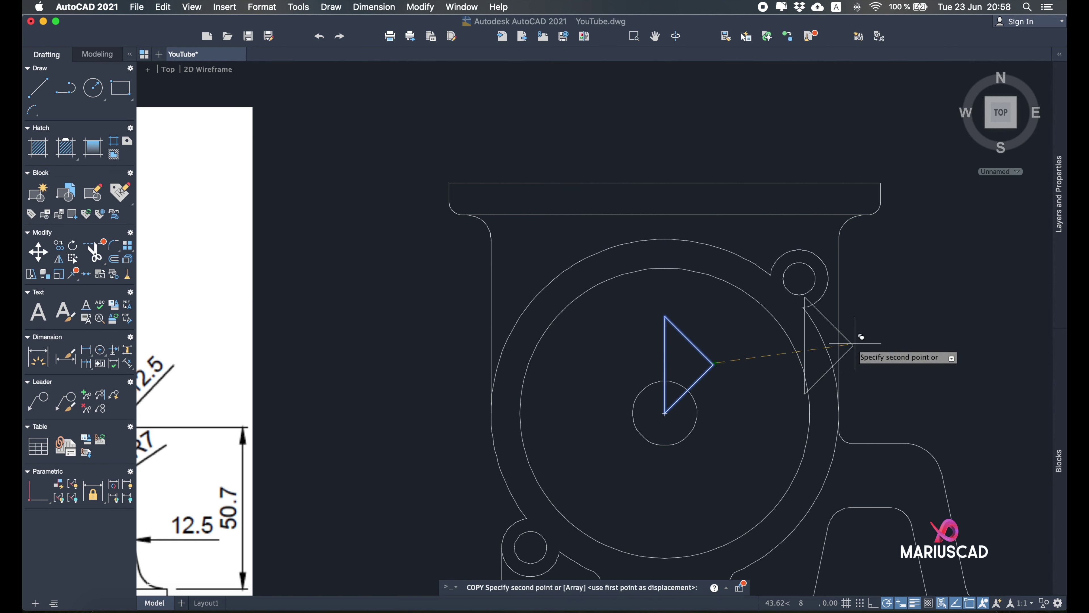
scroll(591, 369, up, 5)
scroll(810, 326, down, 8)
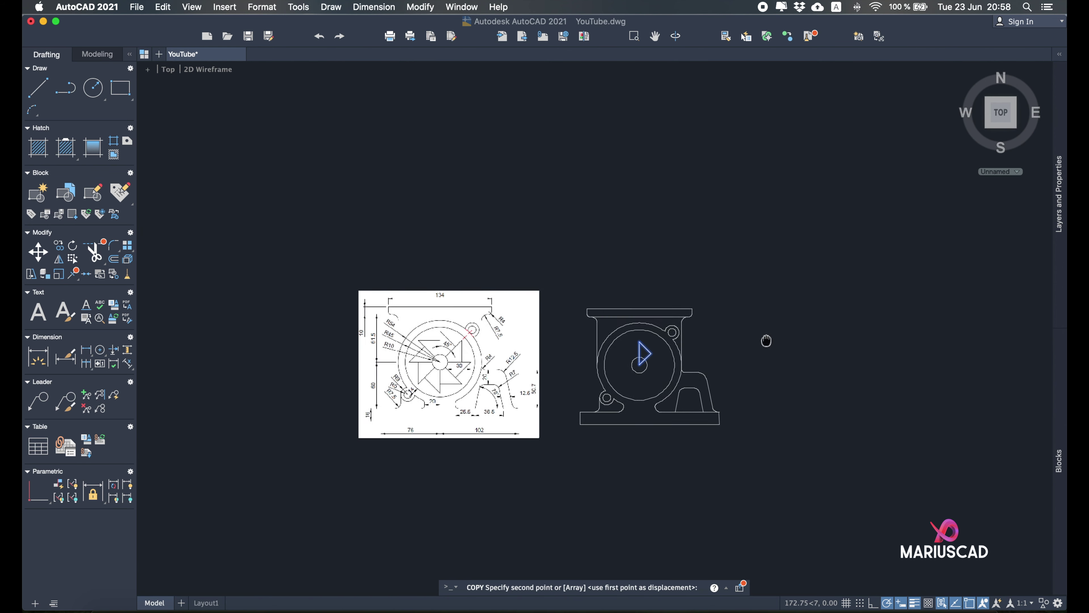
click(747, 337)
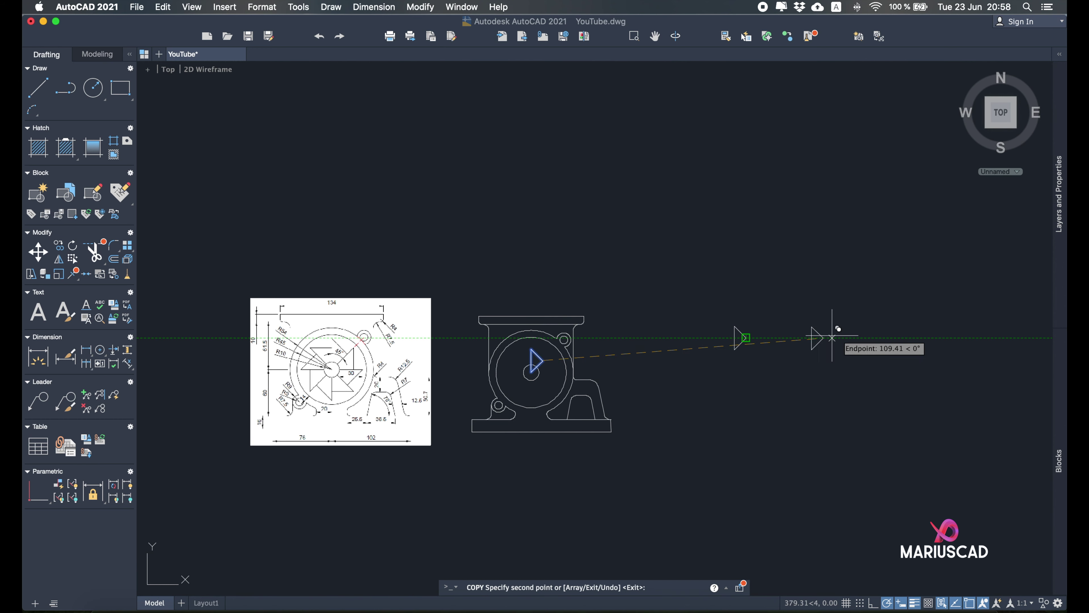
Place six more copies of the blade block in a row extending to the right of the first copy.
middle_drag(871, 336, 797, 343)
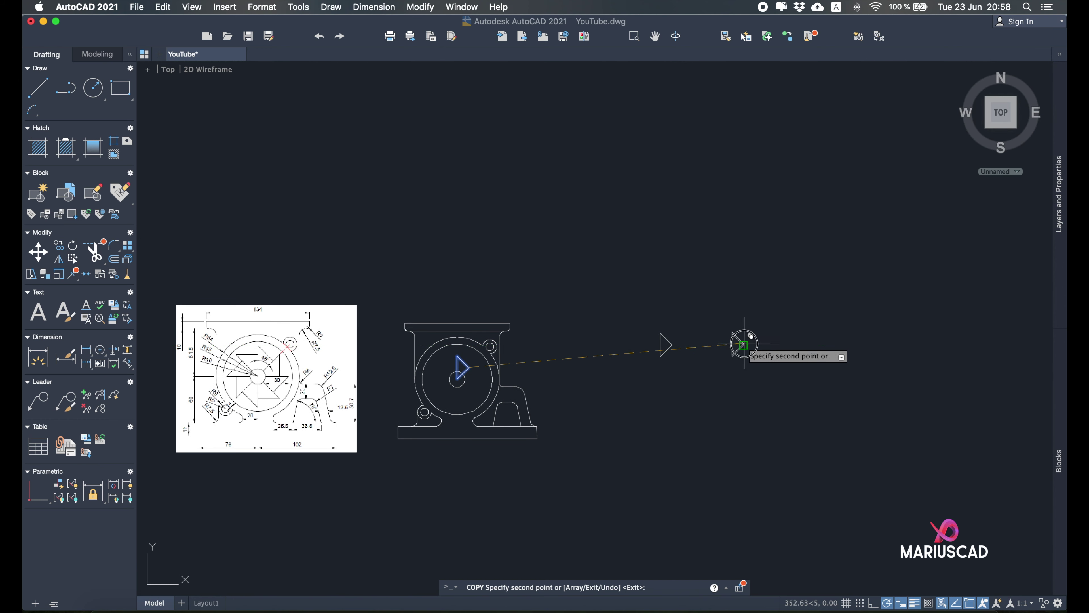
click(744, 345)
click(827, 344)
click(924, 346)
middle_drag(962, 346, 843, 353)
click(844, 353)
click(919, 352)
middle_drag(919, 353, 887, 362)
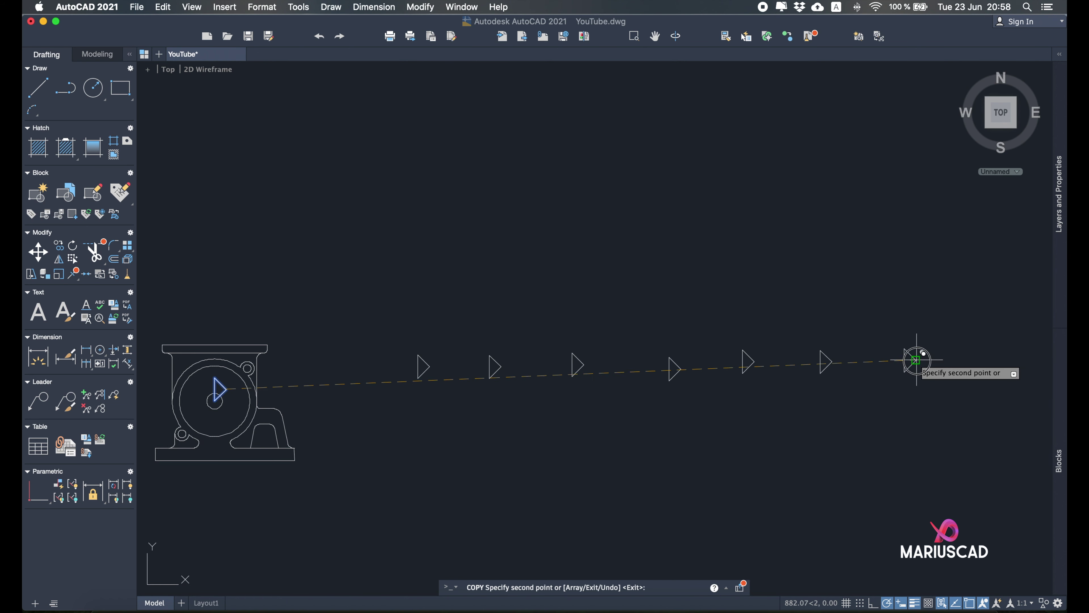
click(905, 360)
key(Return)
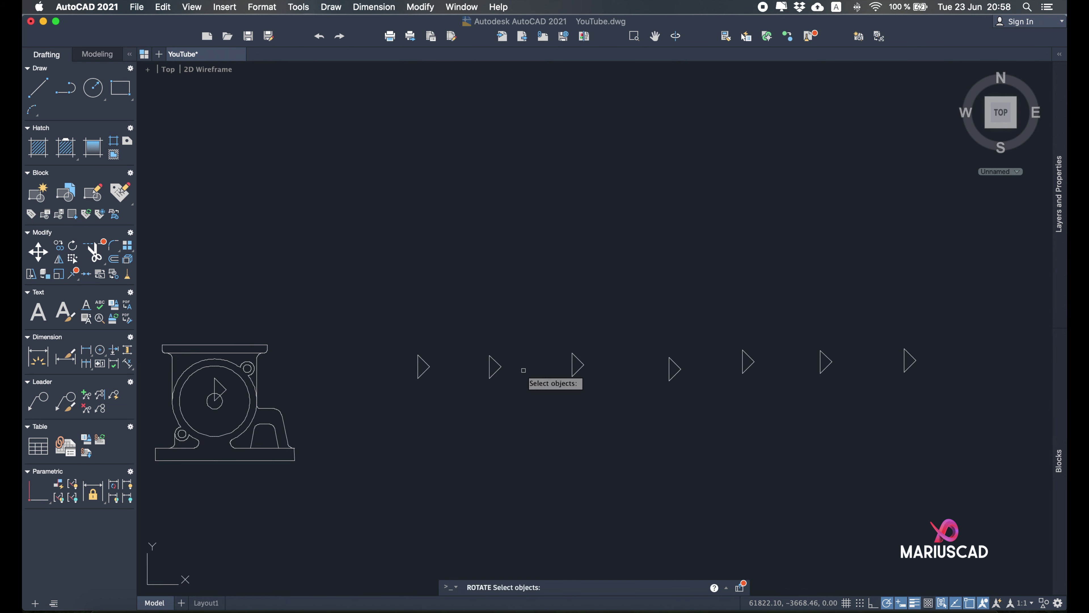
Rotate the blade copy nearest the housing by -45° about its lower corner.
scroll(555, 332, down, 4)
scroll(503, 356, up, 7)
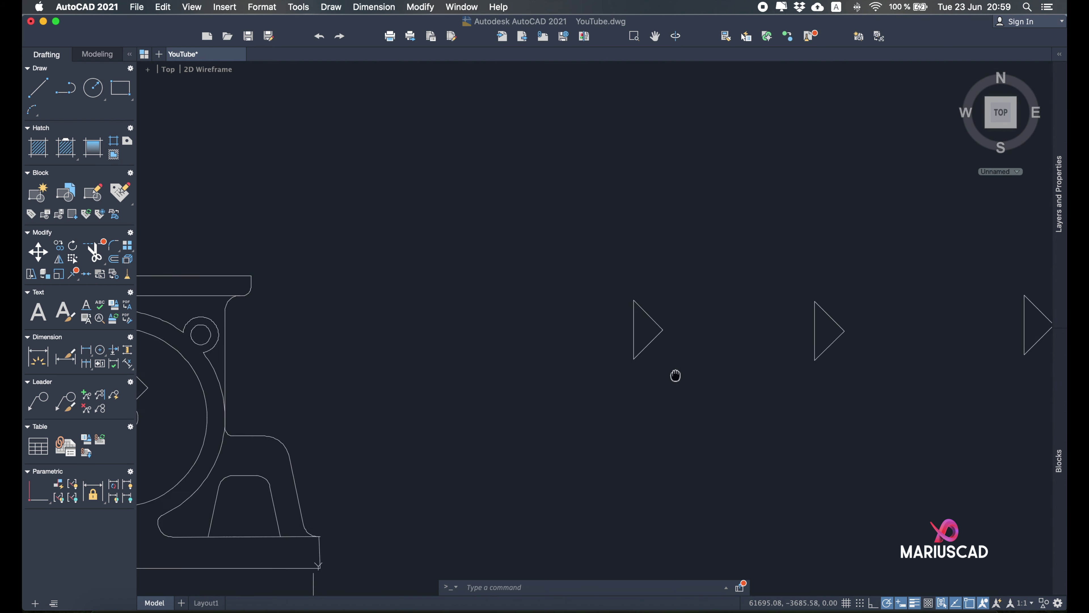
middle_drag(678, 364, 746, 359)
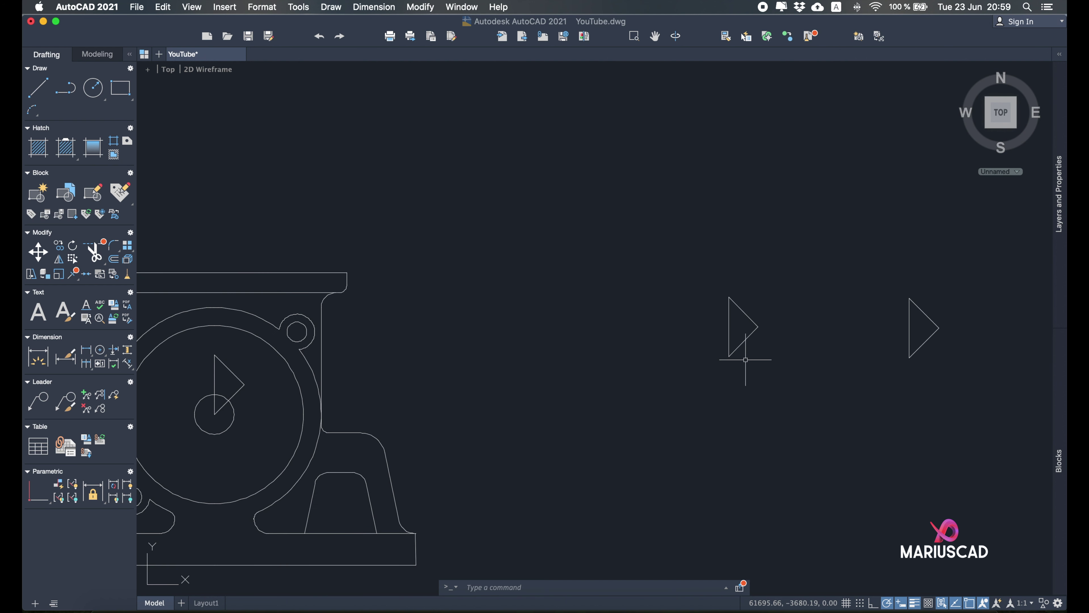
text(rotate)
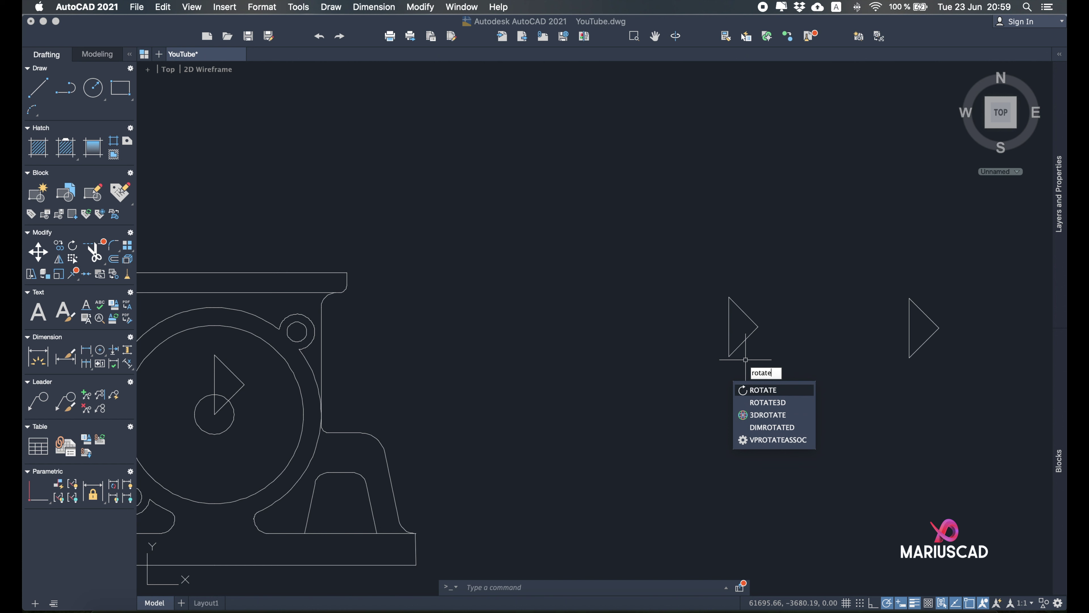
key(Return)
click(773, 371)
click(683, 239)
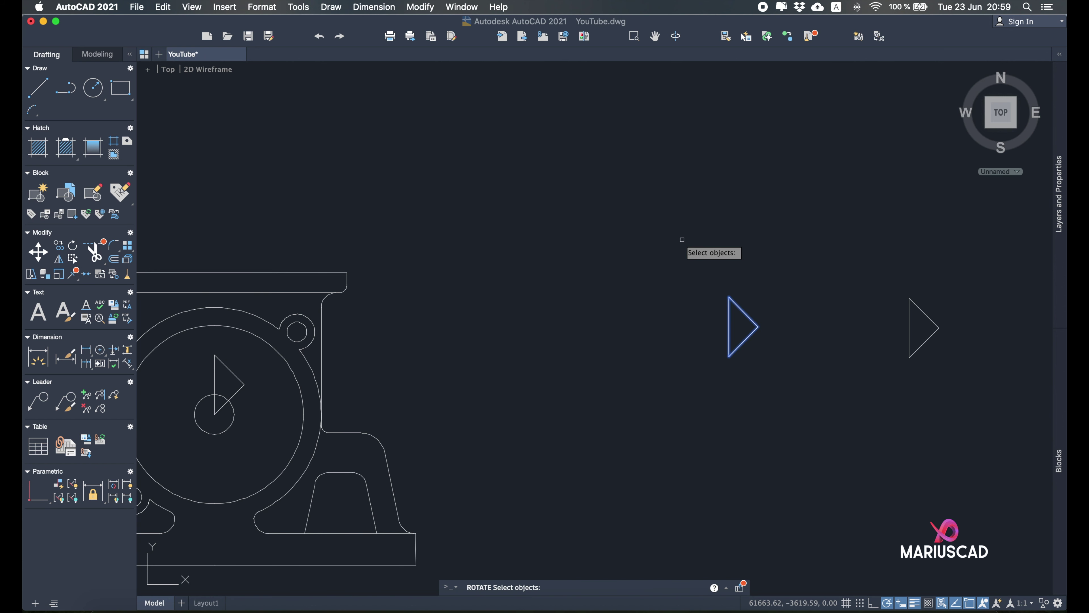
key(Return)
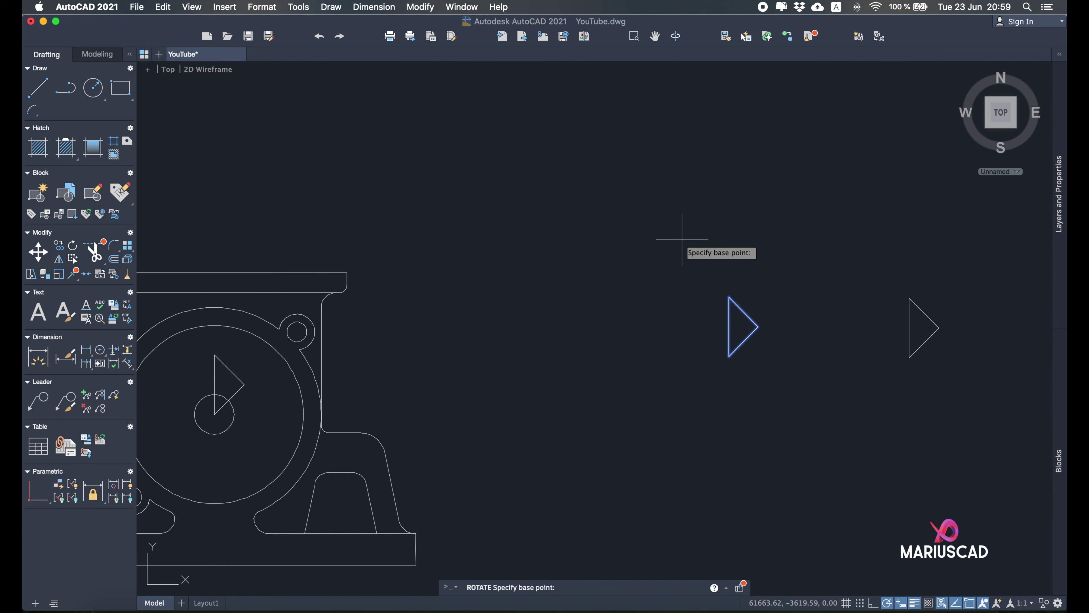
click(728, 356)
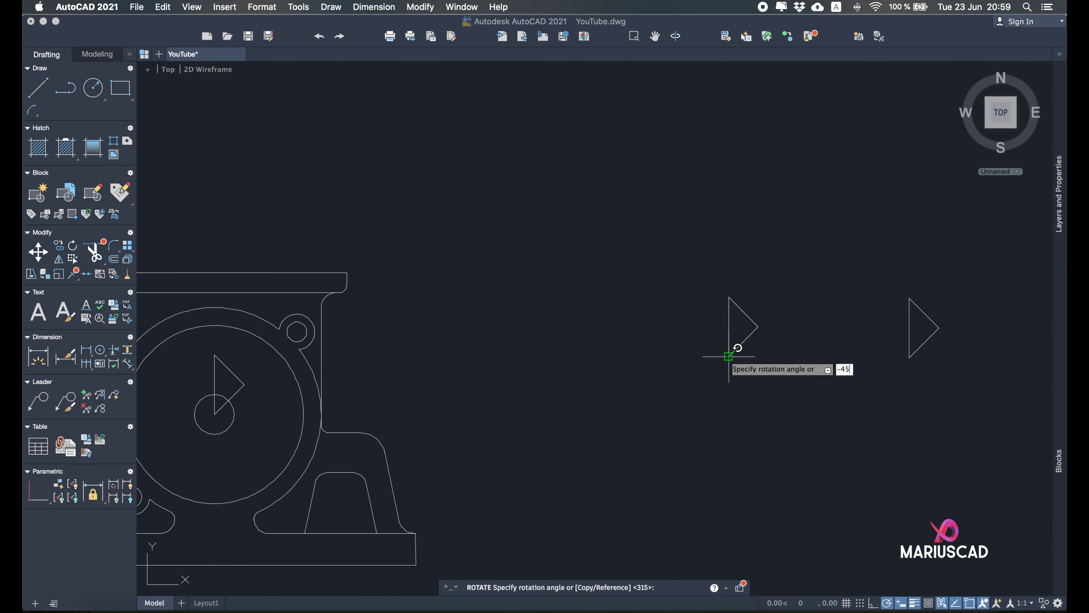
key(Return)
Rotate the second blade copy in the row by -90° about its lower corner.
middle_drag(555, 381, 788, 390)
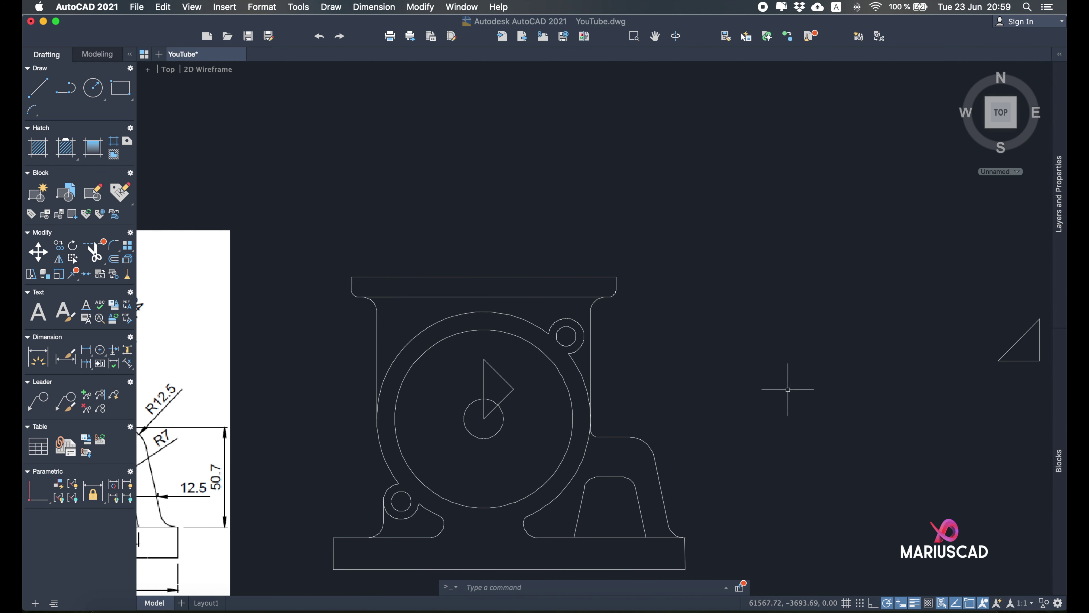
scroll(701, 369, up, 4)
middle_drag(614, 399, 707, 365)
scroll(702, 368, down, 6)
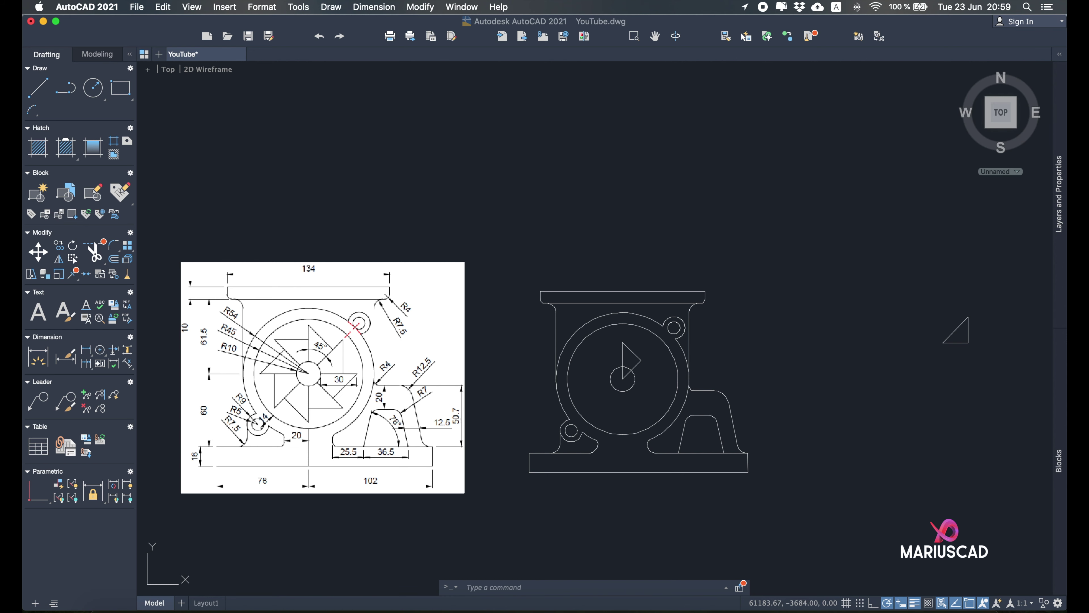
middle_drag(819, 345, 628, 340)
scroll(762, 339, up, 4)
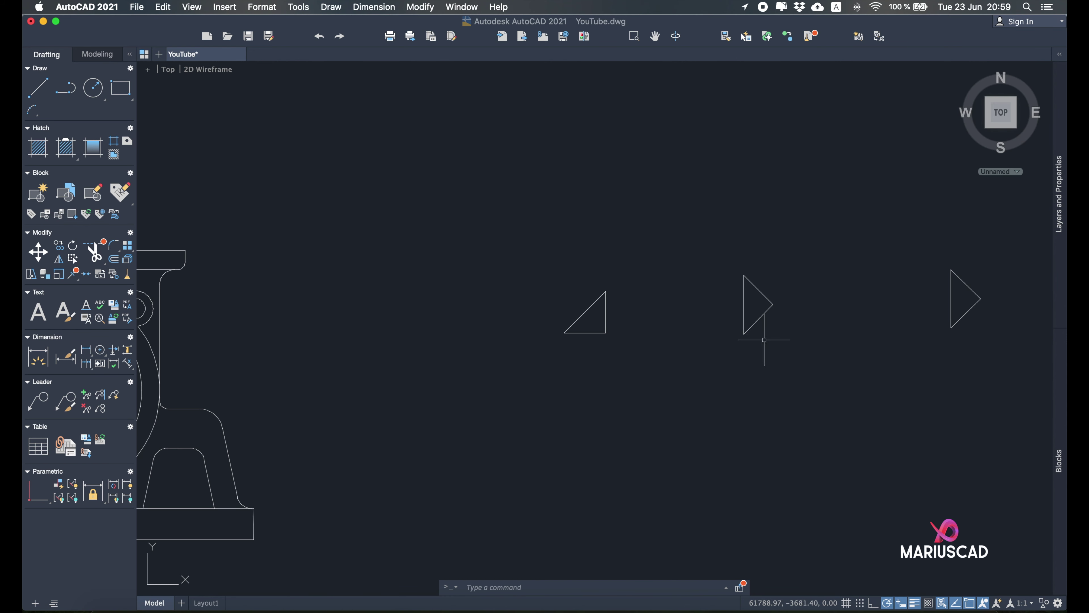
middle_drag(767, 331, 740, 352)
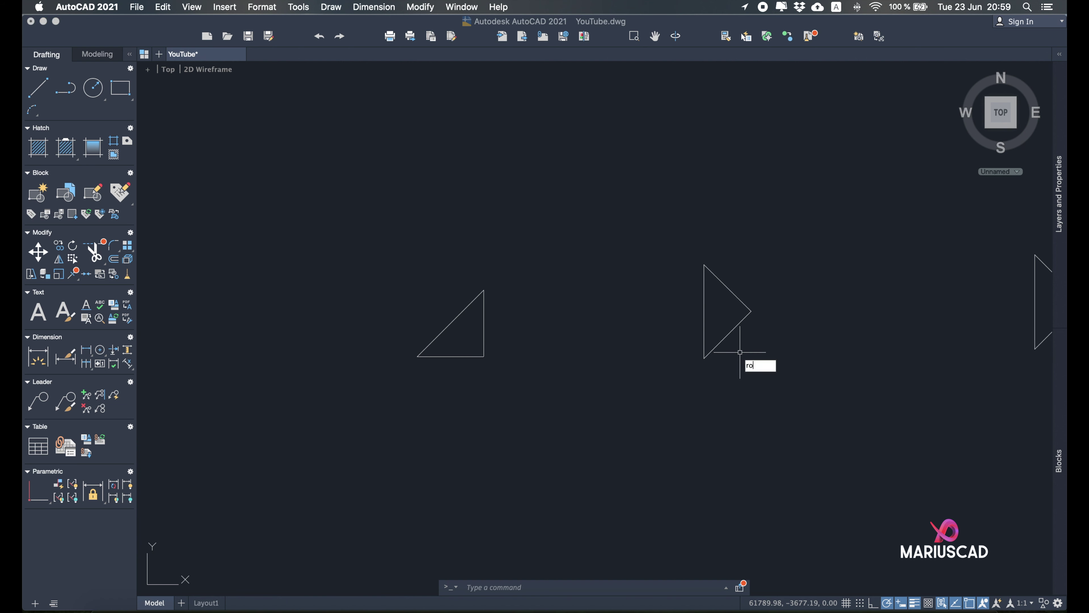
key(Return)
click(783, 407)
click(625, 223)
key(Return)
click(703, 358)
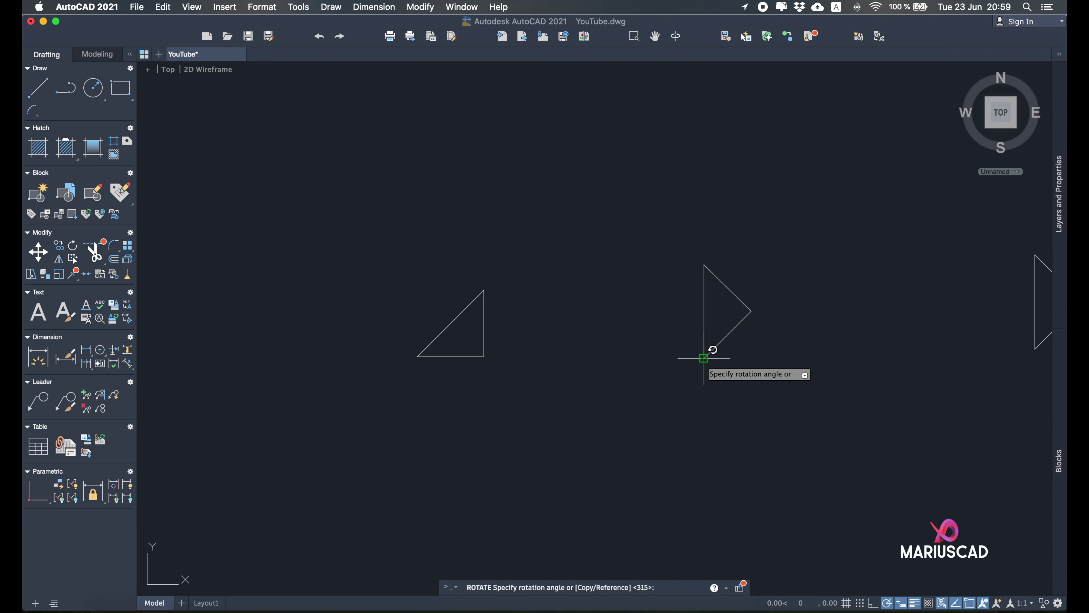
text(-90)
key(Return)
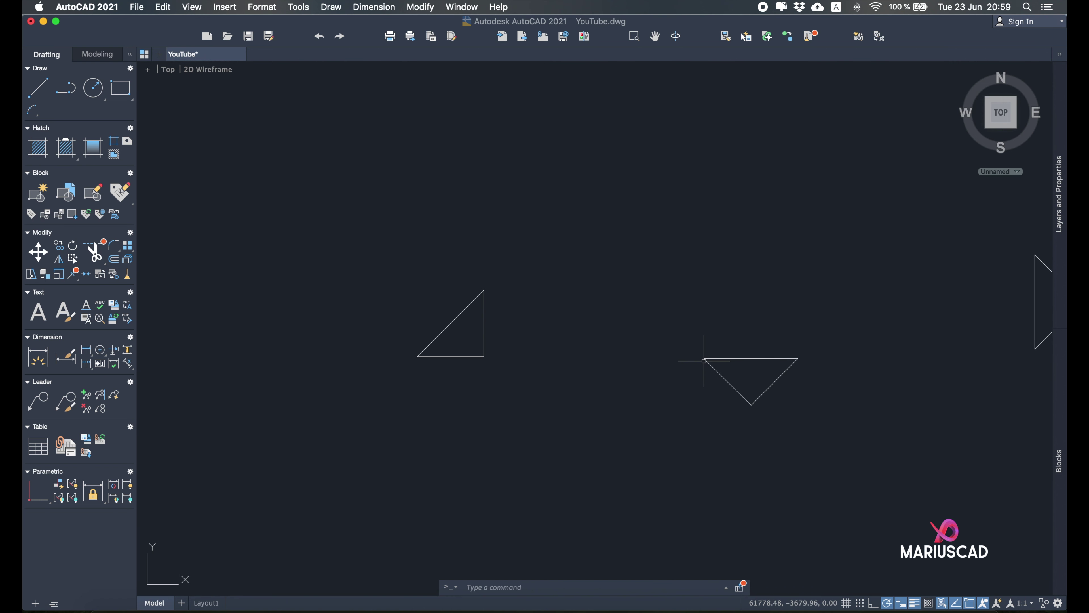
Rotate the third blade copy in the row by -135° about its lower corner.
middle_drag(935, 344, 582, 364)
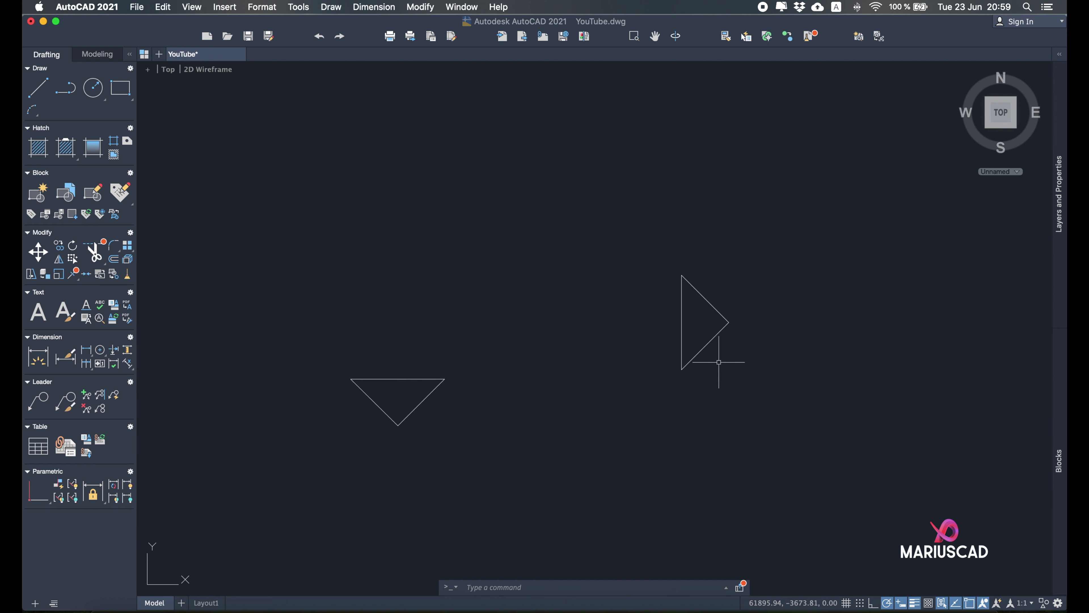
text(ate)
key(Return)
click(784, 409)
click(640, 231)
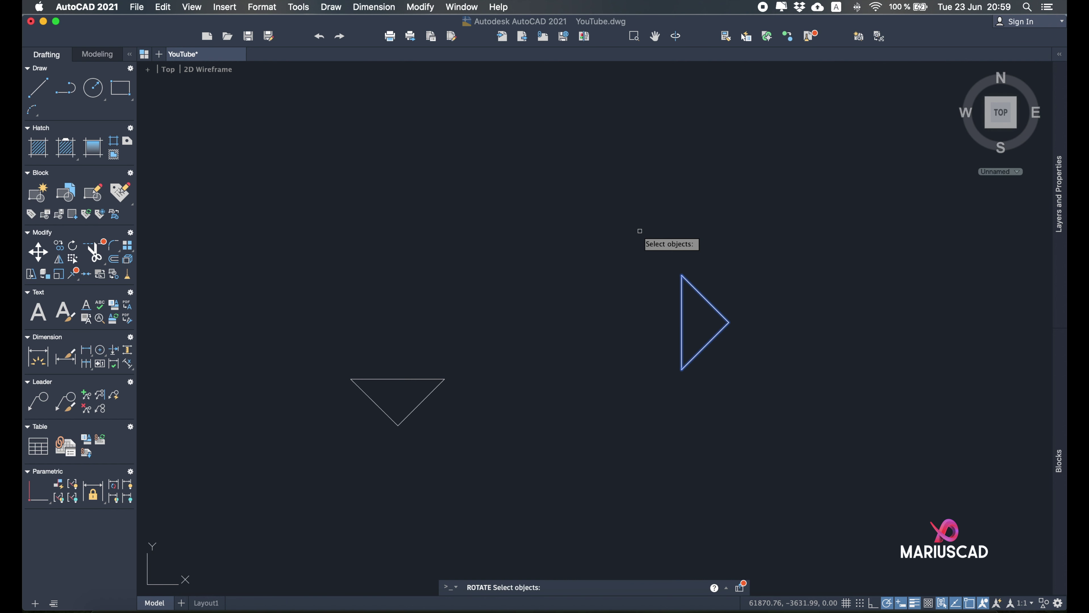
key(Return)
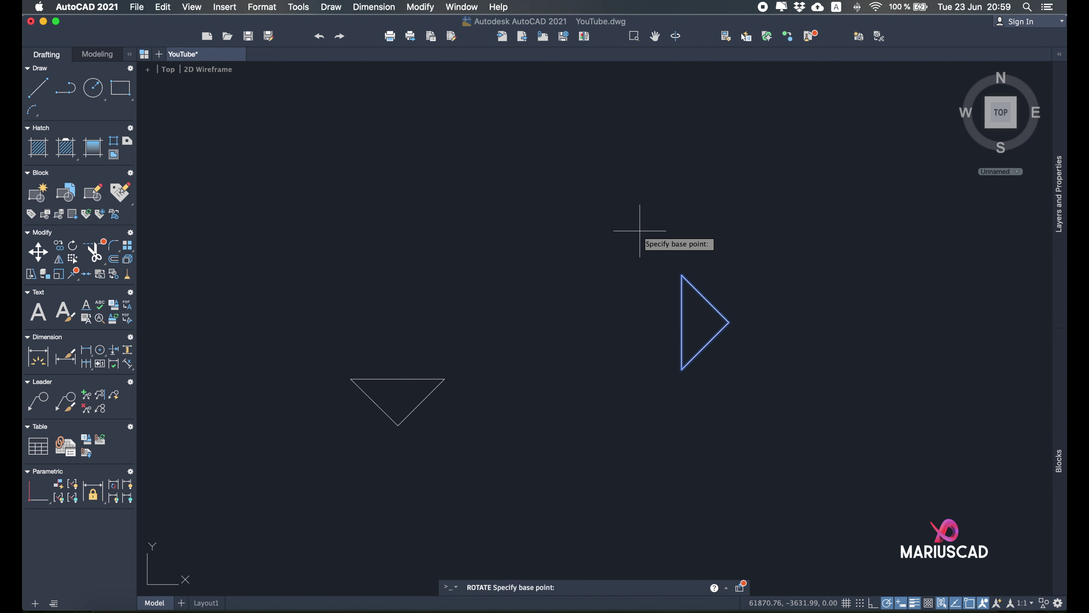
click(681, 369)
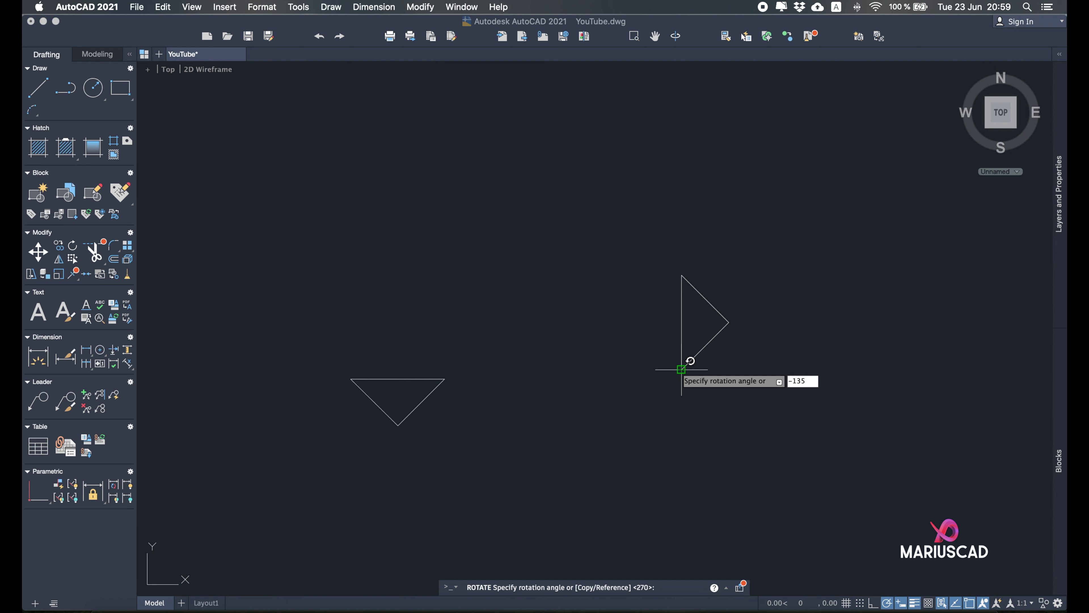
text(-135)
key(Return)
Rotate the fourth blade copy in the row by -180° about its lower corner.
middle_drag(755, 376, 629, 368)
scroll(628, 367, up, 4)
scroll(758, 365, down, 4)
middle_drag(729, 368, 528, 362)
text(rota)
key(Return)
click(855, 337)
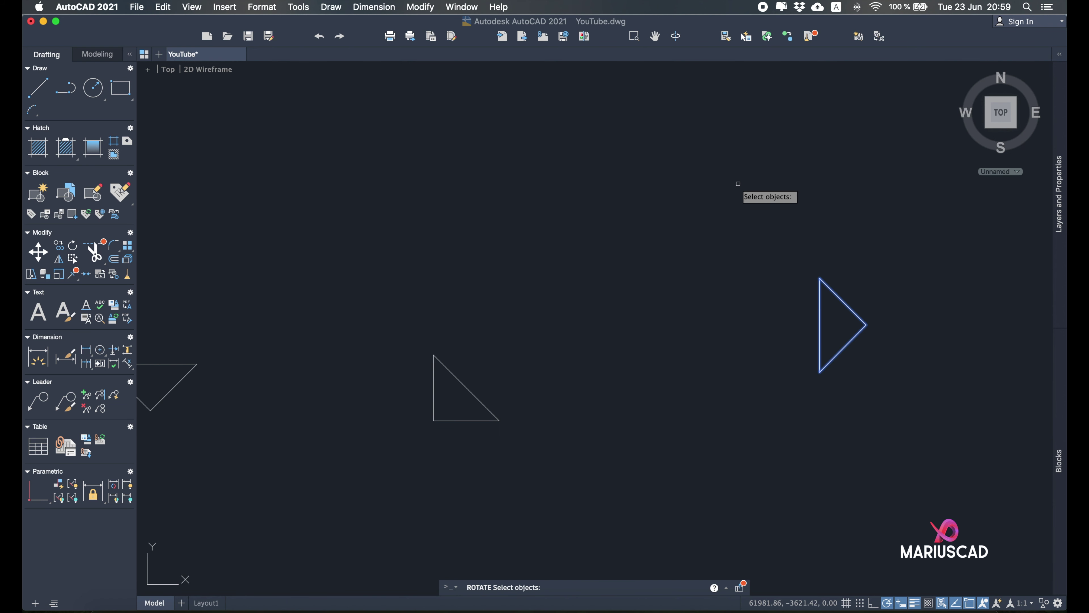
click(820, 372)
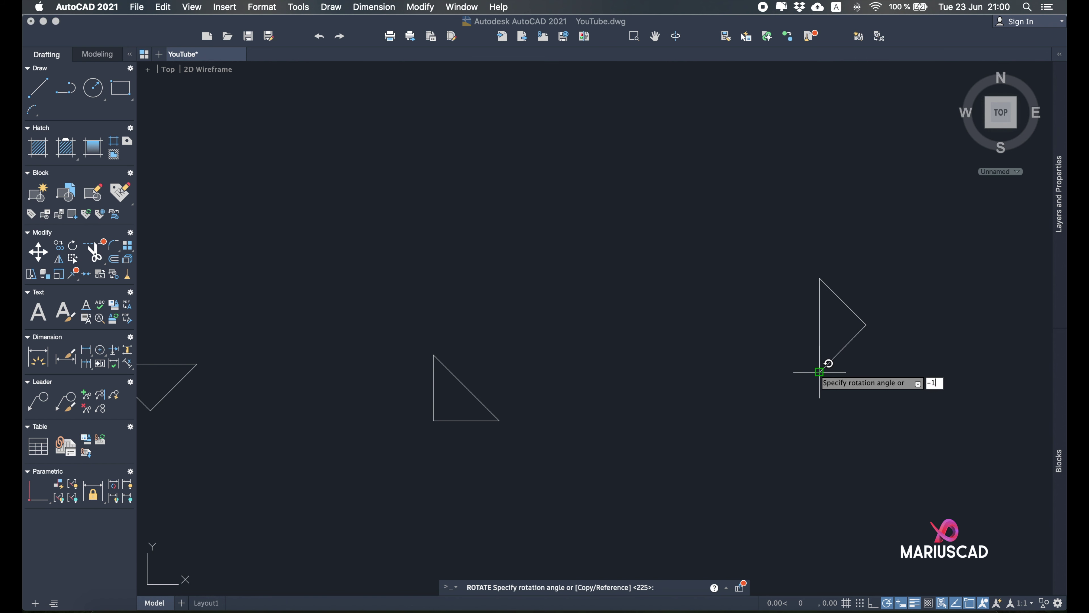
key(Return)
Rotate the fifth blade copy in the row by -225° about its lower corner.
scroll(822, 386, up, 2)
scroll(834, 396, down, 4)
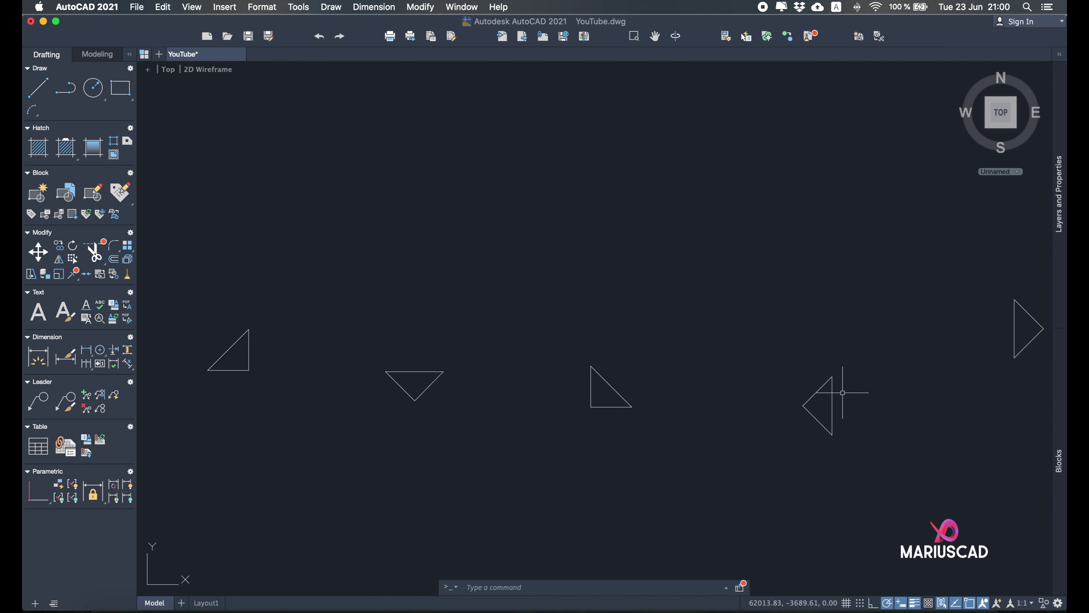
key(Return)
click(872, 362)
click(735, 200)
key(Return)
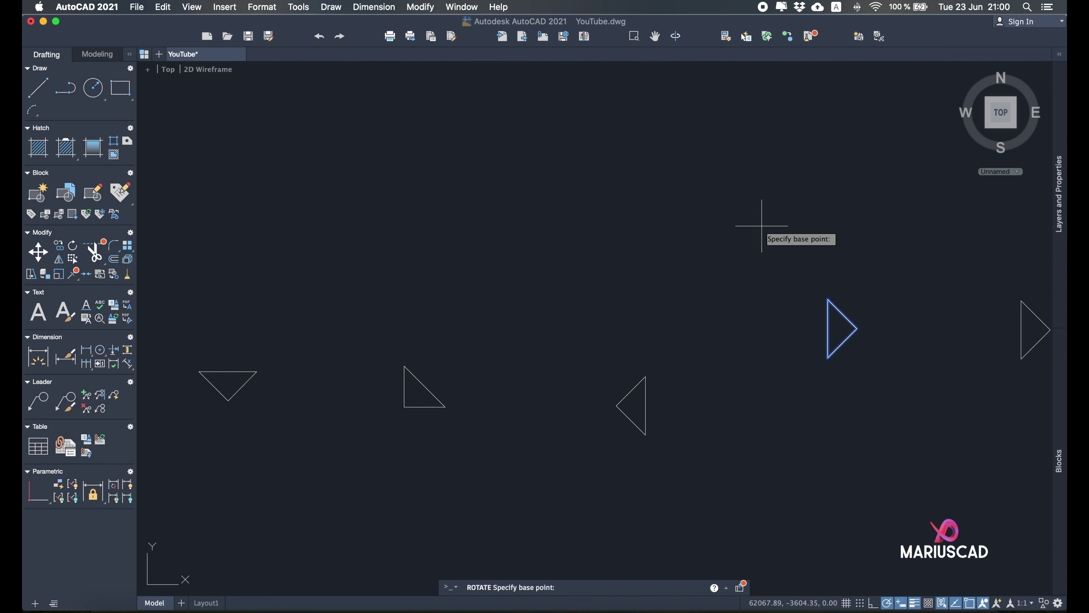
click(827, 357)
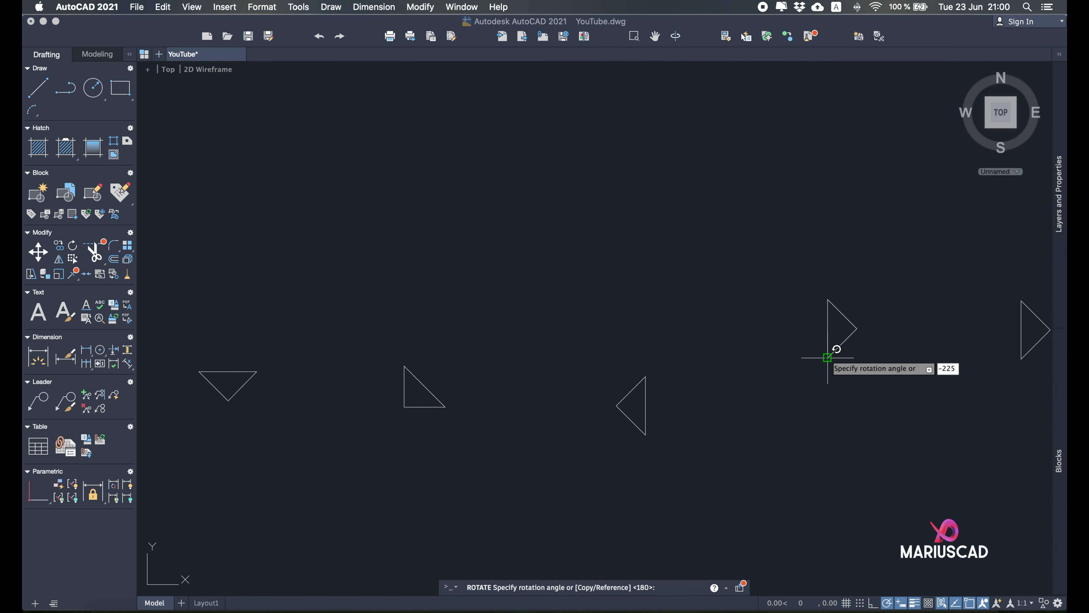
key(Return)
Rotate the sixth blade copy in the row by -270° about its lower corner, adding 45 in Calculator to work out the angle.
text(rotate)
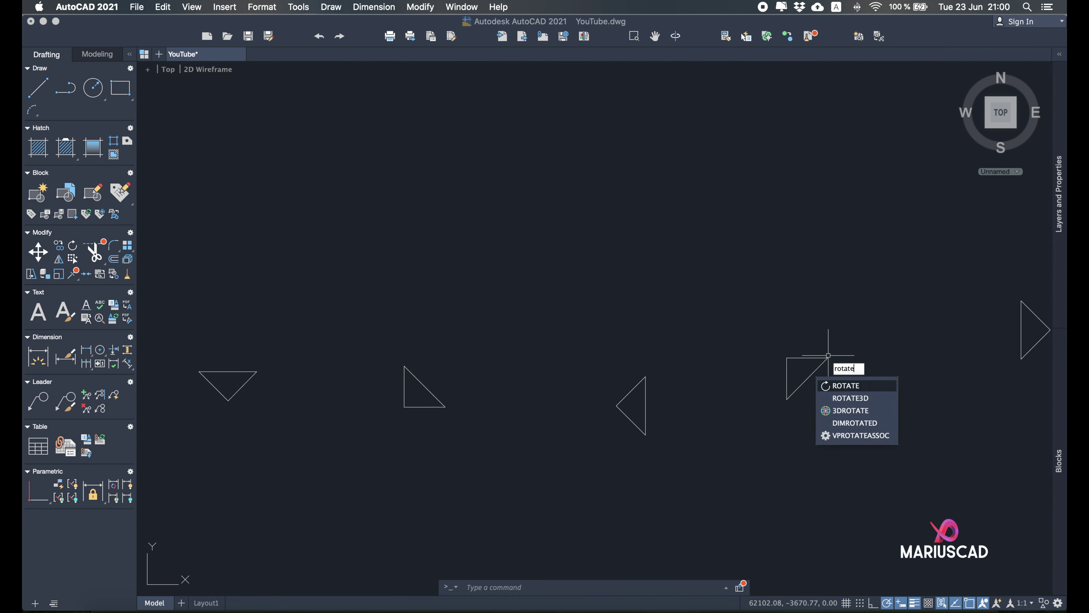
key(Return)
scroll(837, 346, right, 5)
click(896, 382)
click(772, 262)
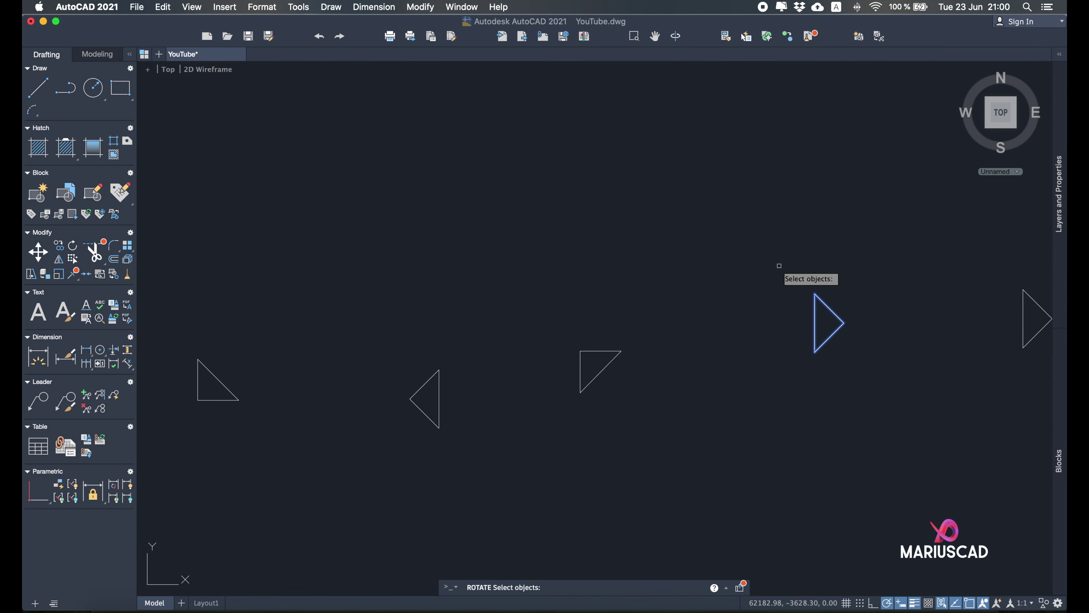
key(Return)
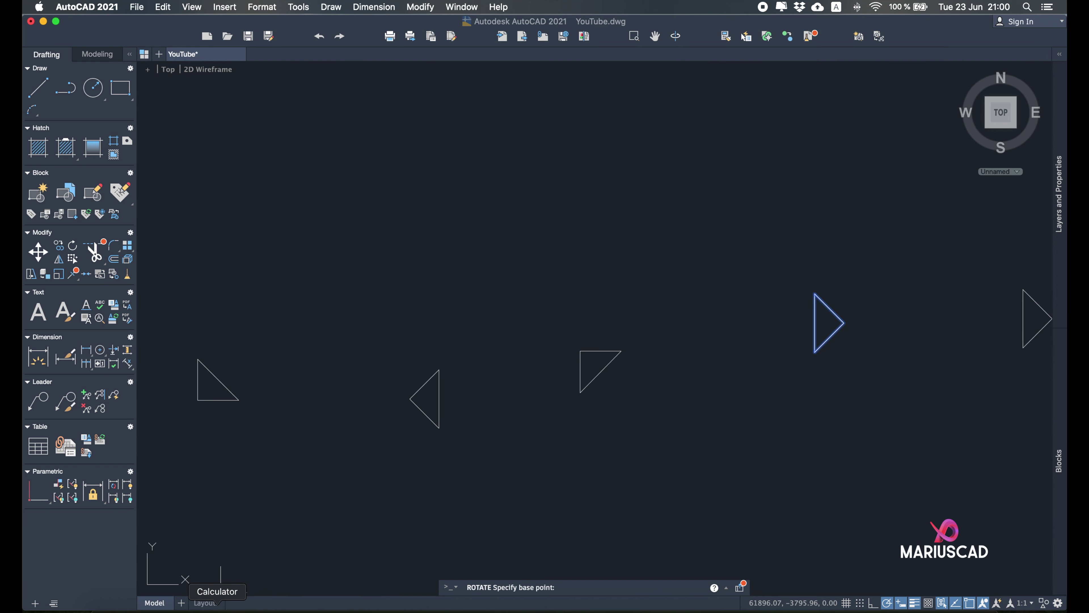
click(218, 606)
drag(502, 189, 518, 112)
key(plus)
text(45)
key(Return)
key(plus)
text(45)
key(Return)
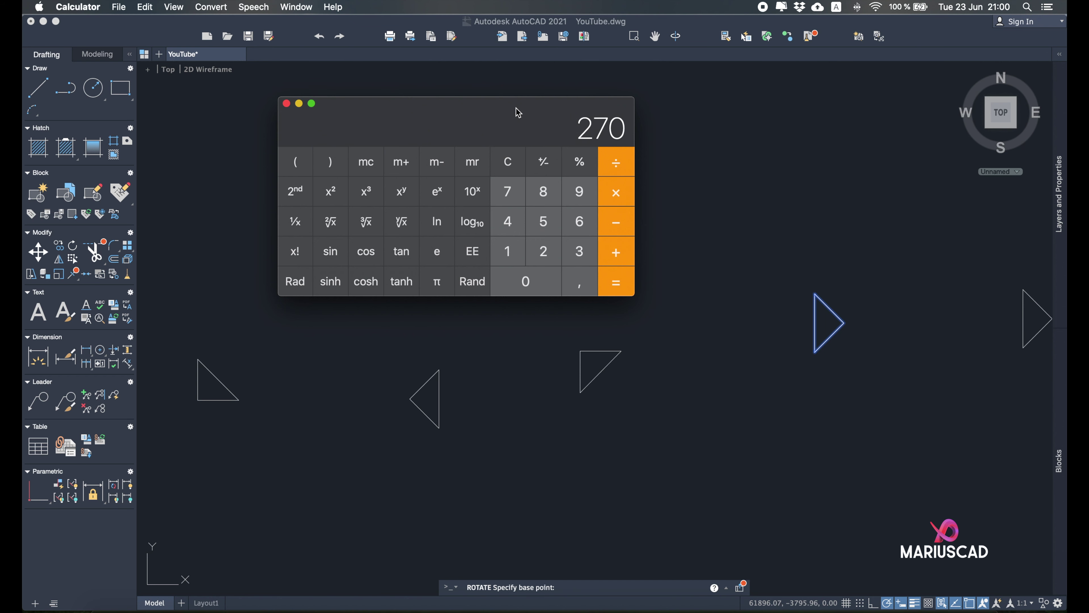
click(677, 22)
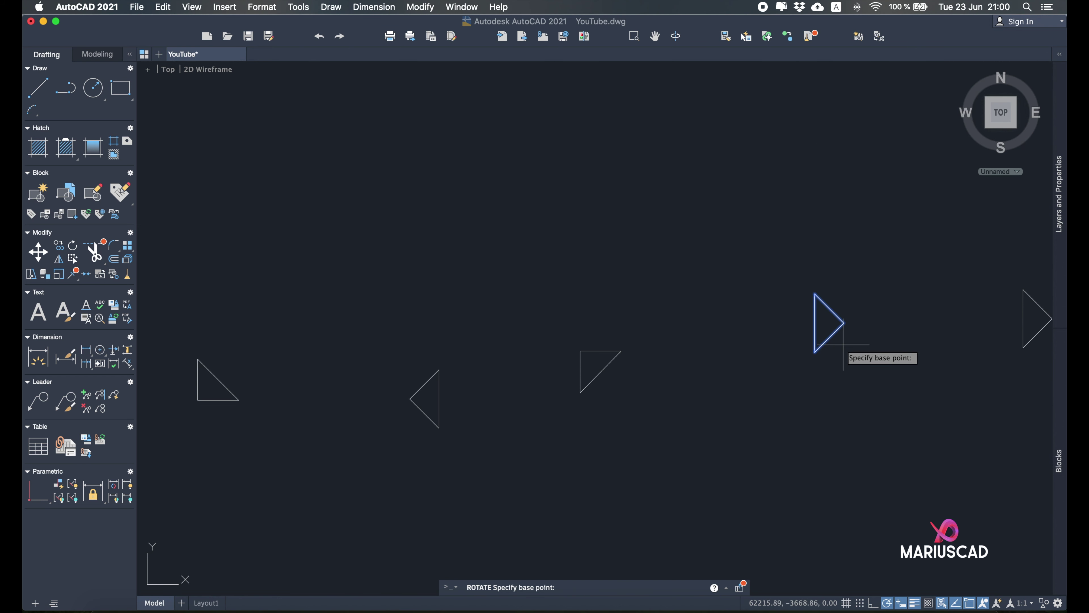
click(815, 352)
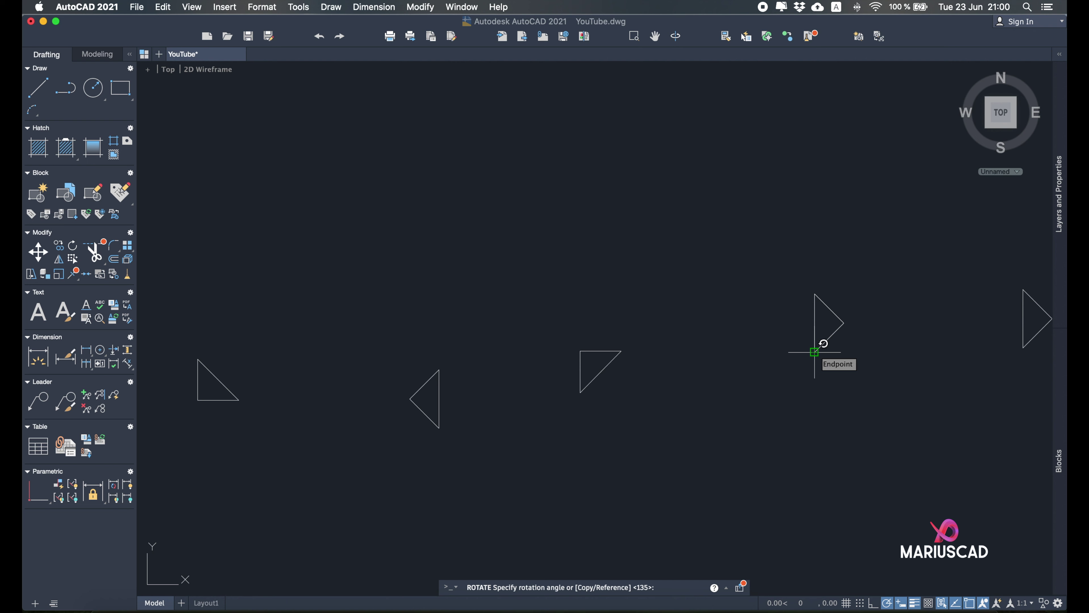
text(-270)
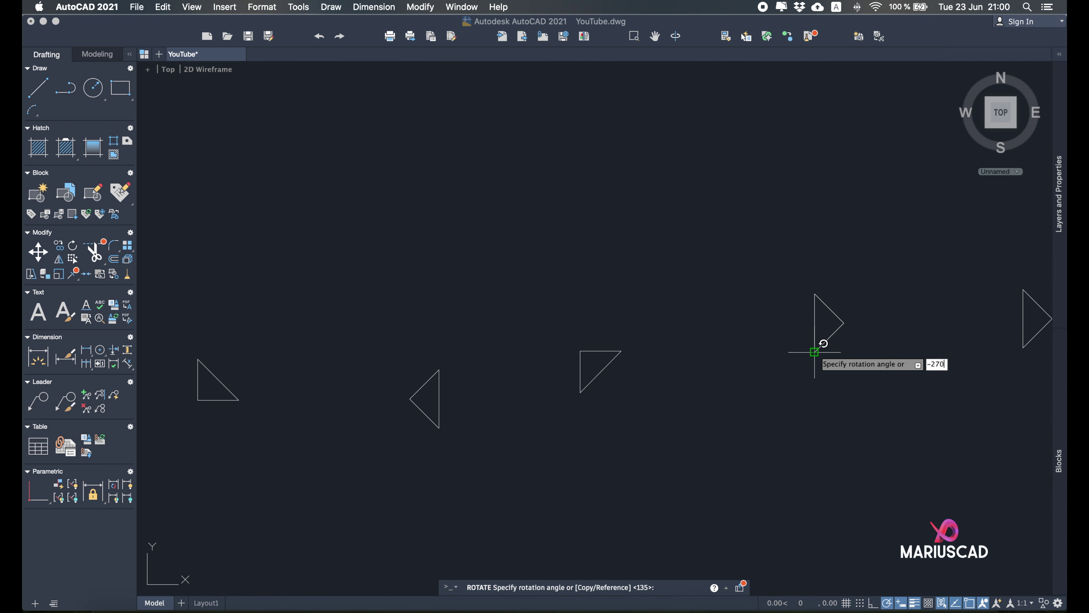
key(Return)
Rotate the last blade copy in the row by -315° about its lower corner, adding 45 in Calculator for the angle.
middle_drag(891, 334, 743, 349)
text(te)
key(Return)
click(924, 386)
click(849, 271)
key(Return)
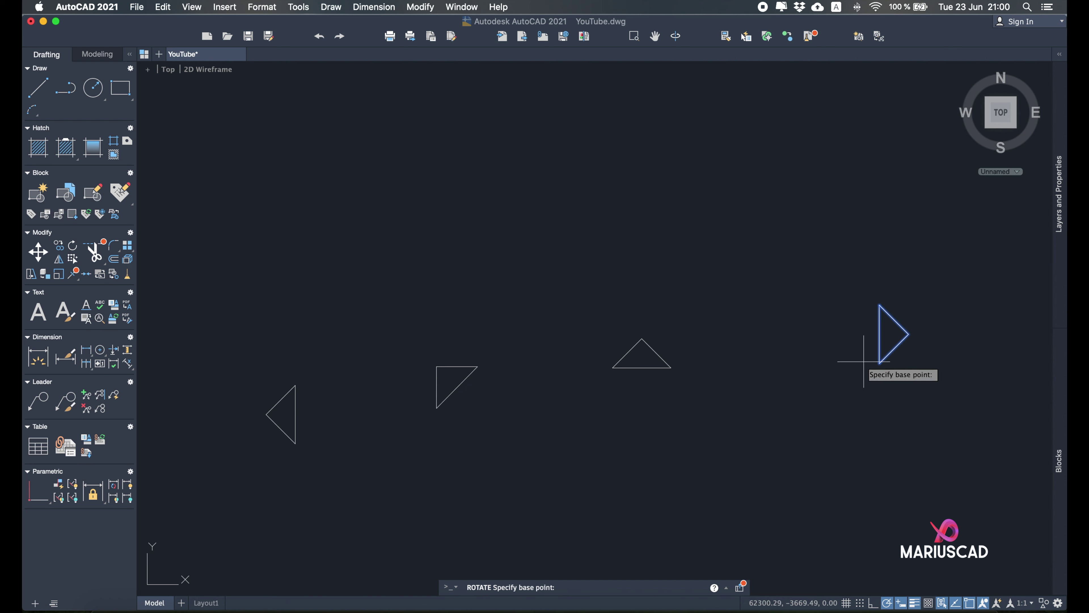
click(879, 363)
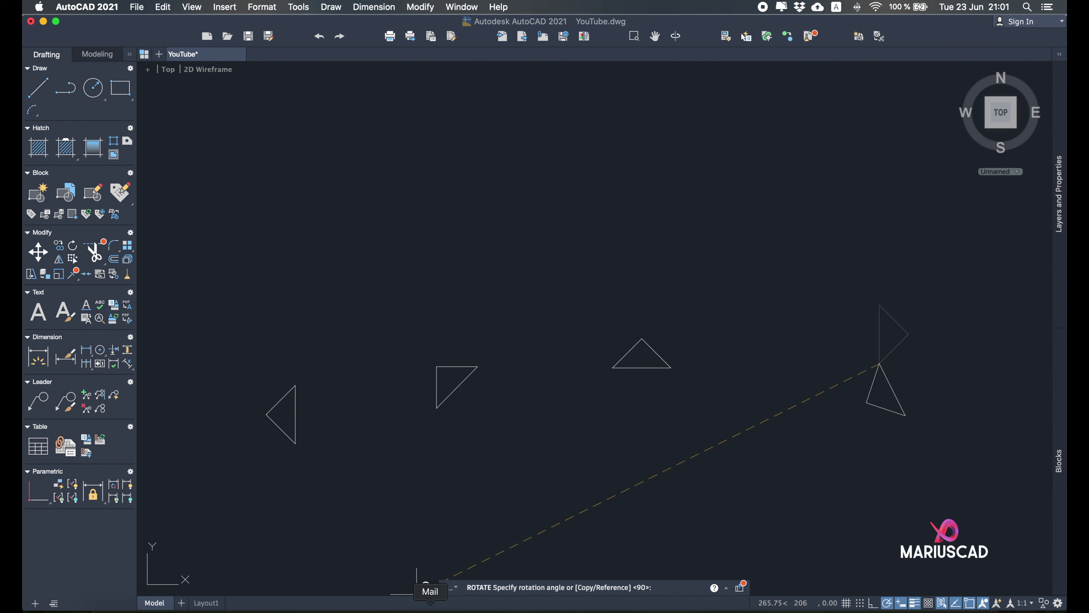
click(217, 611)
text(+45)
click(929, 27)
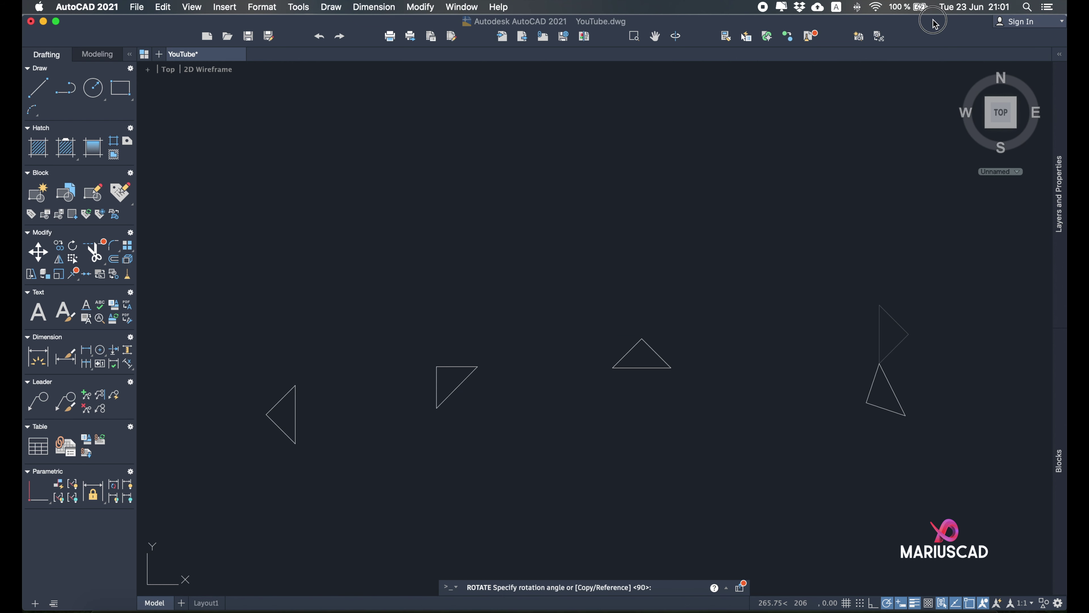
text(-)
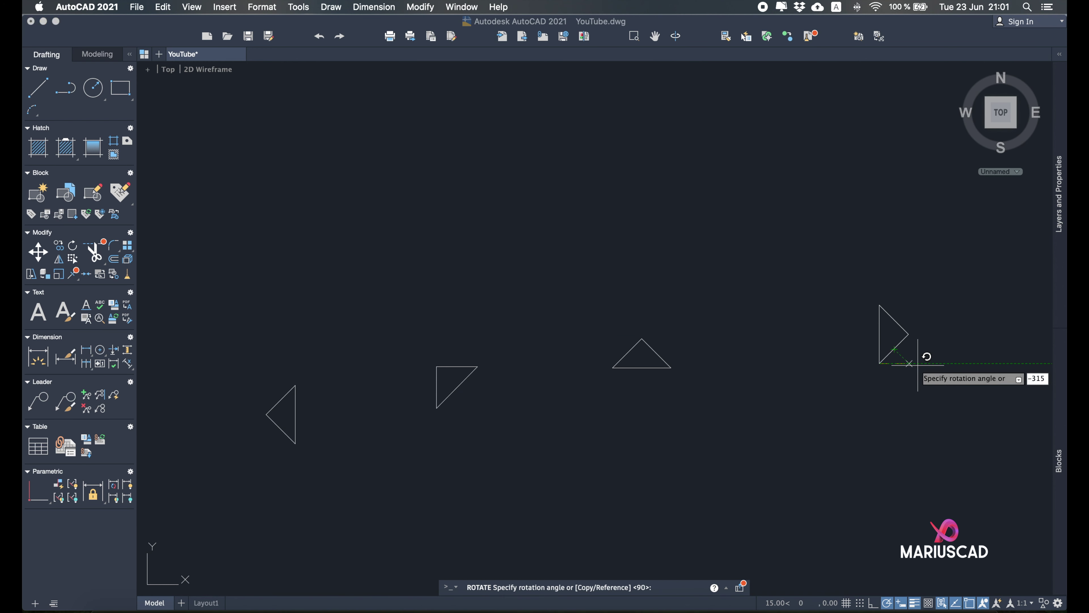
text(315)
key(Return)
Move the blade copy nearest the housing by its lower-left corner to the centre of the hub circle.
scroll(900, 365, up, 2)
scroll(834, 384, down, 8)
scroll(565, 386, up, 2)
key(Return)
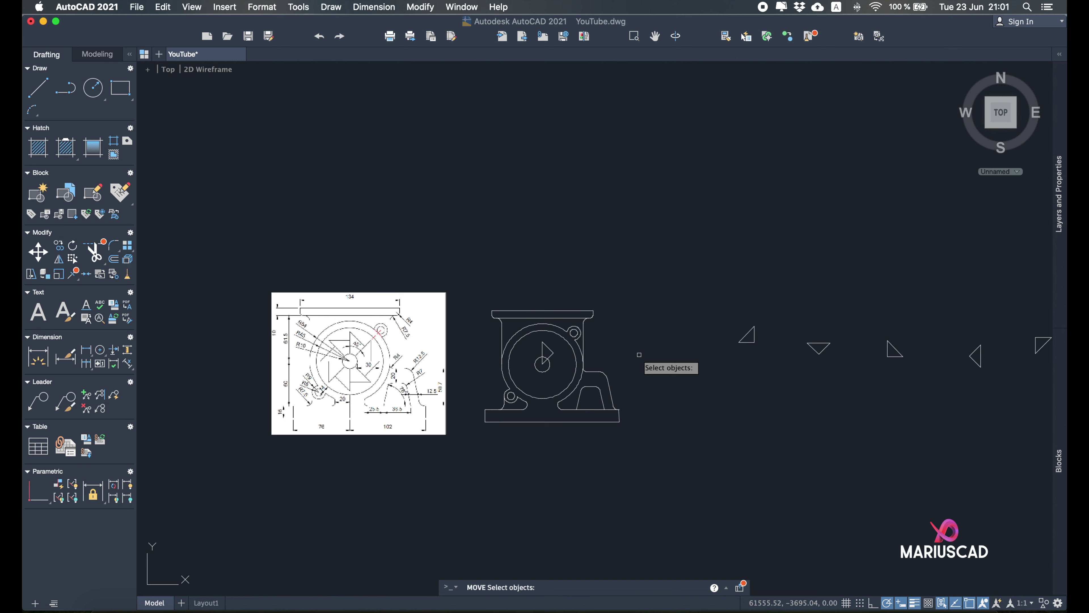
click(758, 354)
click(725, 294)
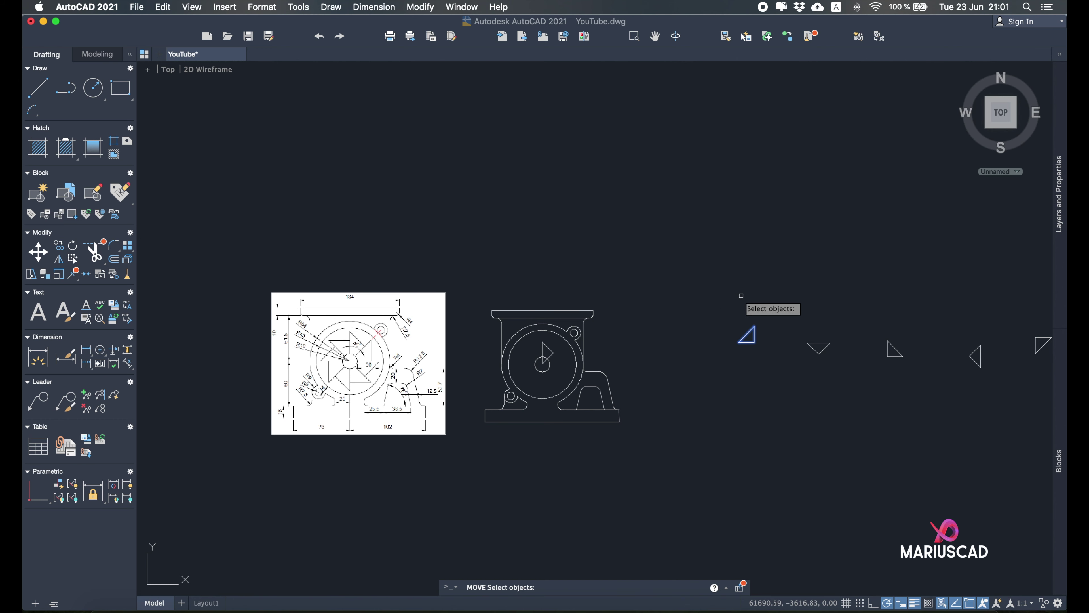
key(Return)
click(739, 342)
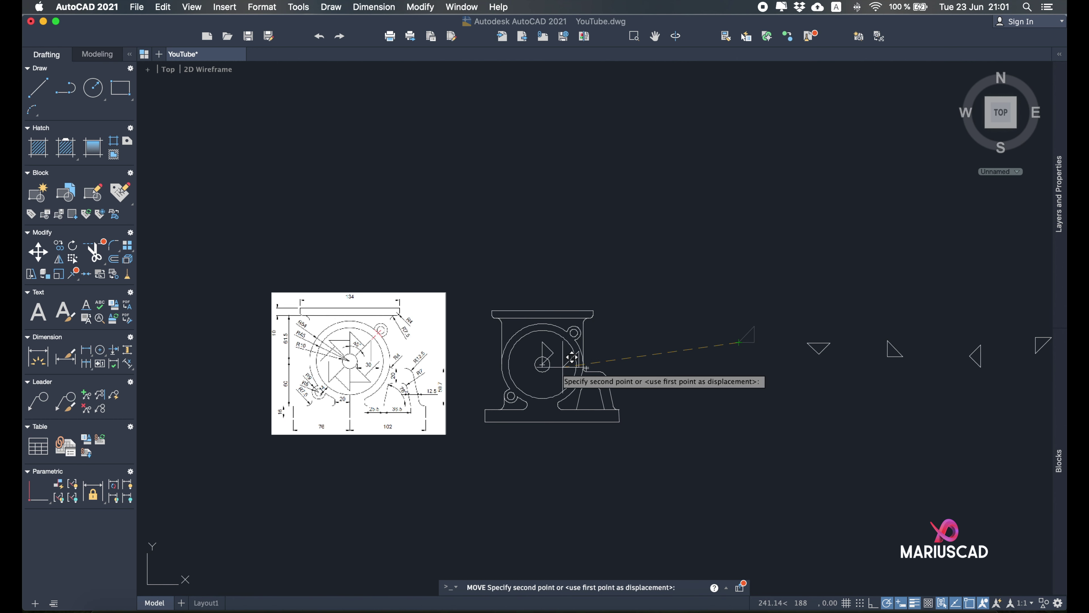
scroll(571, 357, up, 4)
click(523, 362)
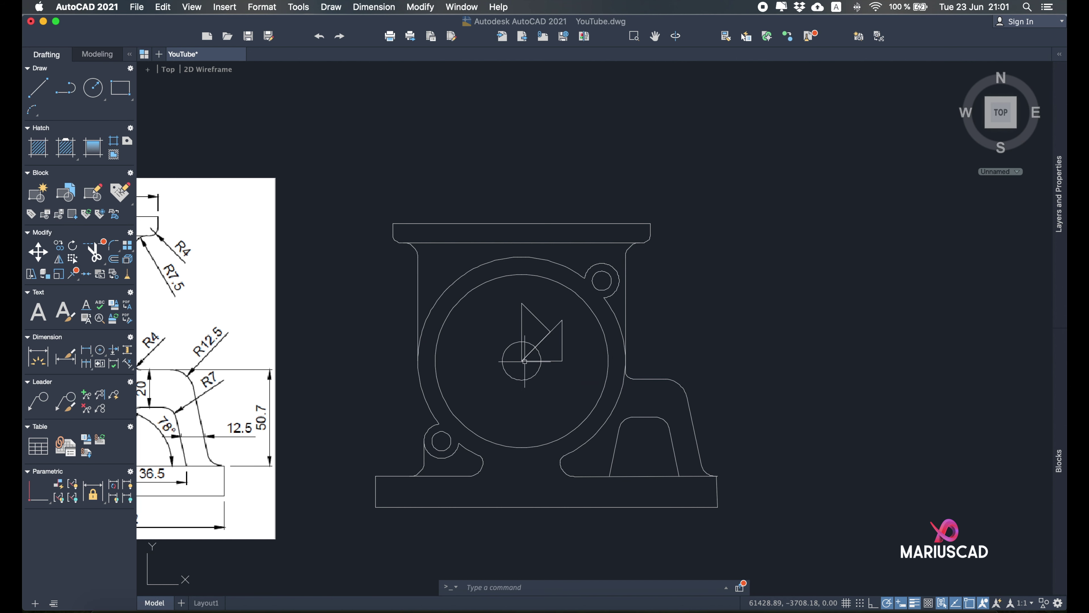
Move the downward-pointing second blade copy by its upper-left corner to the hub circle's centre.
middle_drag(849, 351, 634, 321)
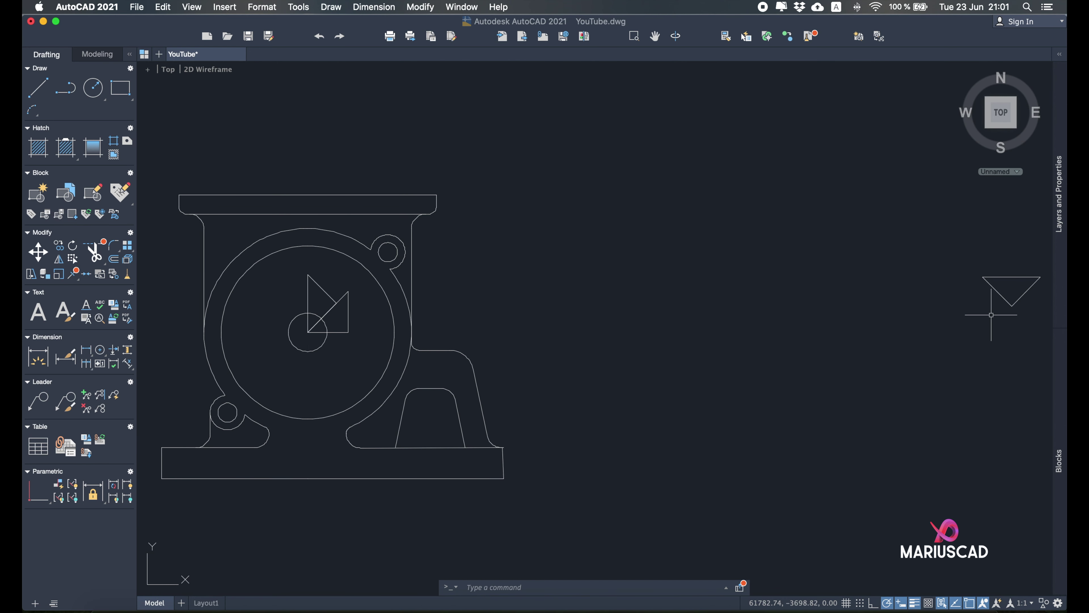
key(Return)
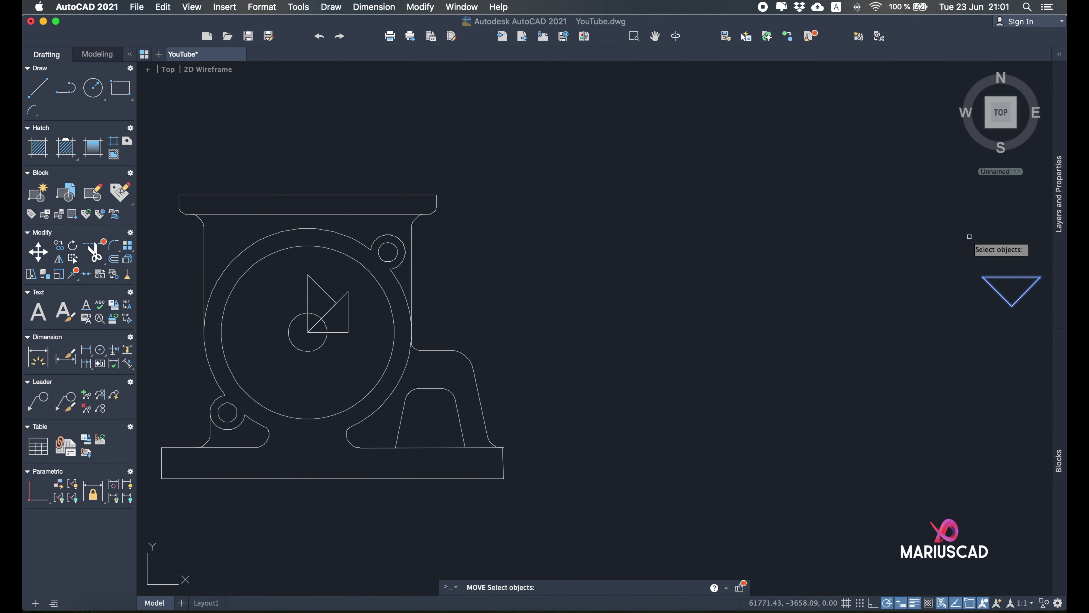
click(986, 277)
key(Return)
click(983, 277)
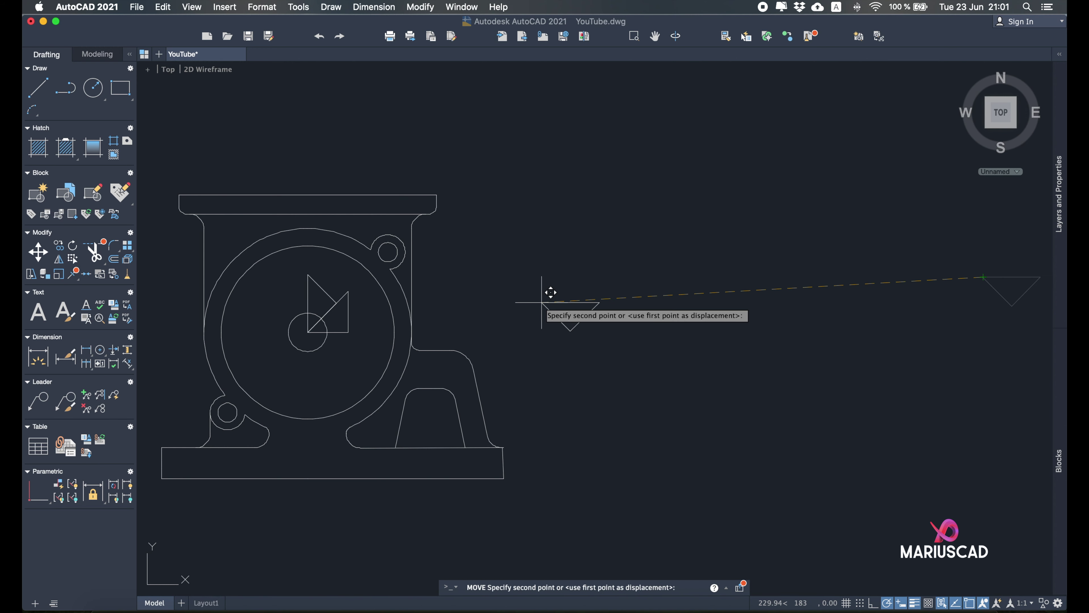
click(308, 333)
Examine up close how the corners of the placed blades meet at the hub centre.
mouse_move(724, 334)
middle_down()
mouse_move(197, 330)
mouse_move(656, 318)
middle_up()
scroll(278, 303, down, 5)
scroll(348, 297, up, 10)
middle_drag(212, 317, 616, 333)
scroll(617, 333, up, 4)
middle_drag(350, 278, 556, 273)
scroll(509, 262, up, 2)
scroll(464, 238, down, 10)
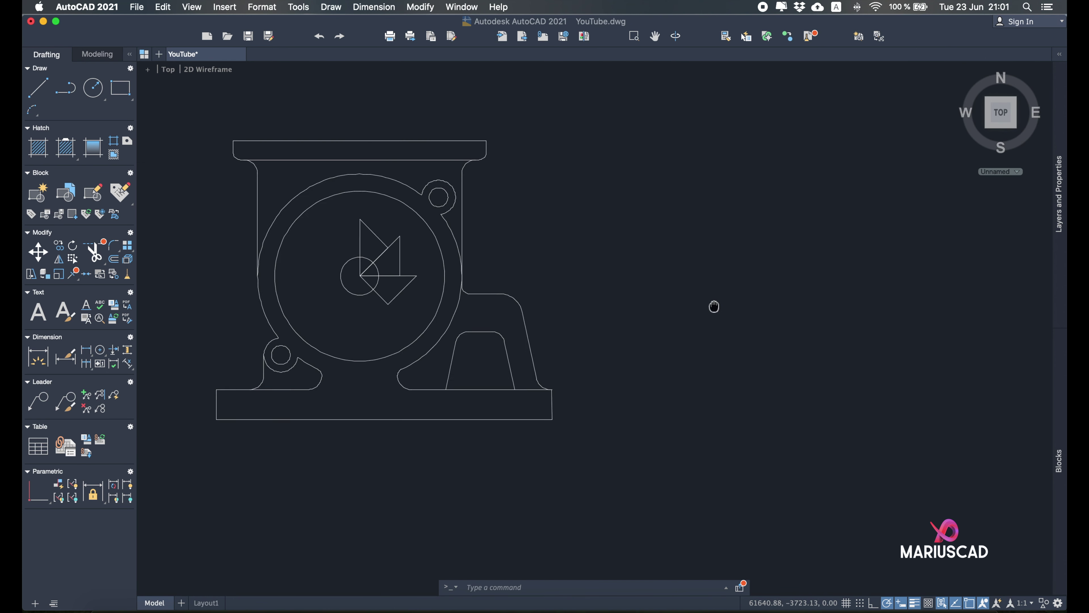
Move the third blade copy by its top corner to the hub circle's centre.
middle_drag(839, 316, 667, 302)
text(m)
key(Return)
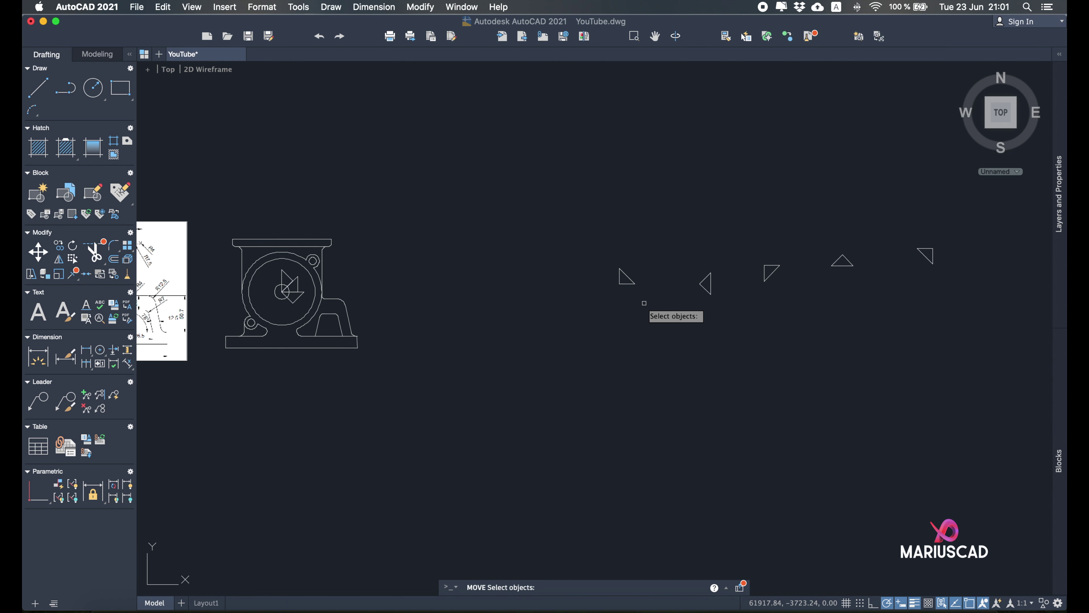
click(644, 303)
click(610, 237)
key(Return)
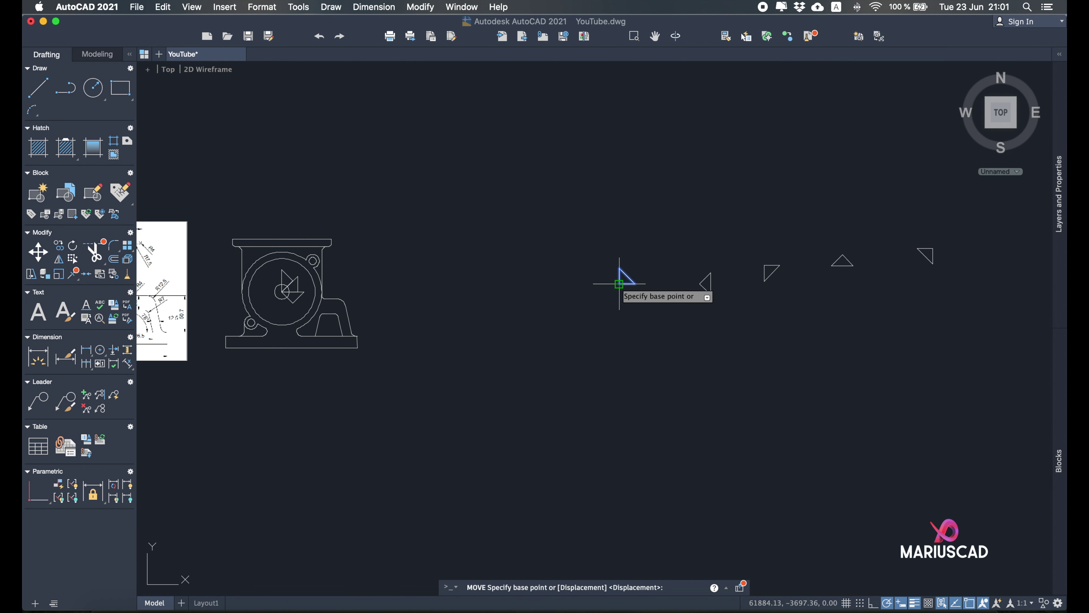
click(619, 269)
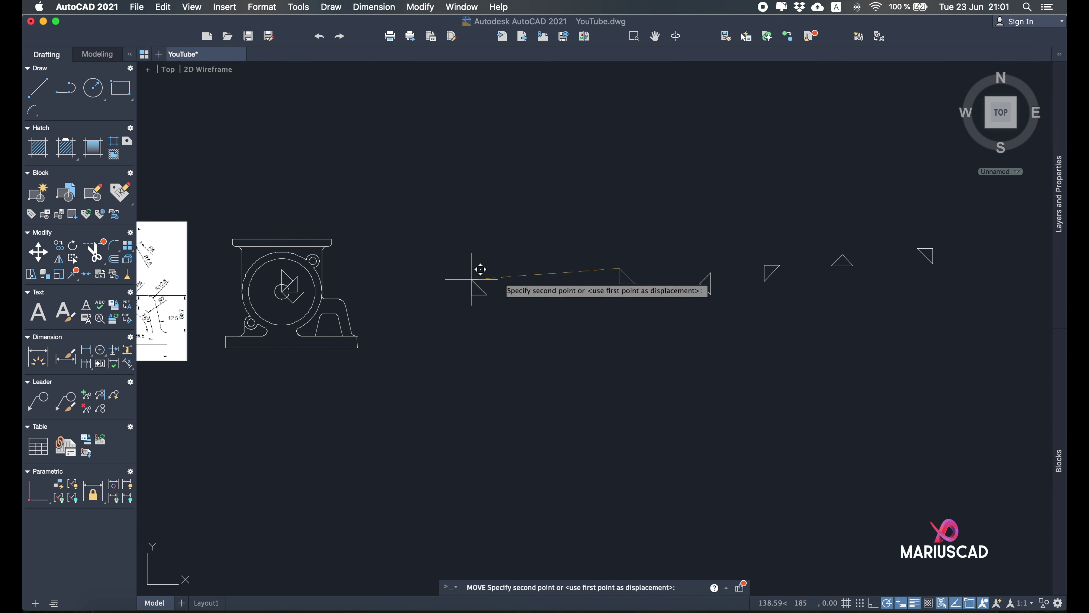
scroll(279, 287, up, 2)
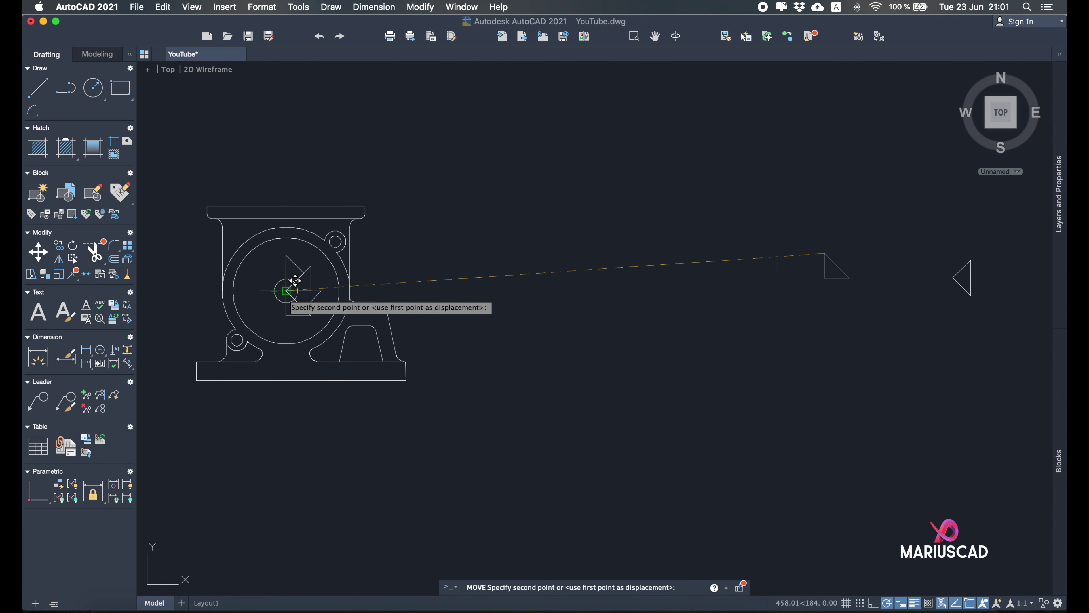
click(289, 294)
Move the fourth, left-pointing blade copy by its top corner to the hub circle's centre.
middle_drag(778, 299, 777, 297)
right_click(778, 299)
click(796, 322)
click(1007, 352)
click(944, 232)
key(Return)
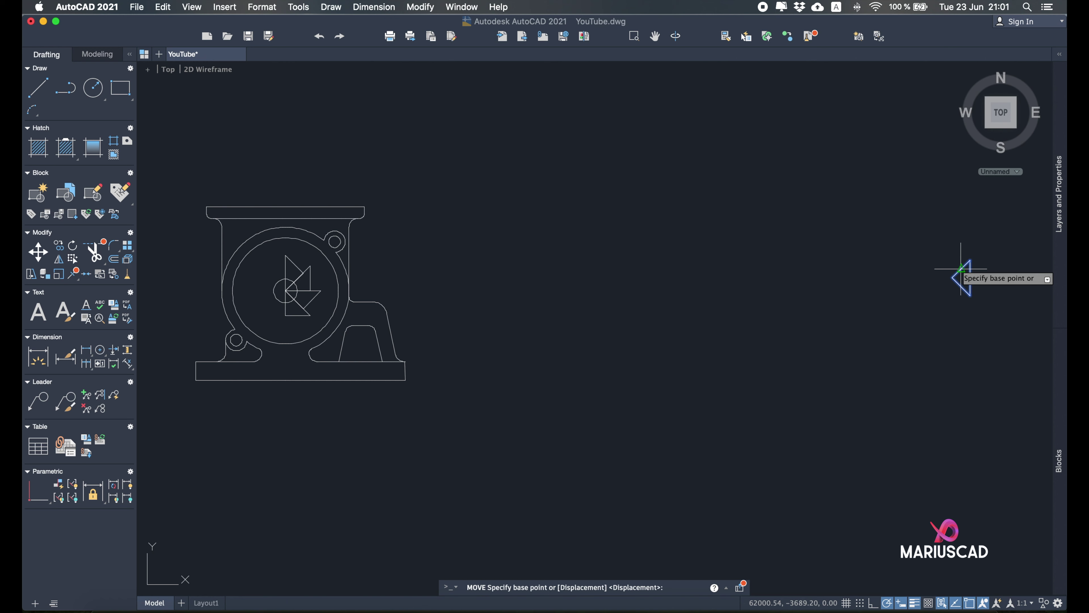
click(970, 260)
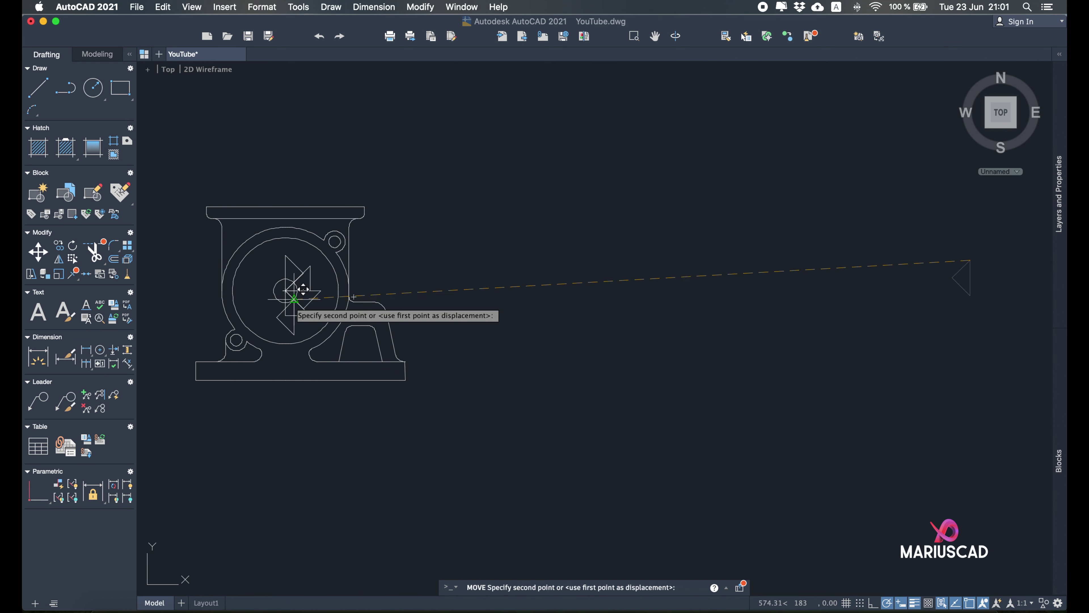
click(294, 281)
middle_drag(625, 283, 444, 288)
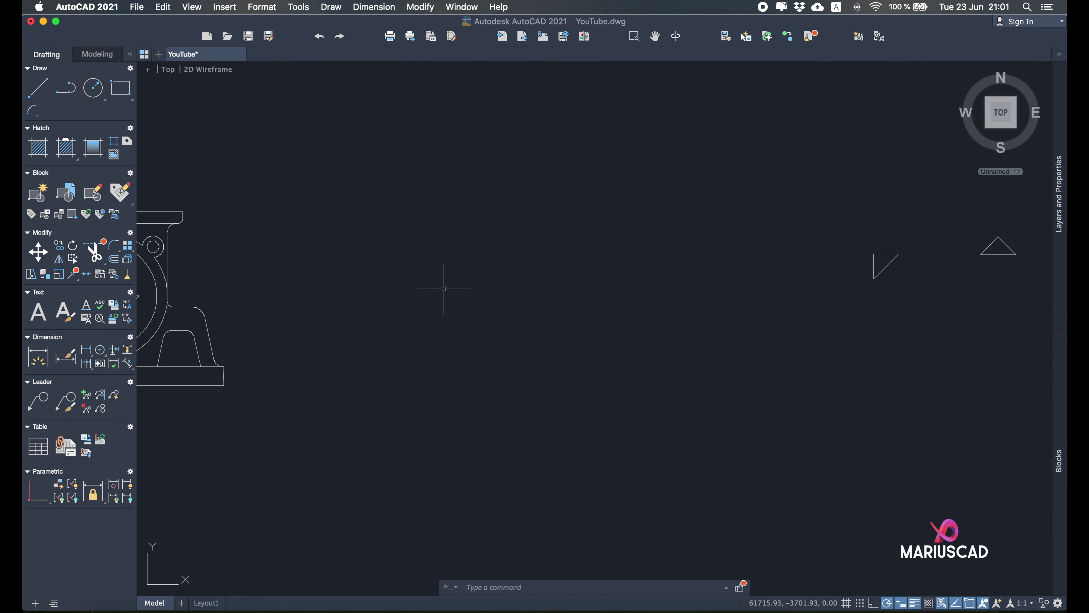
Move the fifth blade copy, with its square corner at upper left, by its upper-right corner to the hub circle's centre.
text(m)
key(Return)
middle_drag(620, 295, 574, 322)
click(879, 318)
click(789, 230)
key(Return)
click(854, 282)
middle_drag(625, 298, 994, 286)
click(428, 310)
Move the upward-pointing blade copy by its lower-right corner into the empty space closer to the housing.
middle_drag(688, 291, 540, 291)
text(m)
key(Return)
middle_drag(875, 310, 549, 333)
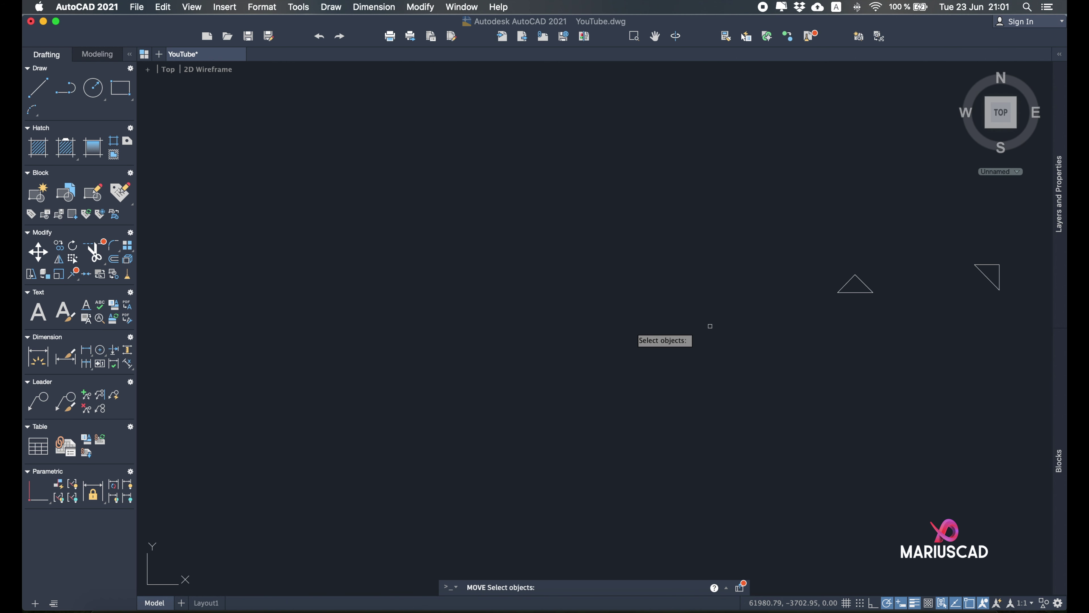
click(847, 284)
key(Return)
click(873, 292)
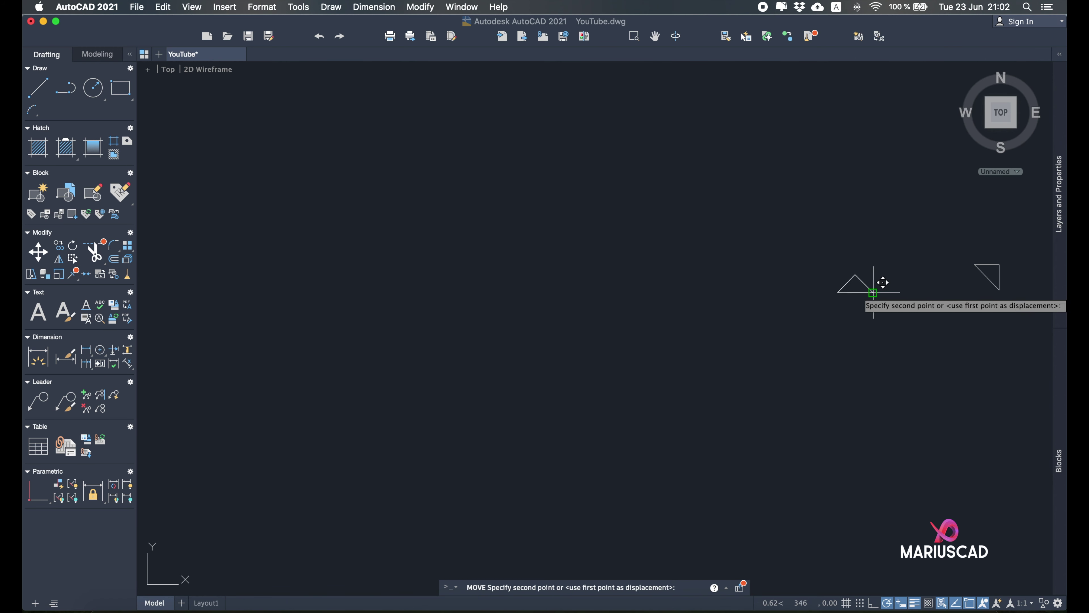
click(528, 345)
Move the upward-pointing sixth blade copy by its lower-right corner onto the hub circle's centre.
text(m)
key(Return)
click(546, 381)
click(495, 289)
key(Return)
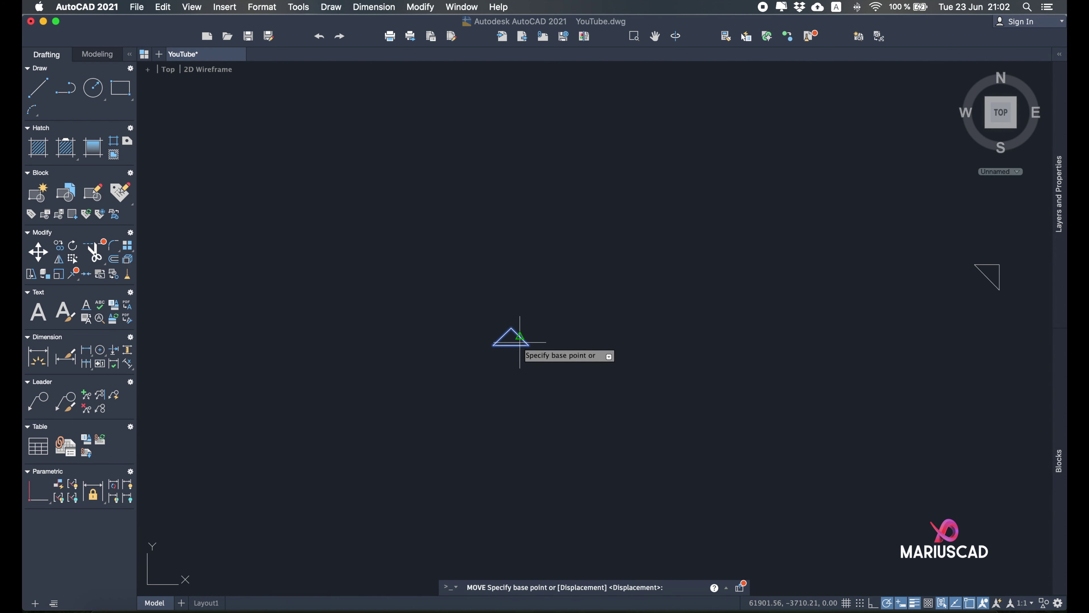
click(529, 345)
middle_drag(471, 358, 783, 354)
middle_drag(476, 379, 749, 370)
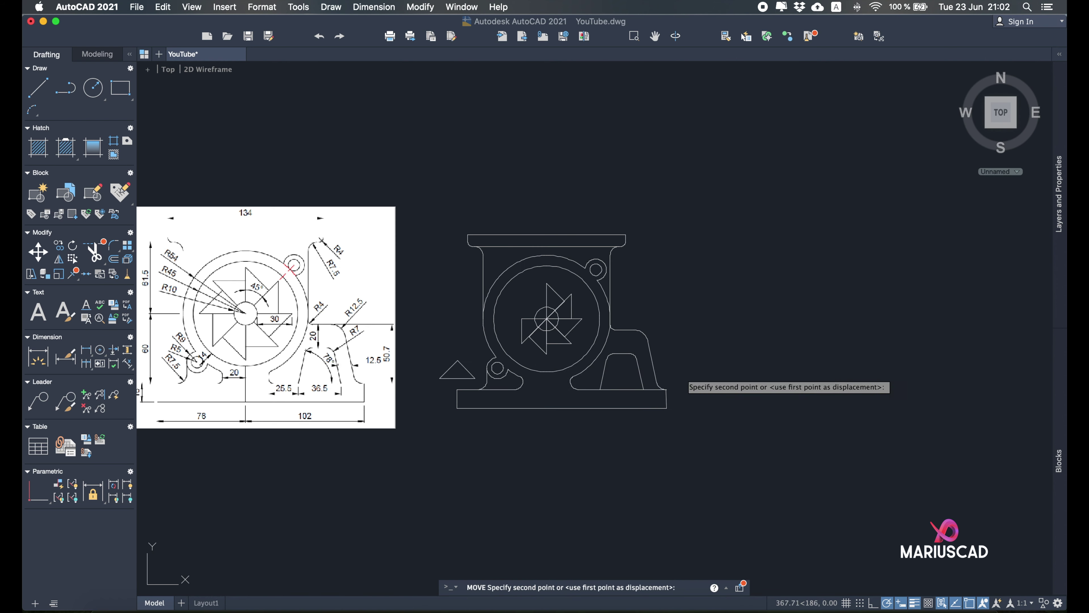
scroll(549, 308, up, 5)
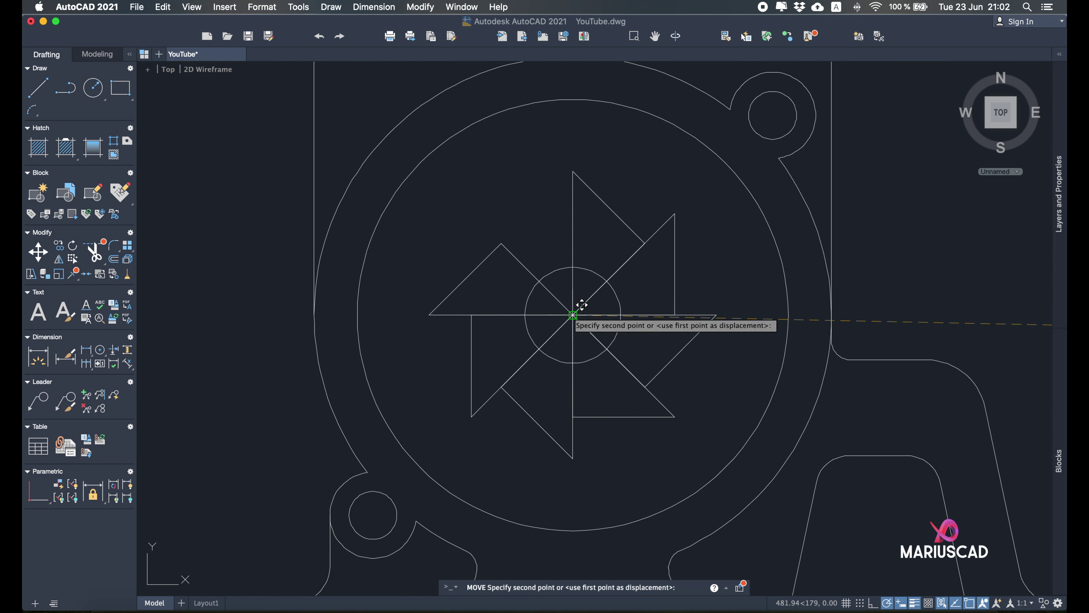
click(572, 315)
Move the last remaining blade copy by its bottom corner to the hub circle's centre, filling the upper-left gap of the impeller.
middle_drag(829, 318, 457, 327)
scroll(729, 356, down, 6)
middle_drag(738, 354, 283, 301)
middle_drag(745, 339, 683, 350)
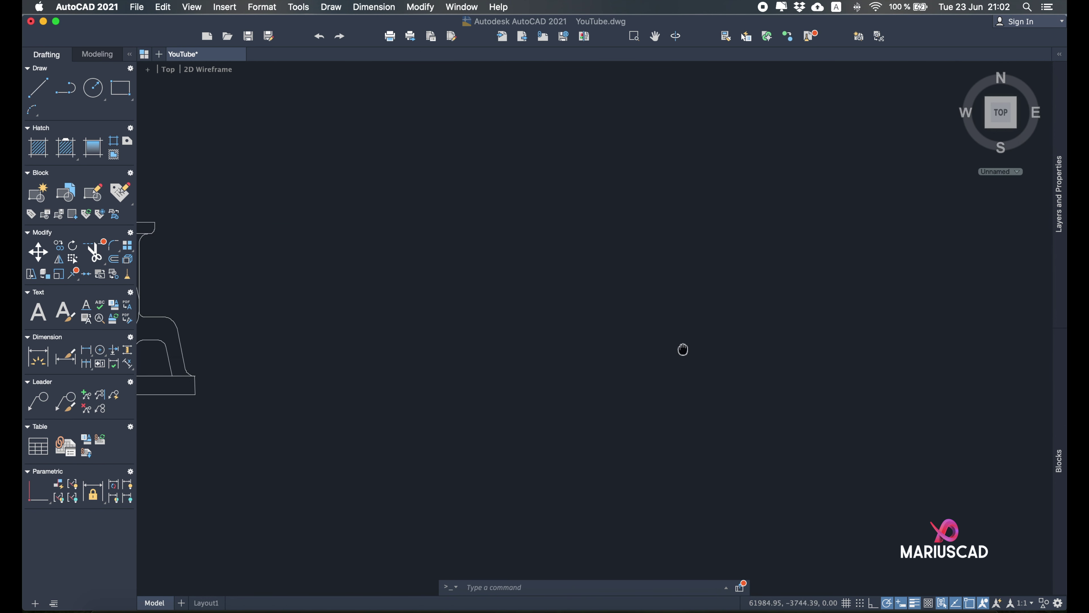
key(Return)
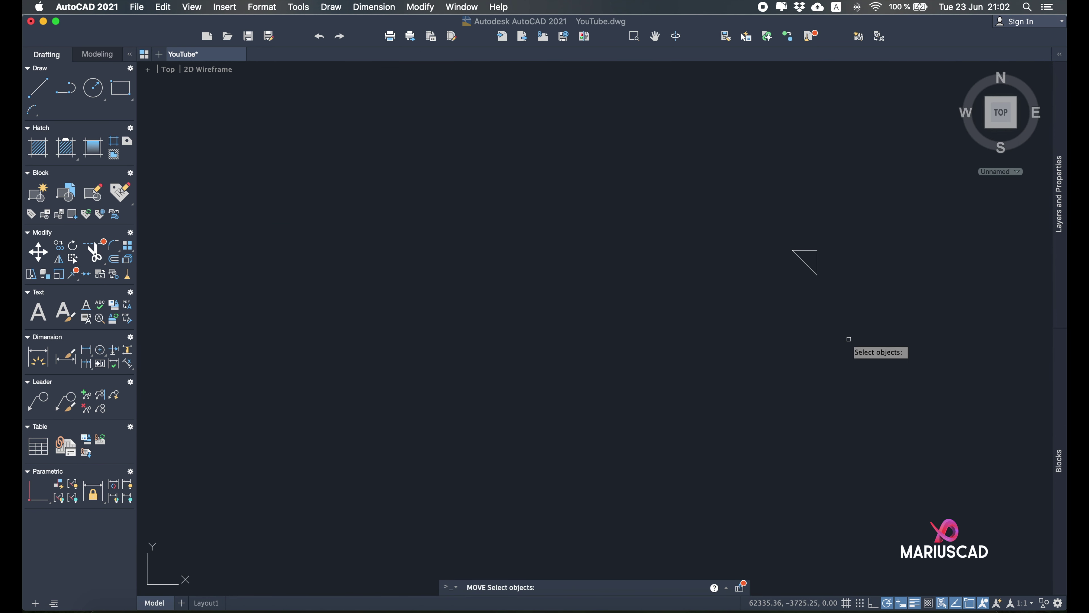
click(849, 339)
click(769, 186)
key(Return)
click(818, 275)
middle_drag(511, 324, 743, 345)
scroll(716, 348, up, 5)
scroll(463, 380, up, 2)
middle_drag(480, 382, 786, 387)
scroll(702, 394, down, 10)
middle_drag(583, 389, 744, 375)
scroll(473, 348, up, 2)
scroll(469, 354, up, 5)
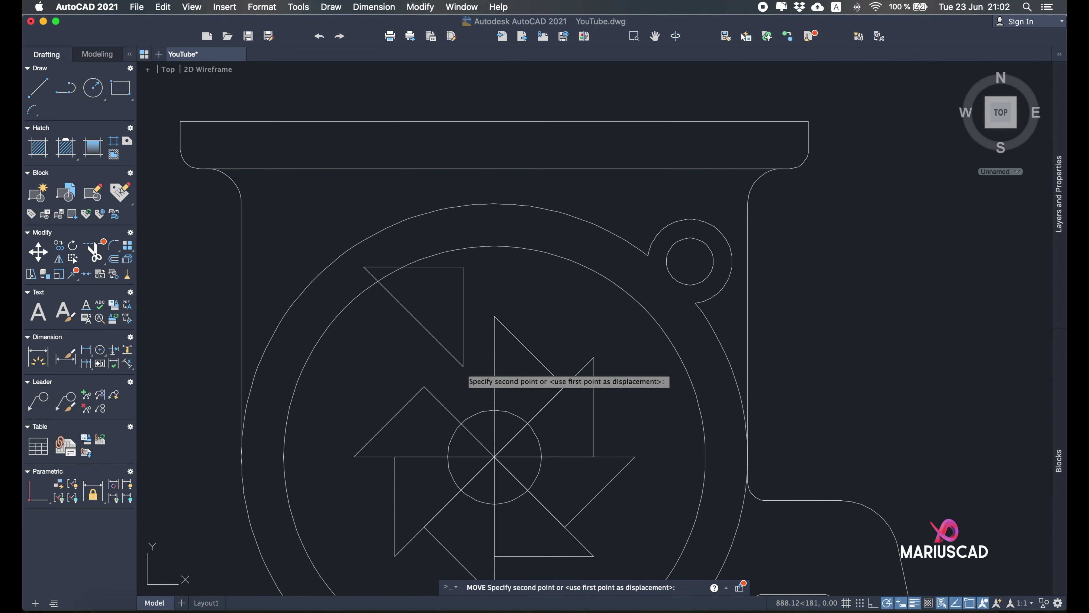
click(502, 444)
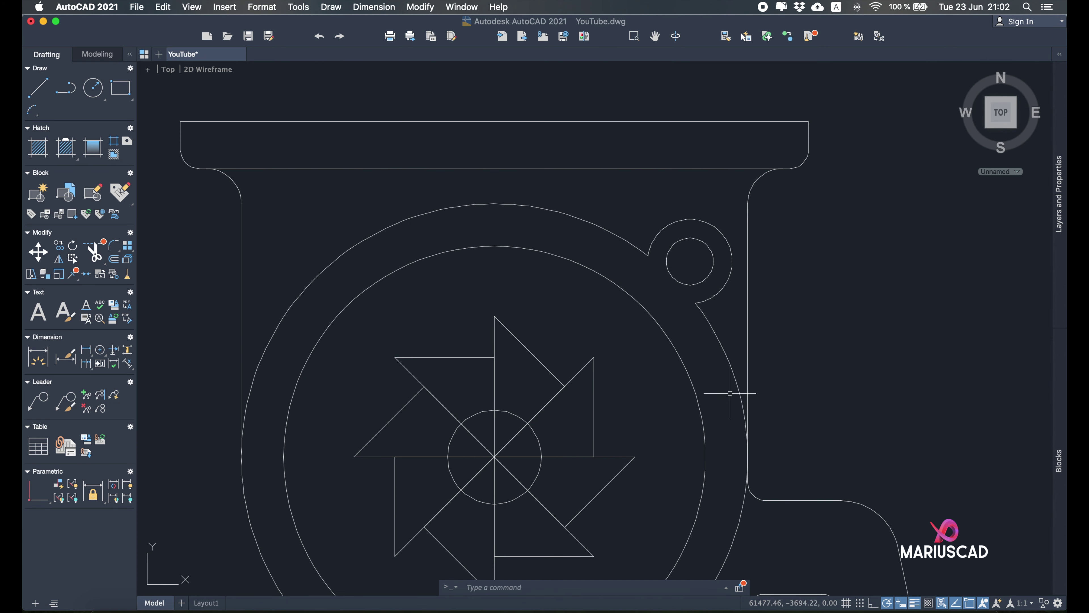
middle_drag(626, 401, 712, 354)
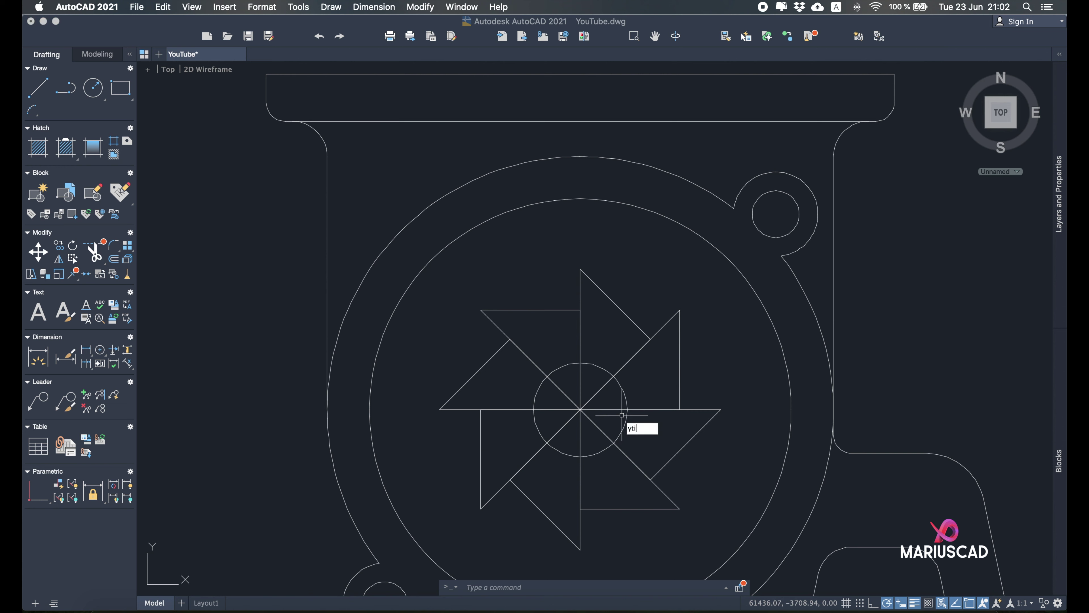
key(Return)
key(Escape)
text(tr)
key(Return)
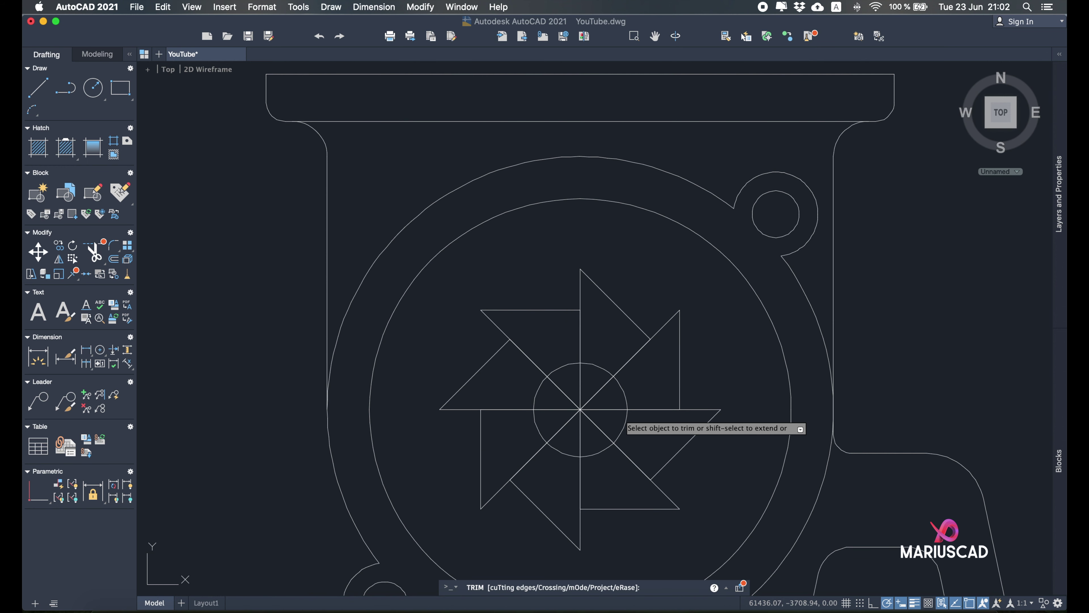
key(Escape)
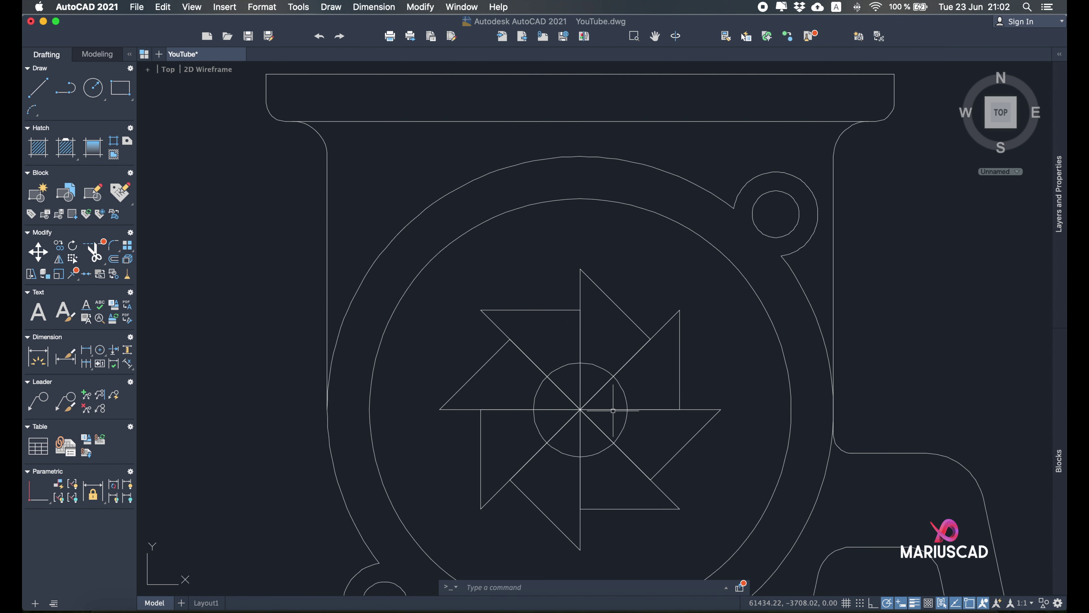
Explode all eight impeller blade blocks around the hub into separate lines.
text(x)
key(Return)
click(699, 534)
click(474, 280)
key(Return)
Trim away all blade edges inside the hub circle, leaving the circle's interior empty.
text(tr)
key(Return)
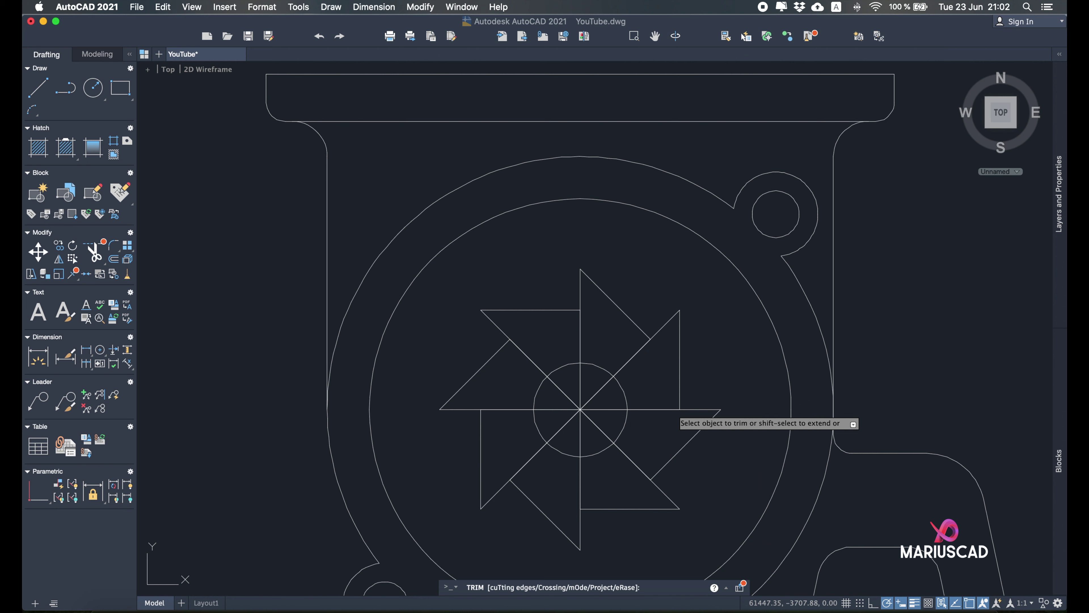
click(618, 408)
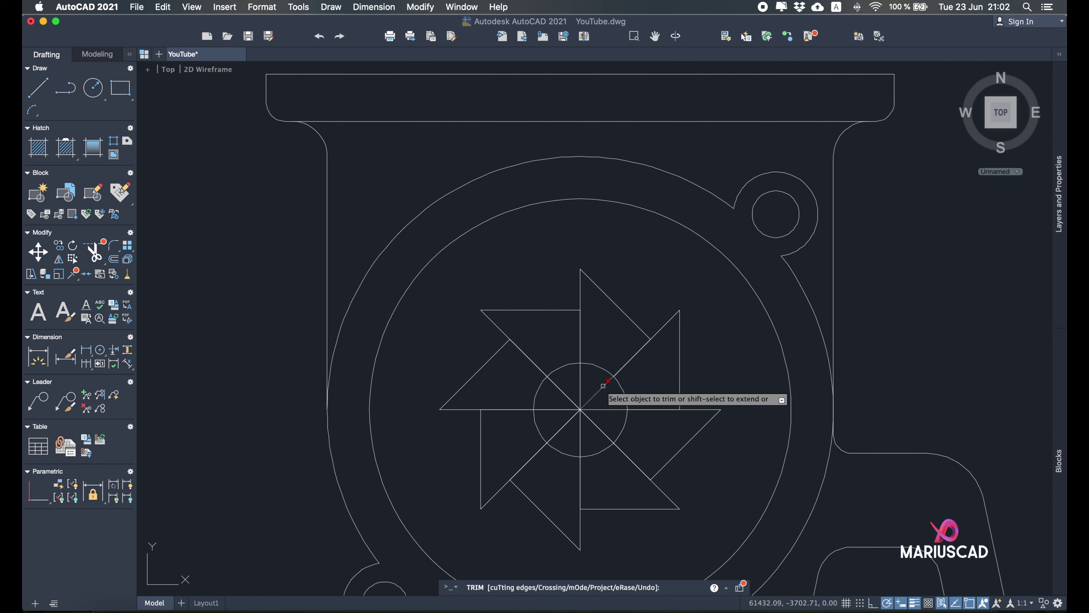
click(579, 385)
click(597, 392)
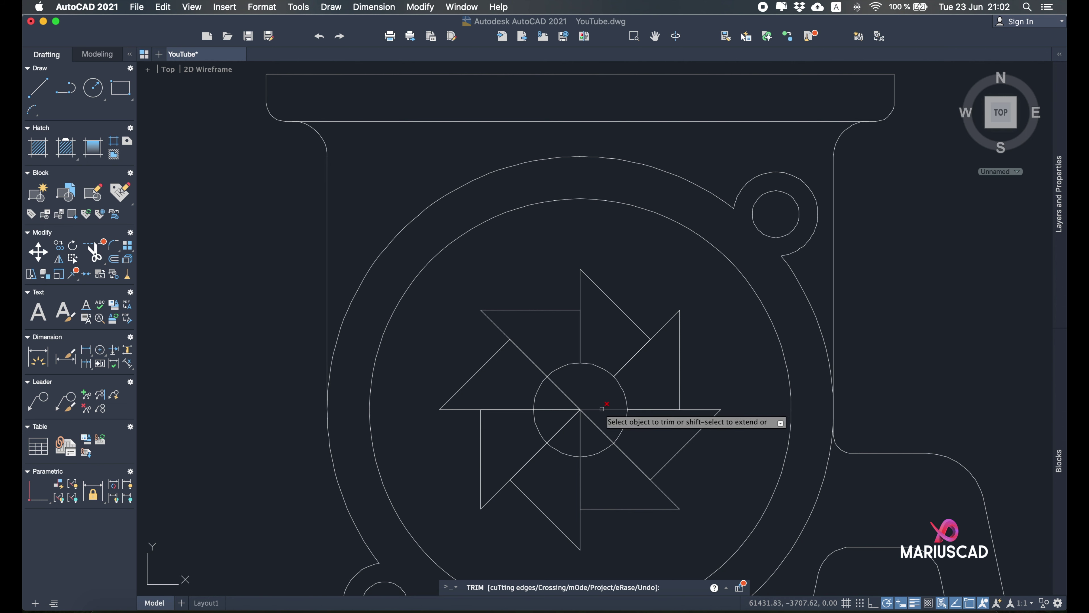
click(600, 428)
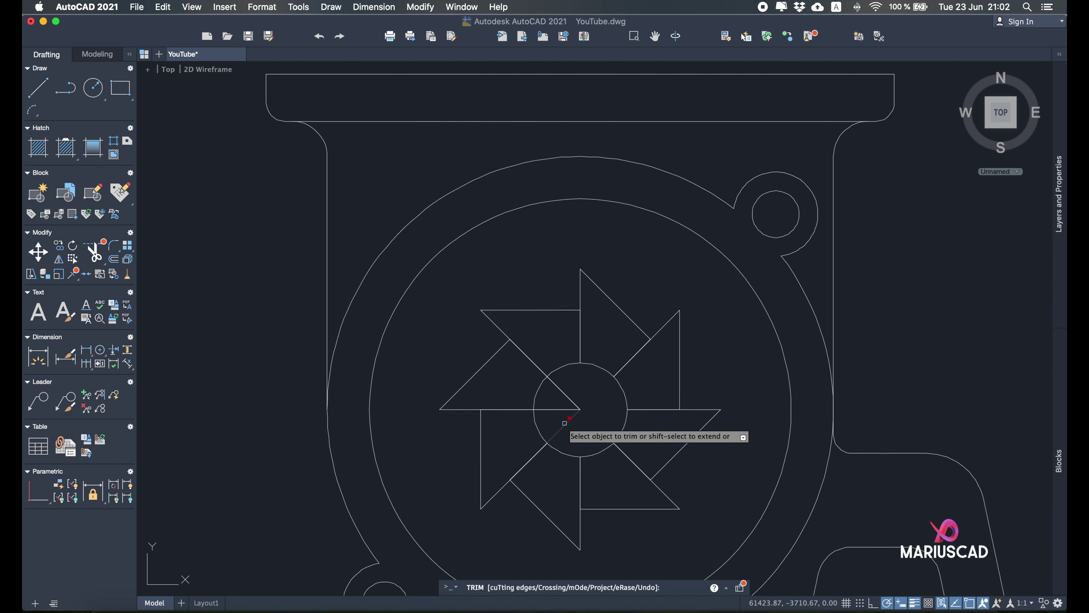
click(568, 423)
click(569, 409)
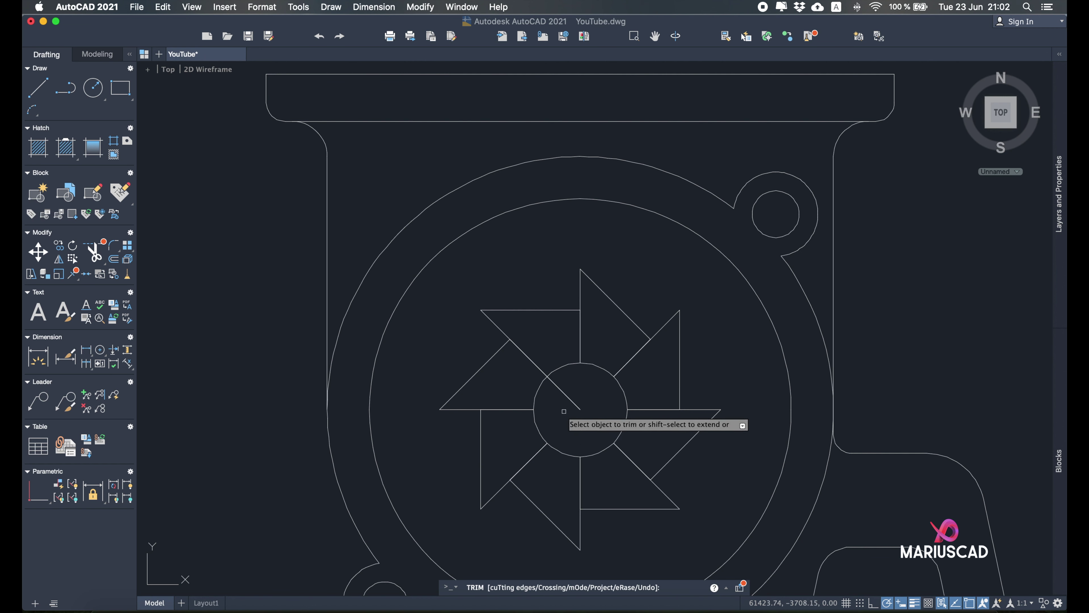
click(569, 400)
scroll(701, 427, up, 2)
key(Escape)
scroll(704, 432, down, 6)
middle_drag(727, 404, 830, 296)
mouse_move(664, 349)
middle_down()
mouse_move(705, 349)
mouse_move(757, 376)
middle_up()
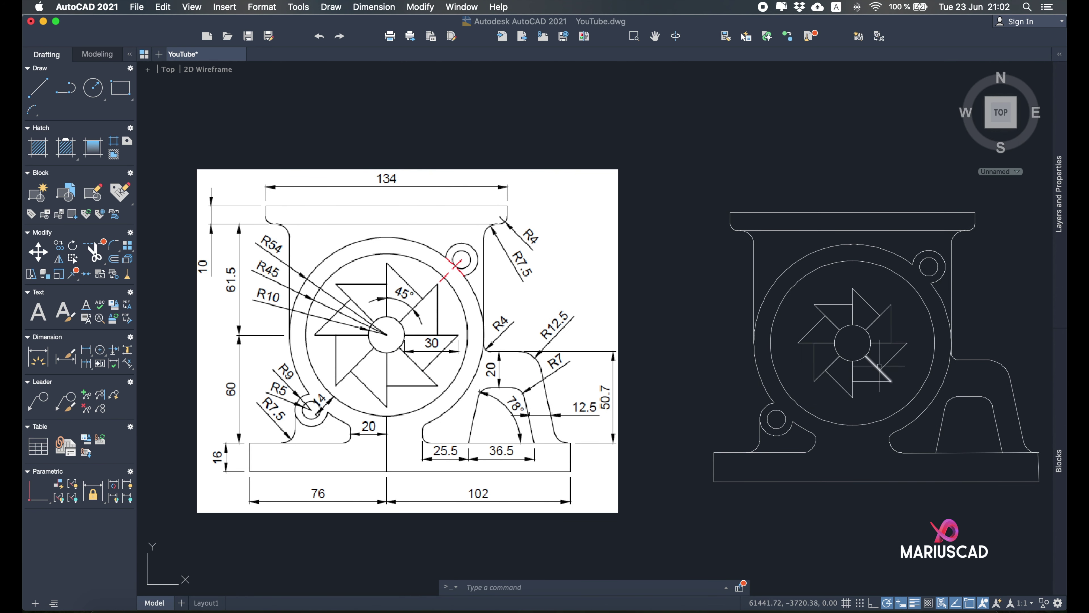
middle_drag(879, 365, 849, 362)
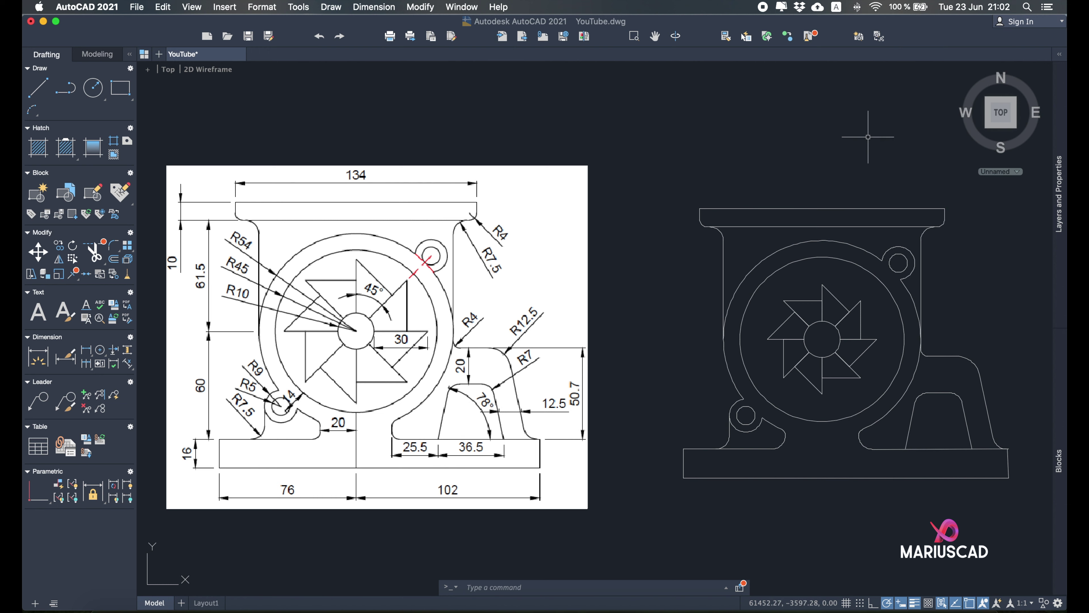